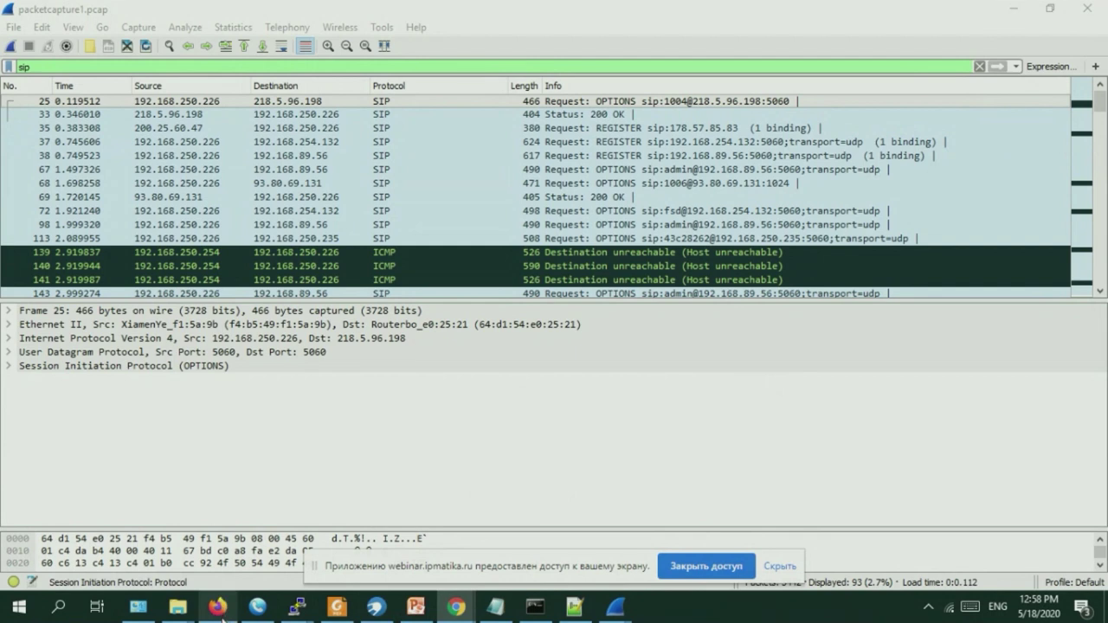
Switch to the webinar page in Chrome and read back through the participants' chat messages down to the newest one.
{"action": "mouse_move", "coordinate": [220, 611]}
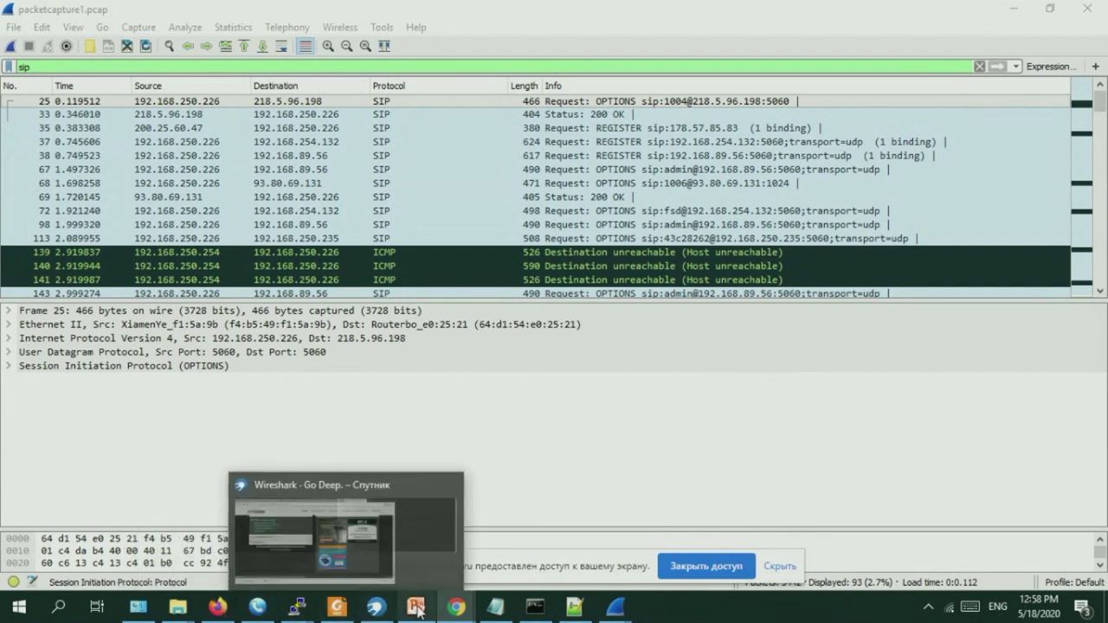
{"action": "mouse_move", "coordinate": [457, 609]}
{"action": "left_click", "coordinate": [375, 551]}
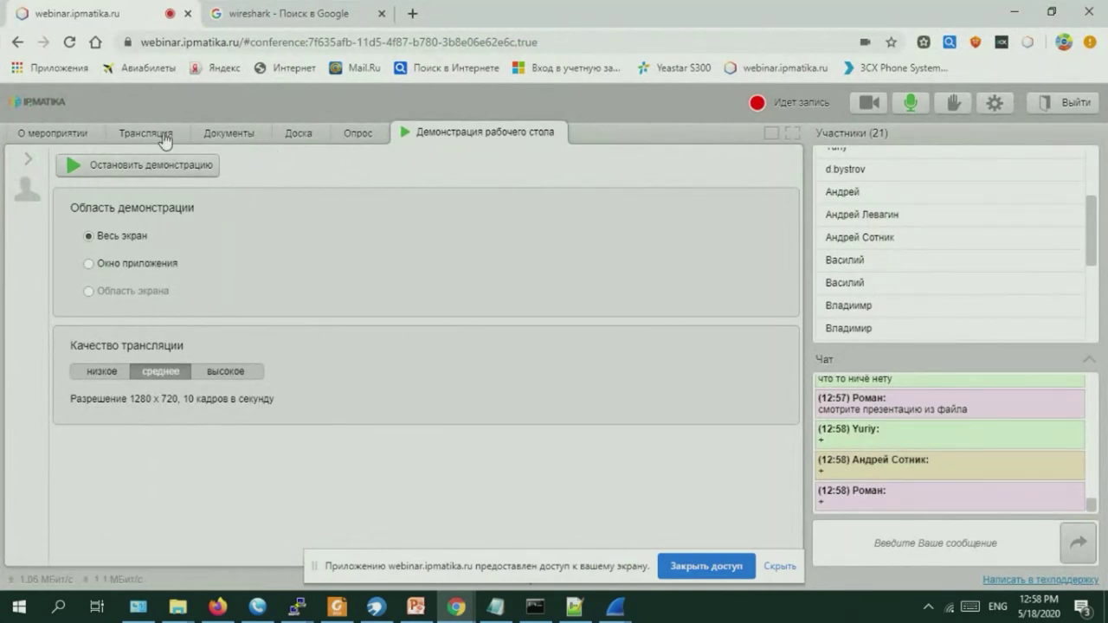
{"action": "scroll", "coordinate": [830, 400], "scroll_direction": "up", "scroll_amount": 5}
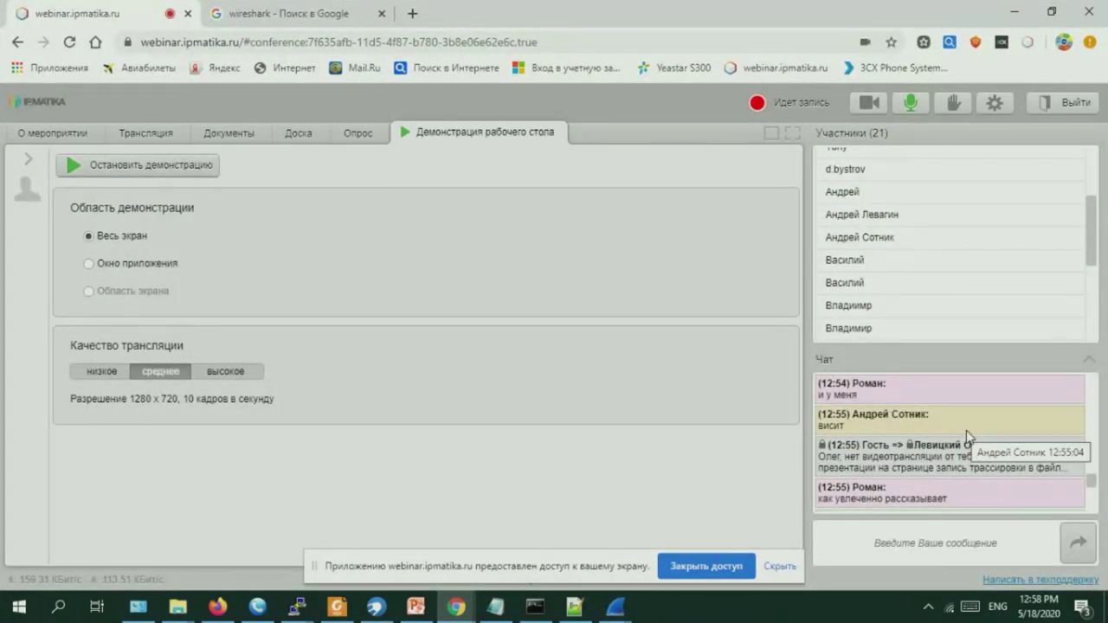
{"action": "scroll", "coordinate": [1052, 437], "scroll_direction": "up", "scroll_amount": 2}
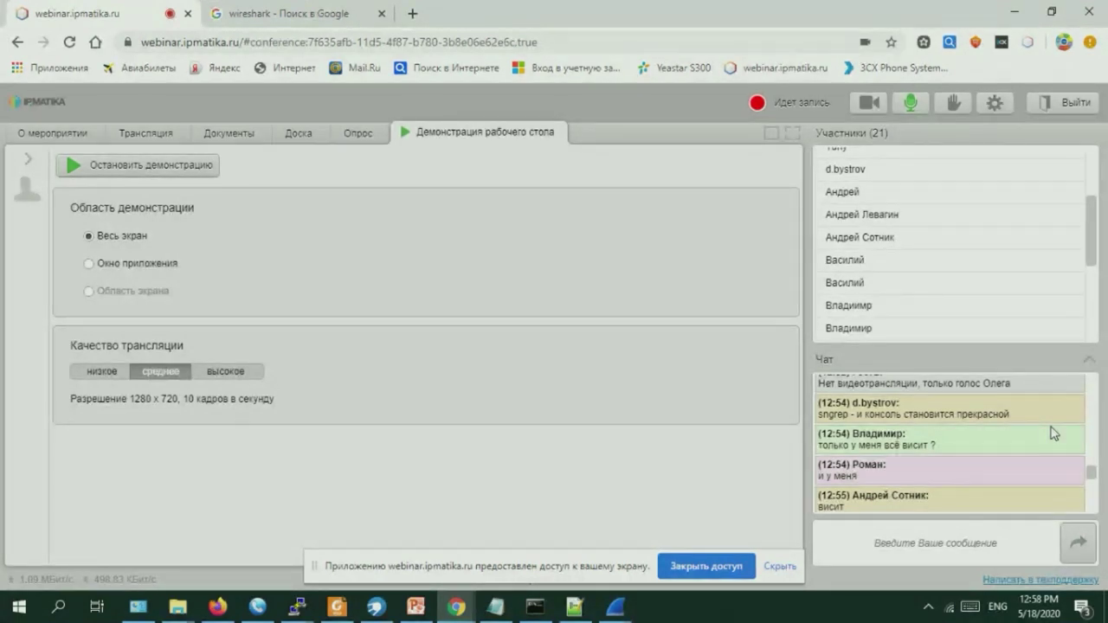
{"action": "scroll", "coordinate": [1053, 433], "scroll_direction": "up", "scroll_amount": 2}
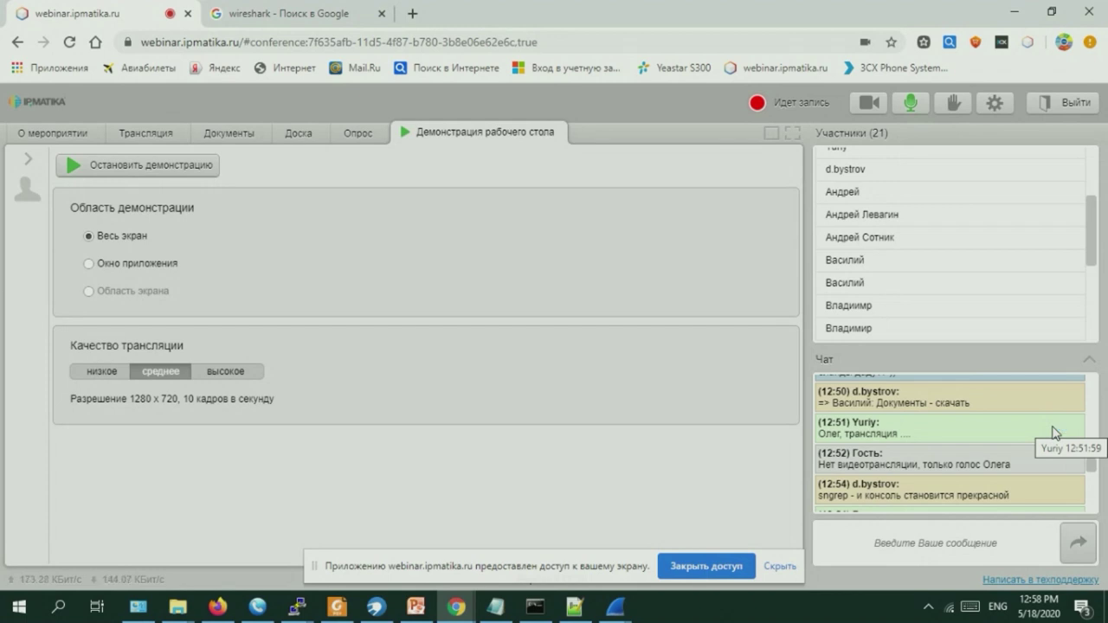
{"action": "scroll", "coordinate": [1053, 431], "scroll_direction": "up", "scroll_amount": 2}
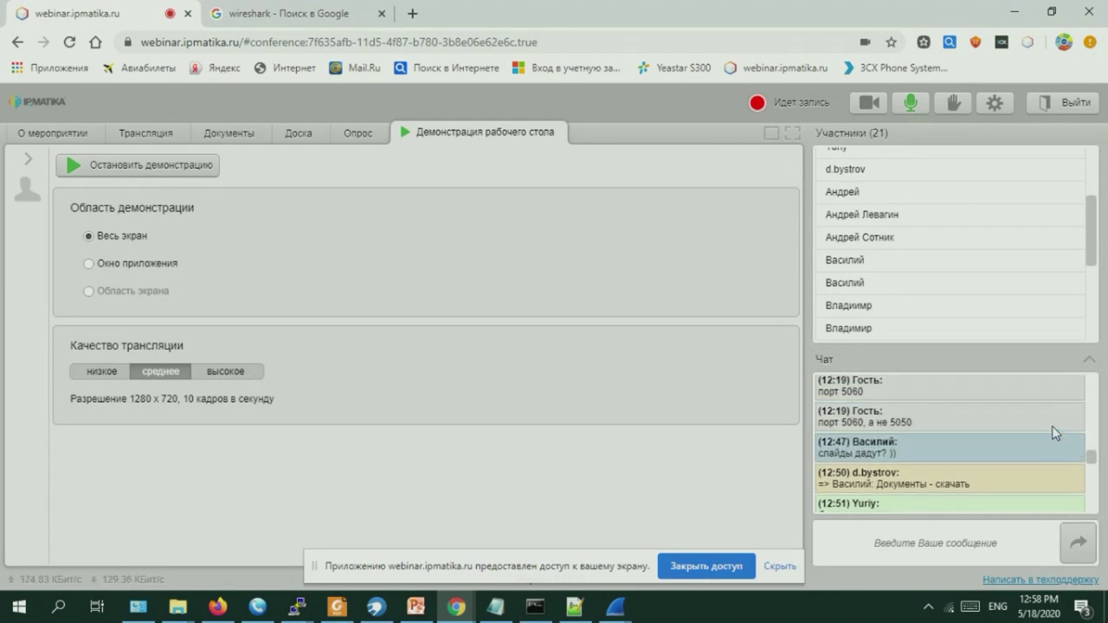
{"action": "scroll", "coordinate": [1053, 427], "scroll_direction": "up", "scroll_amount": 2}
{"action": "scroll", "coordinate": [1053, 427], "scroll_direction": "down", "scroll_amount": 5}
{"action": "scroll", "coordinate": [1053, 433], "scroll_direction": "down", "scroll_amount": 6}
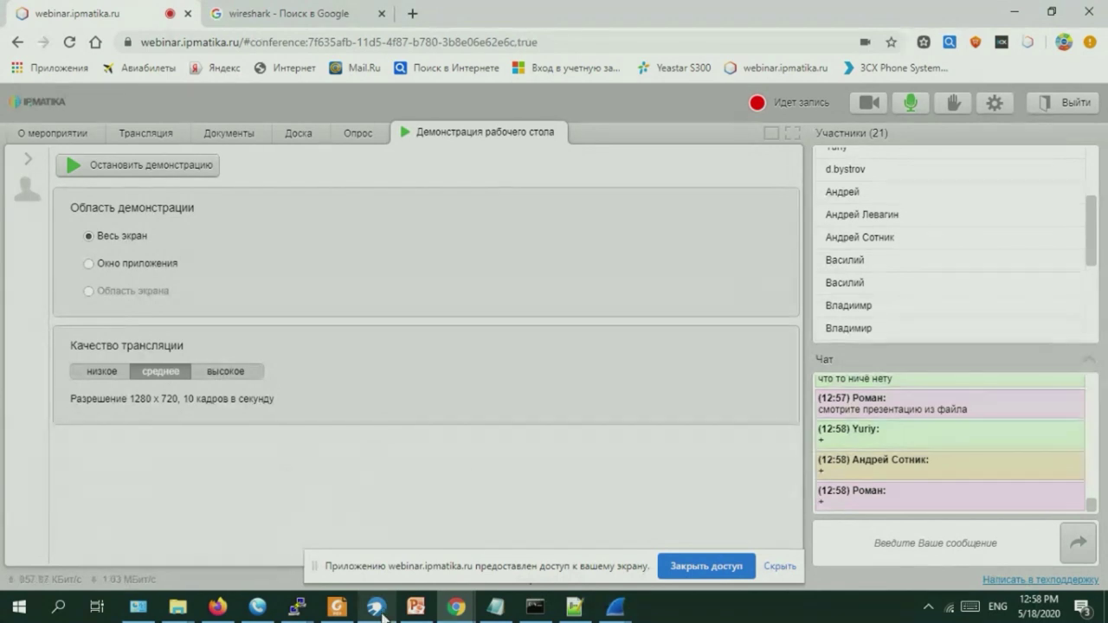
Switch to the Sputnik browser and show the beginning of the Notepad++ 7.8.6 release page.
{"action": "mouse_move", "coordinate": [384, 611]}
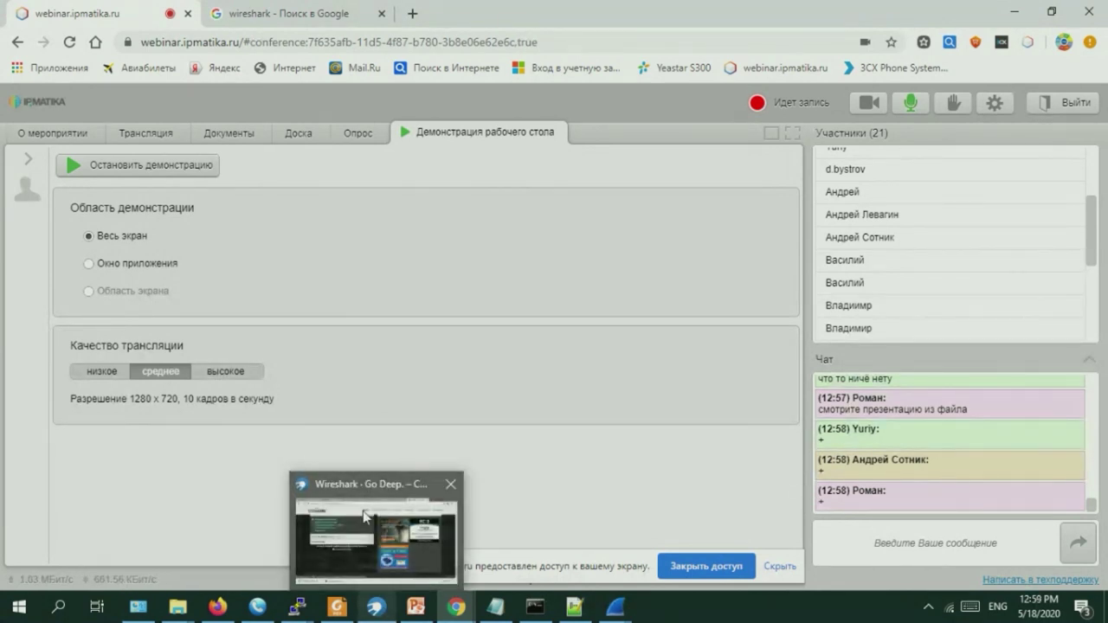
{"action": "left_click", "coordinate": [376, 615]}
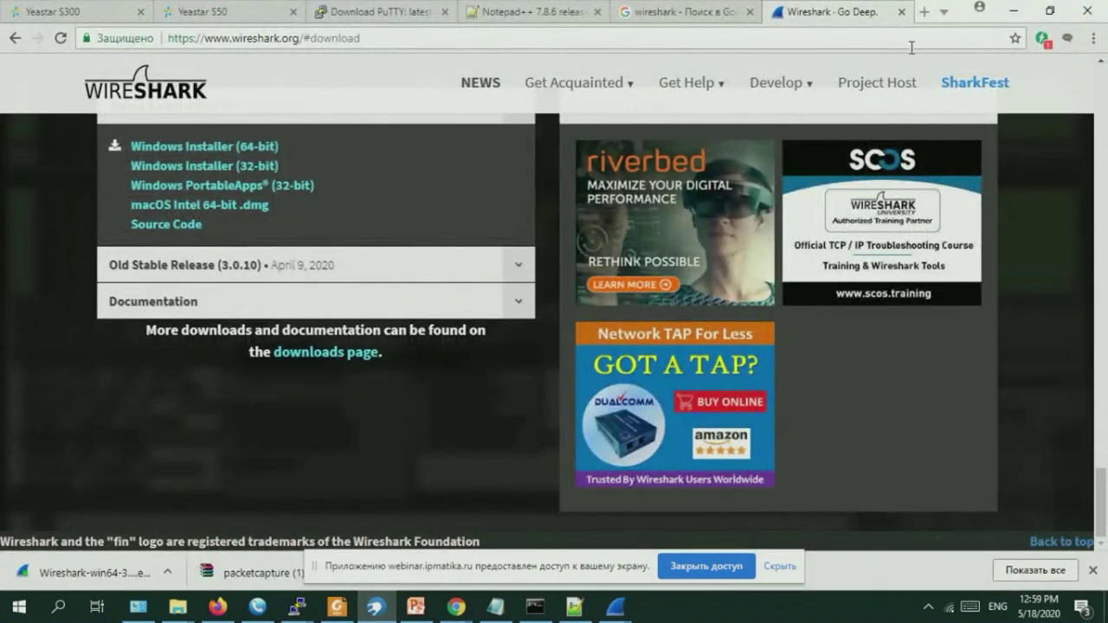
{"action": "left_click", "coordinate": [547, 11]}
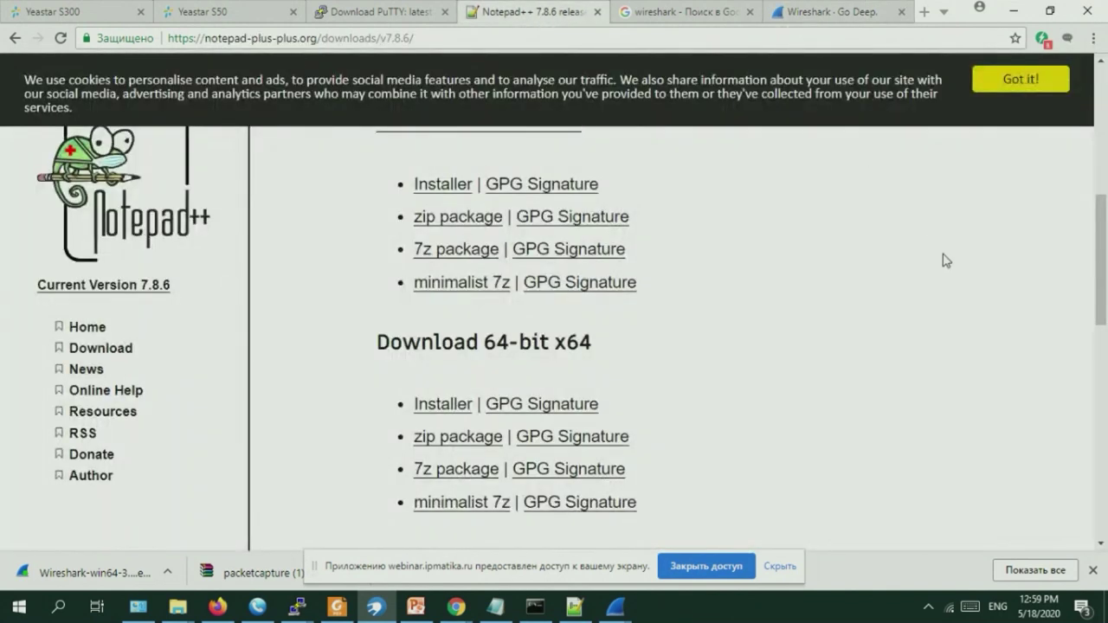
{"action": "scroll", "coordinate": [946, 260], "scroll_direction": "up", "scroll_amount": 6}
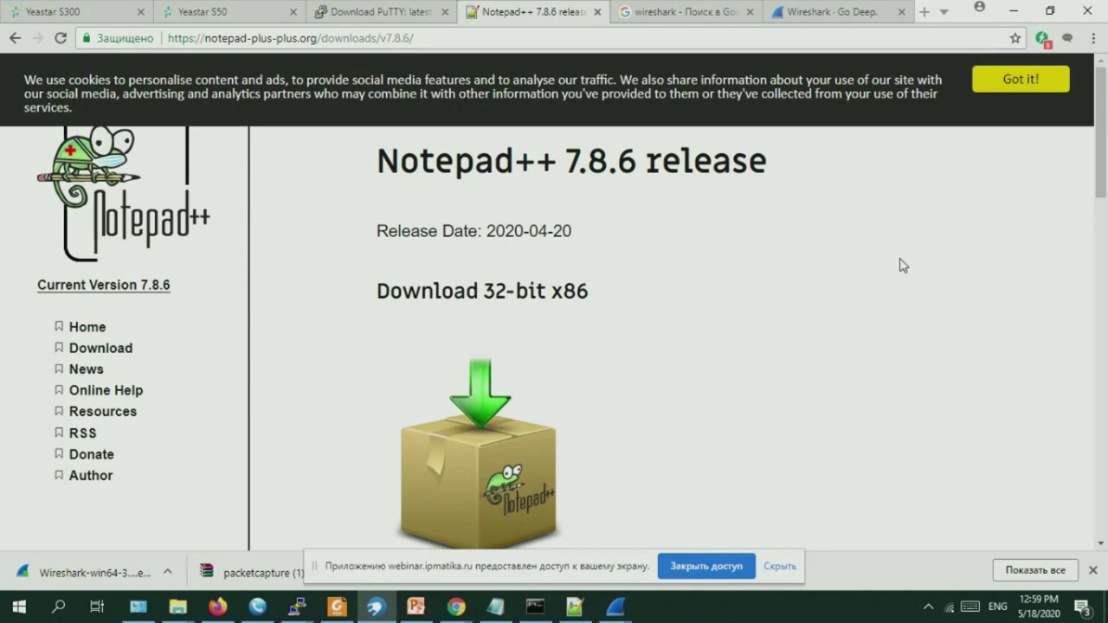
Search Google for notepad++ and open the Downloads | Notepad++ result in a new tab.
{"action": "left_click", "coordinate": [698, 18]}
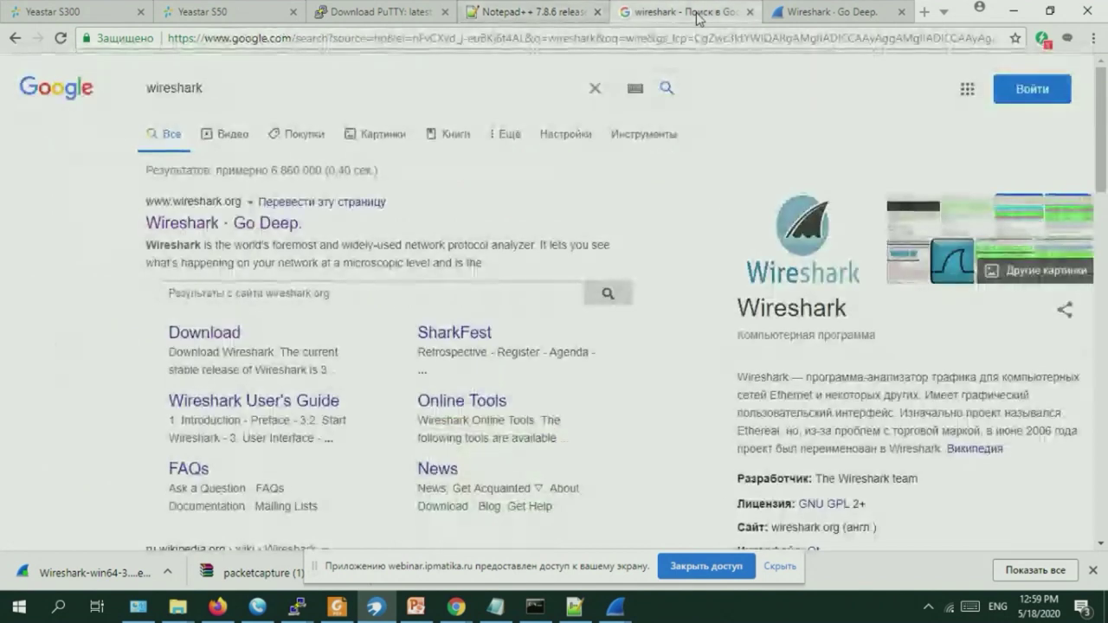
{"action": "left_click_drag", "start_coordinate": [315, 84], "coordinate": [69, 70]}
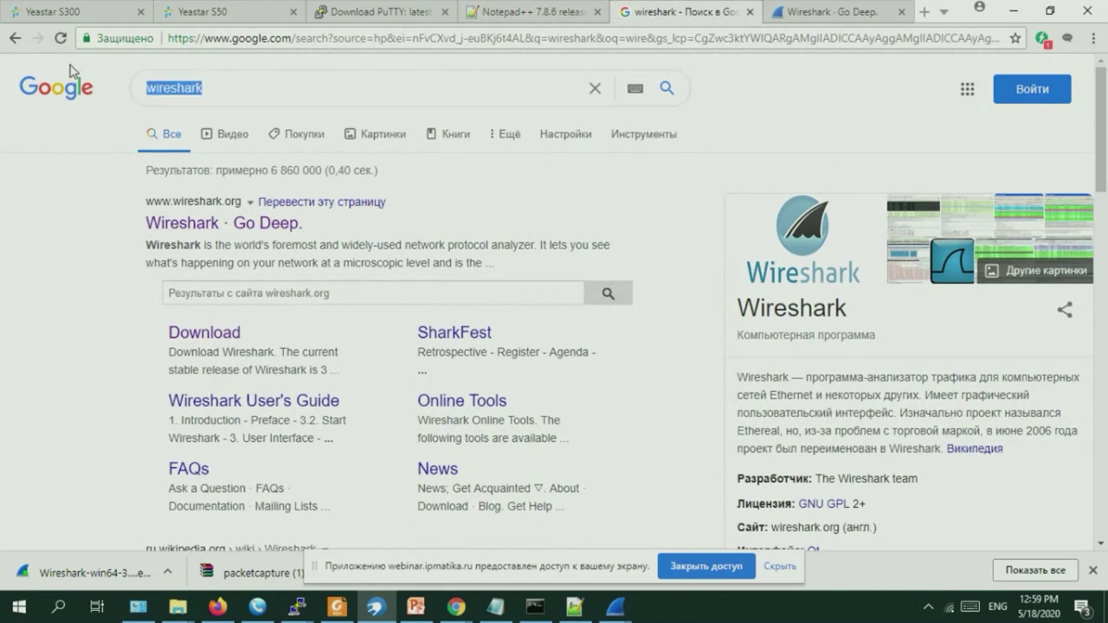
{"action": "type", "text": "no"}
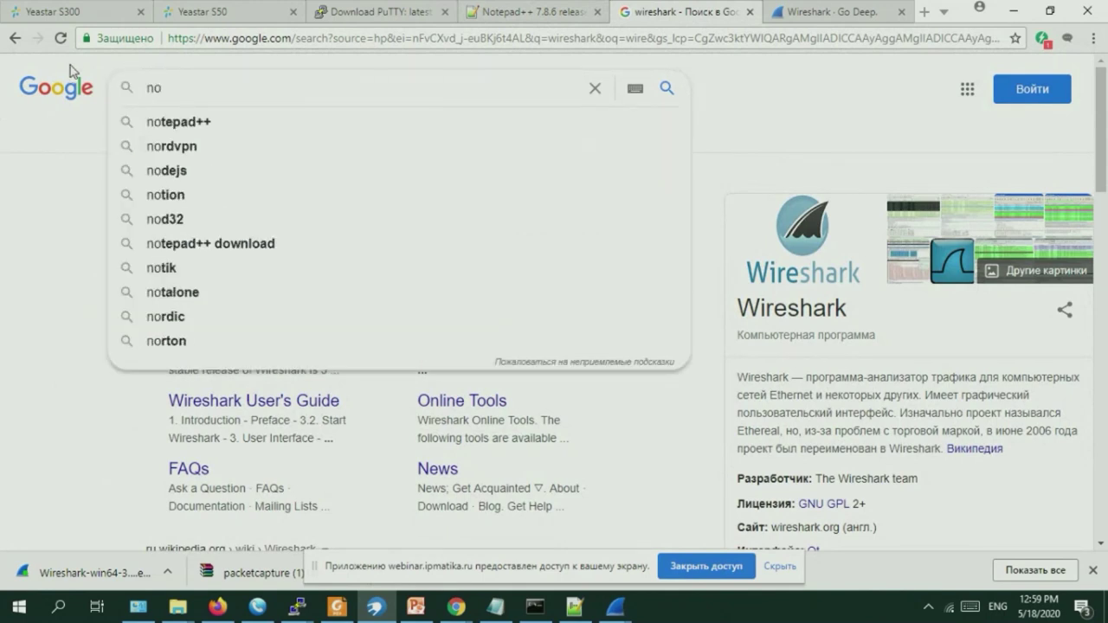
{"action": "left_click", "coordinate": [195, 123]}
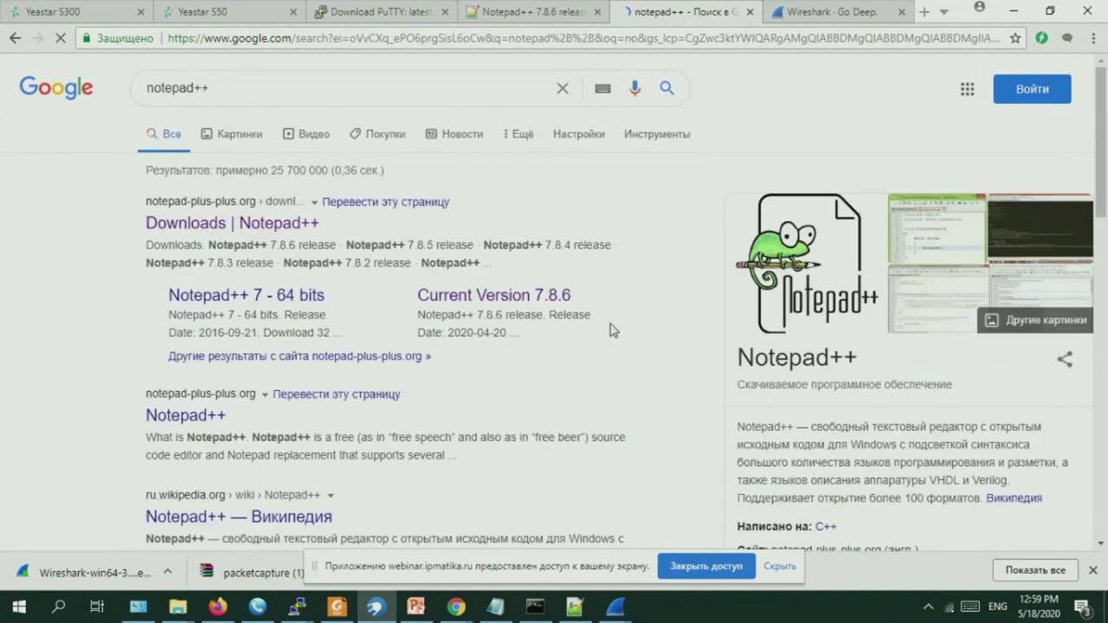
{"action": "right_click", "coordinate": [202, 225]}
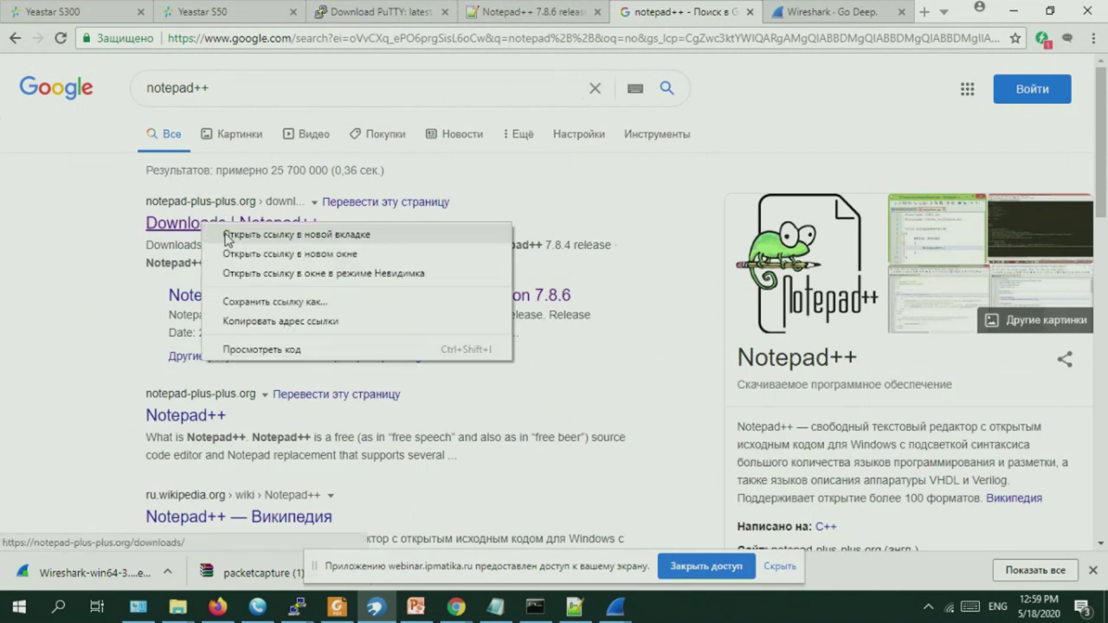
{"action": "left_click", "coordinate": [230, 236]}
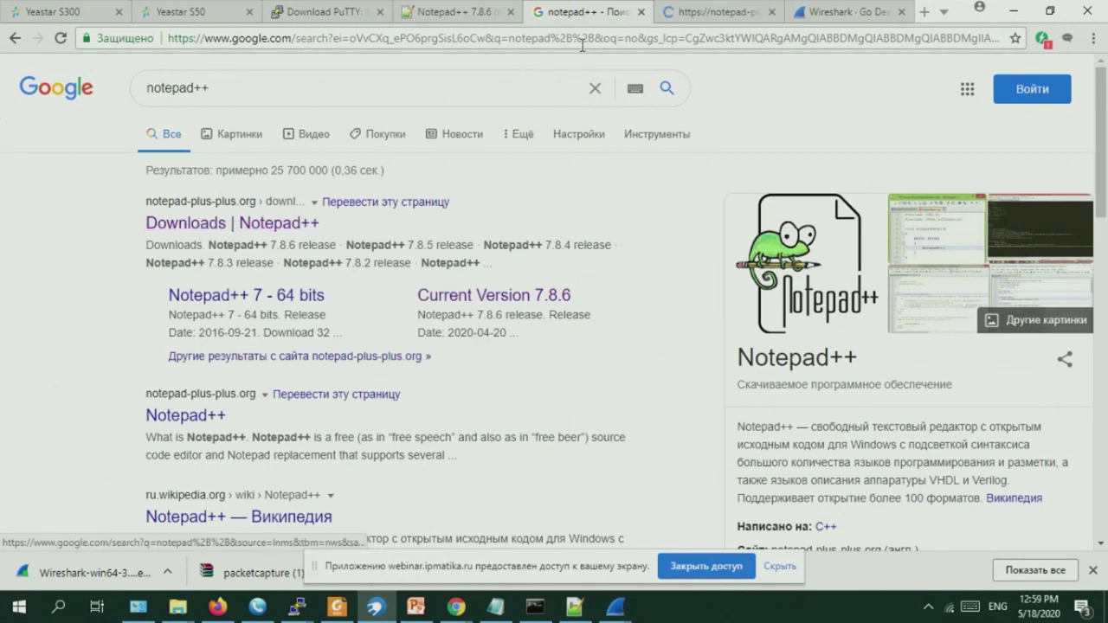
{"action": "left_click", "coordinate": [693, 17]}
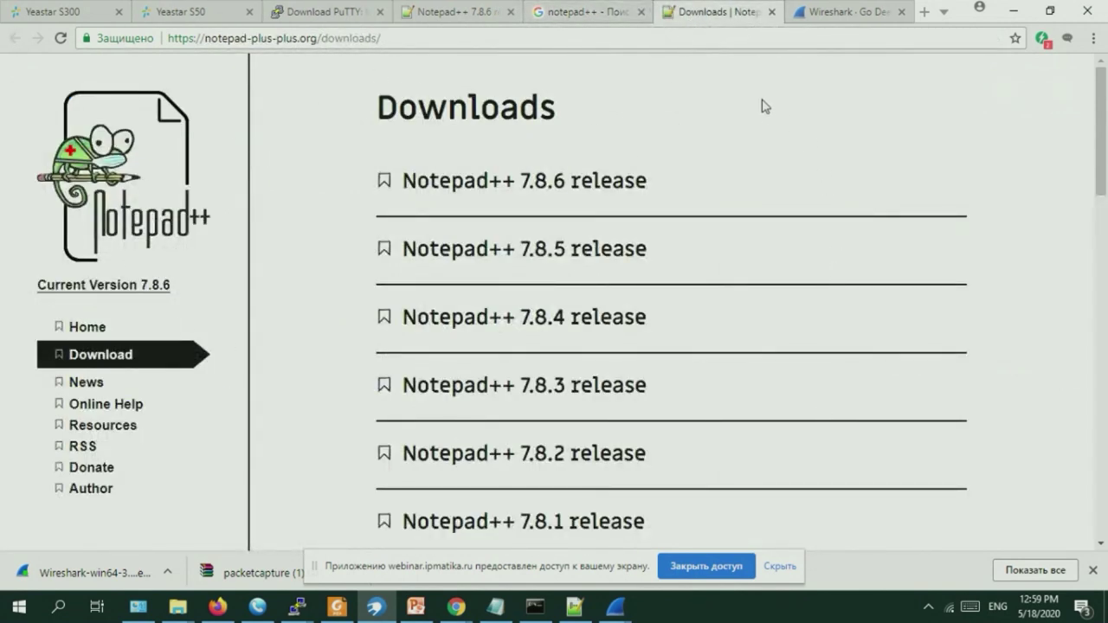
Minimise the open windows and dismiss the Wireshark update offer to clear the desktop.
{"action": "left_click", "coordinate": [1016, 10]}
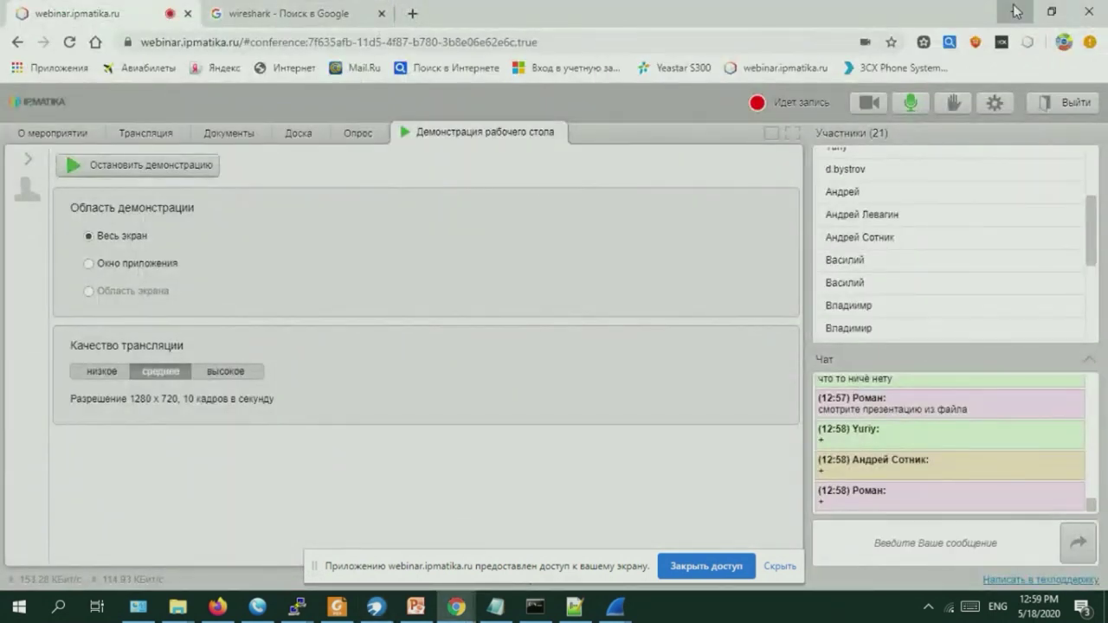
{"action": "left_click", "coordinate": [1015, 12]}
{"action": "left_click", "coordinate": [1014, 9]}
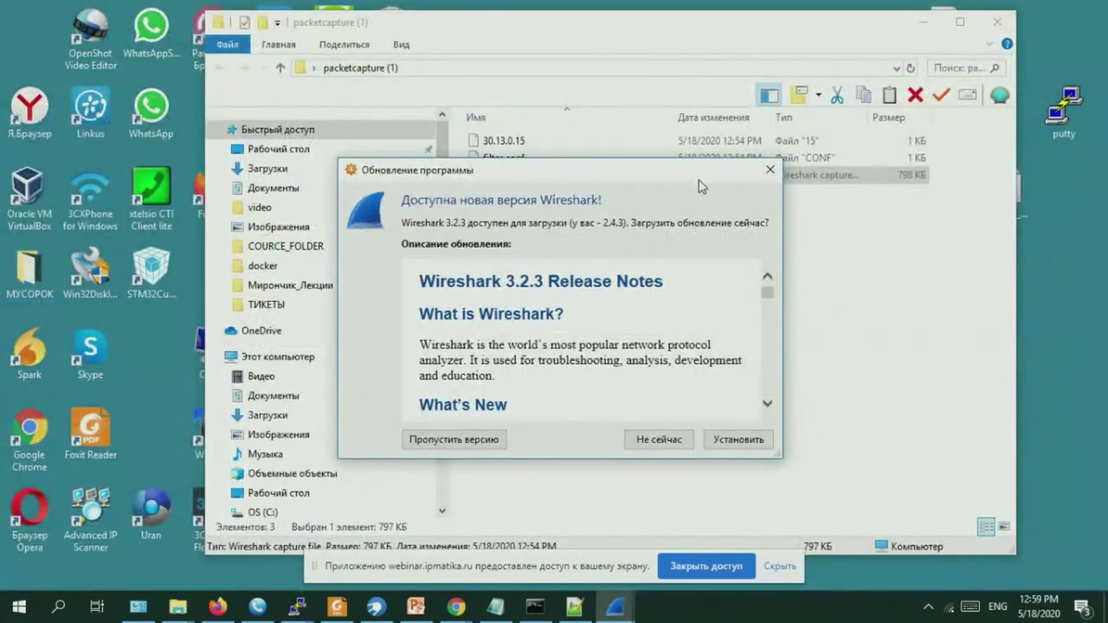
{"action": "left_click", "coordinate": [768, 172]}
{"action": "left_click", "coordinate": [923, 21]}
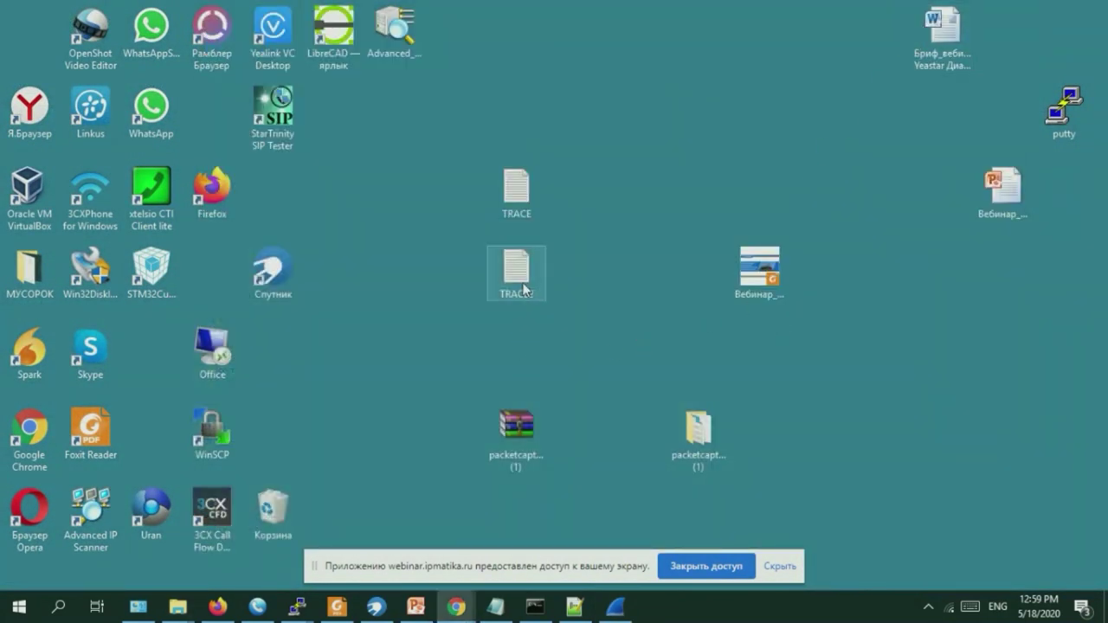
{"action": "left_click", "coordinate": [632, 222]}
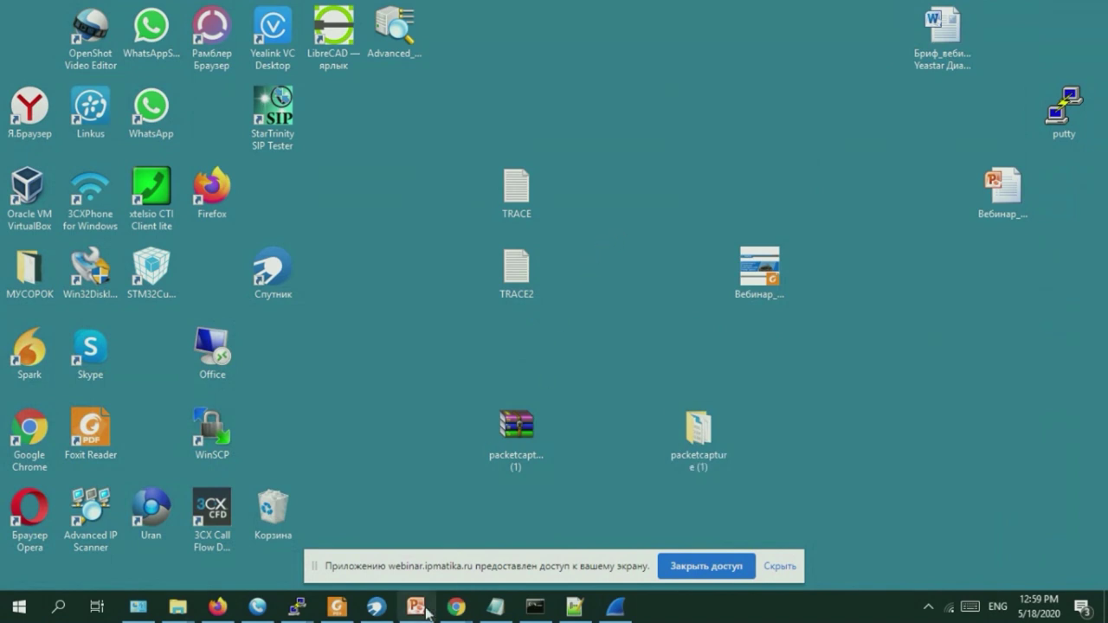
Switch to the PuTTY session for 192.168.250.226, highlight the SIP trace output, and minimise the session window.
{"action": "mouse_move", "coordinate": [315, 606]}
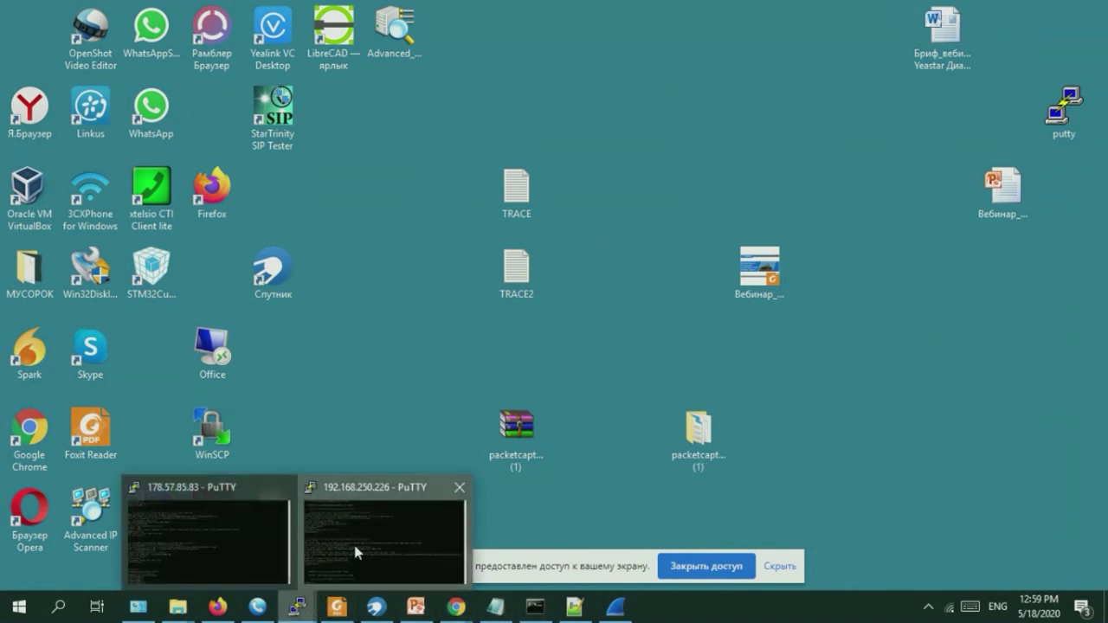
{"action": "left_click", "coordinate": [381, 537]}
{"action": "left_click_drag", "start_coordinate": [138, 568], "coordinate": [4, 24]}
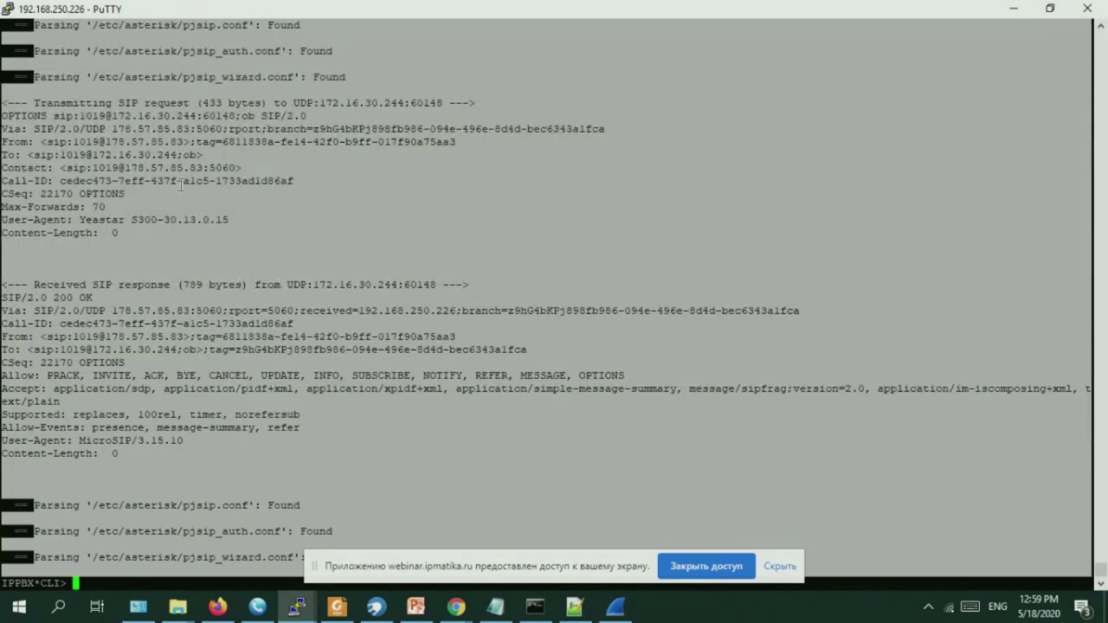
{"action": "left_click", "coordinate": [1014, 13]}
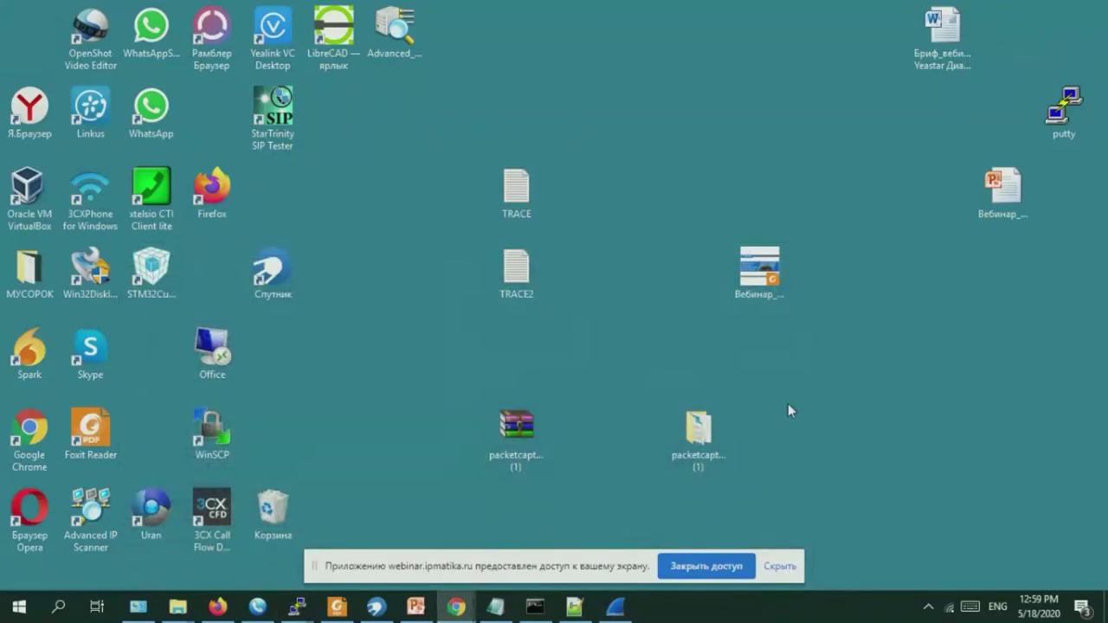
Switch to Notepad++ to show the TRACE2.log capture, and minimise it.
{"action": "left_click", "coordinate": [586, 610]}
{"action": "left_click", "coordinate": [649, 366]}
{"action": "left_click", "coordinate": [465, 297]}
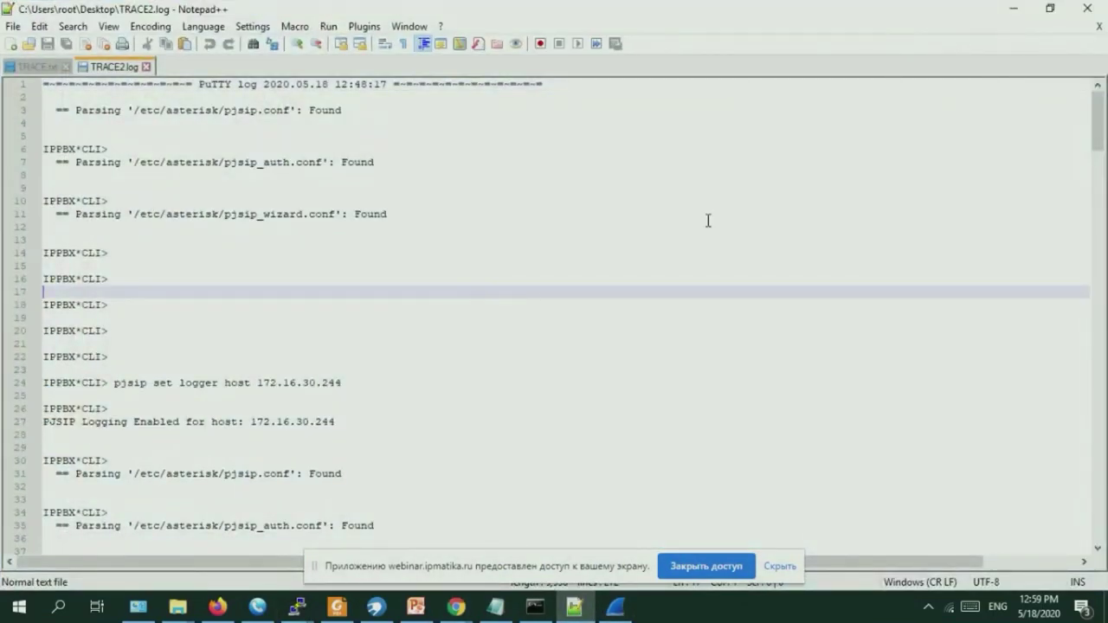
{"action": "left_click", "coordinate": [1014, 9]}
Look at the support case list in Firefox and the webinar chat in Chrome, minimising the webinar window.
{"action": "left_click", "coordinate": [217, 607]}
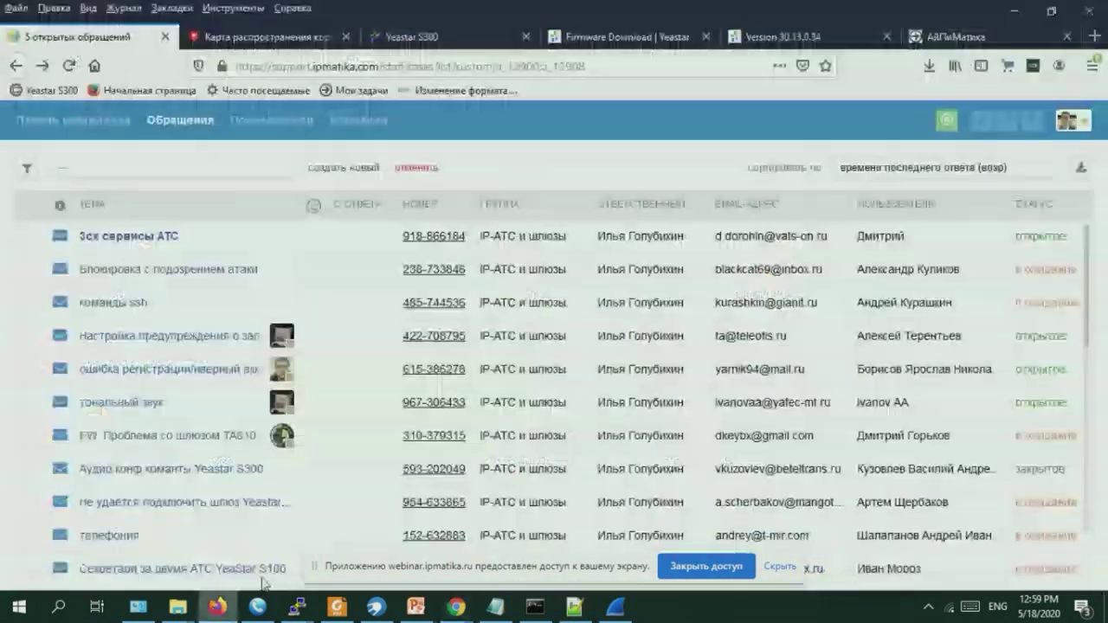
{"action": "mouse_move", "coordinate": [457, 607]}
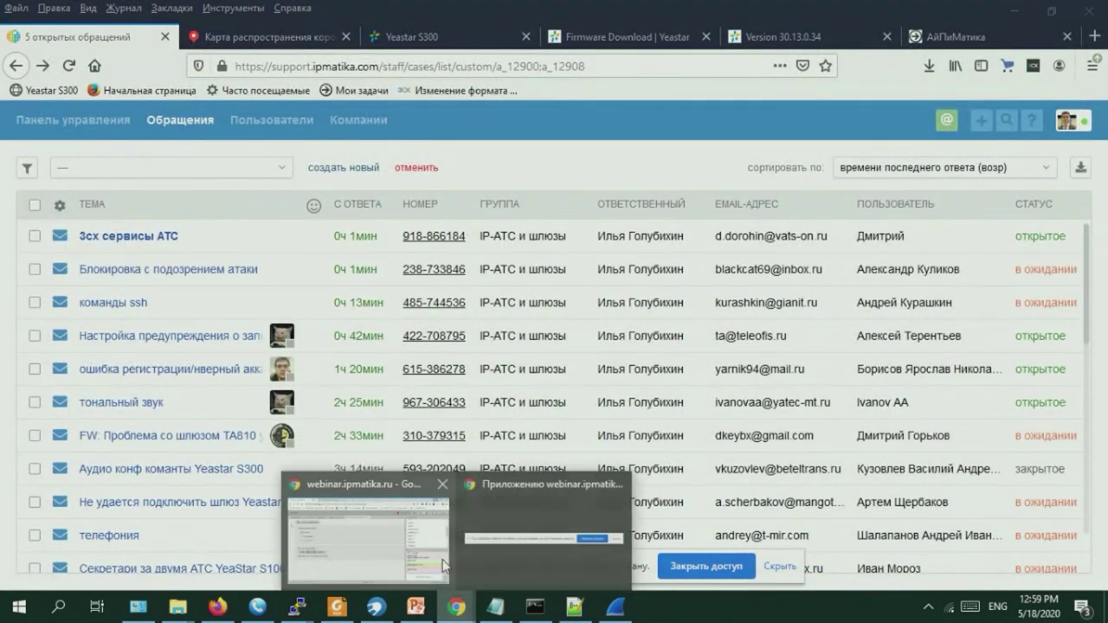
{"action": "left_click", "coordinate": [426, 530]}
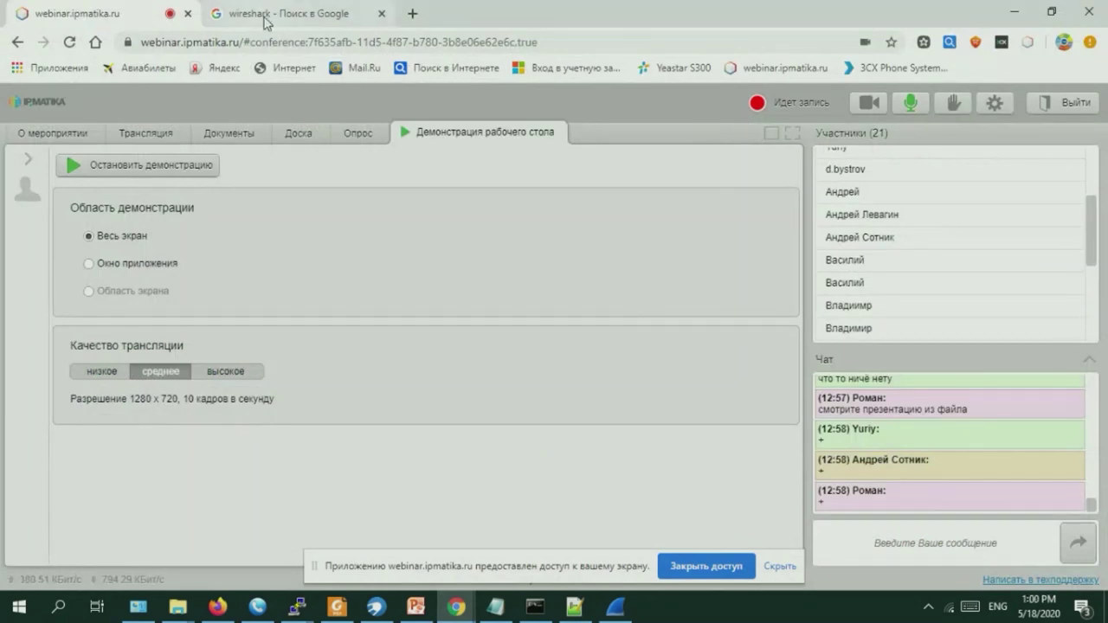
{"action": "left_click", "coordinate": [1015, 10]}
Switch to the Sputnik browser and replace the notepad++ query in Google with a search for wireshark.
{"action": "left_click", "coordinate": [377, 607]}
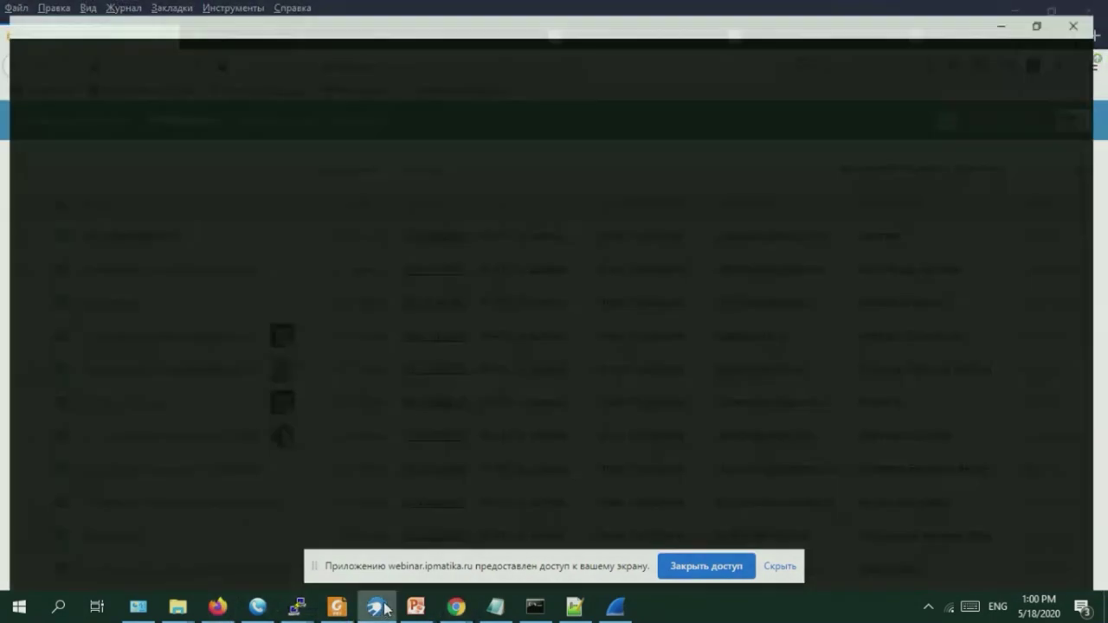
{"action": "left_click", "coordinate": [813, 19]}
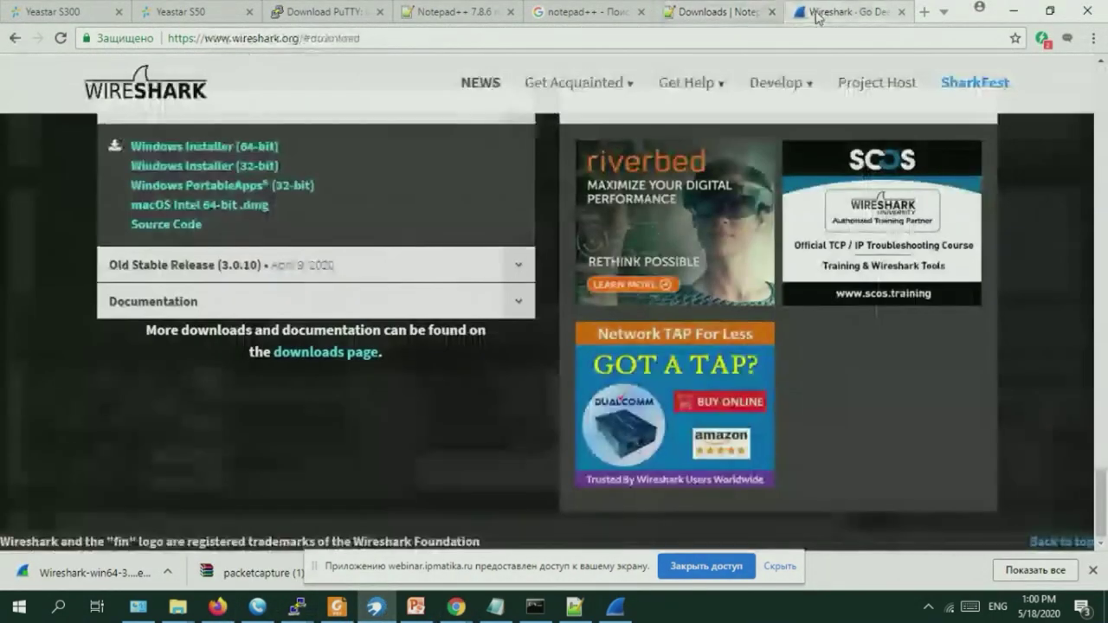
{"action": "left_click", "coordinate": [609, 14]}
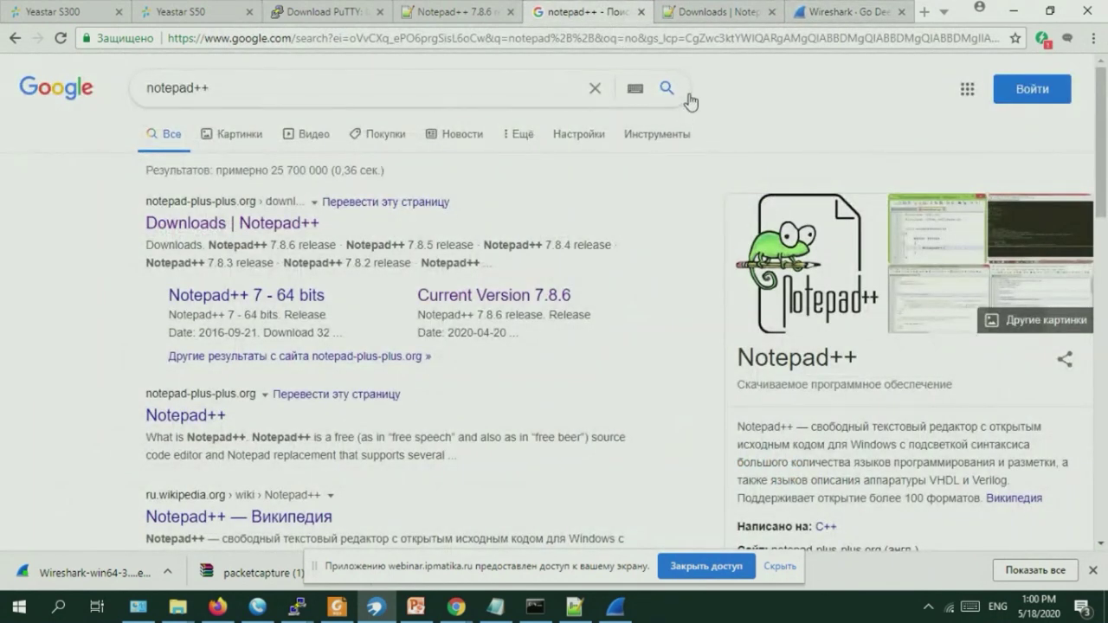
{"action": "left_click_drag", "start_coordinate": [210, 88], "coordinate": [144, 88]}
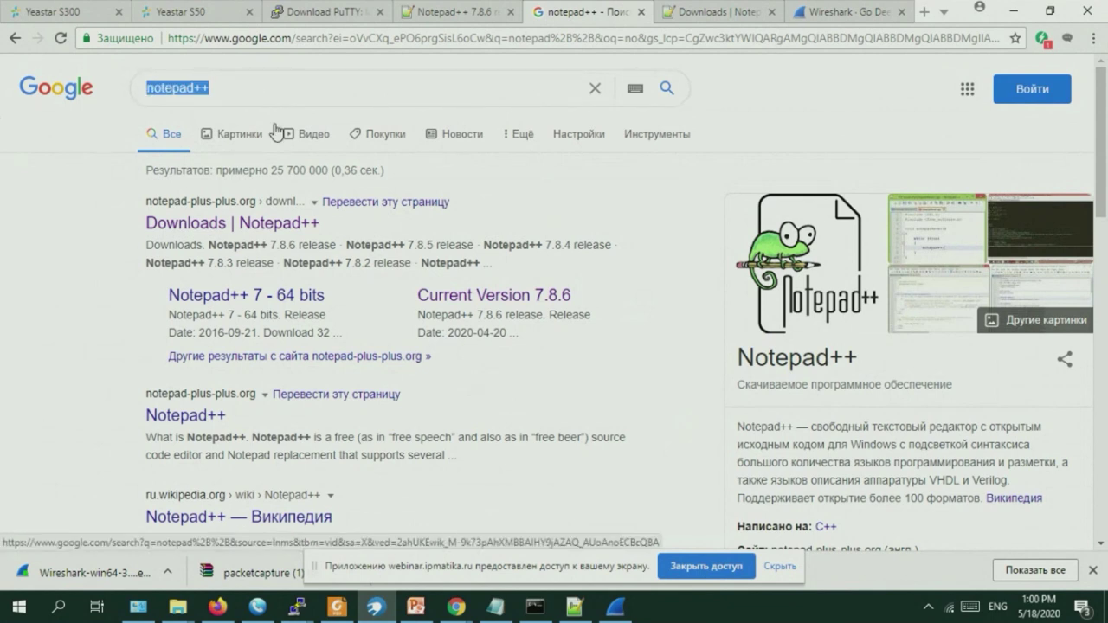
{"action": "type", "text": "wr"}
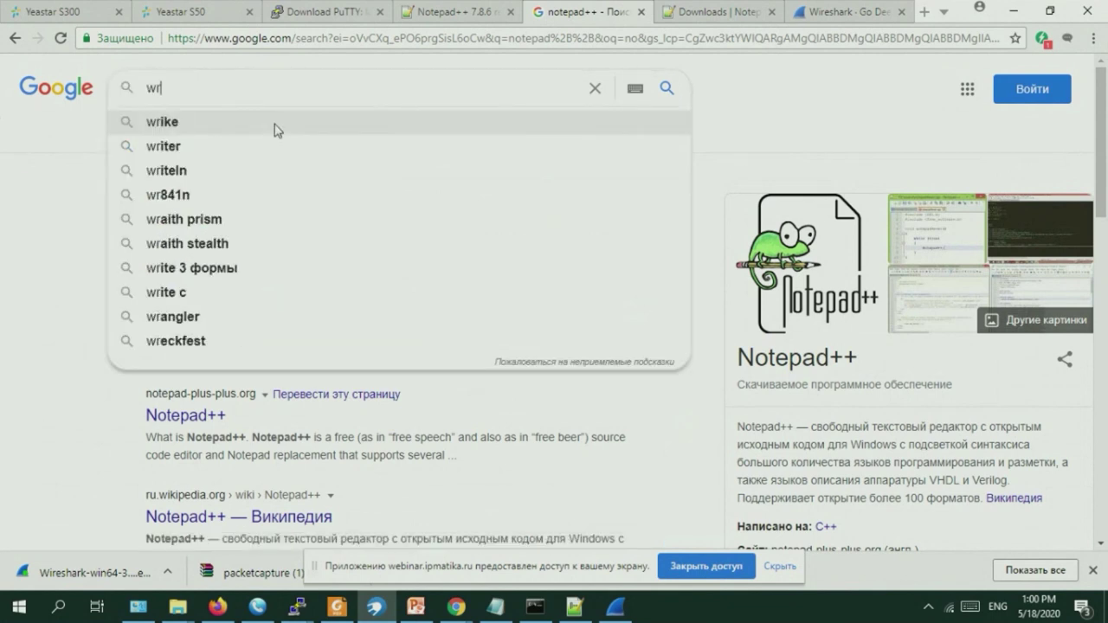
{"action": "type", "text": "es"}
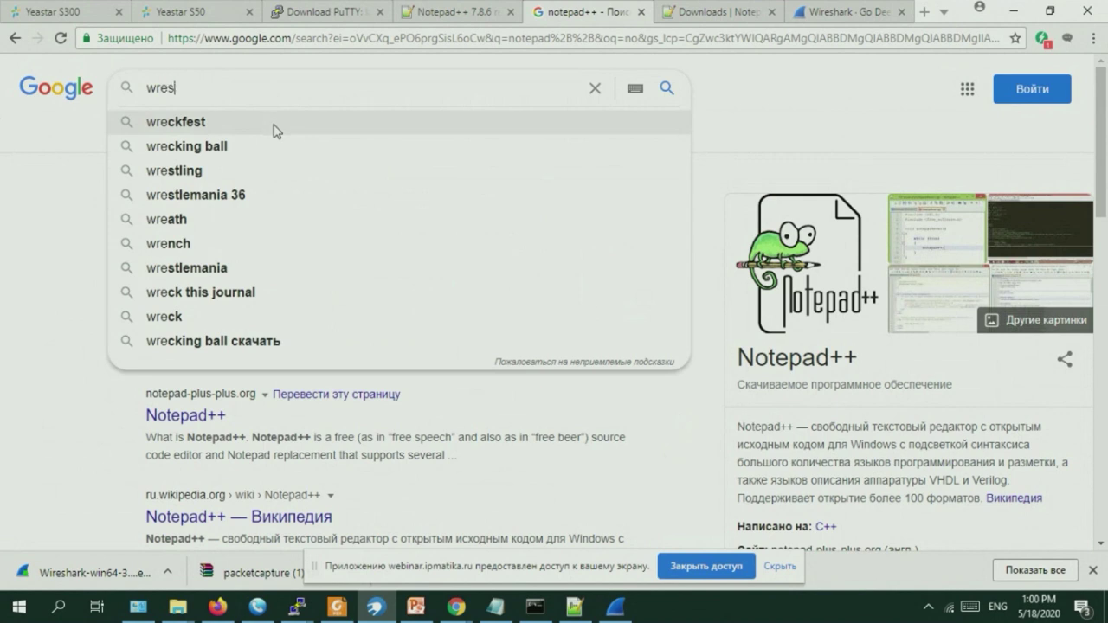
{"action": "type", "text": "hark"}
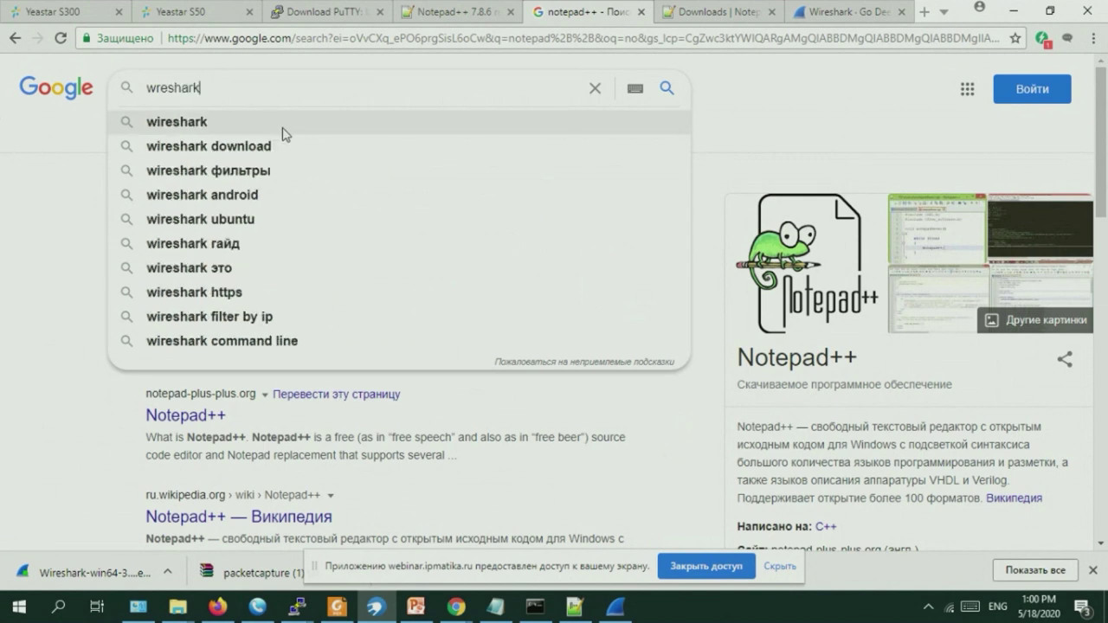
{"action": "left_click", "coordinate": [280, 128]}
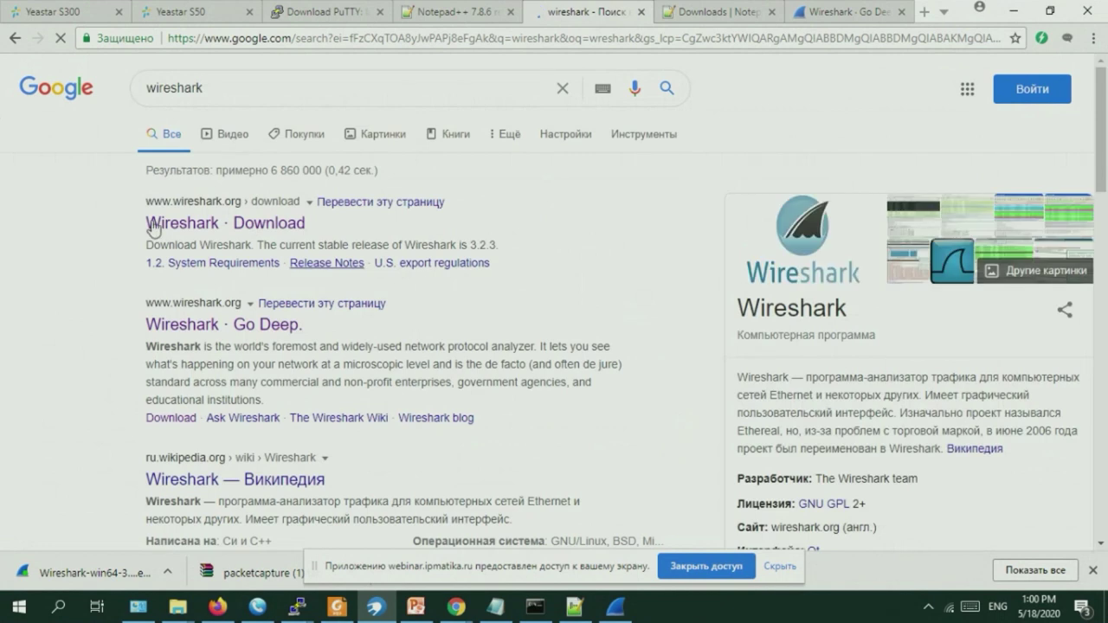
Open the "Wireshark · Download" search result in a new tab and show its download page.
{"action": "left_click", "coordinate": [182, 225]}
{"action": "right_click", "coordinate": [181, 225]}
{"action": "left_click", "coordinate": [200, 232]}
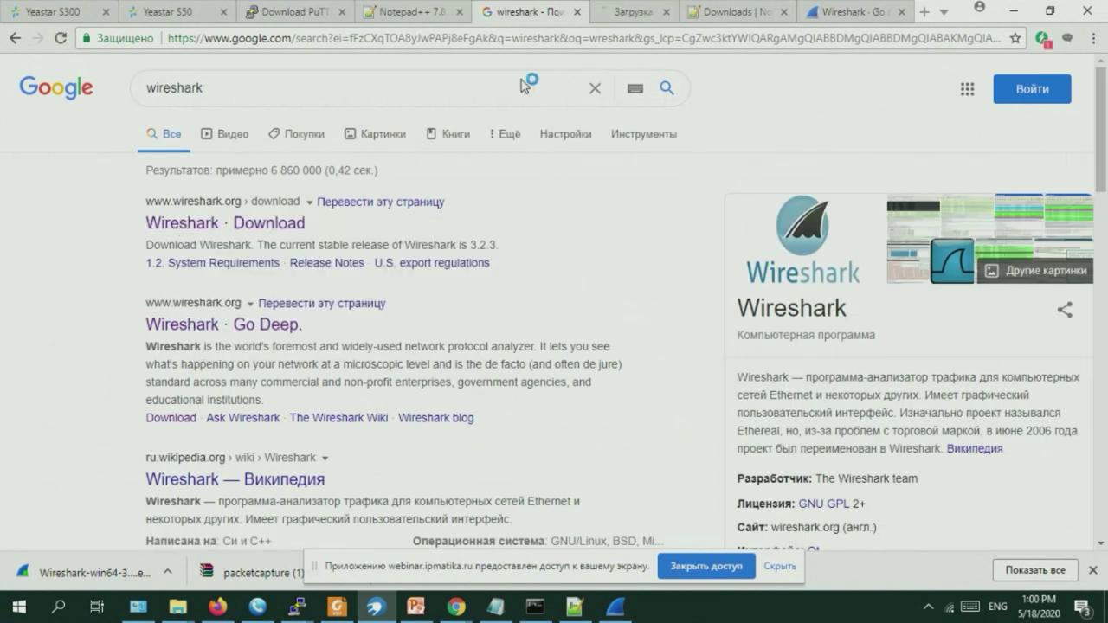
{"action": "left_click", "coordinate": [612, 12]}
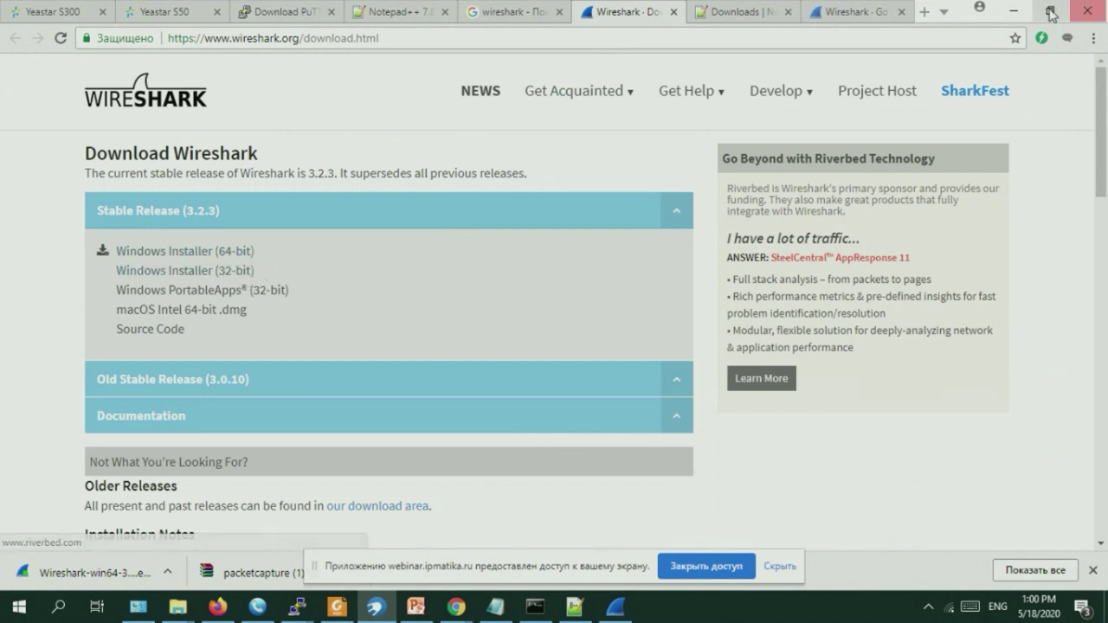
Minimise the Sputnik and Firefox windows to return to the desktop.
{"action": "left_click", "coordinate": [1019, 15]}
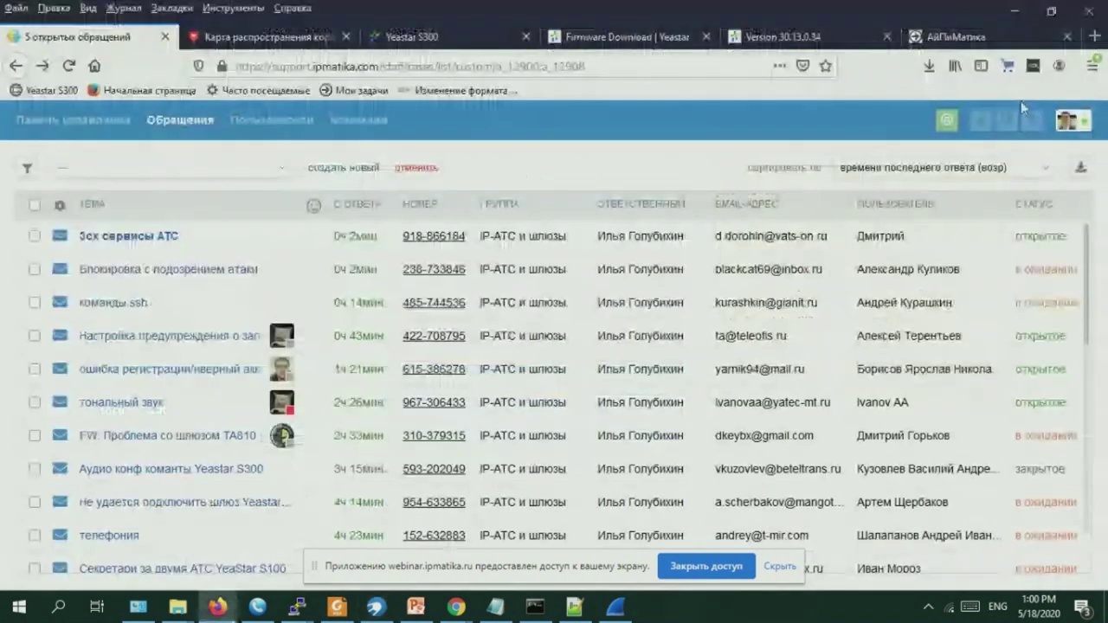
{"action": "left_click", "coordinate": [1018, 14]}
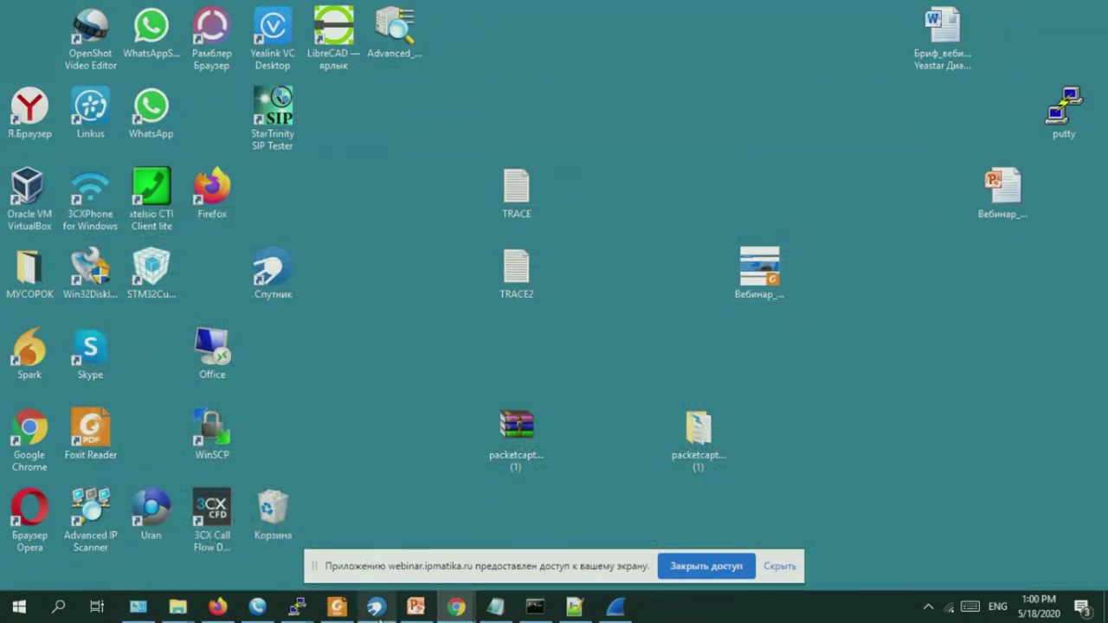
{"action": "left_click", "coordinate": [217, 607]}
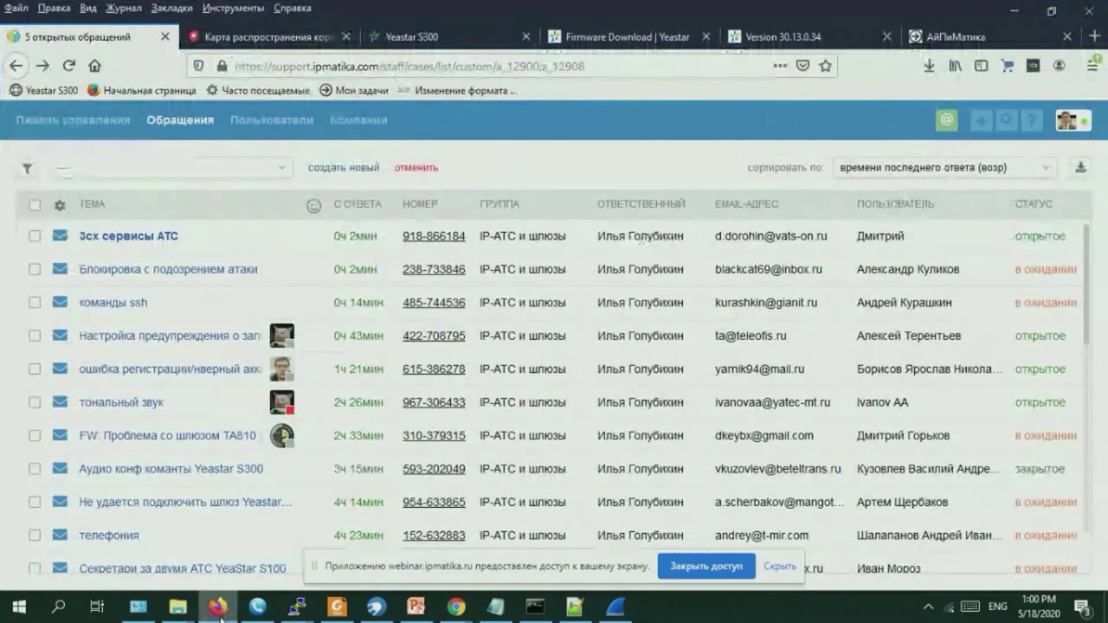
{"action": "left_click", "coordinate": [1013, 11]}
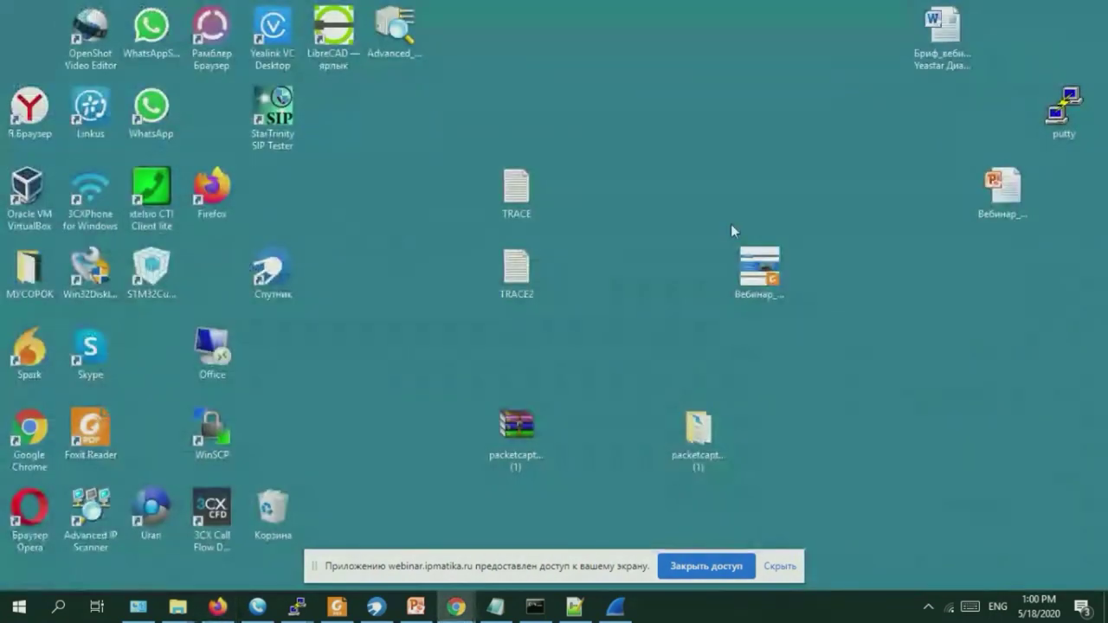
Switch to the Yeastar S300 page in Sputnik and close its open Обслуживание window.
{"action": "left_click", "coordinate": [377, 607]}
{"action": "left_click", "coordinate": [43, 12]}
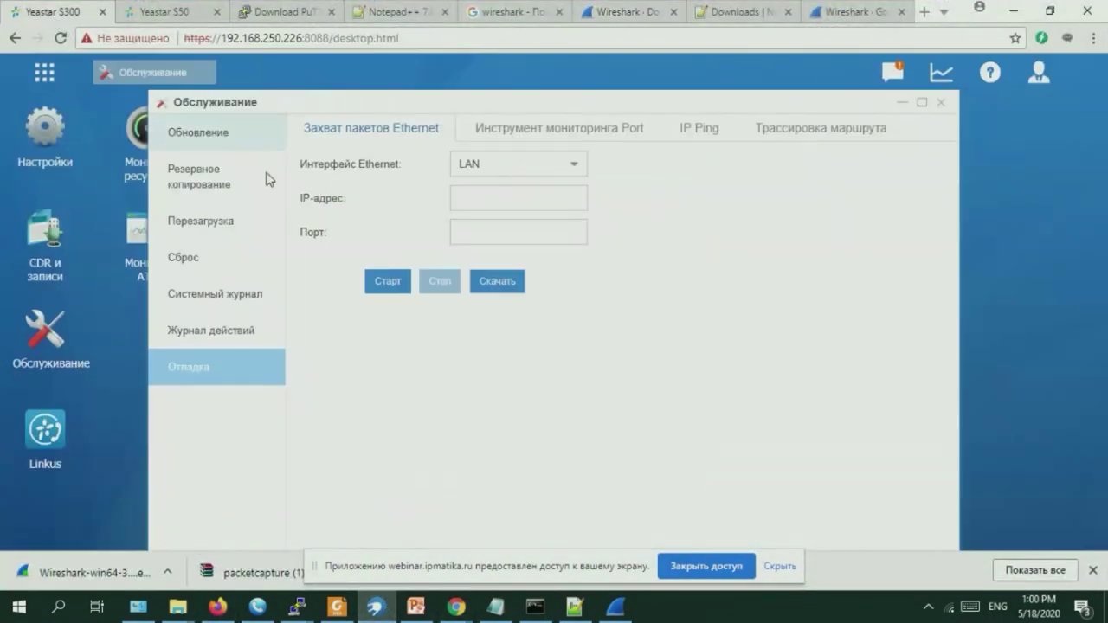
{"action": "left_click", "coordinate": [941, 104]}
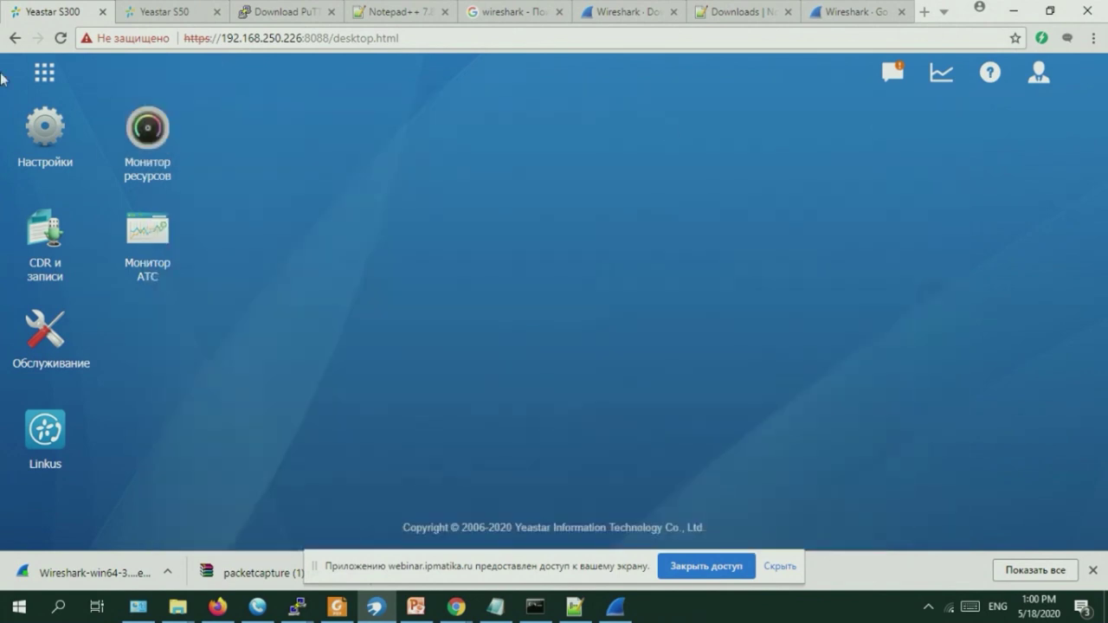
Download the Ethernet packet capture from the Отладка section of Обслуживание, and close the maintenance window and minimise the browser.
{"action": "left_click", "coordinate": [43, 76]}
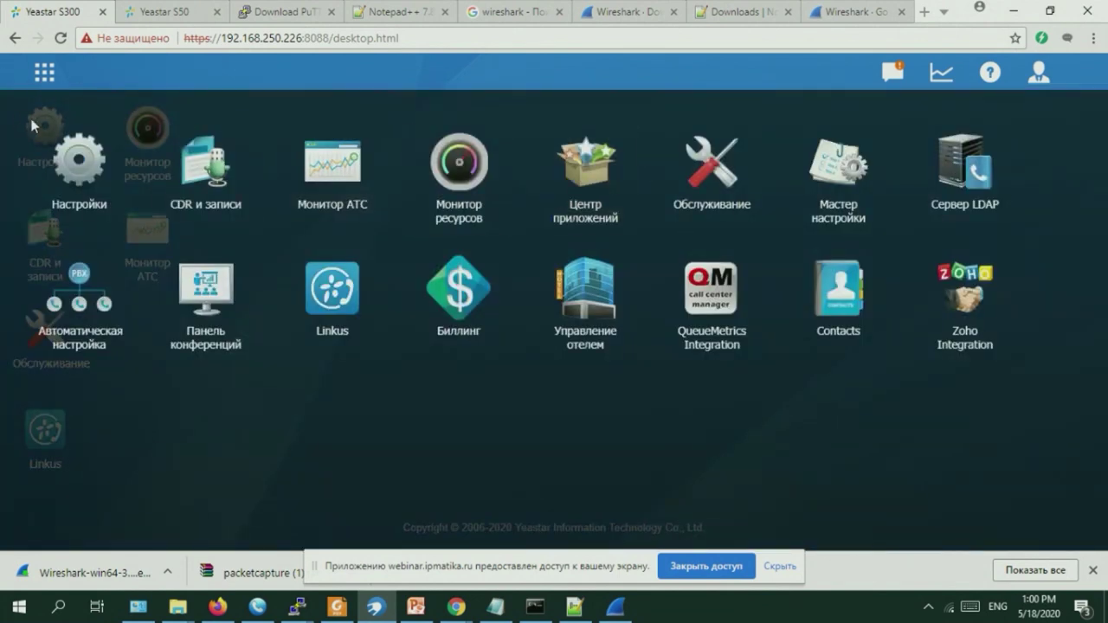
{"action": "left_click", "coordinate": [709, 186]}
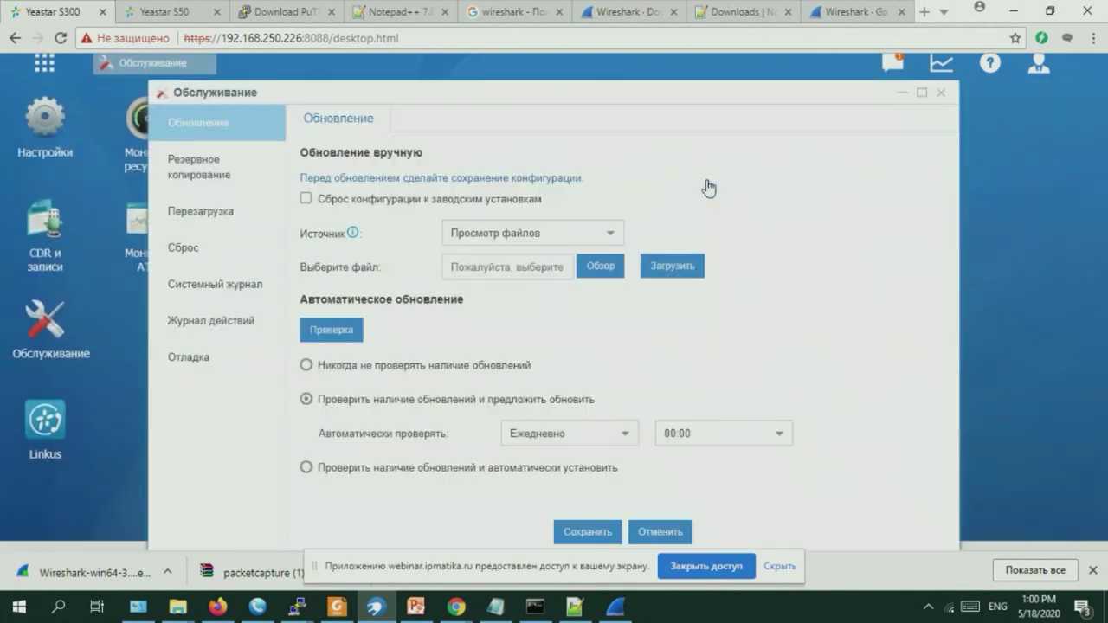
{"action": "left_click", "coordinate": [199, 365]}
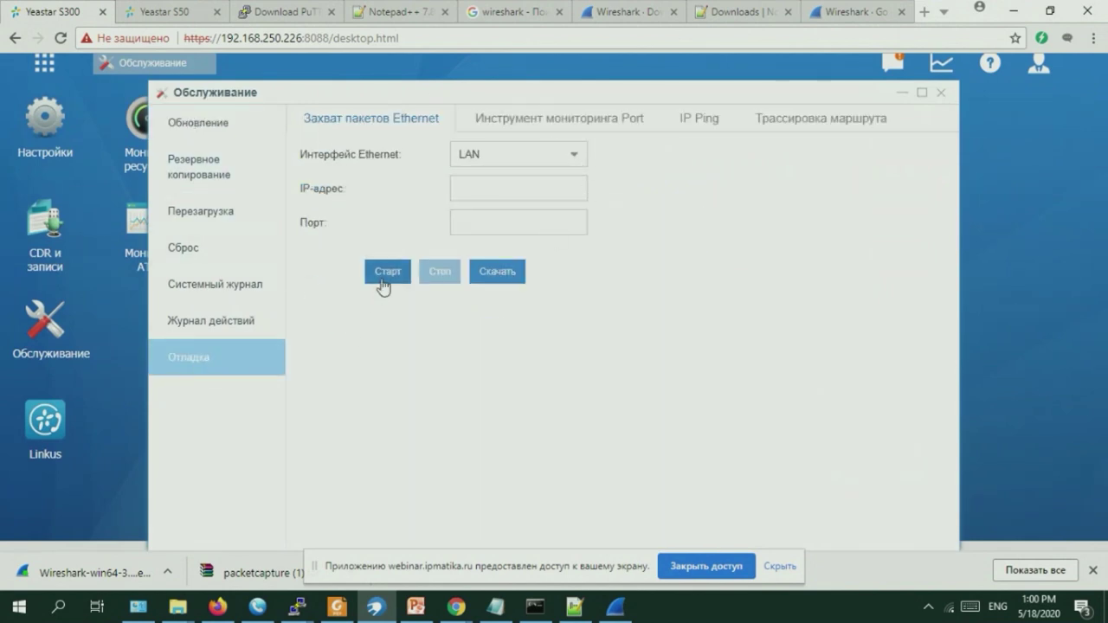
{"action": "left_click", "coordinate": [501, 277]}
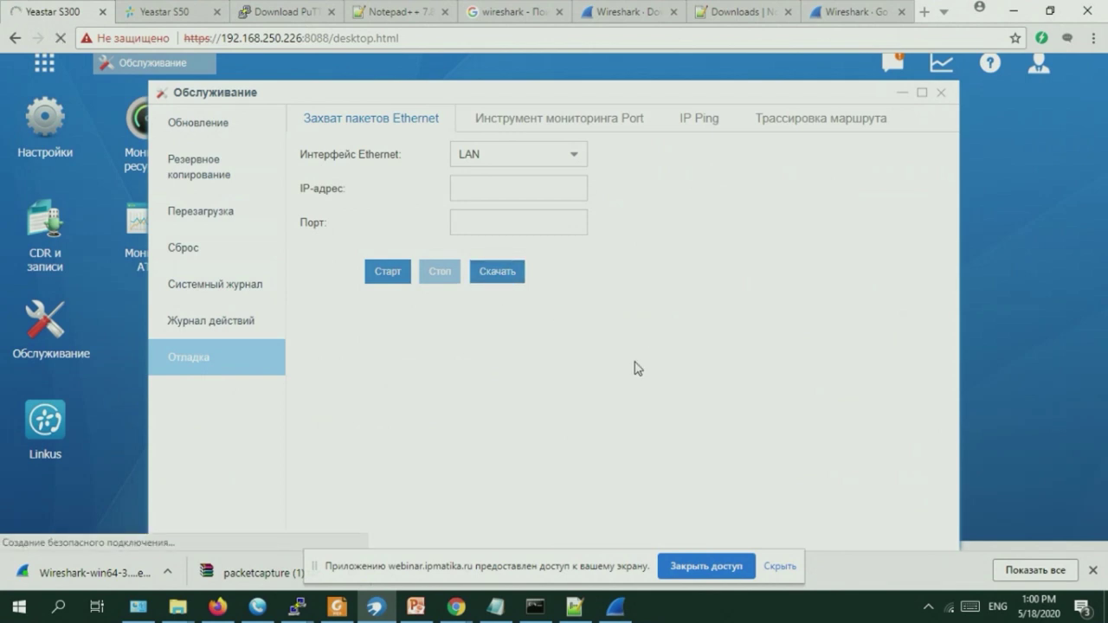
{"action": "left_click", "coordinate": [941, 94]}
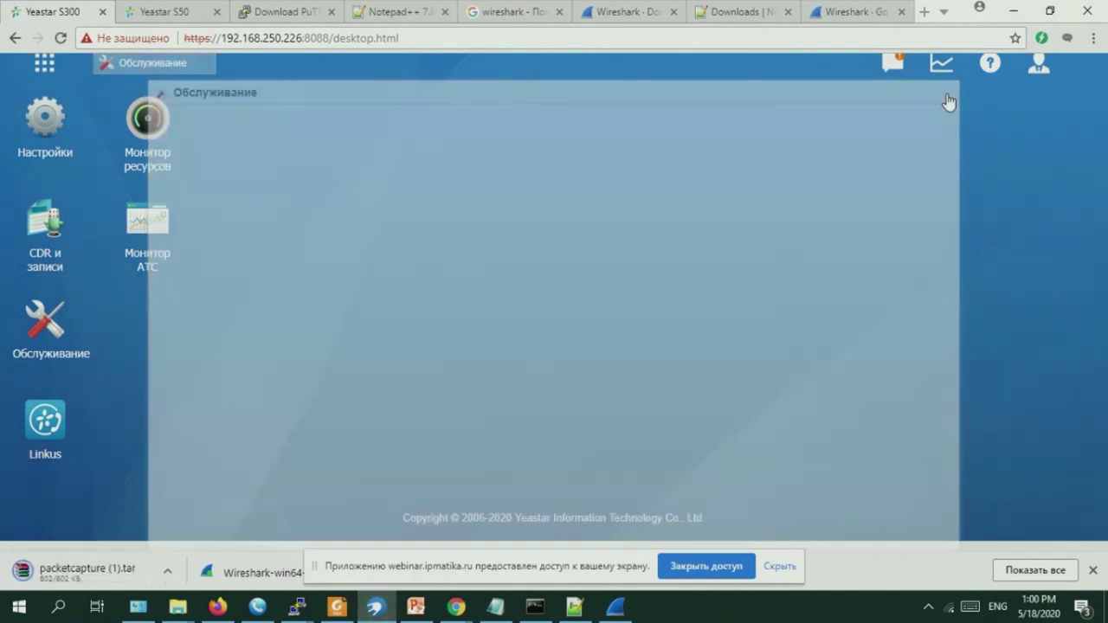
{"action": "left_click", "coordinate": [1013, 10]}
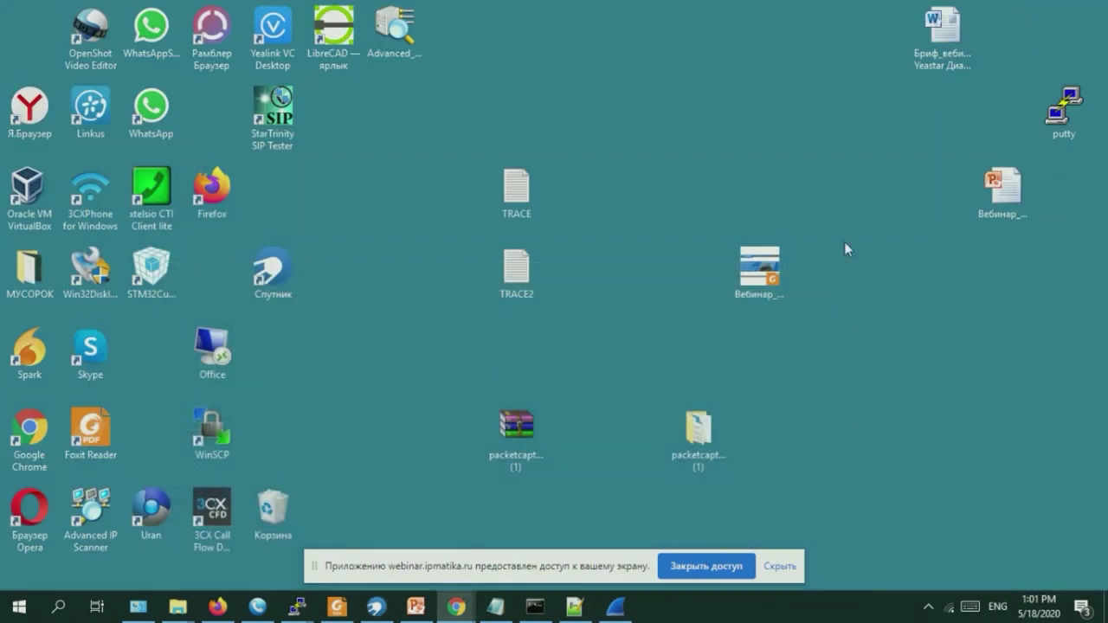
Open the packetcapture (1) folder on the desktop, and switch to Wireshark to show packetcapture1.pcap.
{"action": "double_click", "coordinate": [698, 433]}
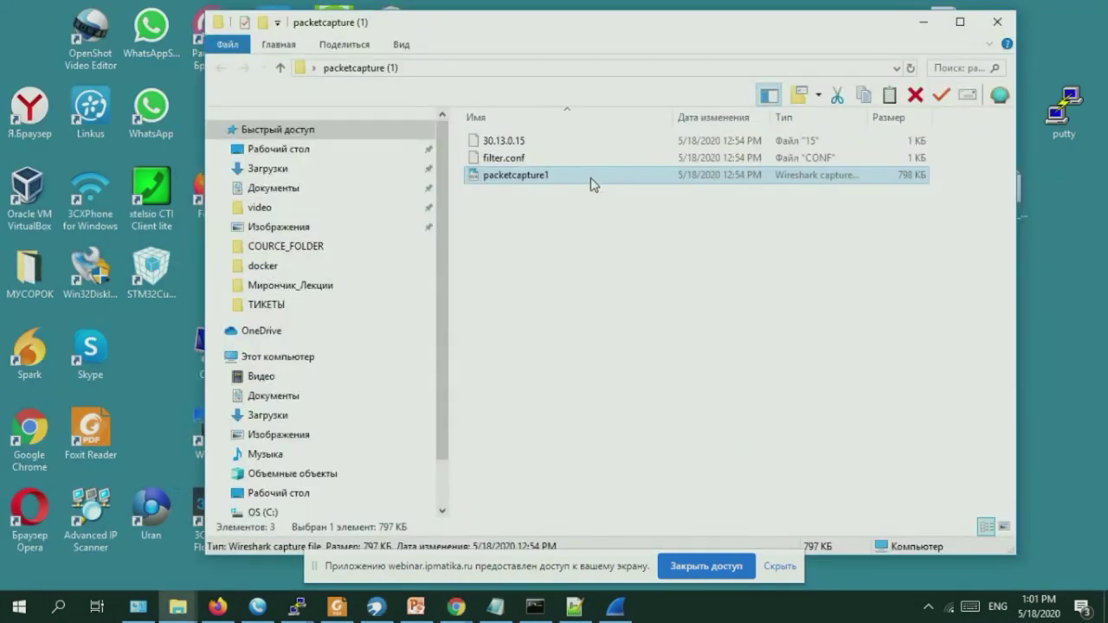
{"action": "left_click", "coordinate": [616, 608]}
{"action": "left_click", "coordinate": [549, 197]}
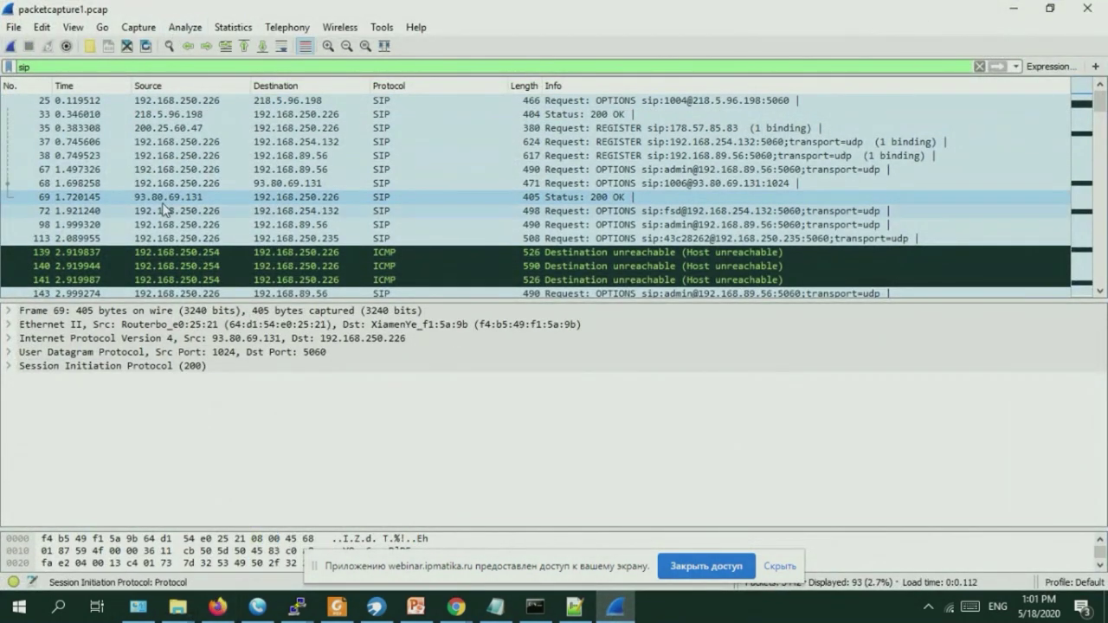
Show the suggested expressions for the sip display filter and dismiss them.
{"action": "left_click", "coordinate": [152, 68]}
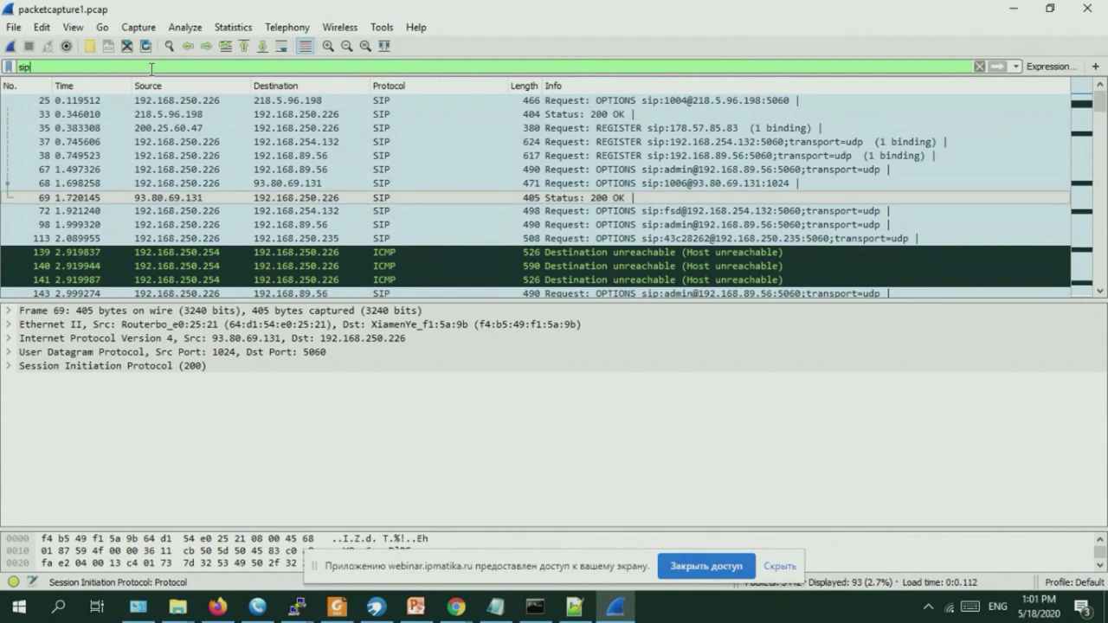
{"action": "key", "text": "Down"}
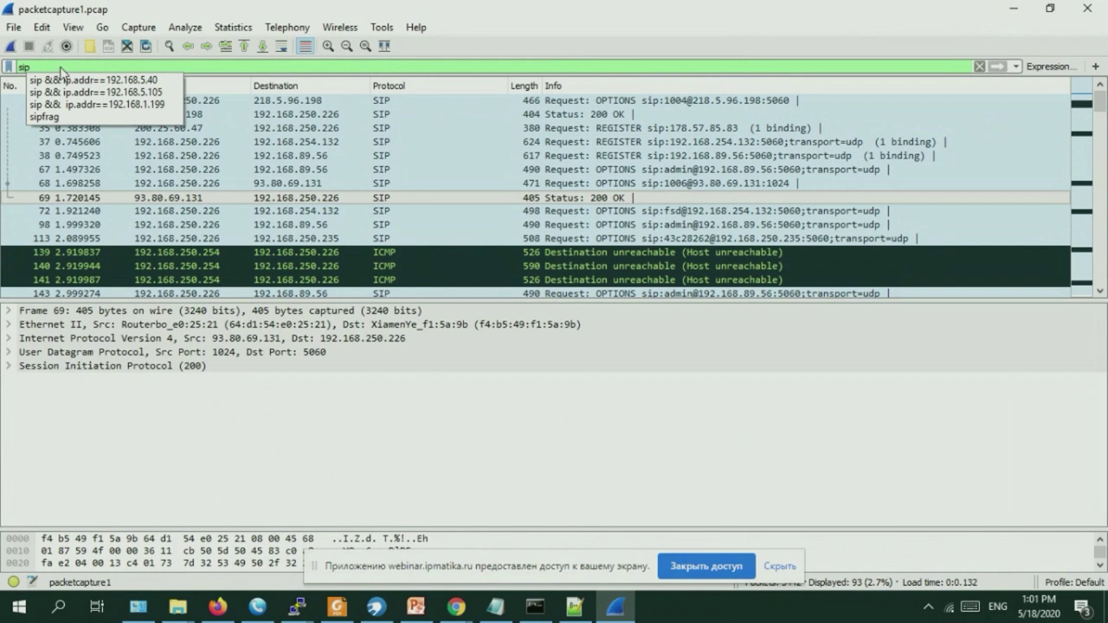
{"action": "key", "text": "Escape"}
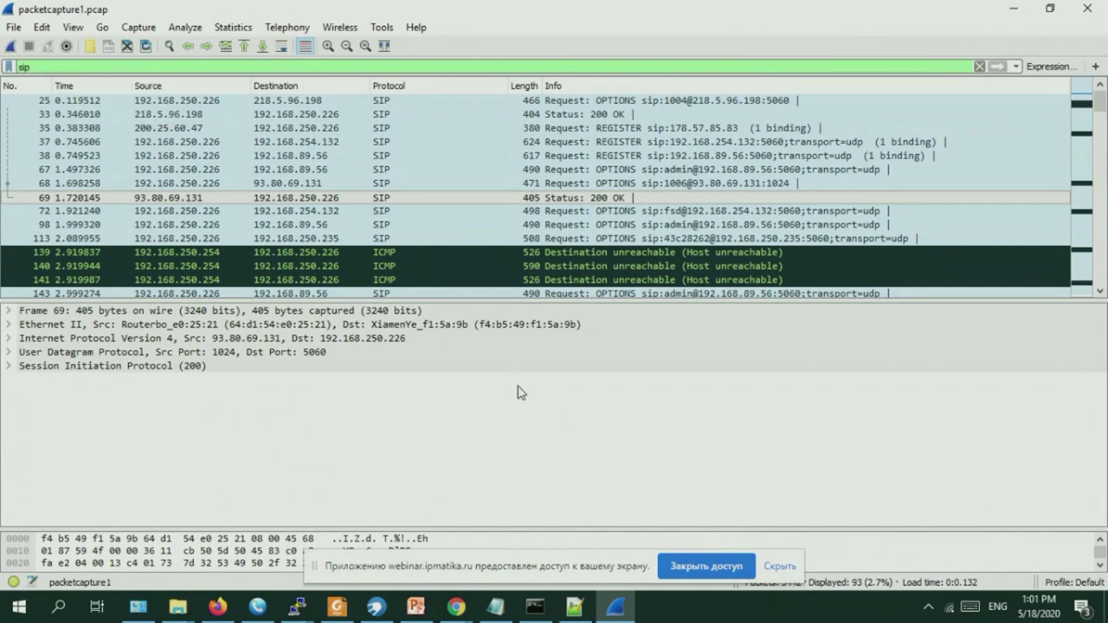
Open the list of VoIP calls found in the packetcapture1 capture.
{"action": "left_click", "coordinate": [301, 33]}
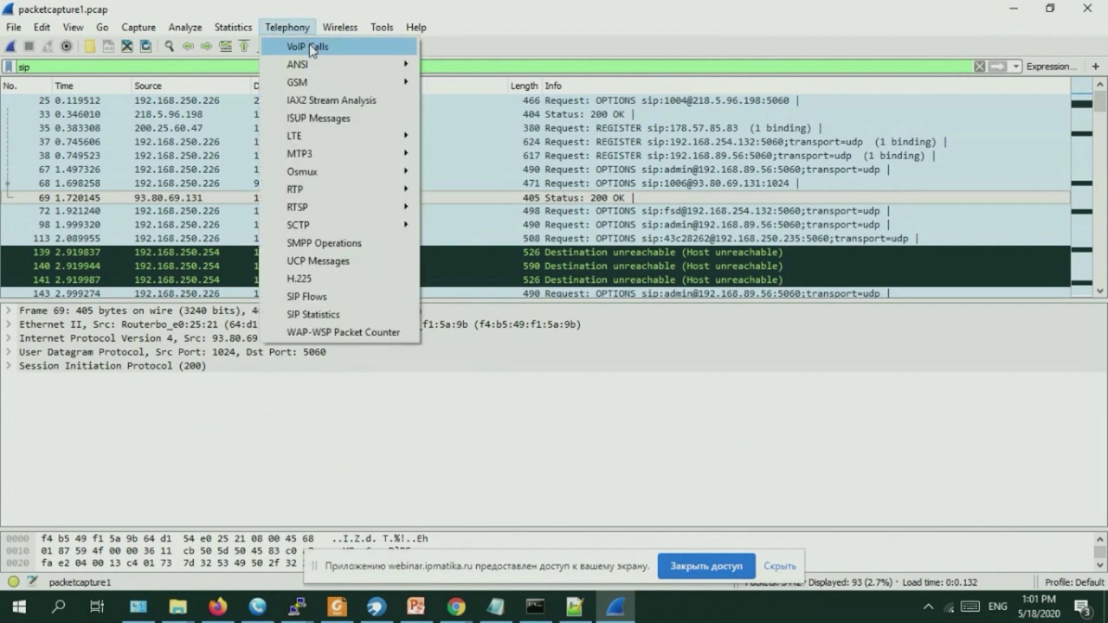
{"action": "left_click", "coordinate": [547, 22]}
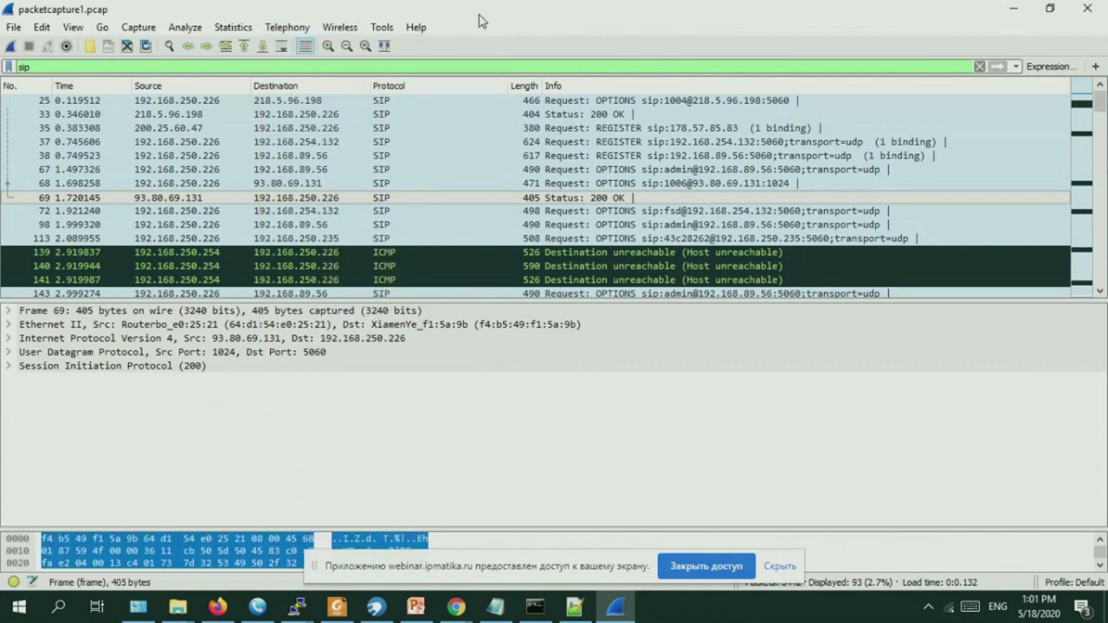
{"action": "left_click", "coordinate": [289, 33]}
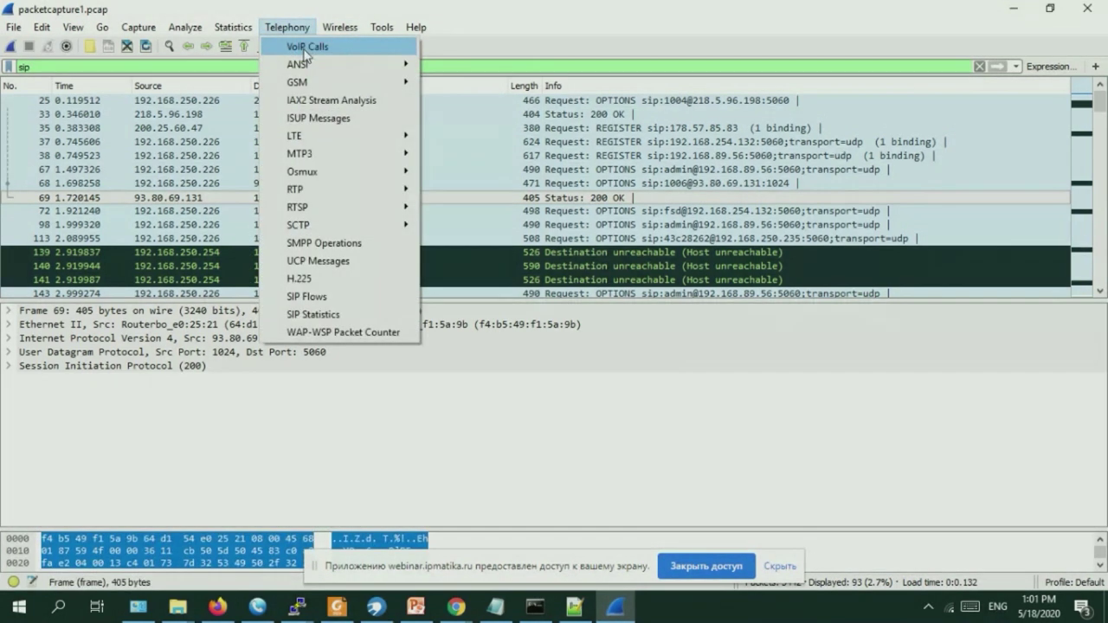
{"action": "left_click", "coordinate": [308, 47]}
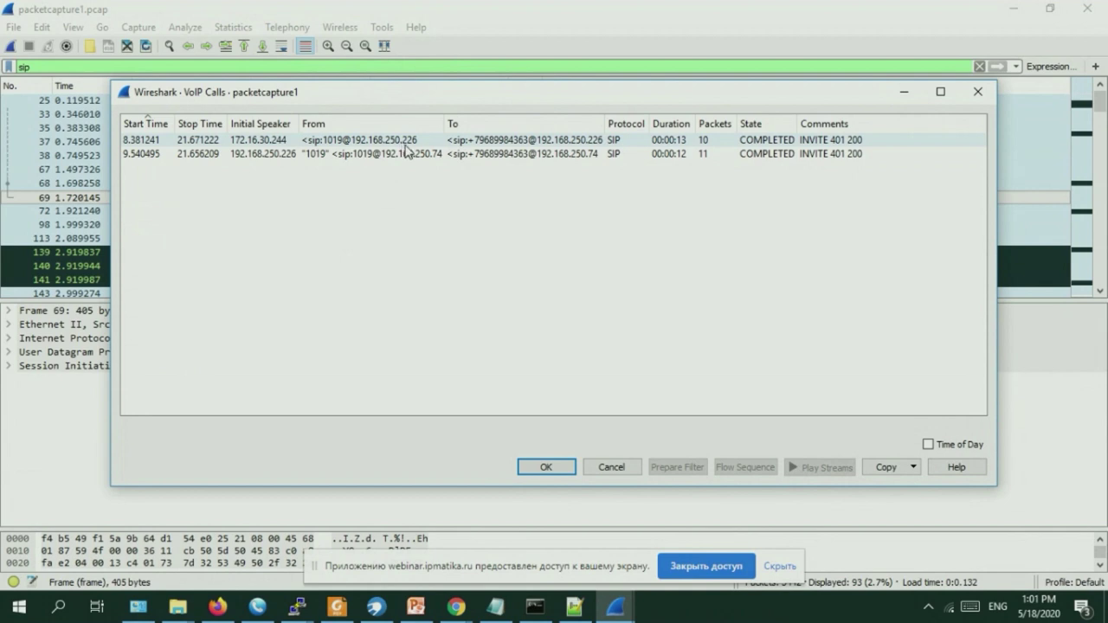
Select both VoIP calls, open their flow sequence, and examine the exchanged SIP messages.
{"action": "left_click_drag", "start_coordinate": [406, 146], "coordinate": [411, 165]}
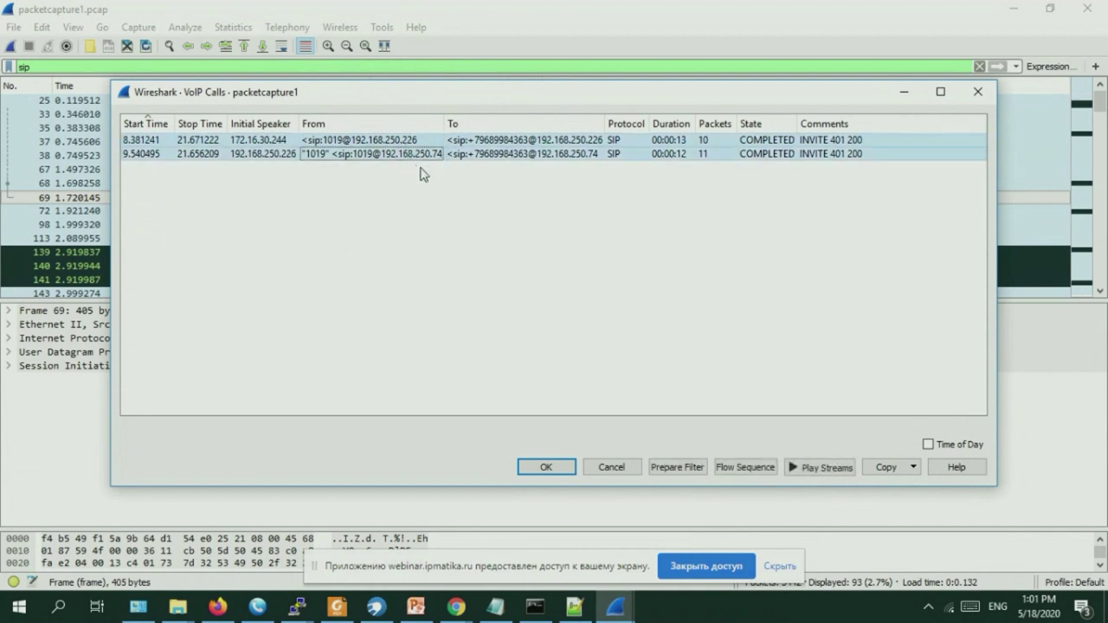
{"action": "left_click", "coordinate": [745, 467]}
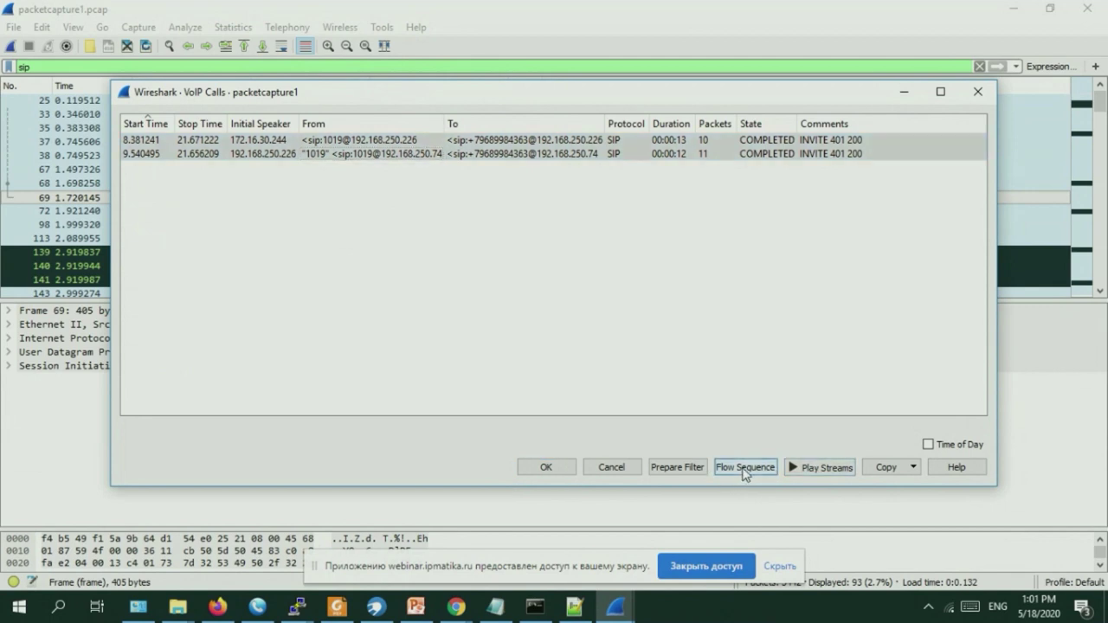
{"action": "scroll", "coordinate": [790, 255], "scroll_direction": "down", "scroll_amount": 2}
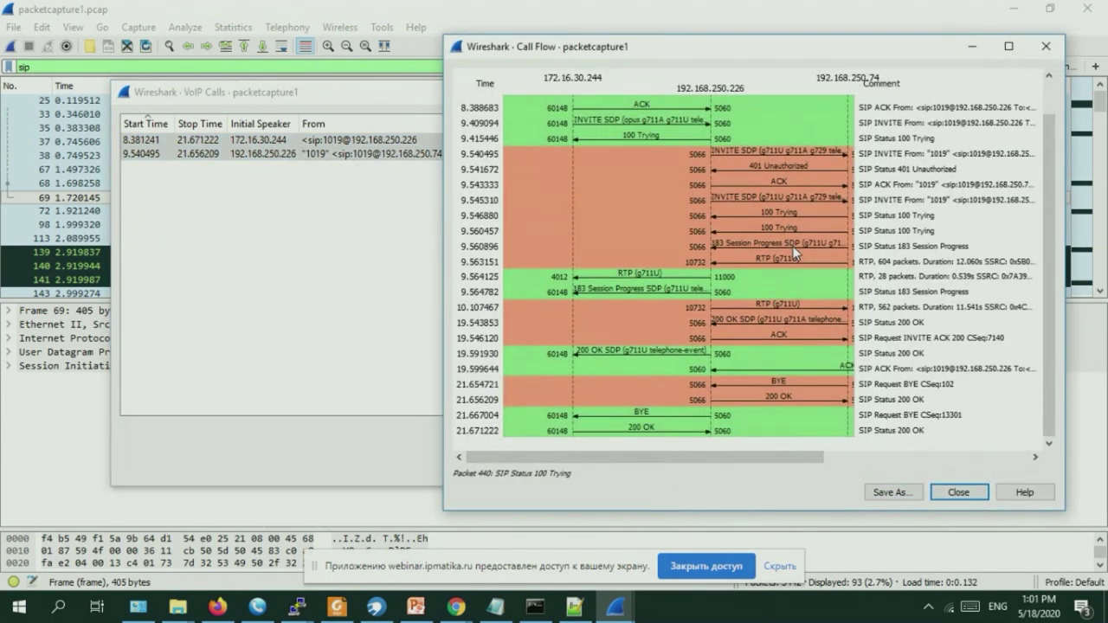
{"action": "scroll", "coordinate": [717, 249], "scroll_direction": "up", "scroll_amount": 1}
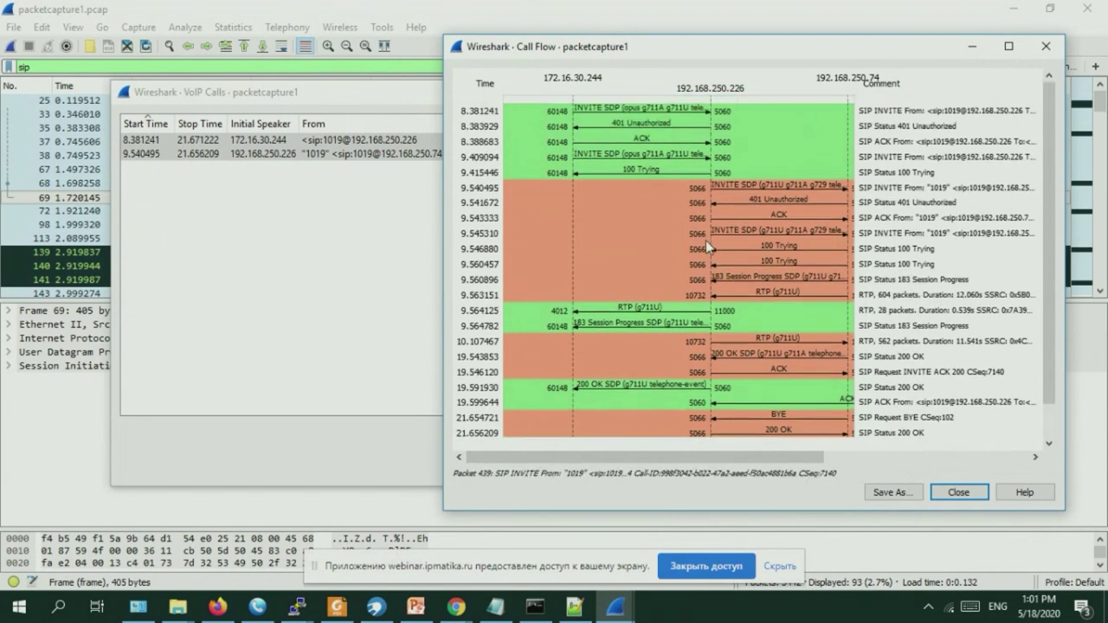
Enlarge the call flow to full screen and examine its INVITE, 200 OK and BYE messages.
{"action": "left_click_drag", "start_coordinate": [770, 48], "coordinate": [497, 31]}
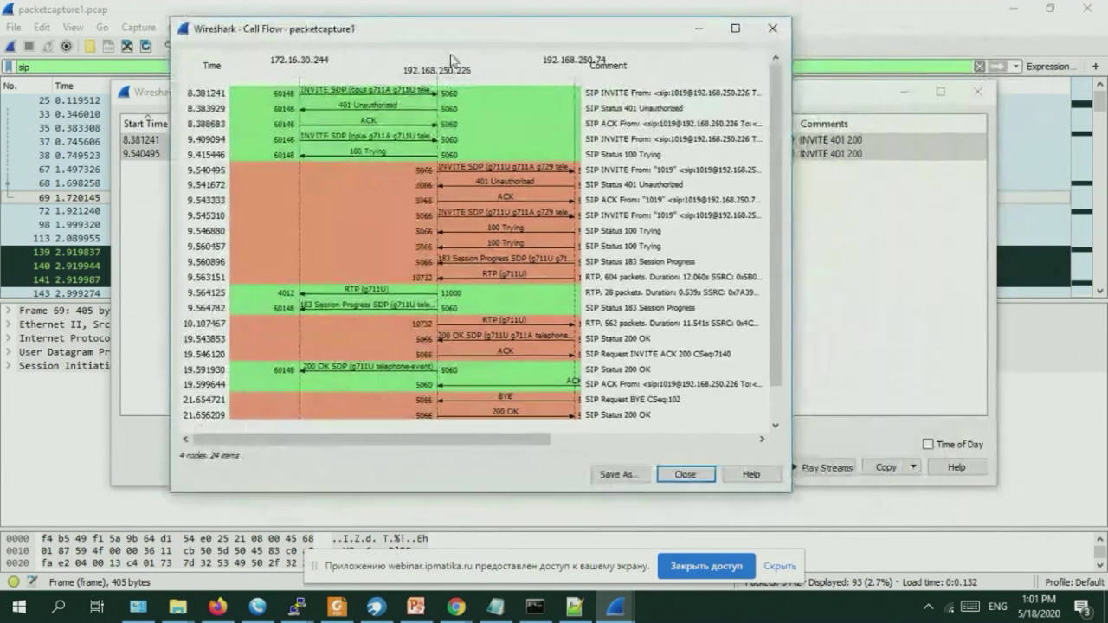
{"action": "left_click", "coordinate": [370, 92]}
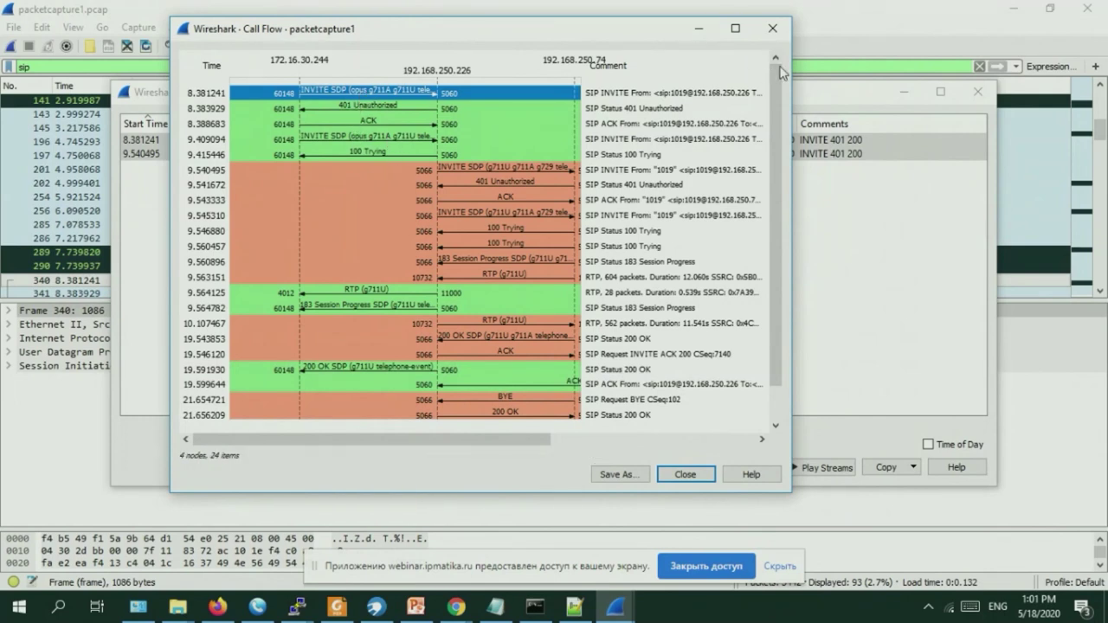
{"action": "left_click", "coordinate": [736, 29]}
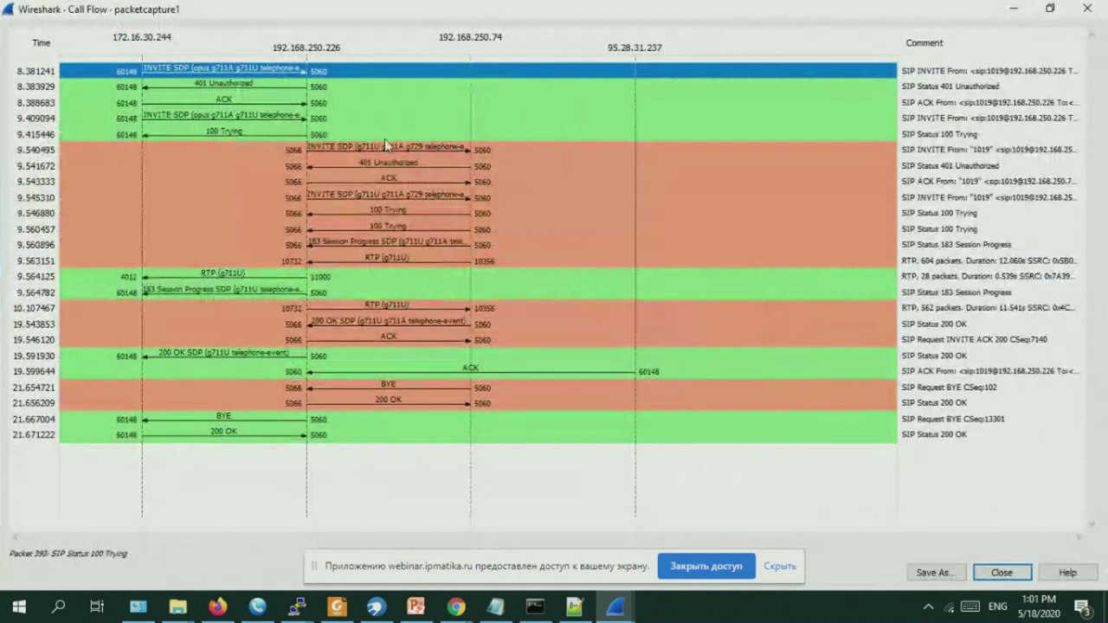
{"action": "left_click", "coordinate": [278, 145]}
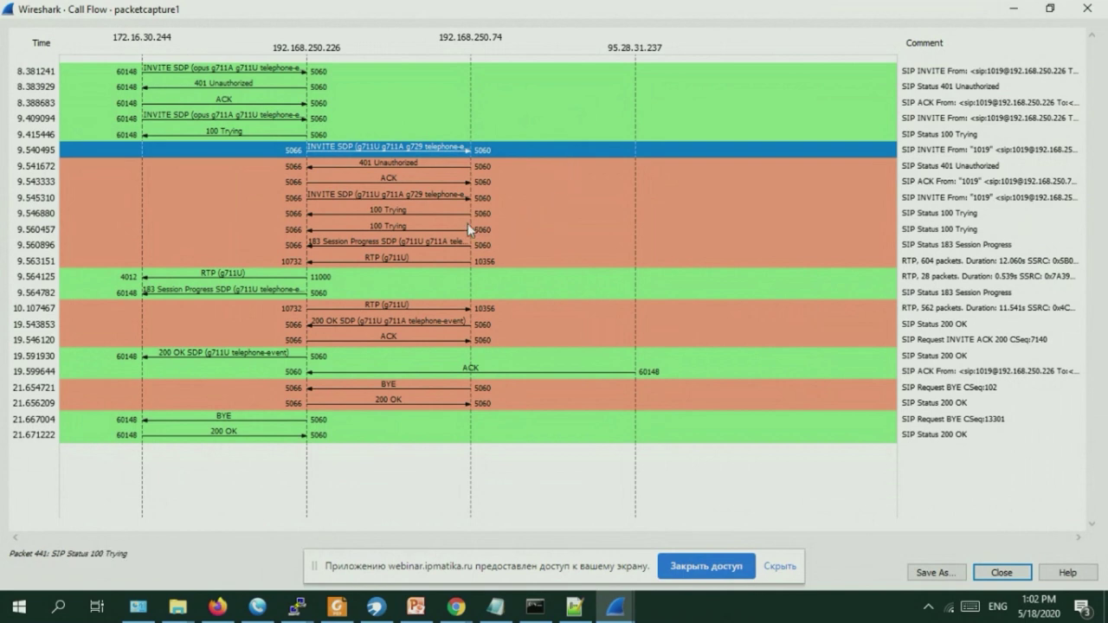
{"action": "left_click", "coordinate": [419, 324]}
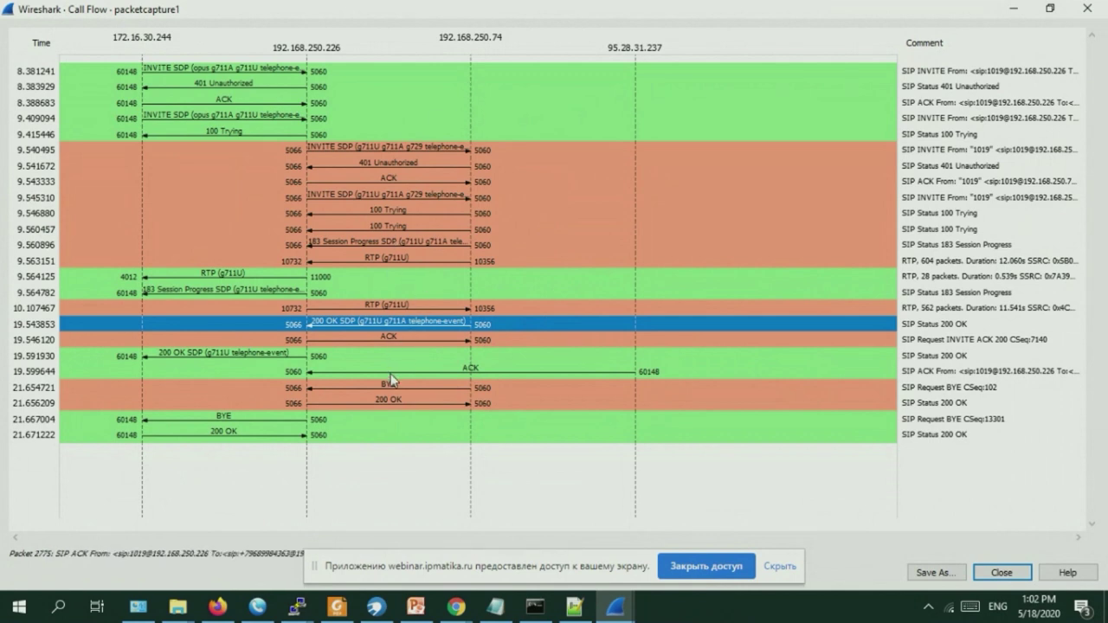
{"action": "left_click", "coordinate": [271, 356]}
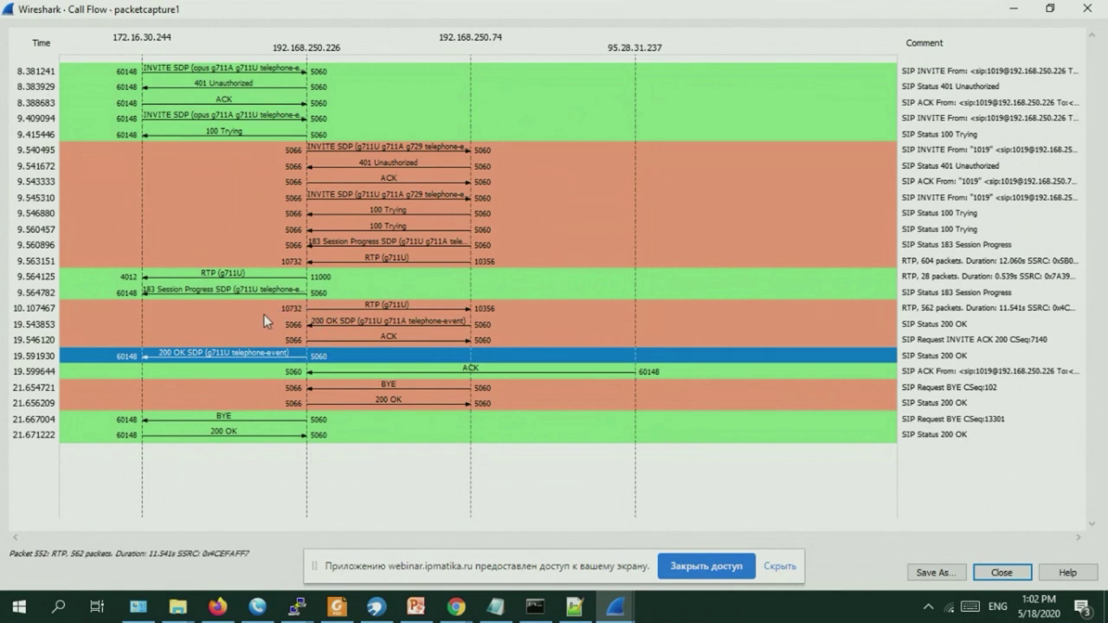
{"action": "left_click", "coordinate": [433, 391]}
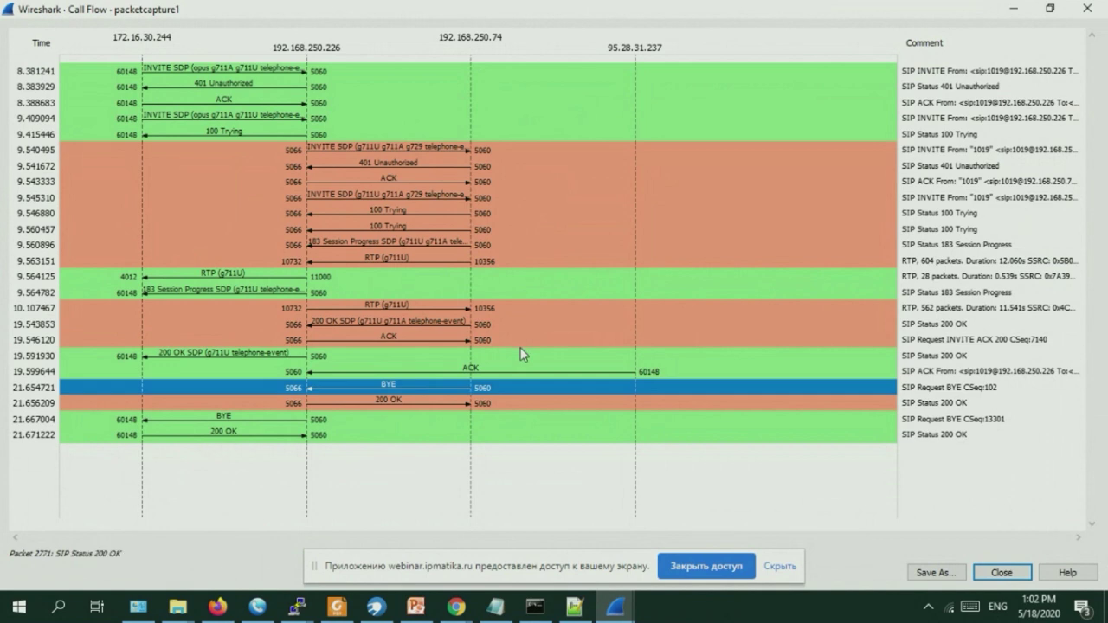
{"action": "left_click", "coordinate": [442, 403]}
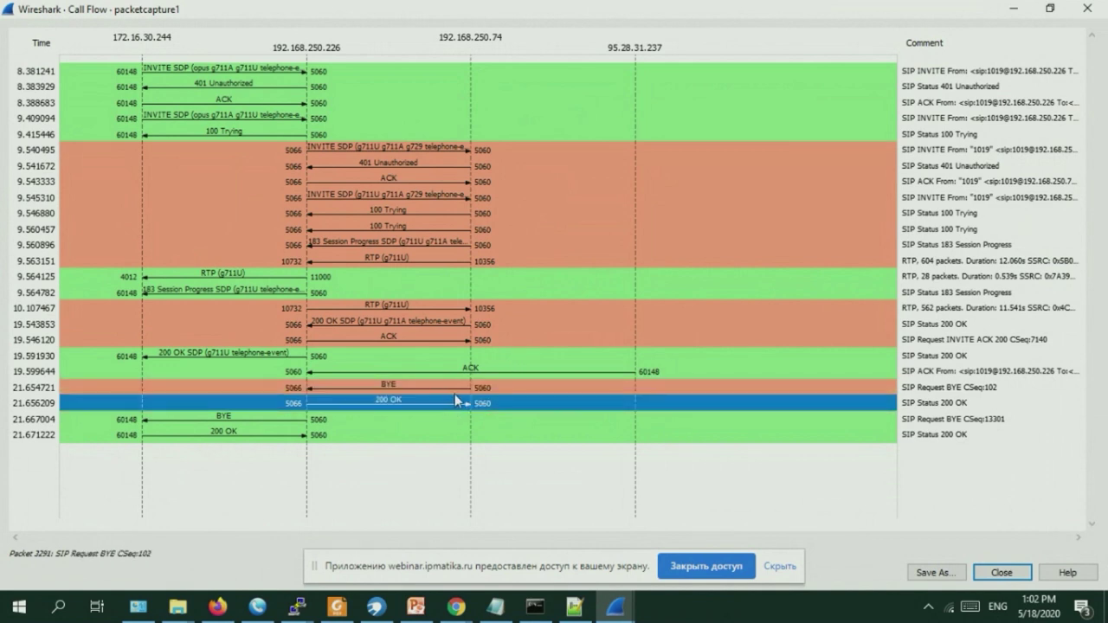
Retrace the full call flow from the first INVITE to the final BYE towards 172.16.30.244.
{"action": "left_click", "coordinate": [290, 73]}
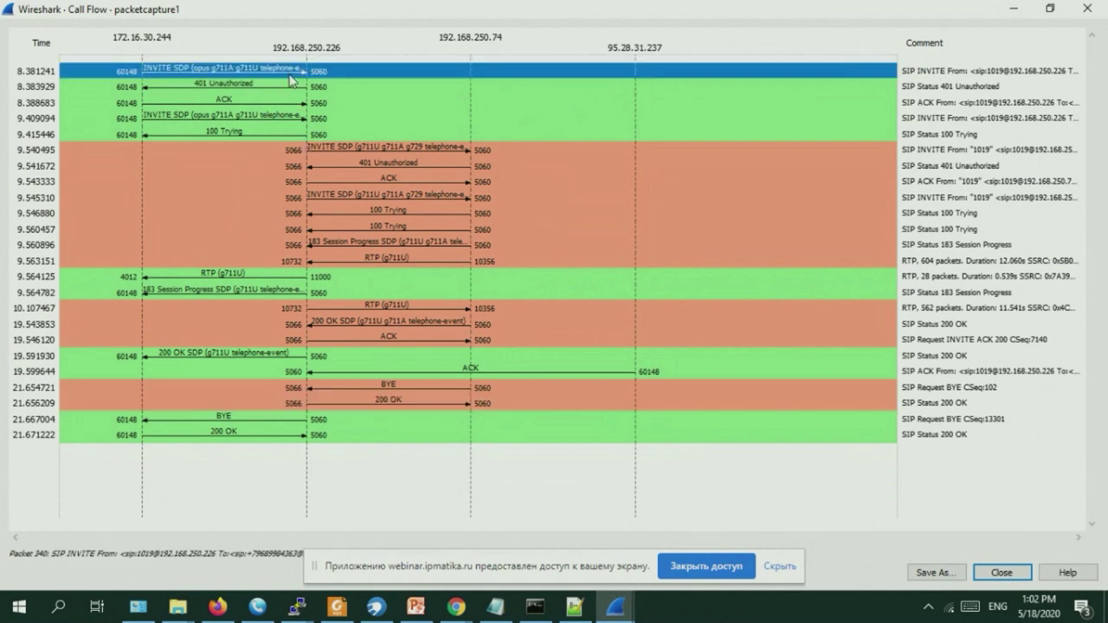
{"action": "left_click", "coordinate": [291, 102]}
{"action": "left_click", "coordinate": [291, 135]}
{"action": "left_click", "coordinate": [291, 165]}
{"action": "left_click", "coordinate": [291, 245]}
{"action": "left_click", "coordinate": [290, 310]}
{"action": "left_click", "coordinate": [275, 388]}
{"action": "left_click", "coordinate": [268, 419]}
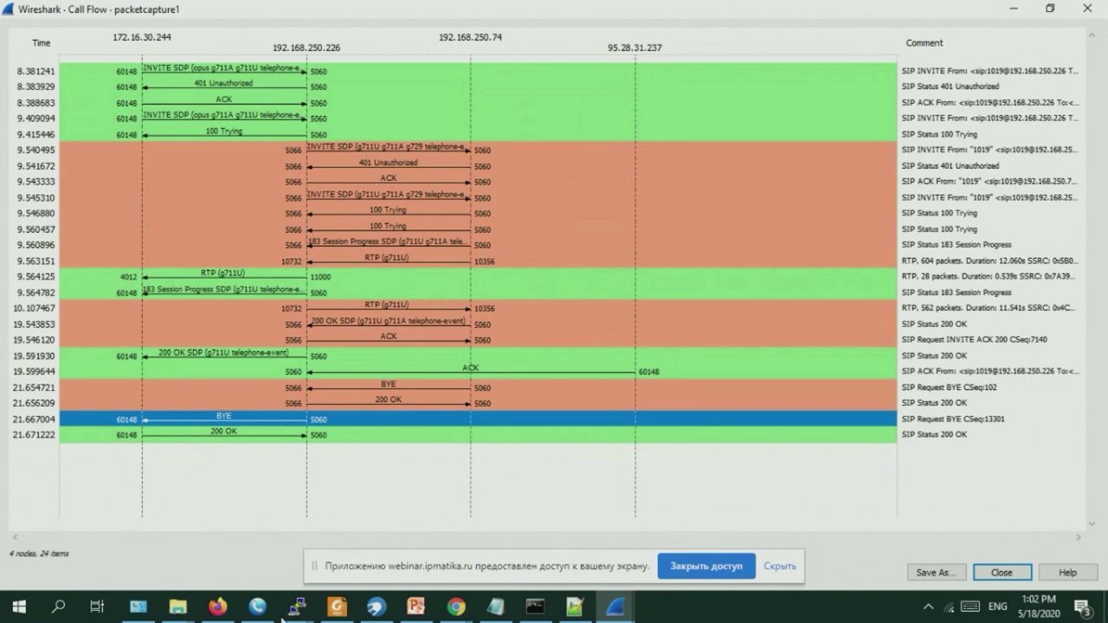
Switch to the webinar page in Chrome, check the participants' chat, and return to the call flow.
{"action": "left_click", "coordinate": [375, 608]}
{"action": "left_click", "coordinate": [375, 608]}
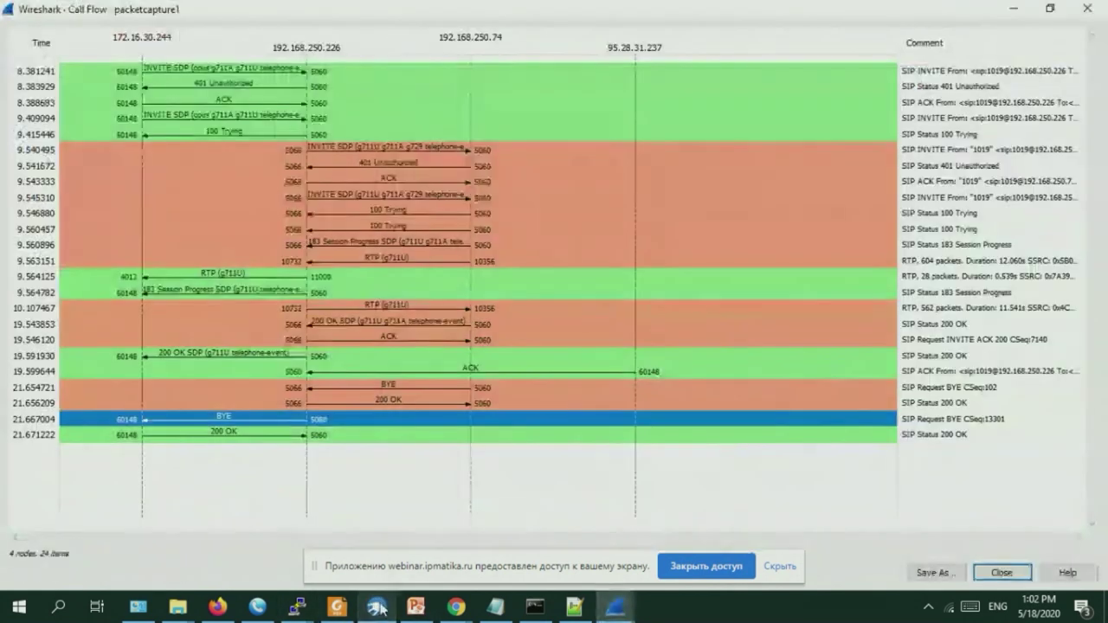
{"action": "mouse_move", "coordinate": [452, 609]}
{"action": "left_click", "coordinate": [317, 522]}
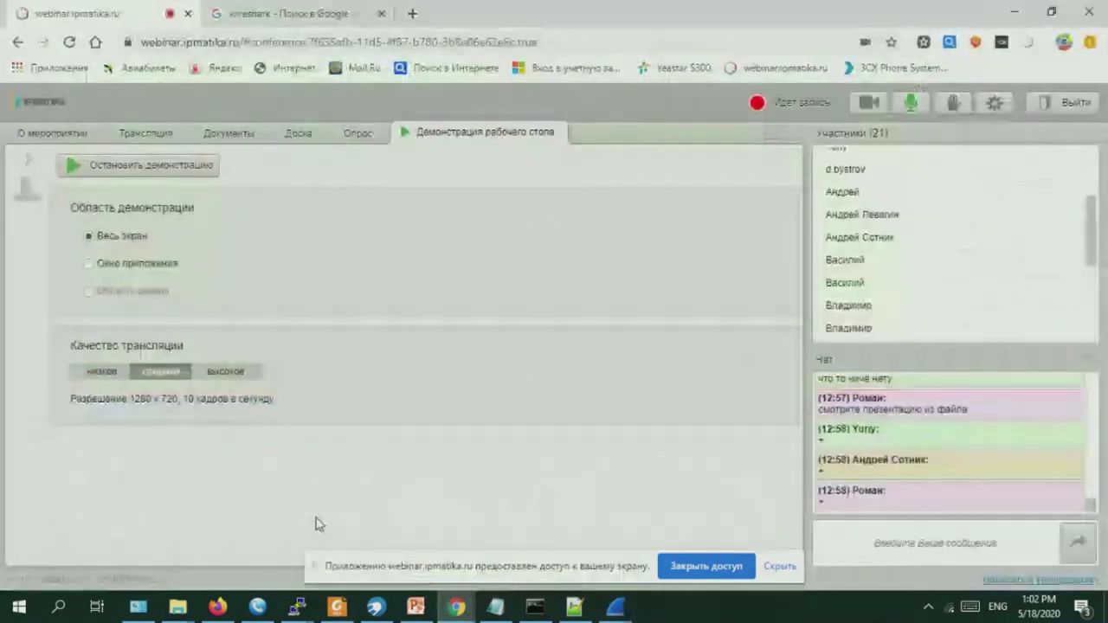
{"action": "left_click", "coordinate": [1016, 9]}
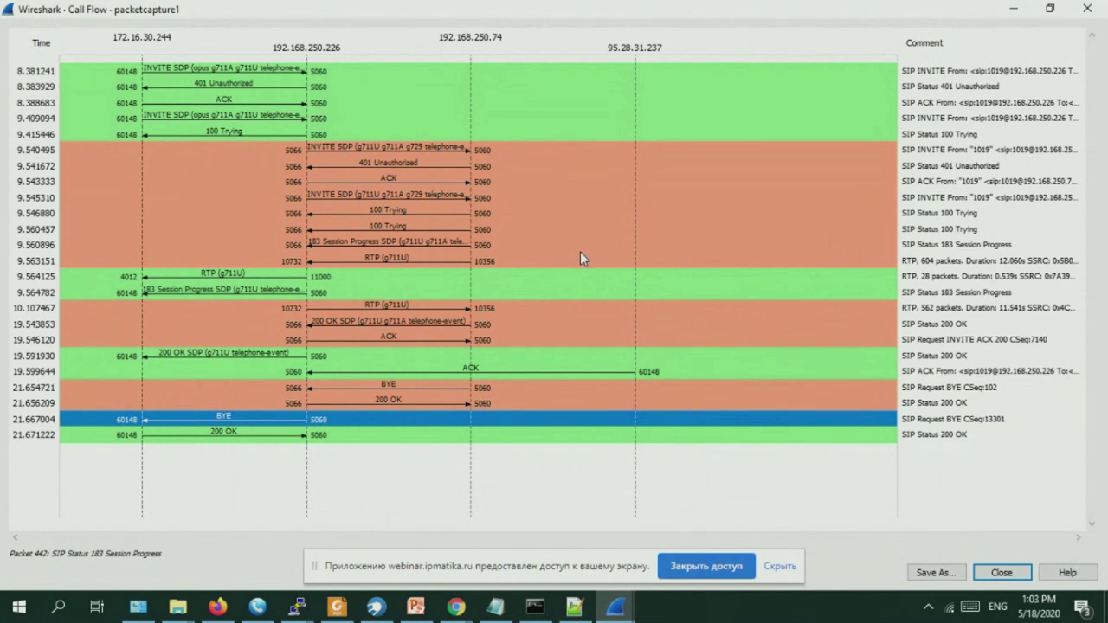
Close the call flow and the VoIP calls list of the packetcapture1 capture.
{"action": "left_click", "coordinate": [1093, 7]}
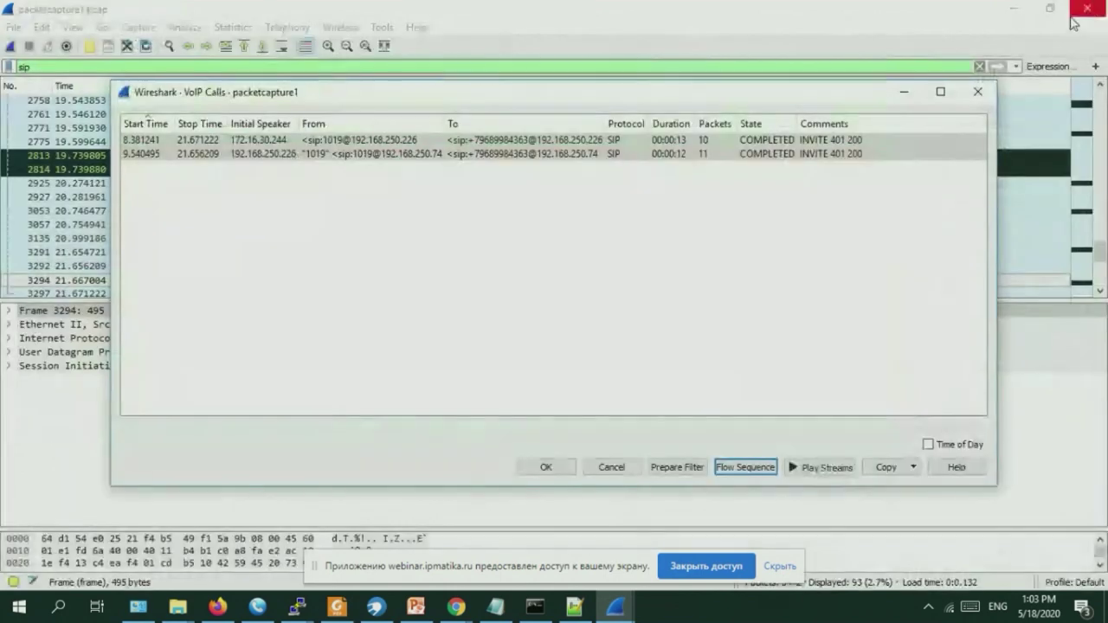
{"action": "left_click", "coordinate": [978, 93]}
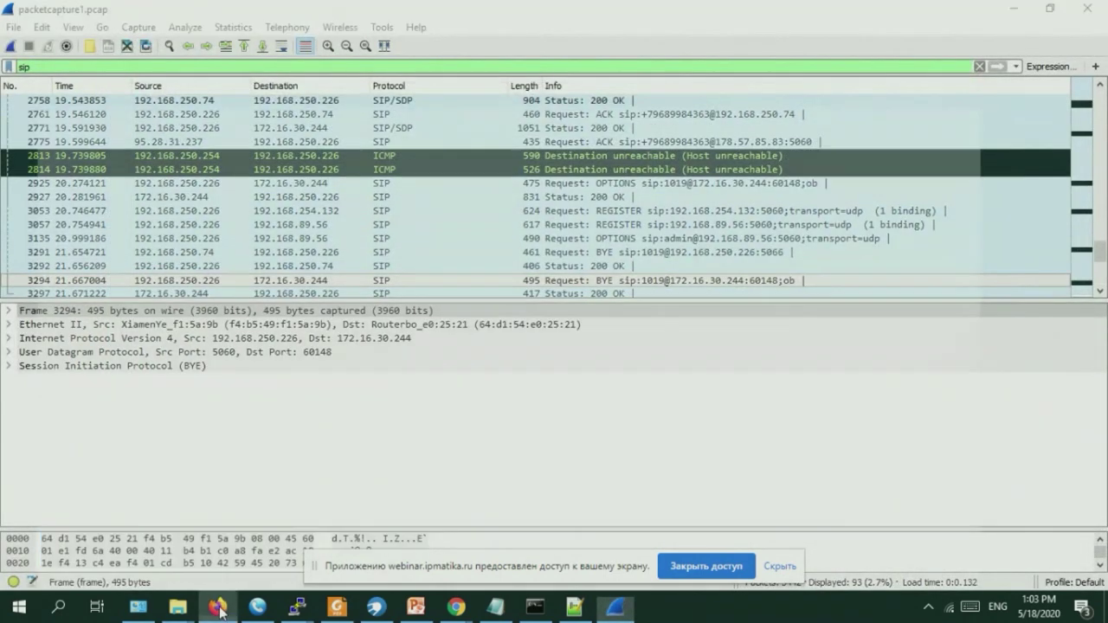
{"action": "left_click", "coordinate": [218, 606]}
{"action": "left_click", "coordinate": [1013, 11]}
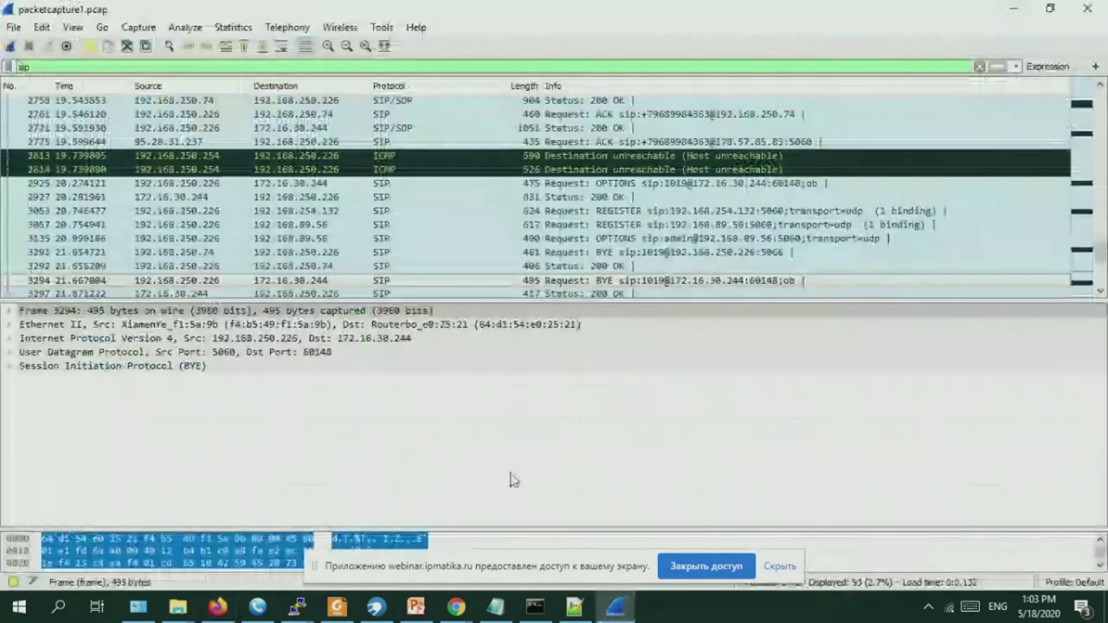
Switch to the Yeastar S300 web interface and start an Ethernet packet capture on LAN in the maintenance debugging tools (Отладка).
{"action": "left_click", "coordinate": [378, 607]}
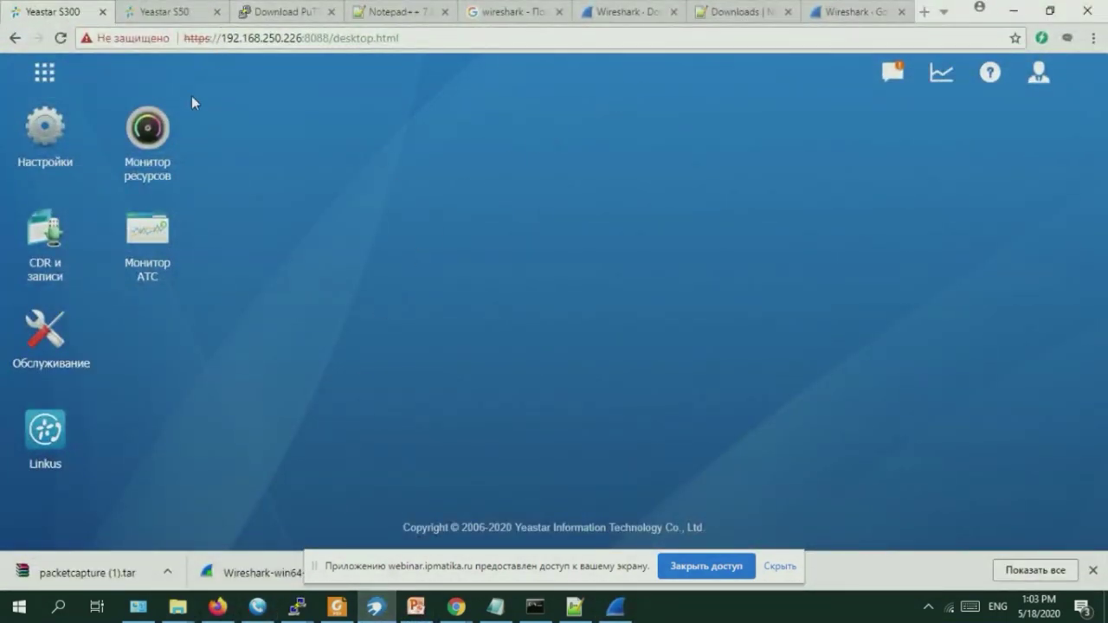
{"action": "left_click", "coordinate": [38, 362]}
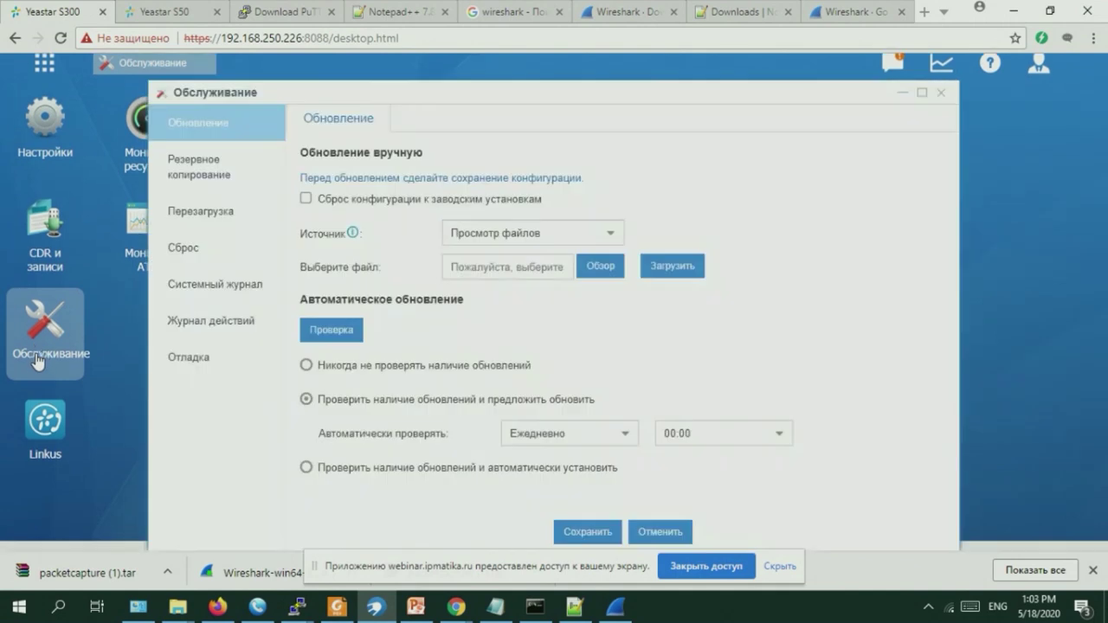
{"action": "left_click", "coordinate": [212, 359]}
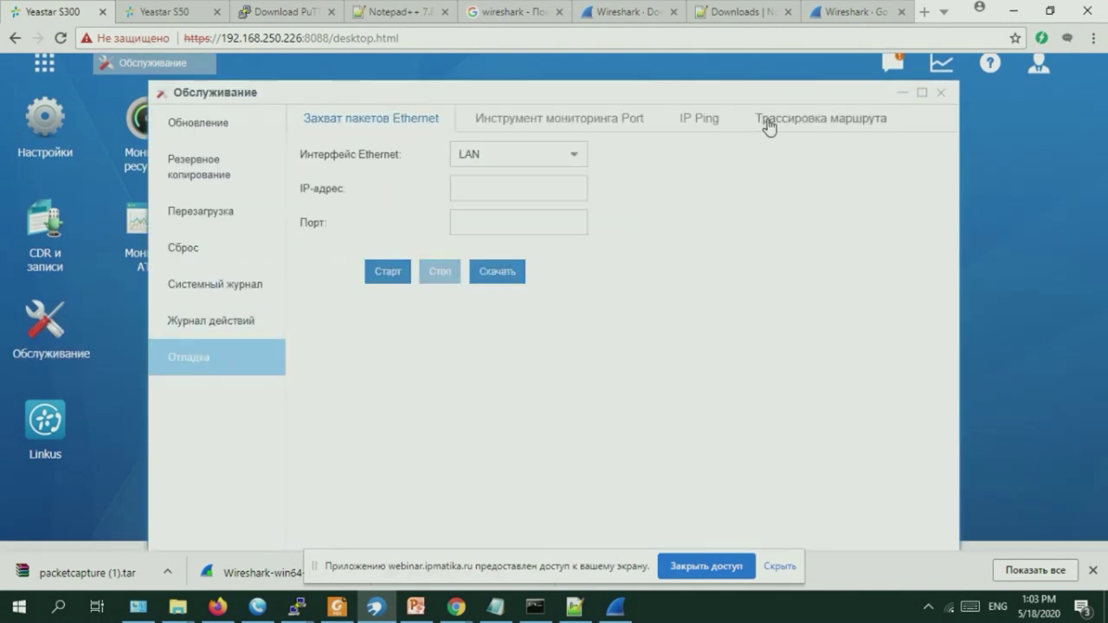
{"action": "left_click", "coordinate": [388, 272]}
Switch to MicroSIP, enter a phone number on the dial pad, and call it.
{"action": "left_click", "coordinate": [258, 606]}
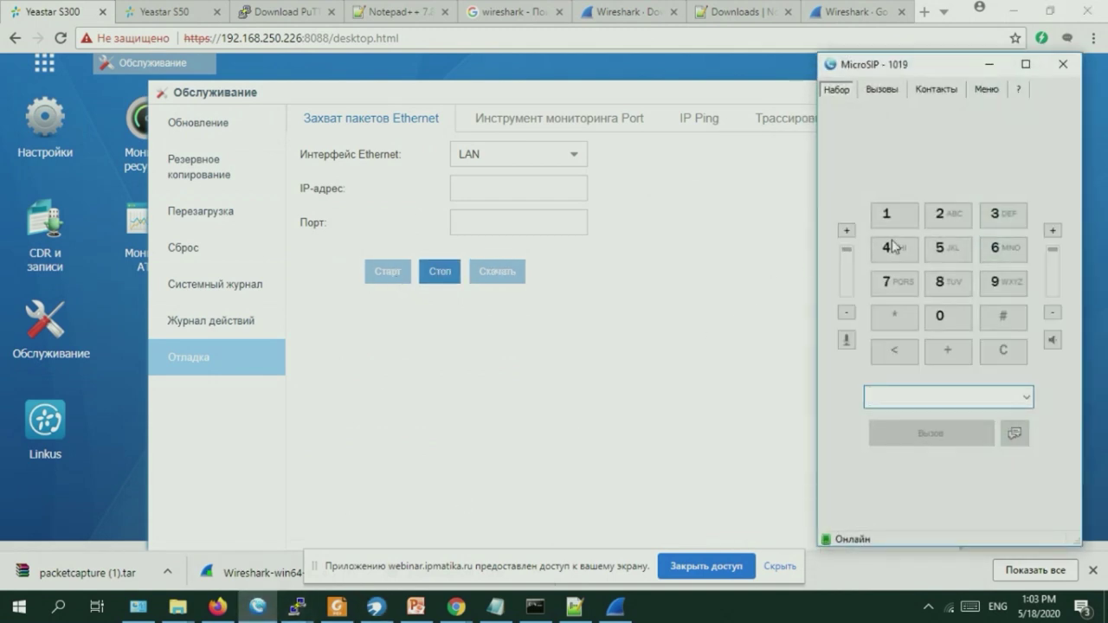
{"action": "left_click", "coordinate": [996, 284]}
{"action": "left_click", "coordinate": [996, 284]}
{"action": "left_click", "coordinate": [1001, 251]}
{"action": "left_click", "coordinate": [944, 283]}
{"action": "triple_click", "coordinate": [1000, 284]}
{"action": "key", "text": "BackSpace"}
{"action": "left_click", "coordinate": [950, 286]}
{"action": "left_click", "coordinate": [900, 249]}
{"action": "left_click", "coordinate": [997, 216]}
{"action": "left_click", "coordinate": [1001, 249]}
{"action": "left_click", "coordinate": [1000, 217]}
{"action": "left_click", "coordinate": [934, 440]}
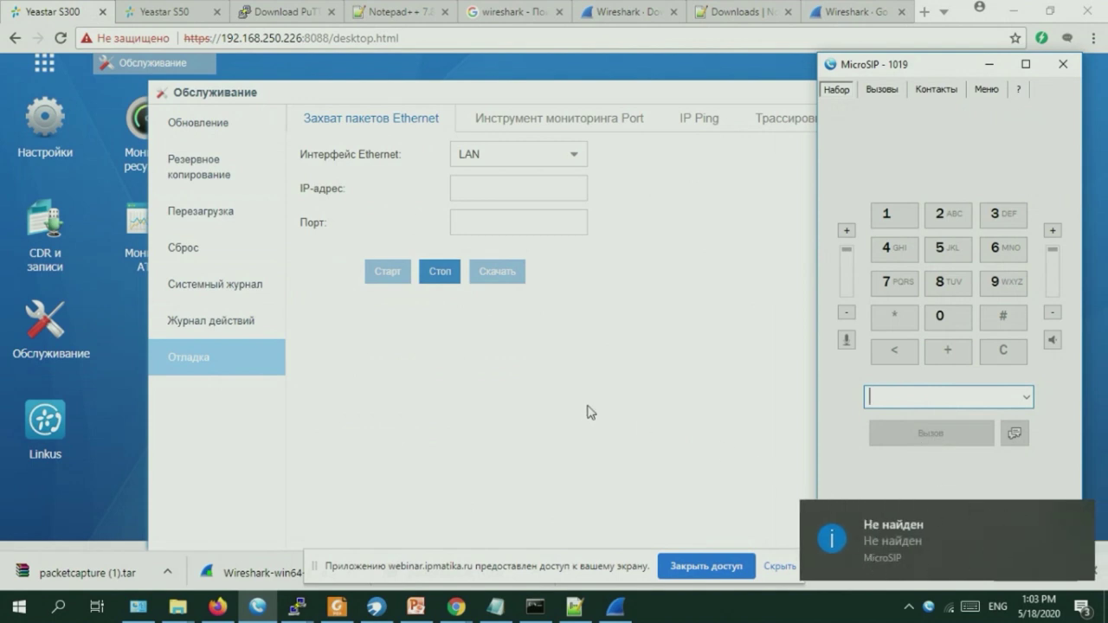
Stop the Ethernet packet capture on the Yeastar S300 and download the resulting archive.
{"action": "left_click", "coordinate": [680, 416]}
{"action": "left_click", "coordinate": [440, 275]}
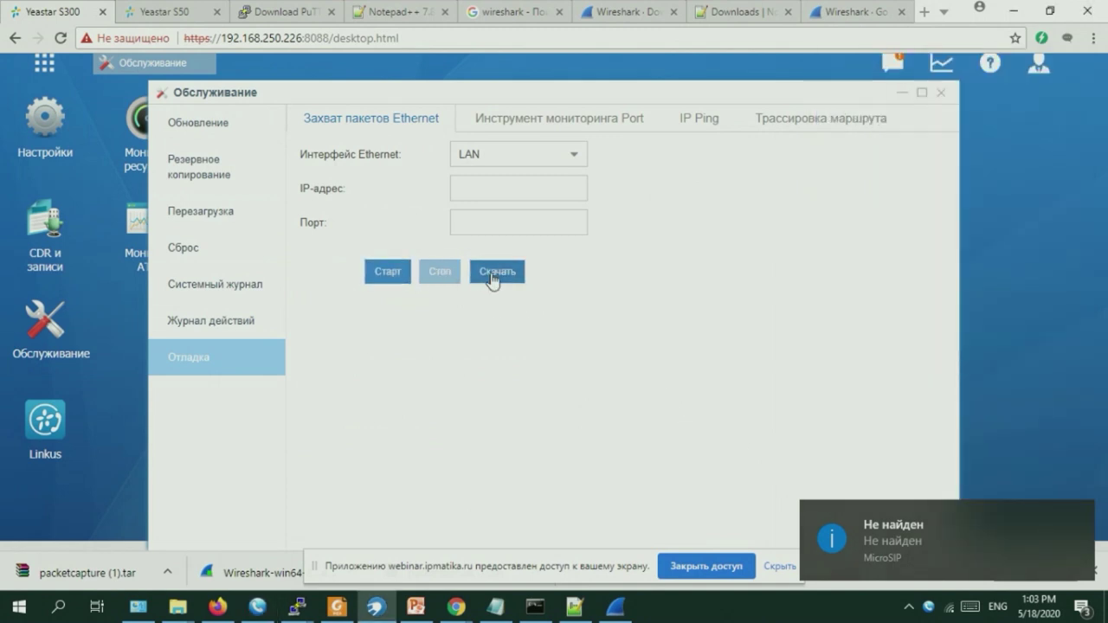
{"action": "left_click", "coordinate": [492, 277]}
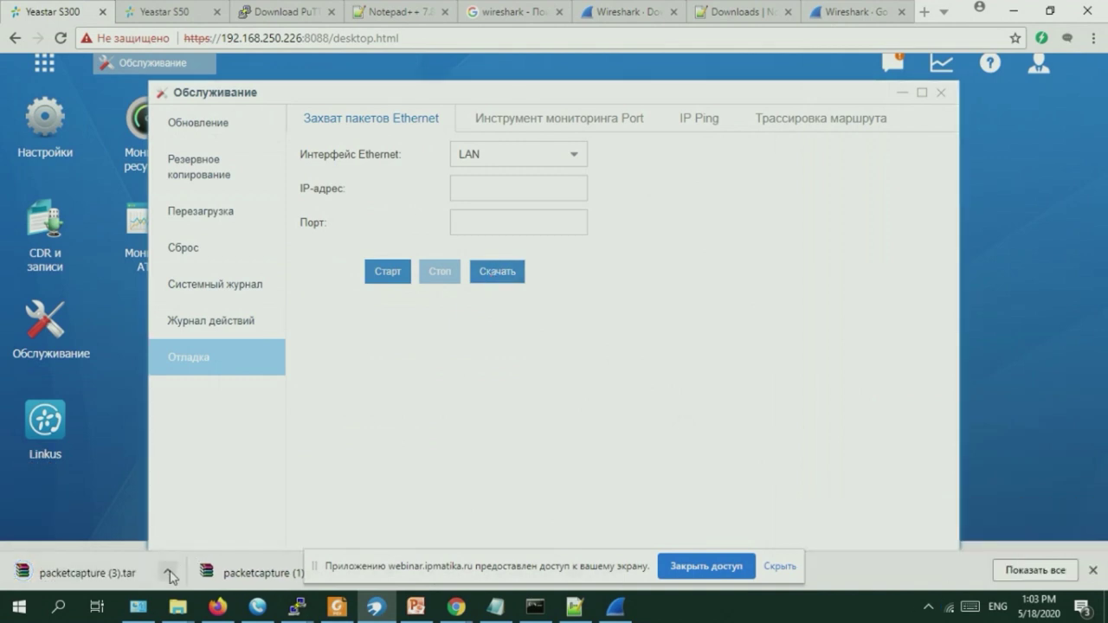
Locate packetcapture (3).tar in the Downloads folder and copy it to the desktop.
{"action": "left_click", "coordinate": [169, 574]}
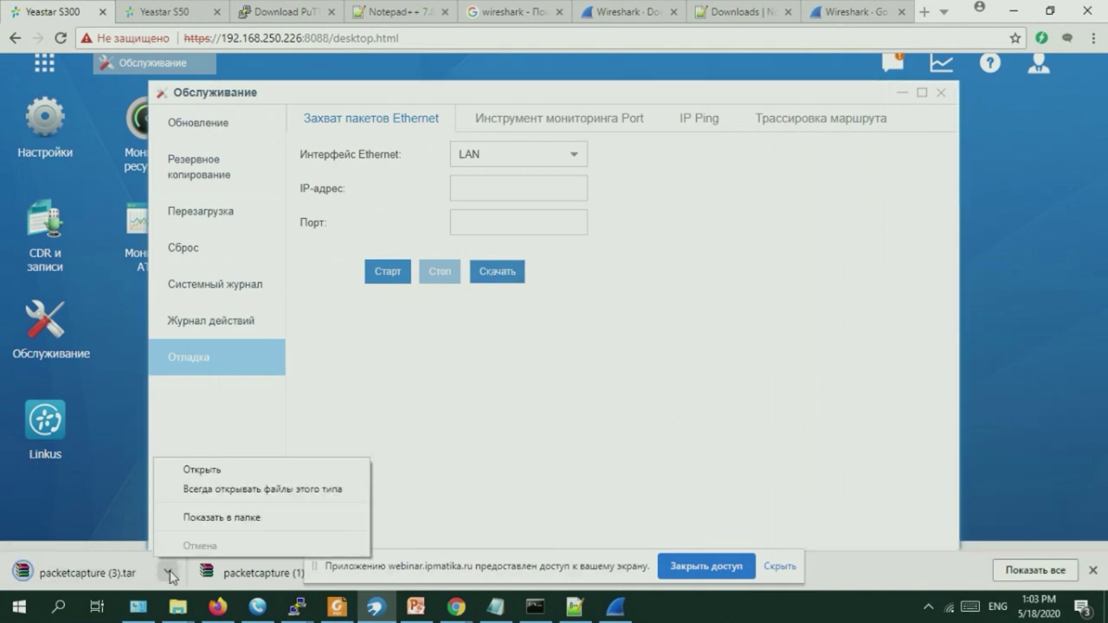
{"action": "left_click", "coordinate": [216, 518]}
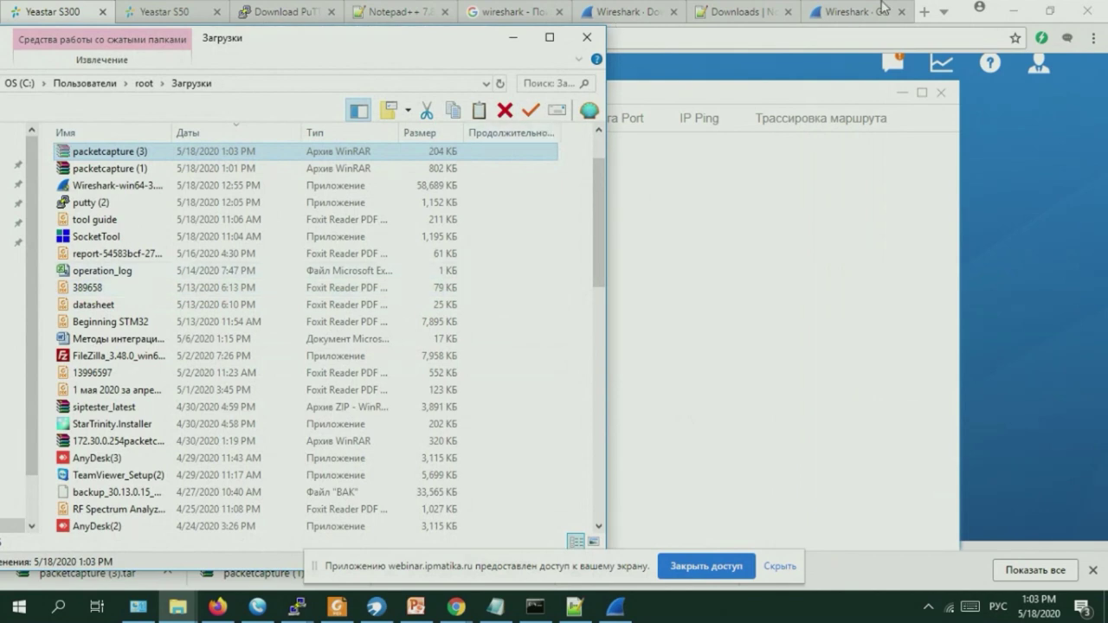
{"action": "left_click", "coordinate": [1011, 10]}
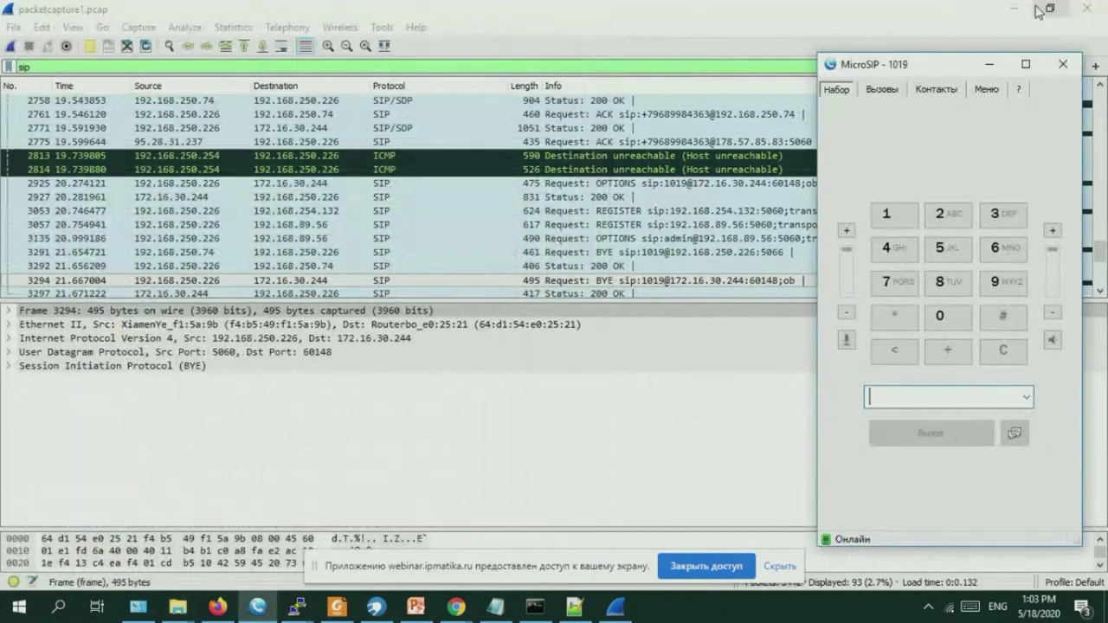
{"action": "left_click", "coordinate": [1021, 11]}
{"action": "left_click", "coordinate": [921, 17]}
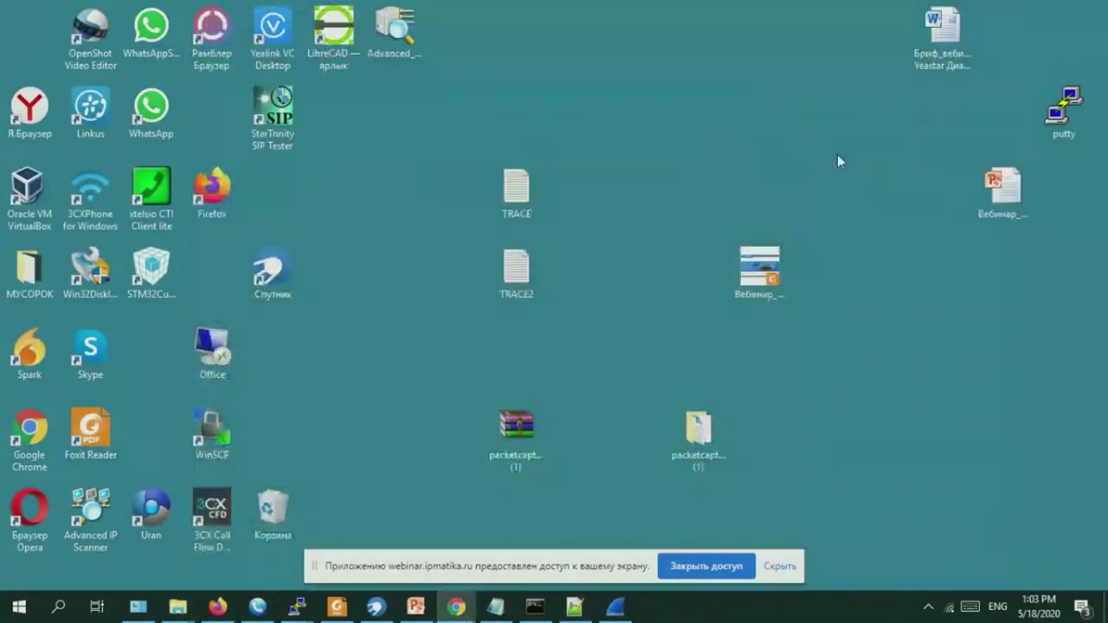
{"action": "right_click", "coordinate": [383, 340]}
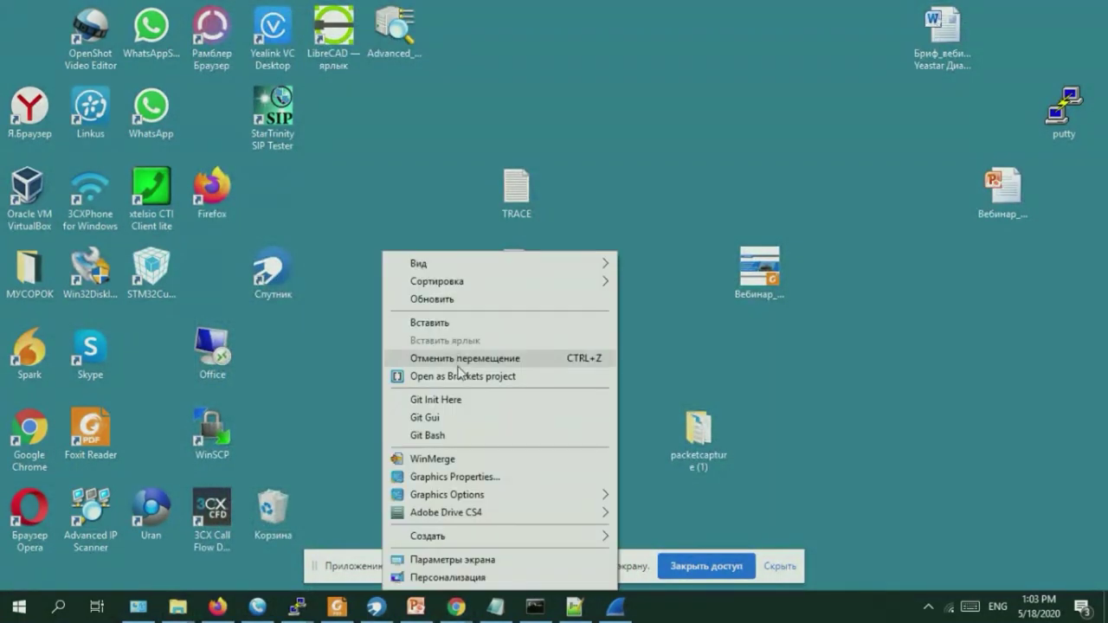
{"action": "left_click", "coordinate": [451, 320]}
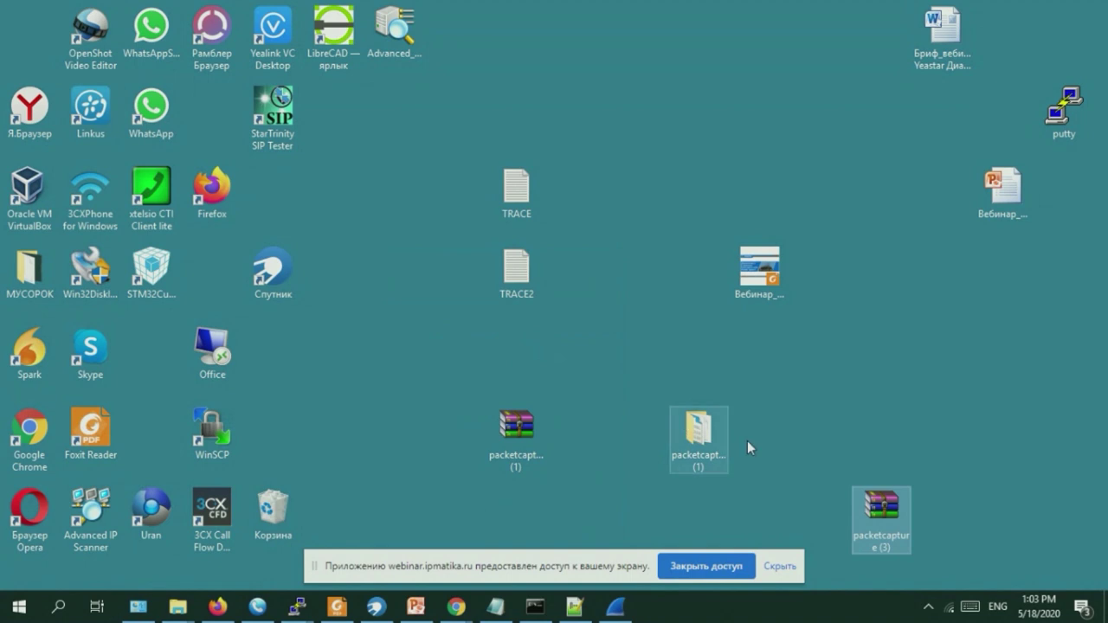
Extract the archive into a packetcapture (3) folder on the desktop, open that folder, and select packetcapture1.
{"action": "right_click", "coordinate": [883, 515]}
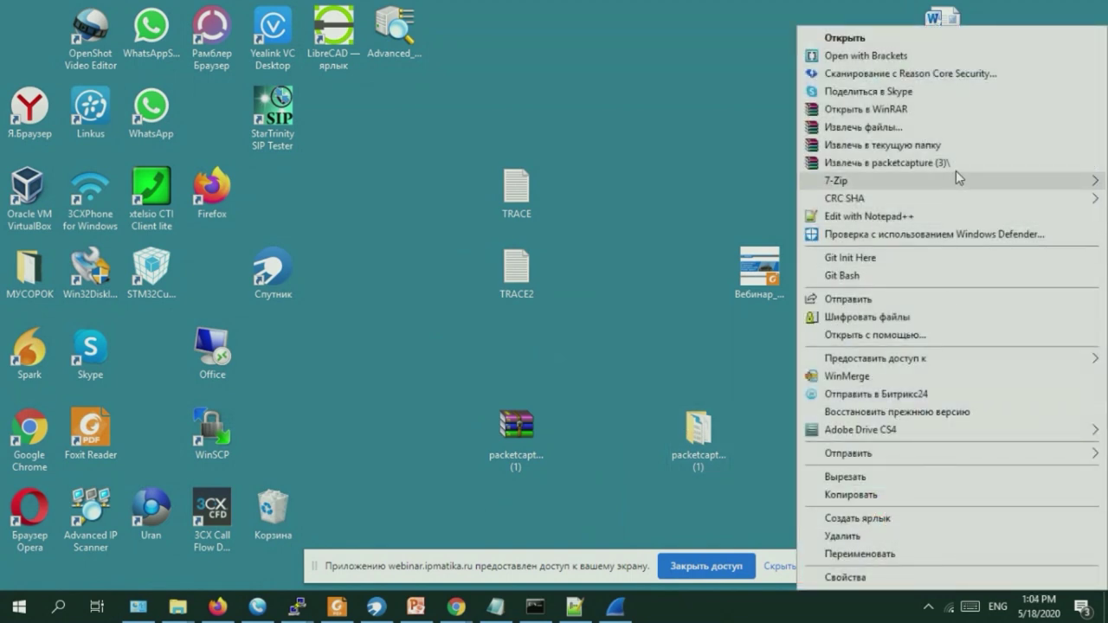
{"action": "left_click", "coordinate": [957, 163]}
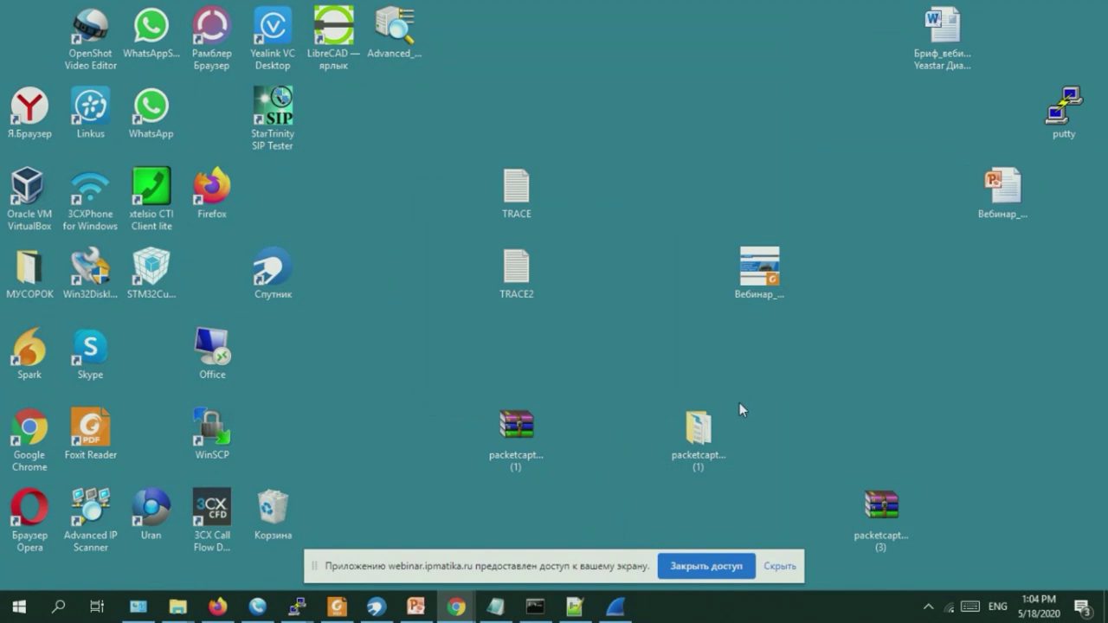
{"action": "left_click_drag", "start_coordinate": [29, 31], "coordinate": [347, 271]}
{"action": "double_click", "coordinate": [346, 271]}
{"action": "left_click", "coordinate": [537, 197]}
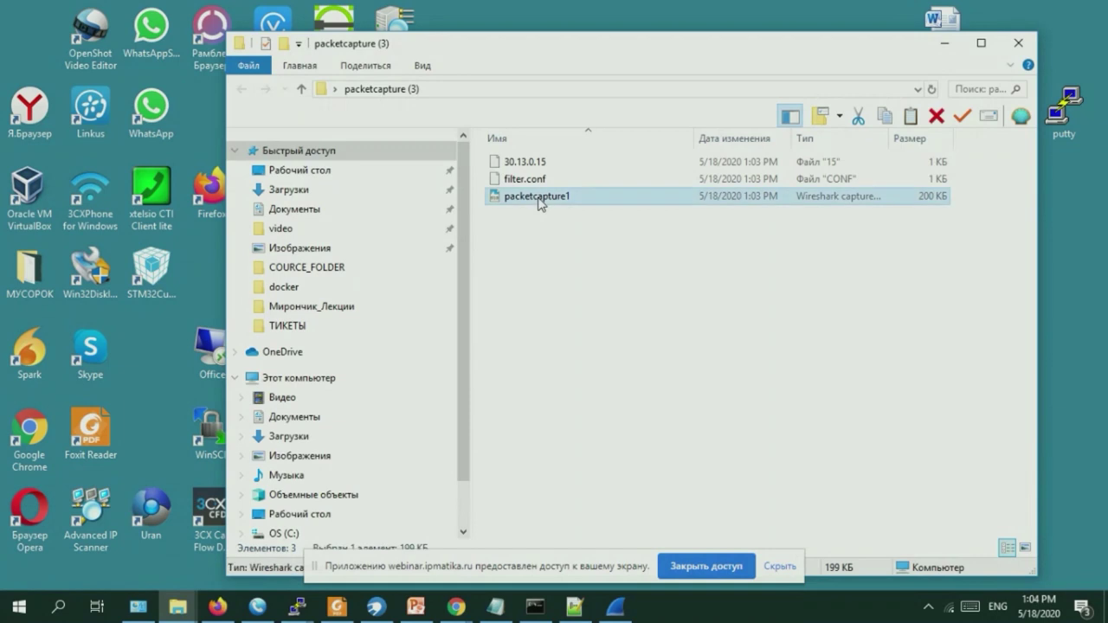
Close the Wireshark window with the old capture and open packetcapture1 from the packetcapture (3) folder.
{"action": "right_click", "coordinate": [616, 608]}
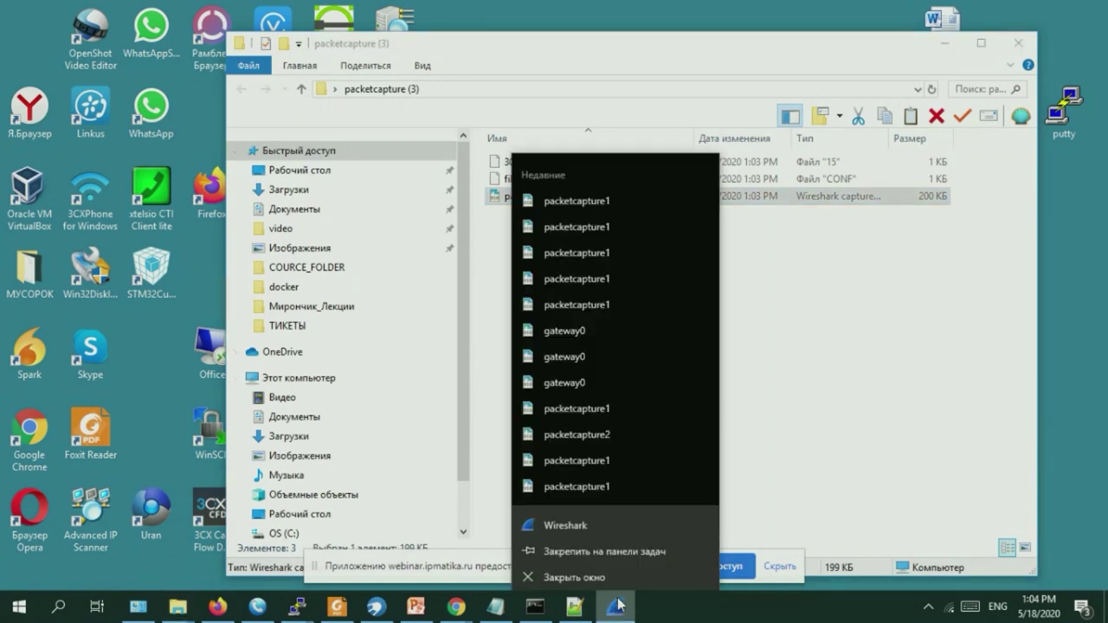
{"action": "left_click", "coordinate": [619, 577]}
{"action": "double_click", "coordinate": [577, 201]}
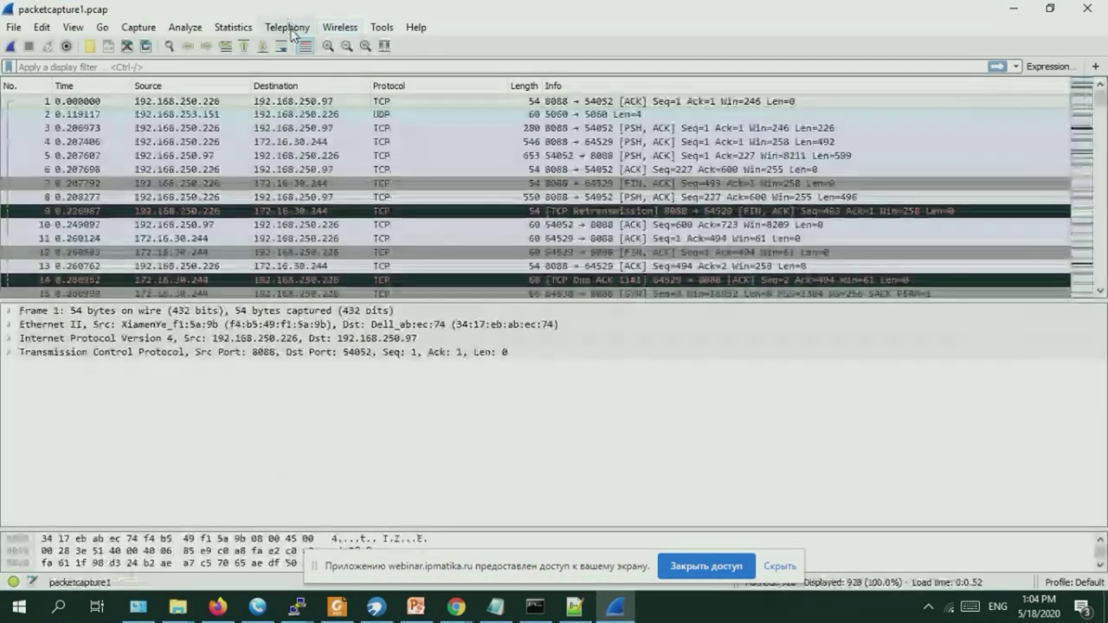
Open the VoIP calls list for packetcapture1 and display the captured SIP call's flow sequence.
{"action": "left_click", "coordinate": [286, 26]}
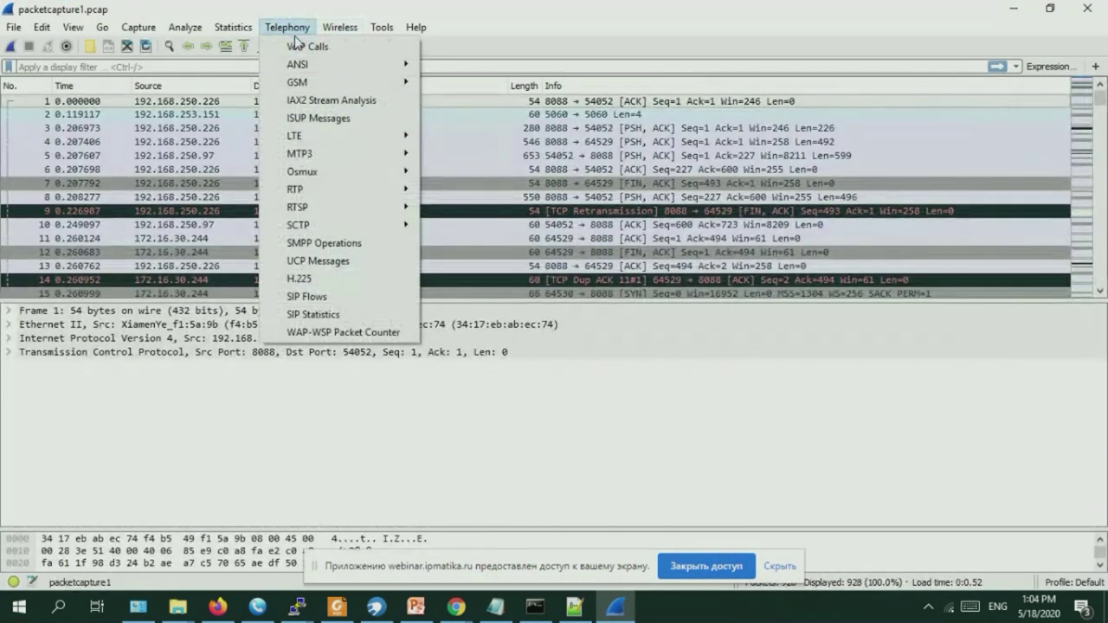
{"action": "left_click", "coordinate": [303, 45]}
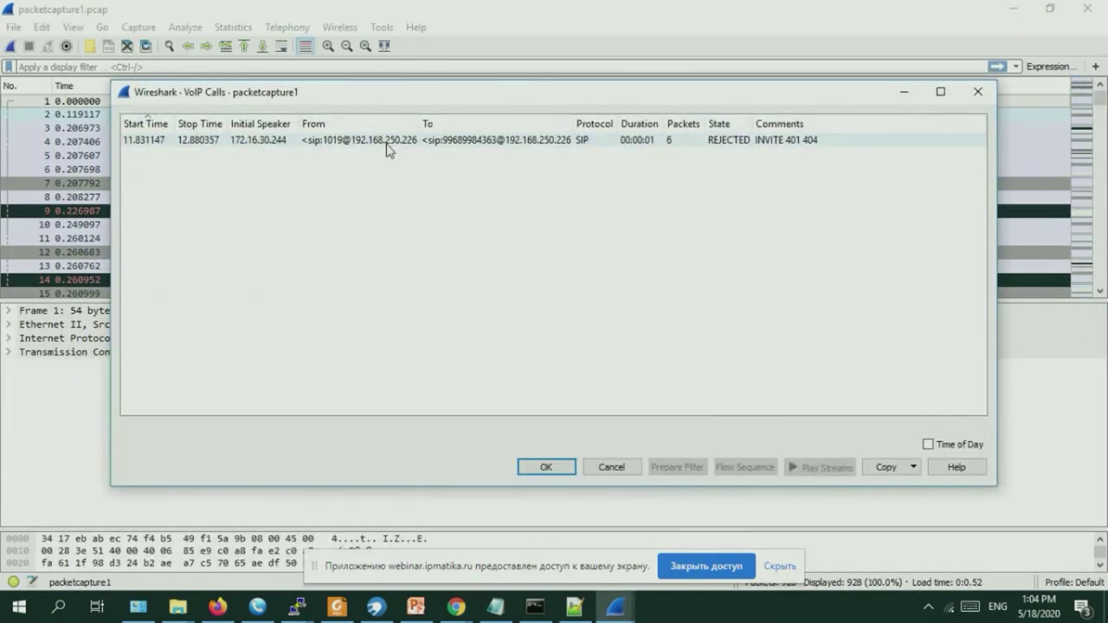
{"action": "left_click", "coordinate": [394, 146]}
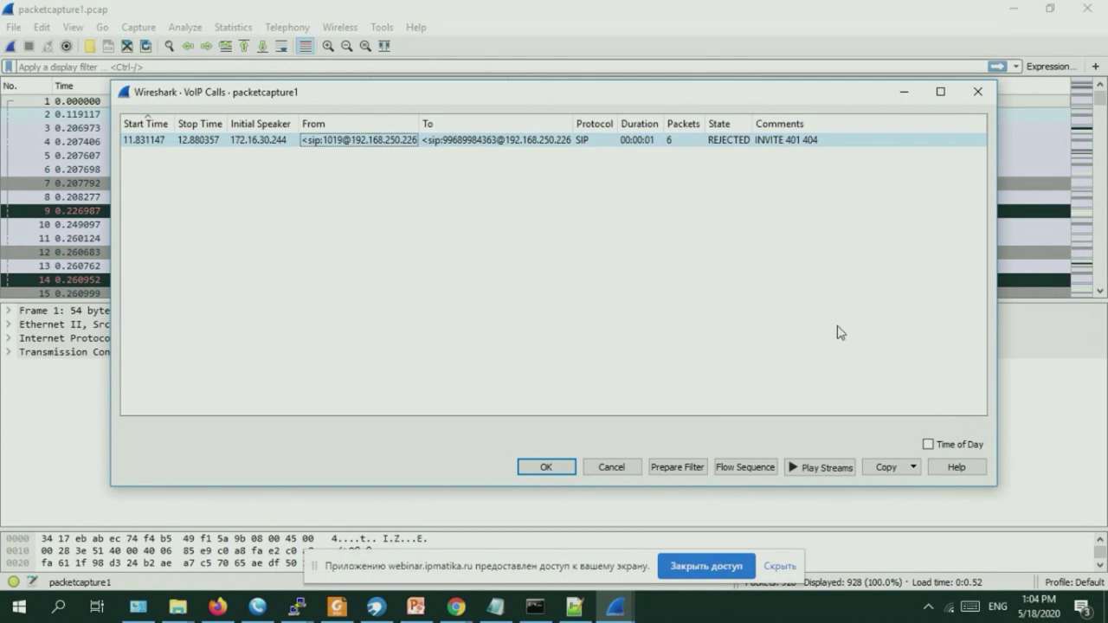
{"action": "left_click", "coordinate": [753, 468]}
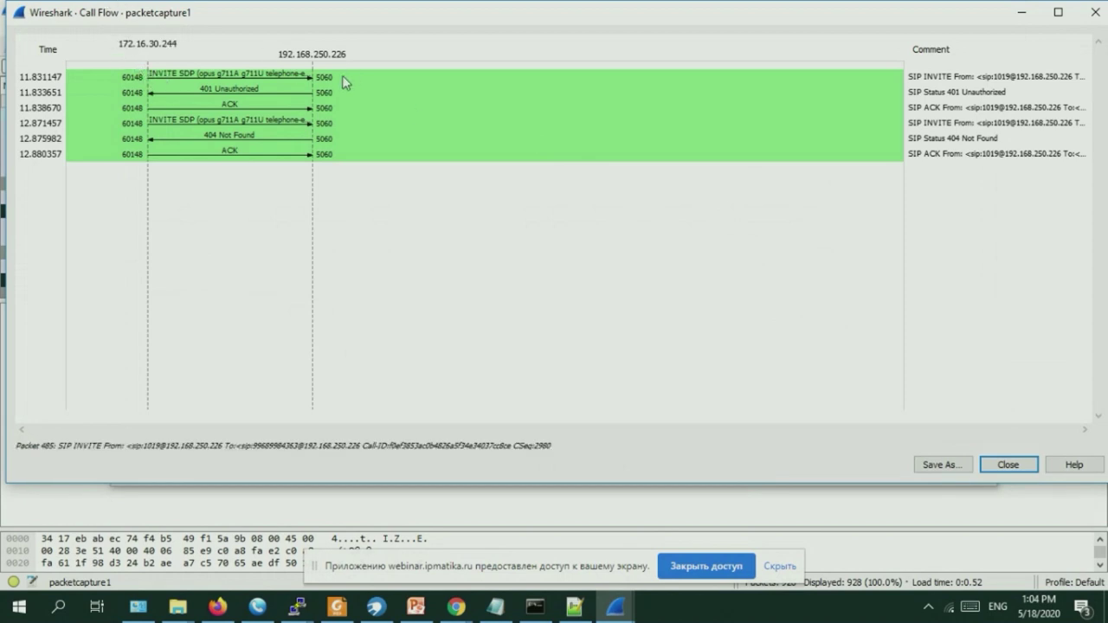
Inspect the first INVITE and the 404 Not Found response in the call flow, and compare them with the SIP trace in PuTTY.
{"action": "left_click", "coordinate": [185, 79]}
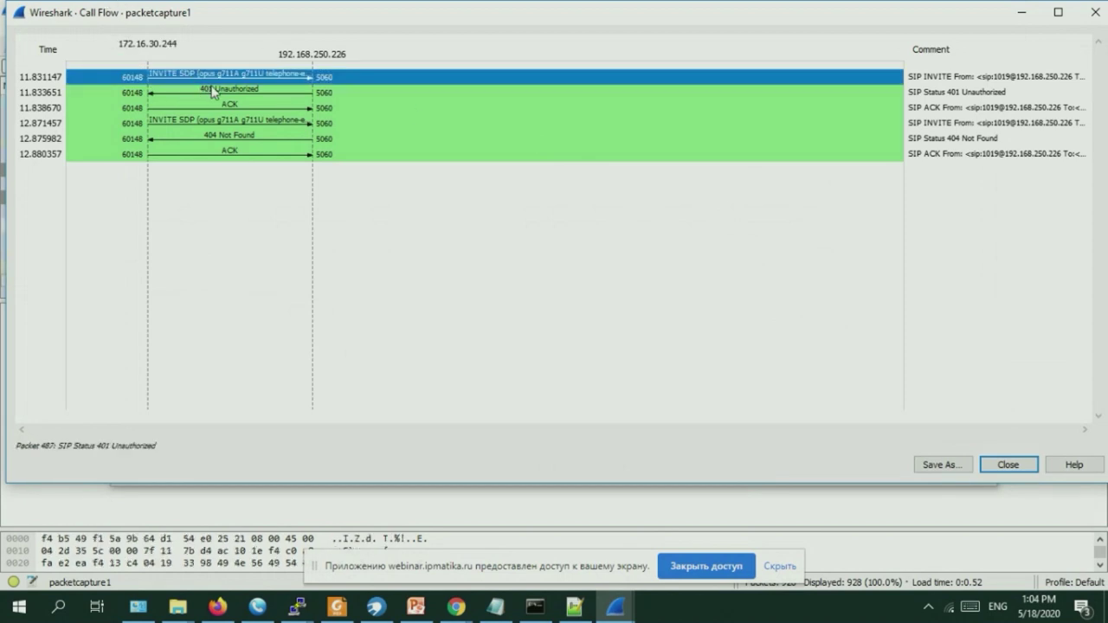
{"action": "left_click", "coordinate": [228, 137]}
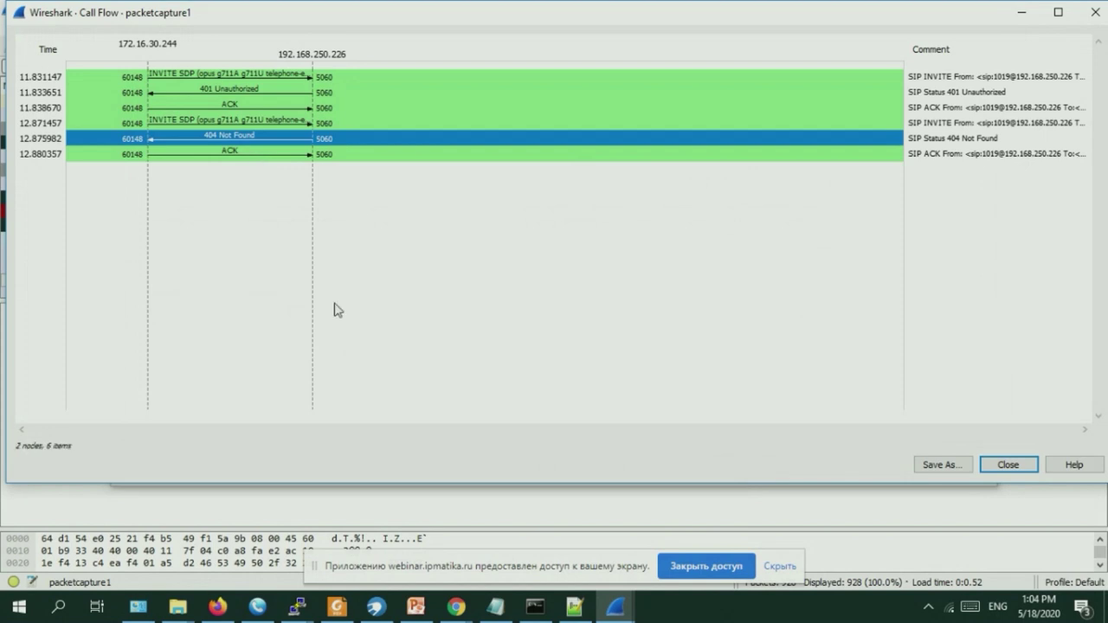
{"action": "mouse_move", "coordinate": [297, 606]}
{"action": "left_click", "coordinate": [390, 514]}
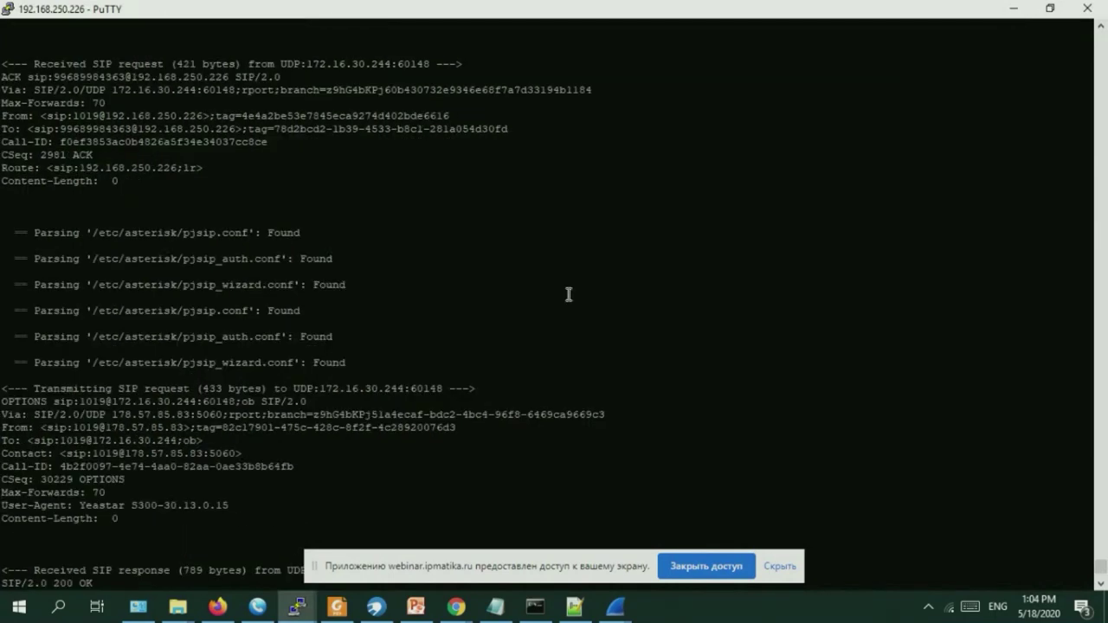
{"action": "left_click", "coordinate": [1013, 9]}
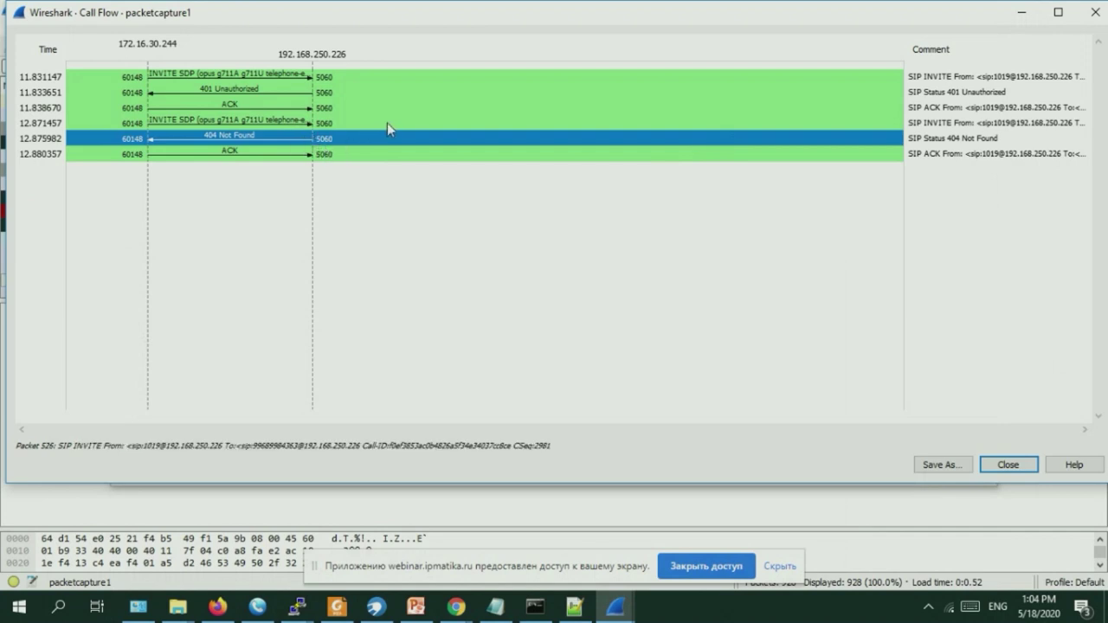
Go through the initial INVITE, the first ACK and the final ACK in the call flow, and close the diagram.
{"action": "left_click", "coordinate": [305, 78]}
{"action": "left_click", "coordinate": [303, 107]}
{"action": "left_click", "coordinate": [306, 154]}
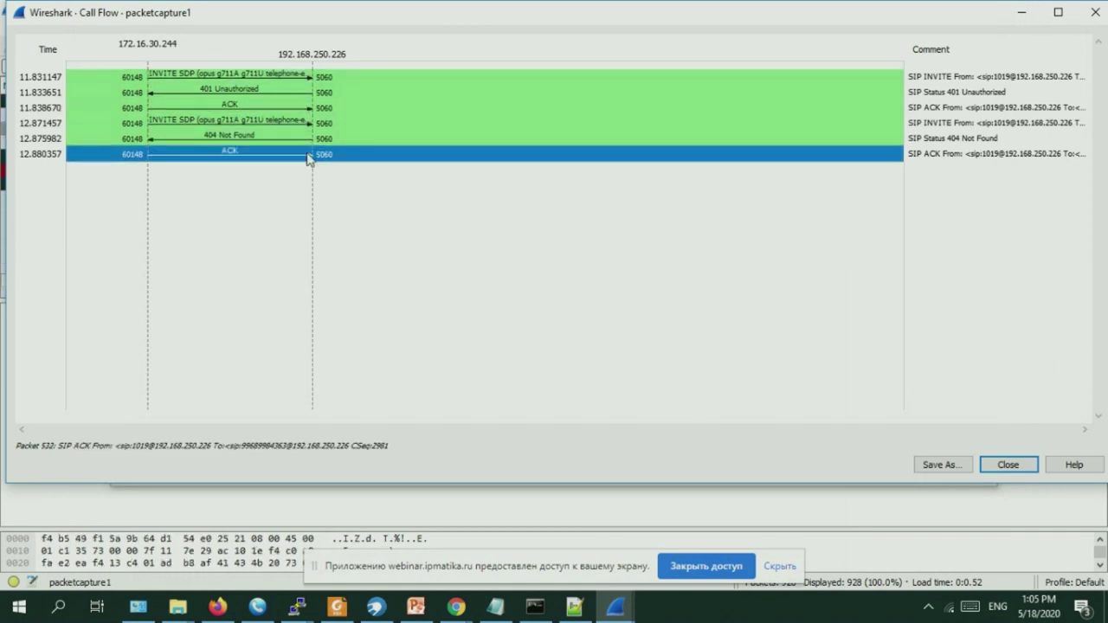
{"action": "left_click", "coordinate": [1095, 14]}
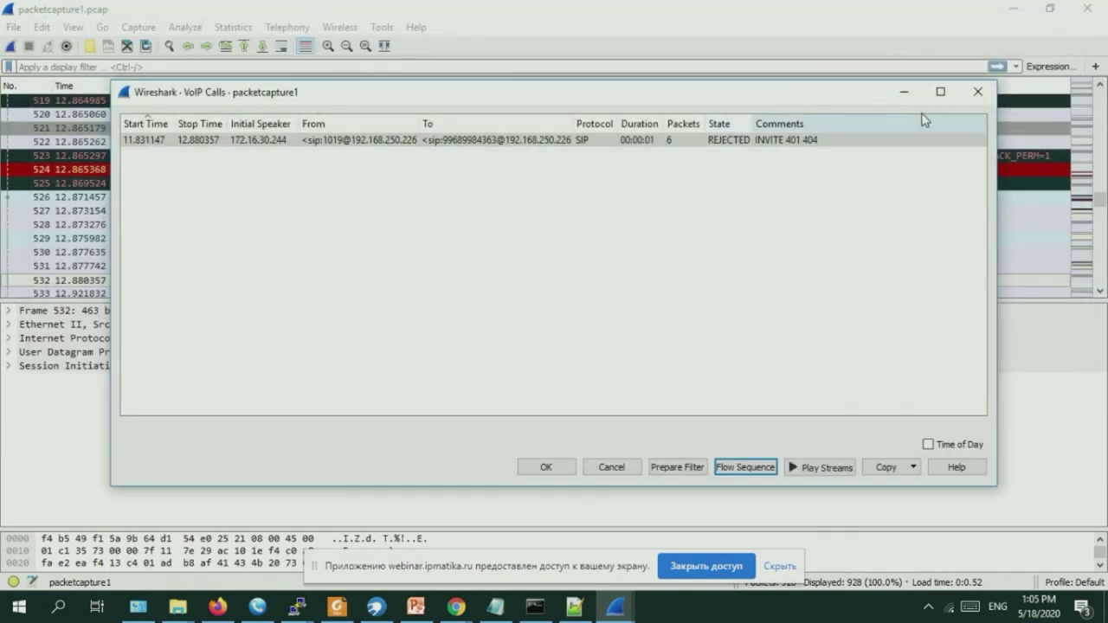
Minimise the VoIP Calls window and filter the packet list with the display filter sip.
{"action": "left_click", "coordinate": [906, 91]}
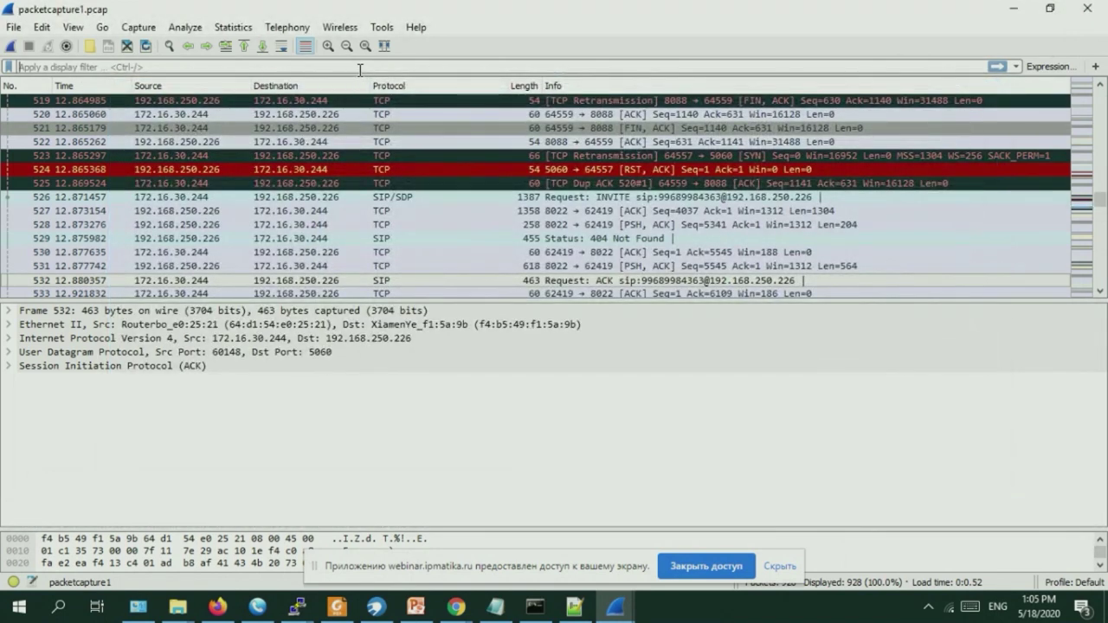
{"action": "left_click", "coordinate": [417, 61]}
{"action": "type", "text": "sip"}
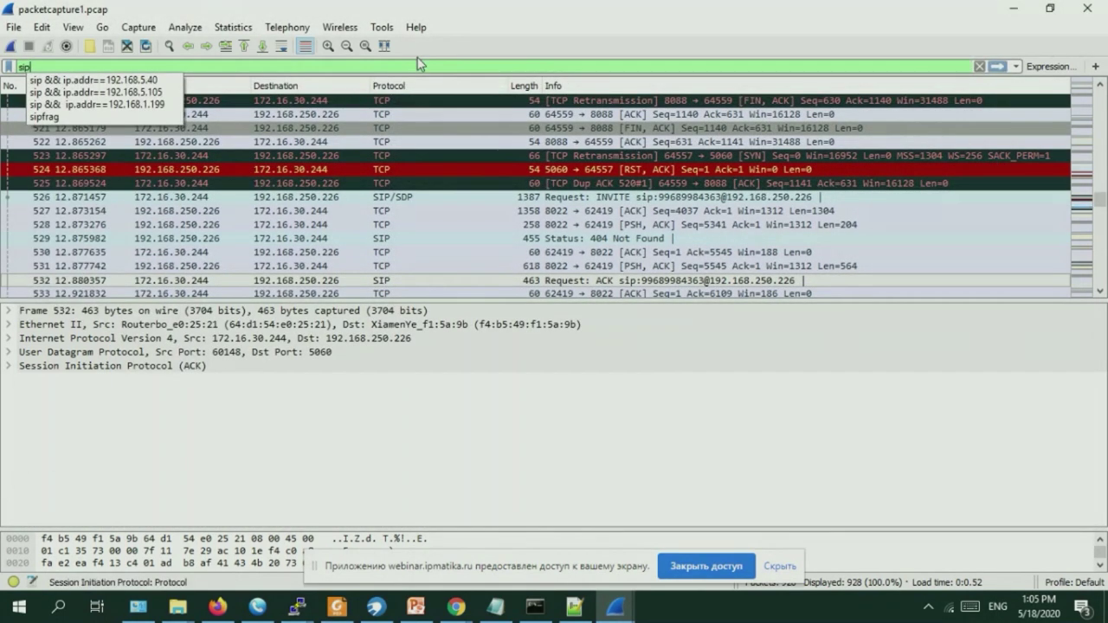
{"action": "key", "text": "Return"}
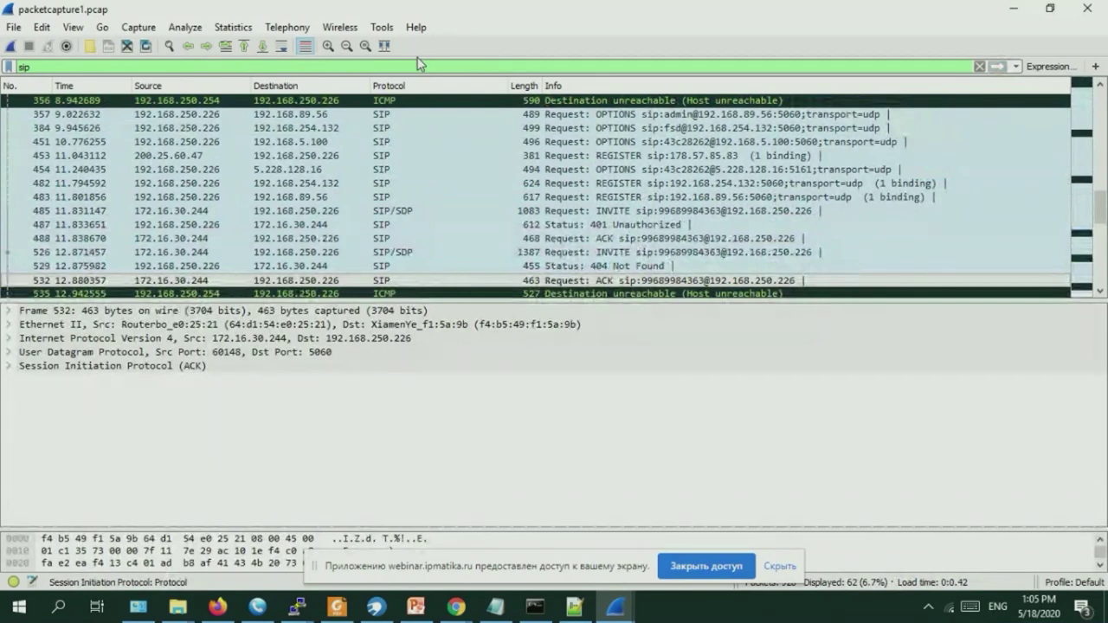
Display the call's flow sequence again from the VoIP Calls window, and arrange the windows so the packet list is uncovered.
{"action": "mouse_move", "coordinate": [615, 606]}
{"action": "left_click", "coordinate": [672, 549]}
{"action": "left_click", "coordinate": [570, 142]}
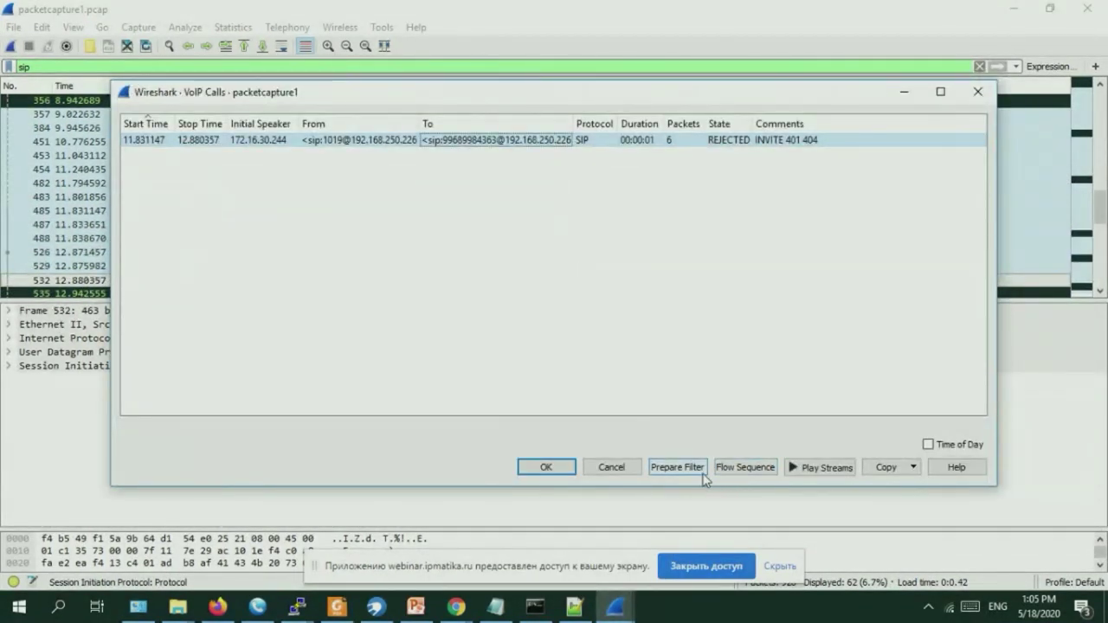
{"action": "left_click", "coordinate": [730, 472]}
{"action": "left_click_drag", "start_coordinate": [705, 30], "coordinate": [964, 215]}
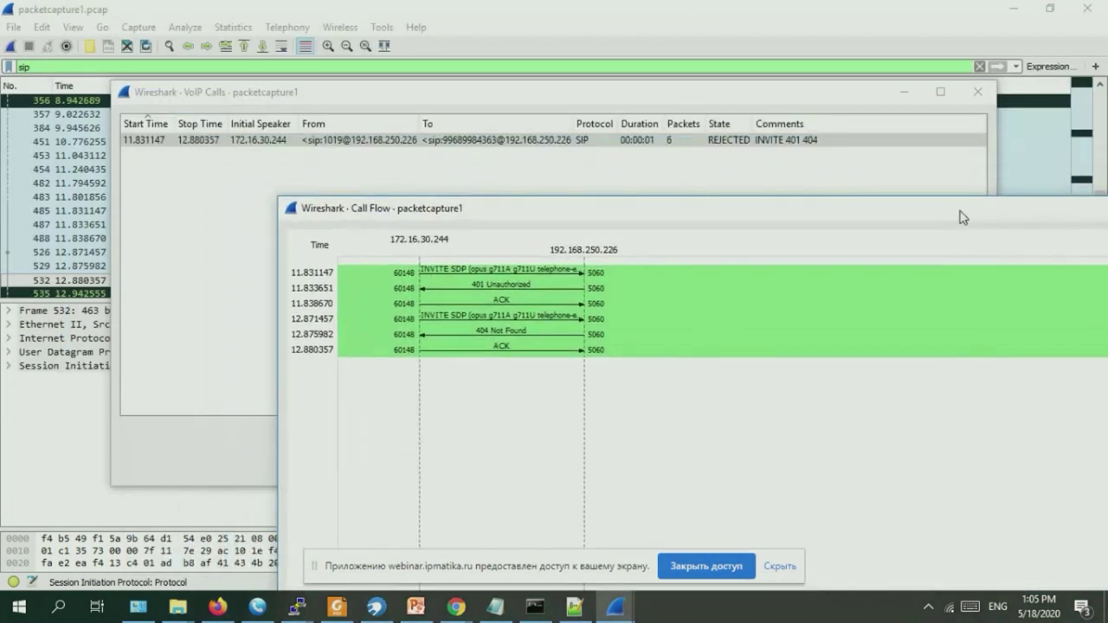
{"action": "left_click", "coordinate": [908, 92]}
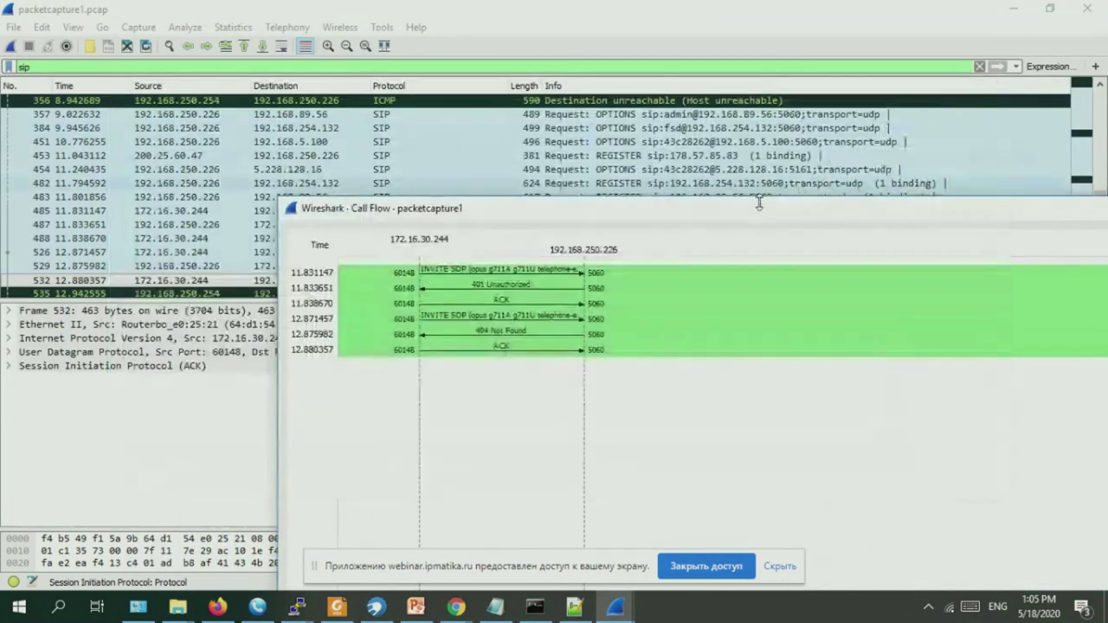
Select the first INVITE in the call flow, expand its SIP Message Header in the packet details, and highlight the To field.
{"action": "left_click", "coordinate": [547, 279]}
{"action": "left_click", "coordinate": [10, 367]}
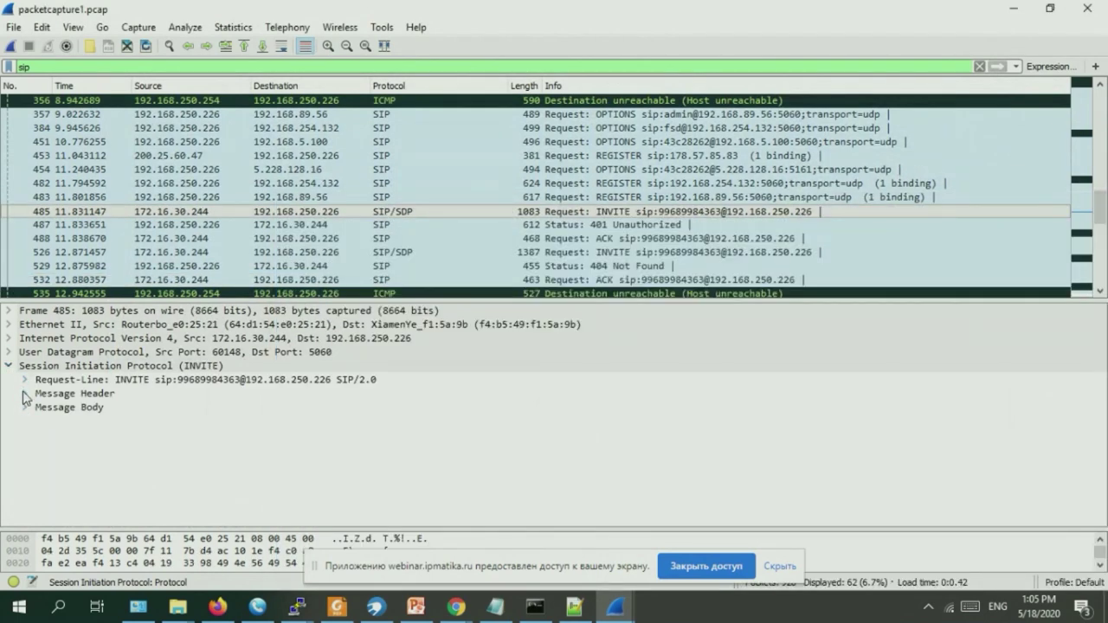
{"action": "left_click", "coordinate": [24, 393]}
{"action": "scroll", "coordinate": [274, 418], "scroll_direction": "down", "scroll_amount": 1}
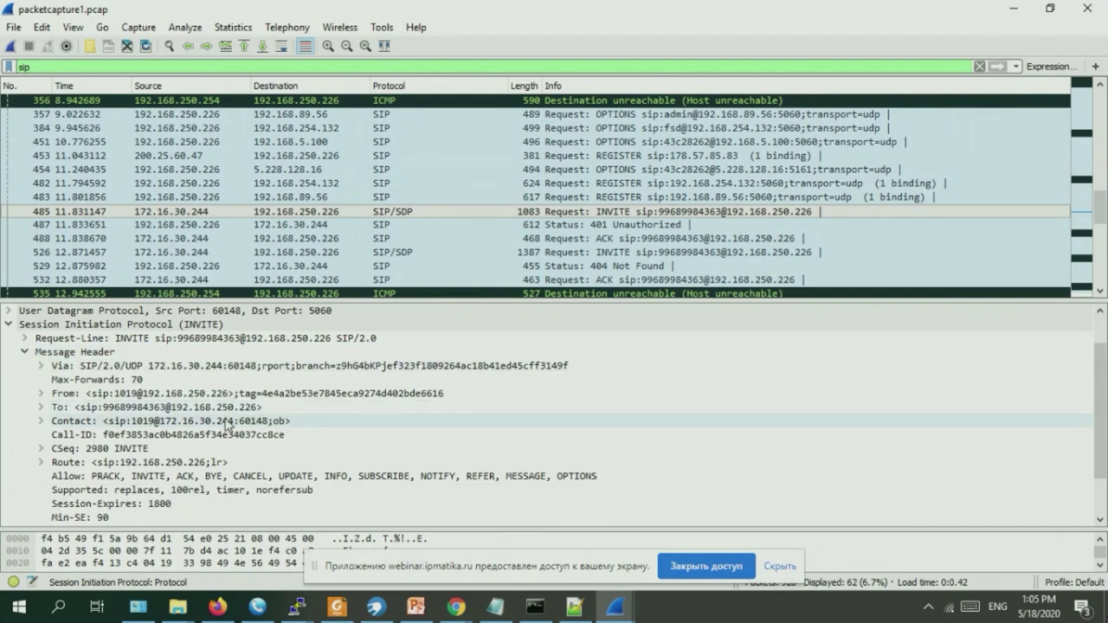
{"action": "left_click", "coordinate": [166, 407]}
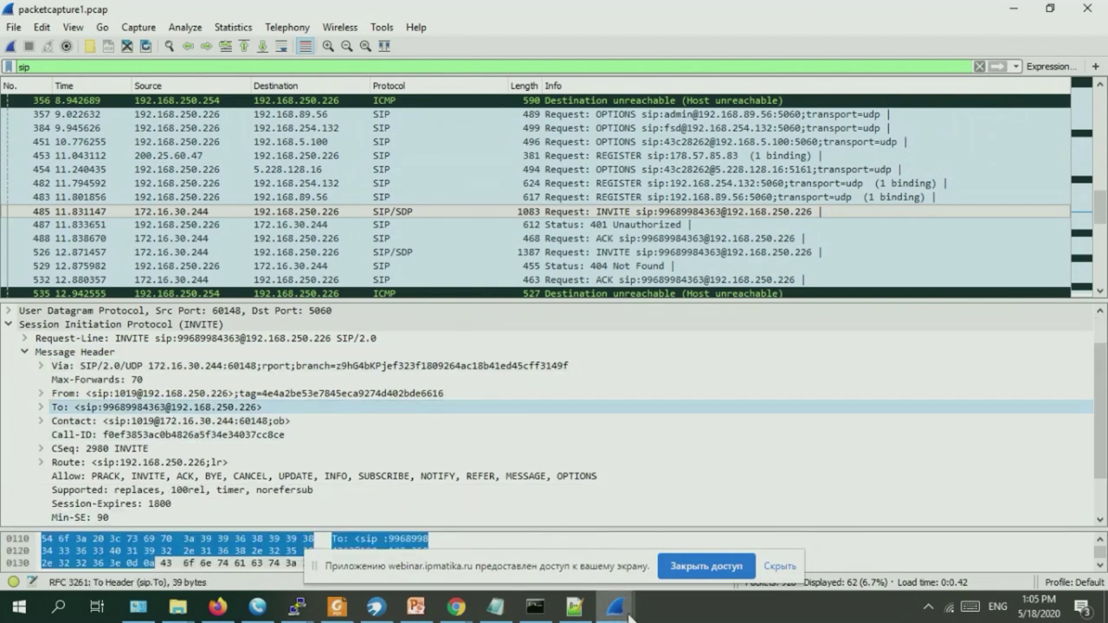
Return to the call flow, select the 404 Not Found response, and move the diagram clear of the packet details.
{"action": "mouse_move", "coordinate": [616, 613]}
{"action": "left_click", "coordinate": [814, 542]}
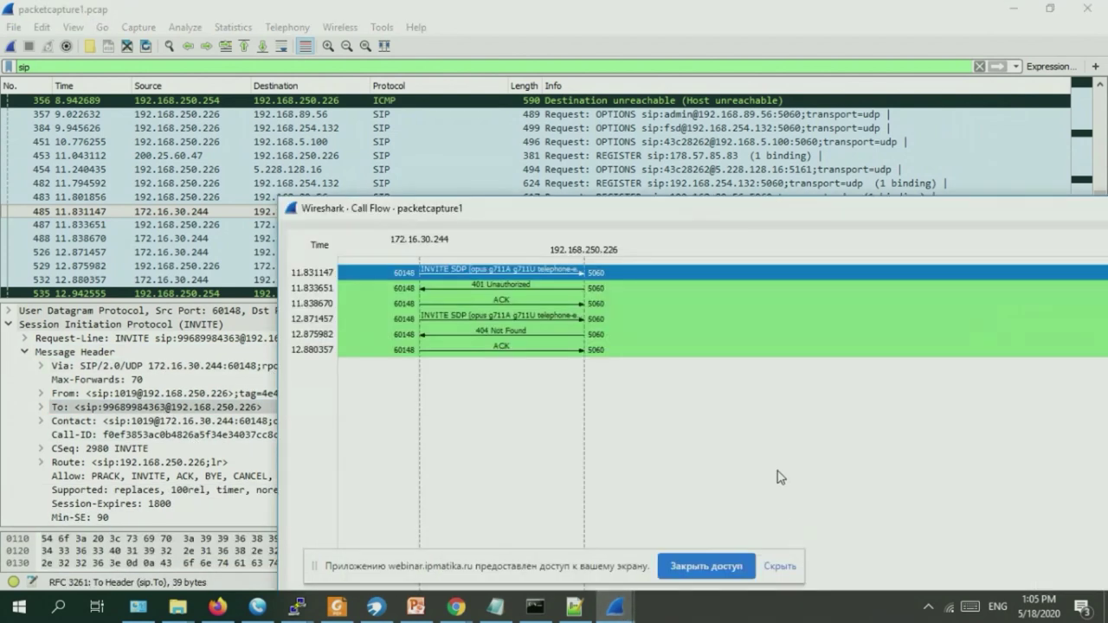
{"action": "left_click", "coordinate": [523, 335]}
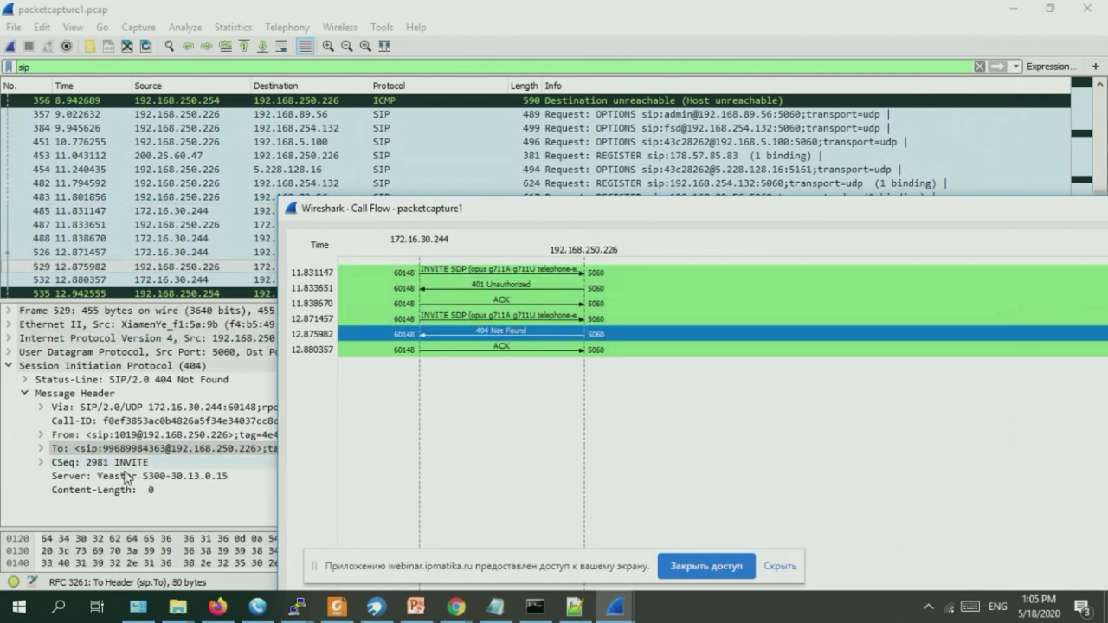
{"action": "left_click_drag", "start_coordinate": [611, 209], "coordinate": [783, 40]}
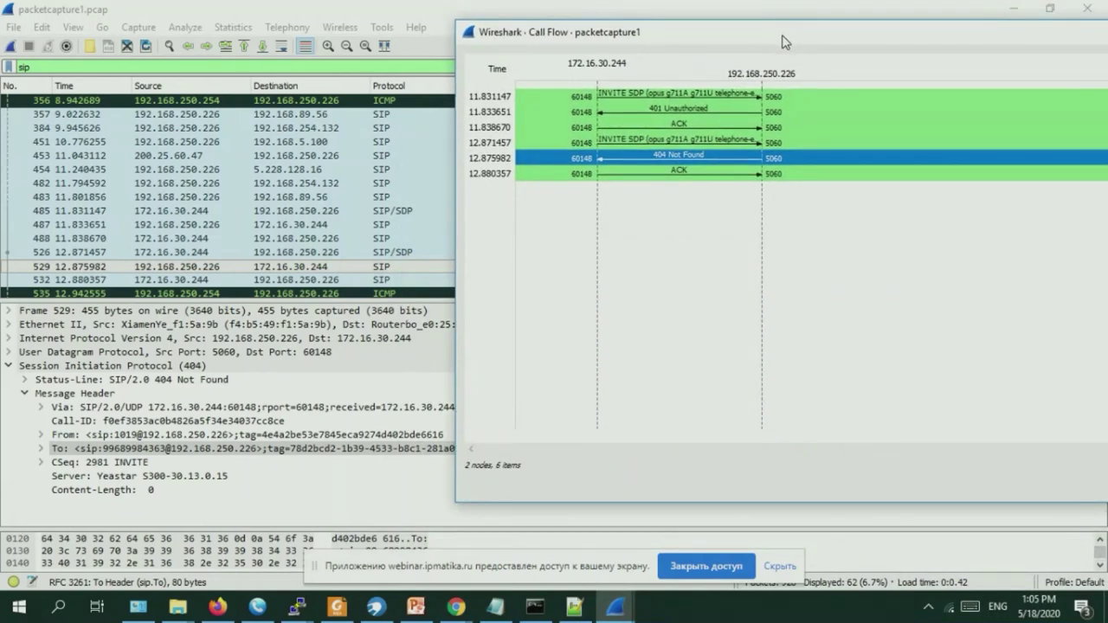
Alternate between the first INVITE and the 404 Not Found response to compare their packet details.
{"action": "left_click", "coordinate": [664, 97]}
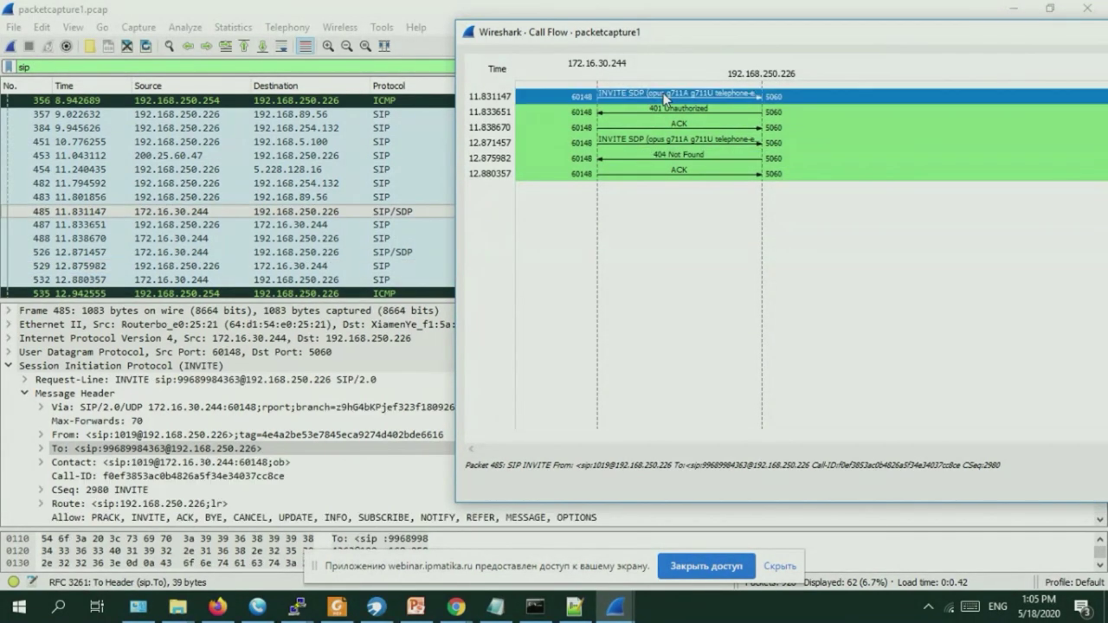
{"action": "left_click", "coordinate": [678, 161]}
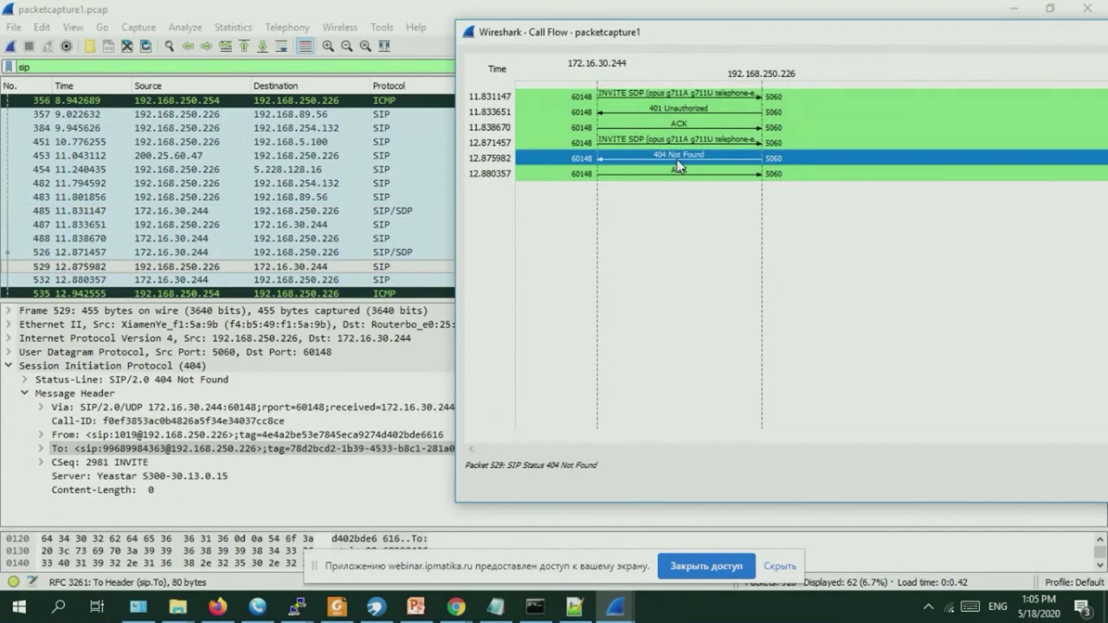
{"action": "left_click", "coordinate": [730, 97]}
{"action": "left_click", "coordinate": [732, 164]}
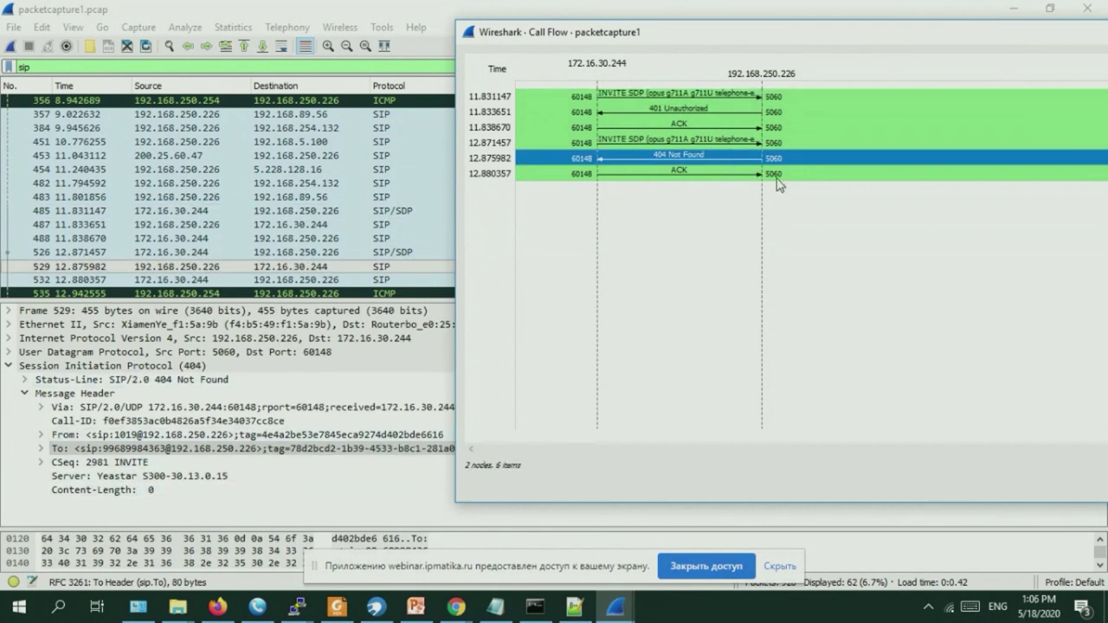
Narrow the Call Flow window and reposition it over the middle of the main window.
{"action": "left_click_drag", "start_coordinate": [933, 44], "coordinate": [463, 44]}
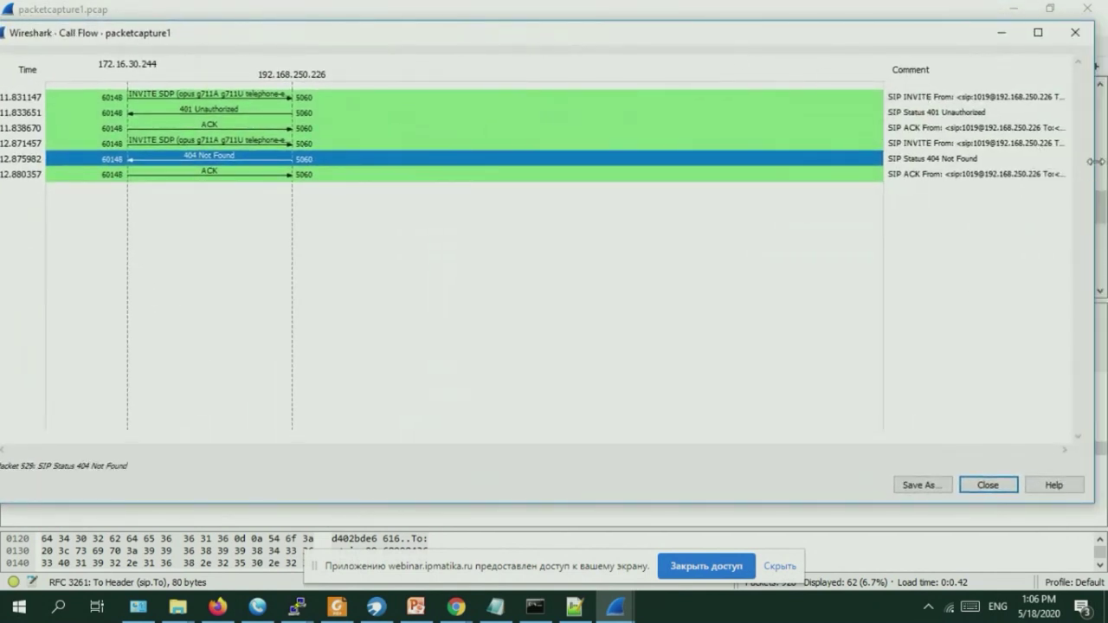
{"action": "left_click_drag", "start_coordinate": [1089, 166], "coordinate": [652, 167]}
{"action": "left_click_drag", "start_coordinate": [351, 40], "coordinate": [560, 40]}
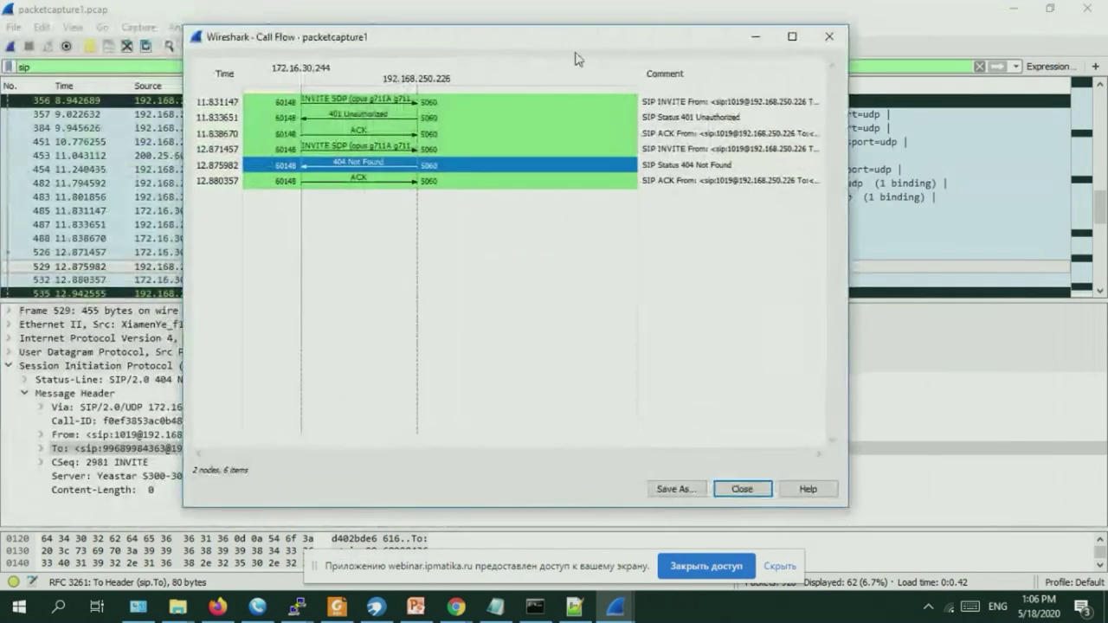
Close the Call Flow diagram, Wireshark, and the packetcapture (3) folder window.
{"action": "left_click", "coordinate": [833, 37]}
{"action": "left_click", "coordinate": [1087, 8]}
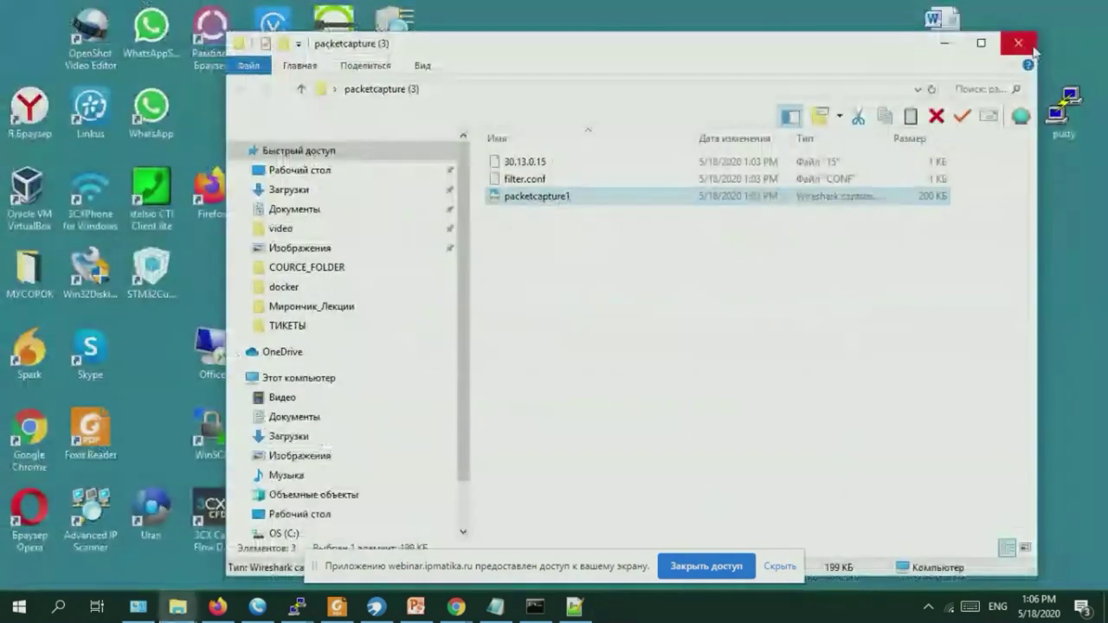
{"action": "left_click", "coordinate": [1020, 42]}
Move the packetcapture (3) archive on the desktop to the spot directly above the packetcapture (1) archive.
{"action": "left_click", "coordinate": [887, 513]}
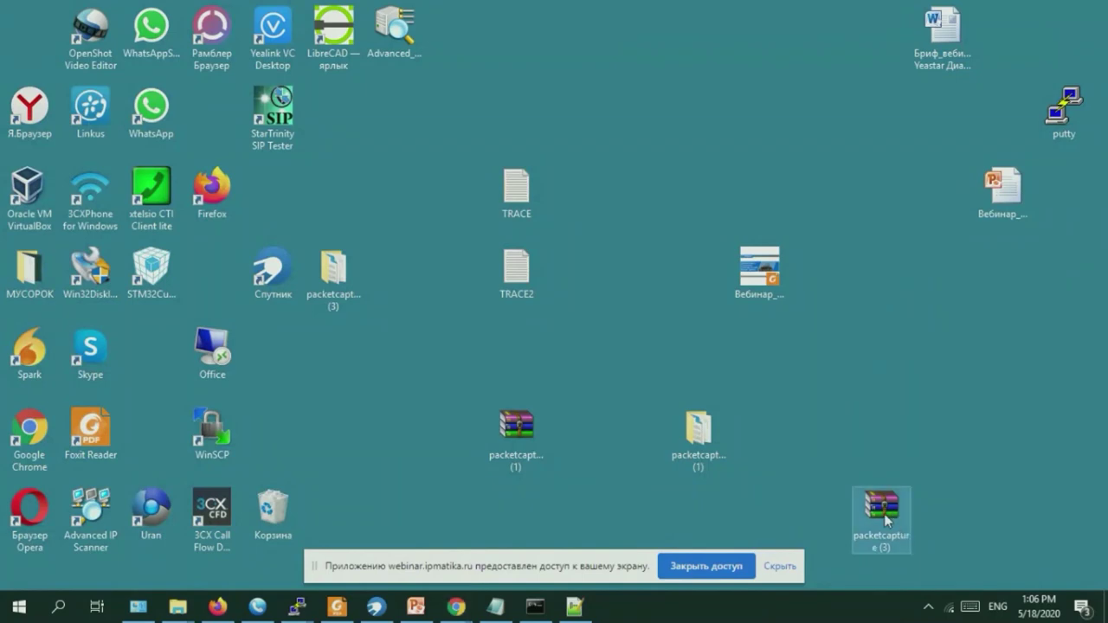
{"action": "left_click_drag", "start_coordinate": [884, 514], "coordinate": [519, 351]}
{"action": "left_click_drag", "start_coordinate": [401, 118], "coordinate": [600, 498]}
{"action": "left_click", "coordinate": [718, 197]}
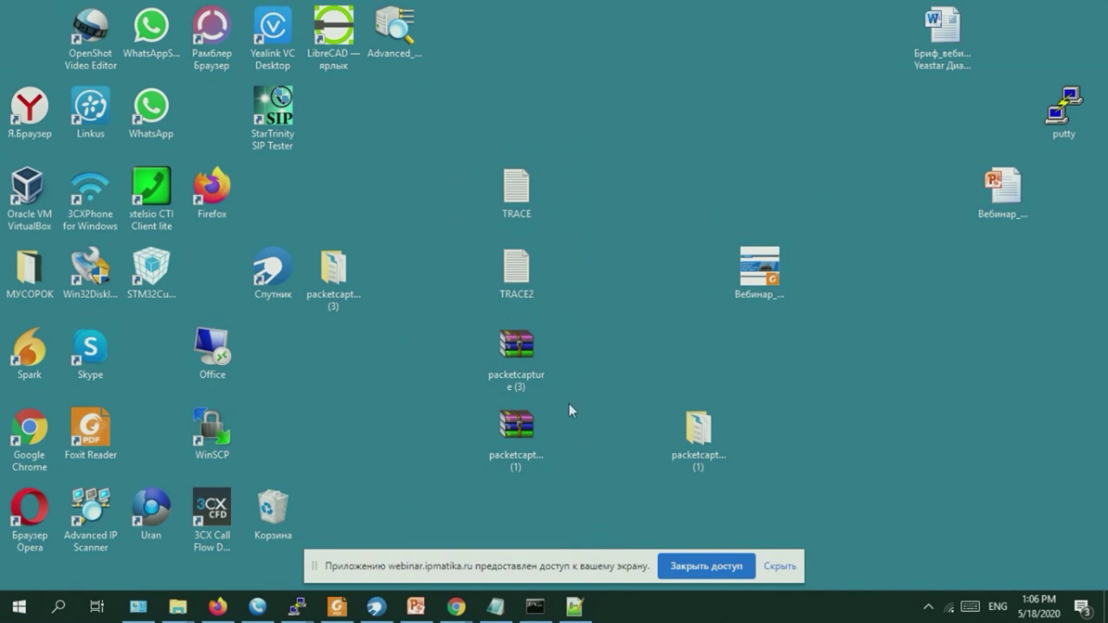
Switch to the webinar page in Chrome, open its documents, and start presenting Вебинар_Диагностика_Yeastar.pdf.
{"action": "left_click", "coordinate": [441, 614]}
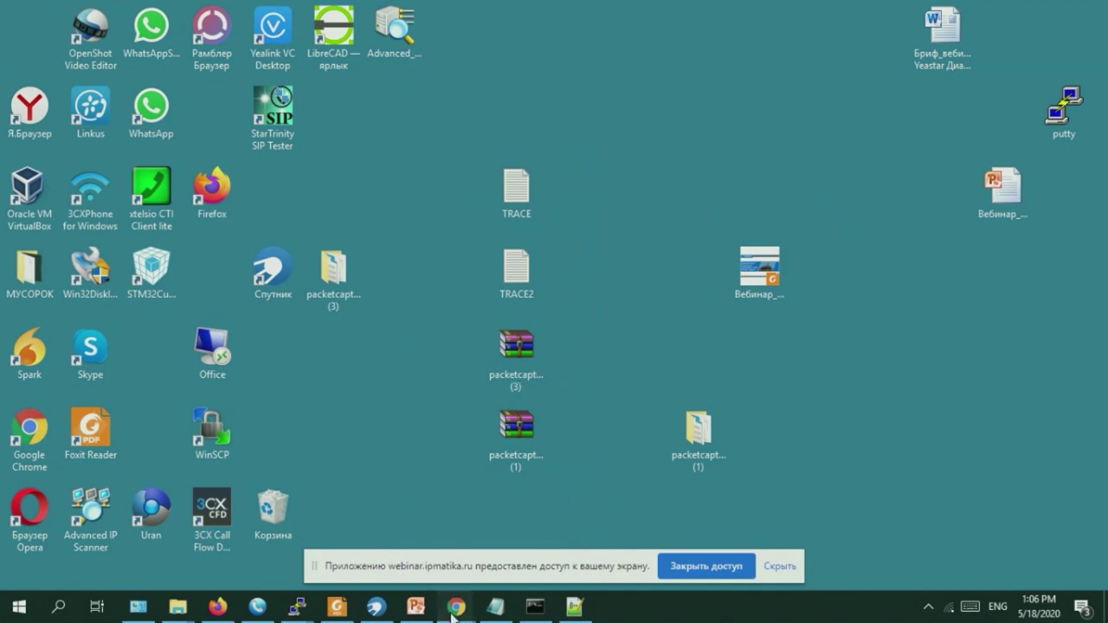
{"action": "left_click", "coordinate": [381, 564]}
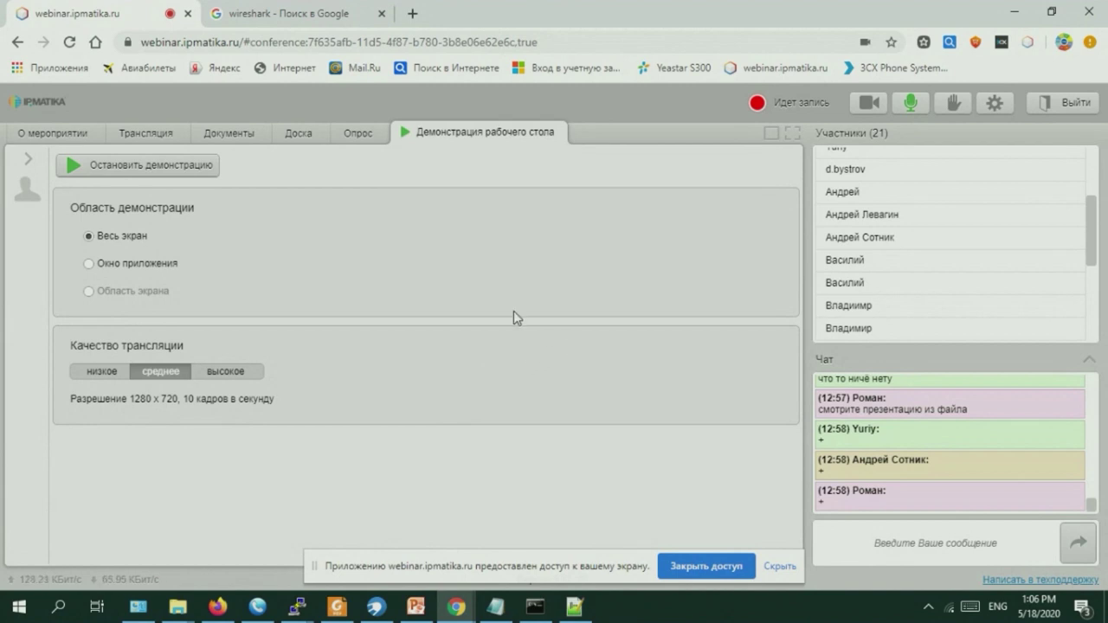
{"action": "left_click", "coordinate": [164, 137]}
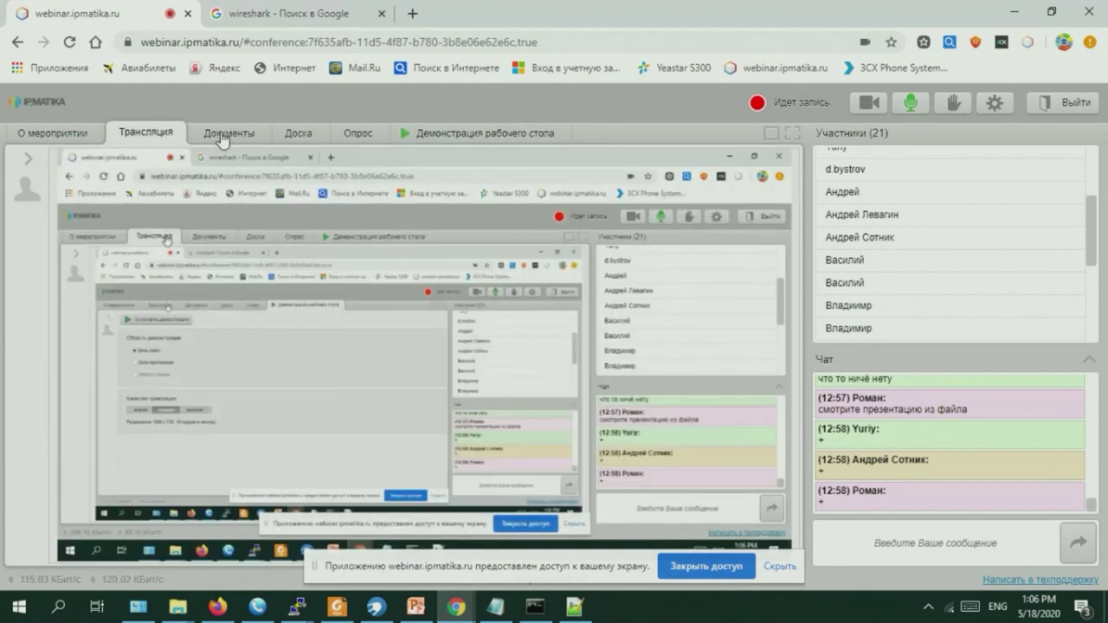
{"action": "left_click", "coordinate": [223, 138]}
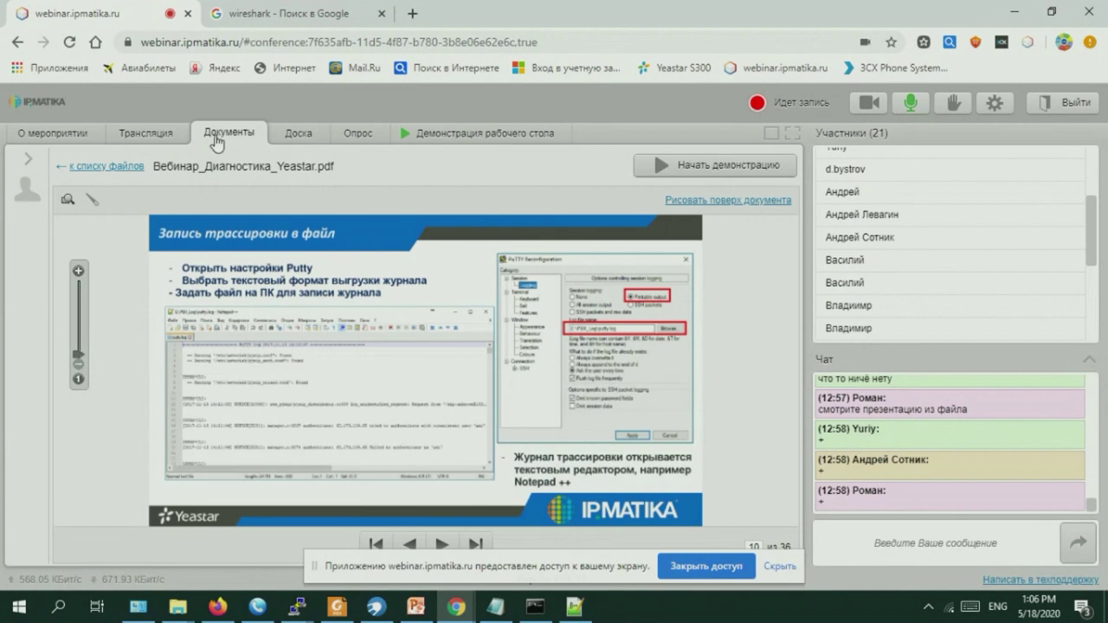
{"action": "left_click", "coordinate": [716, 165]}
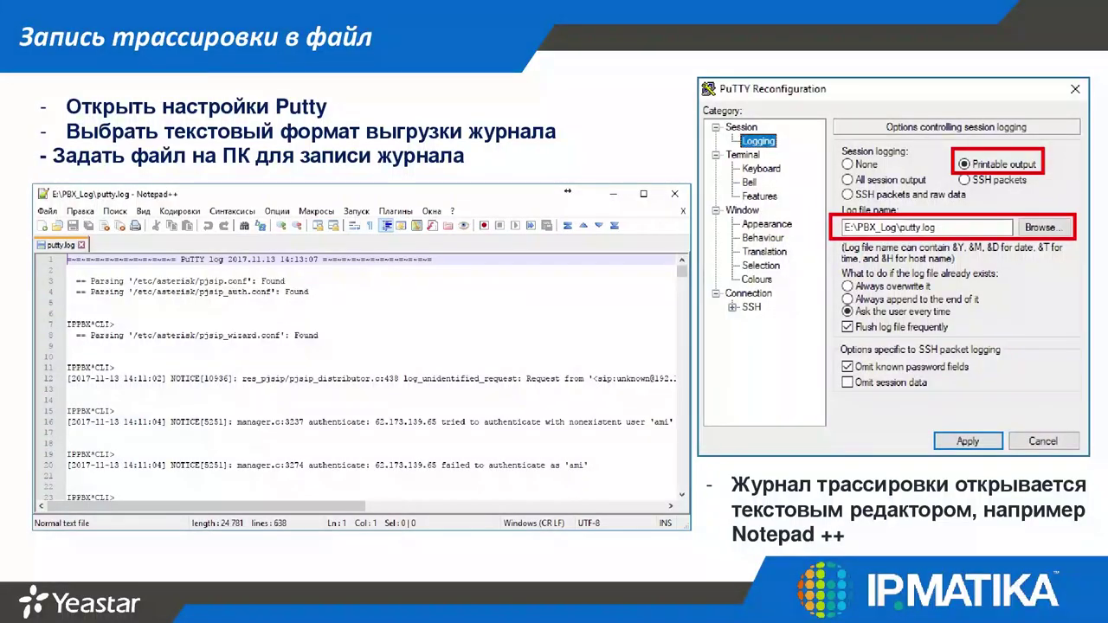
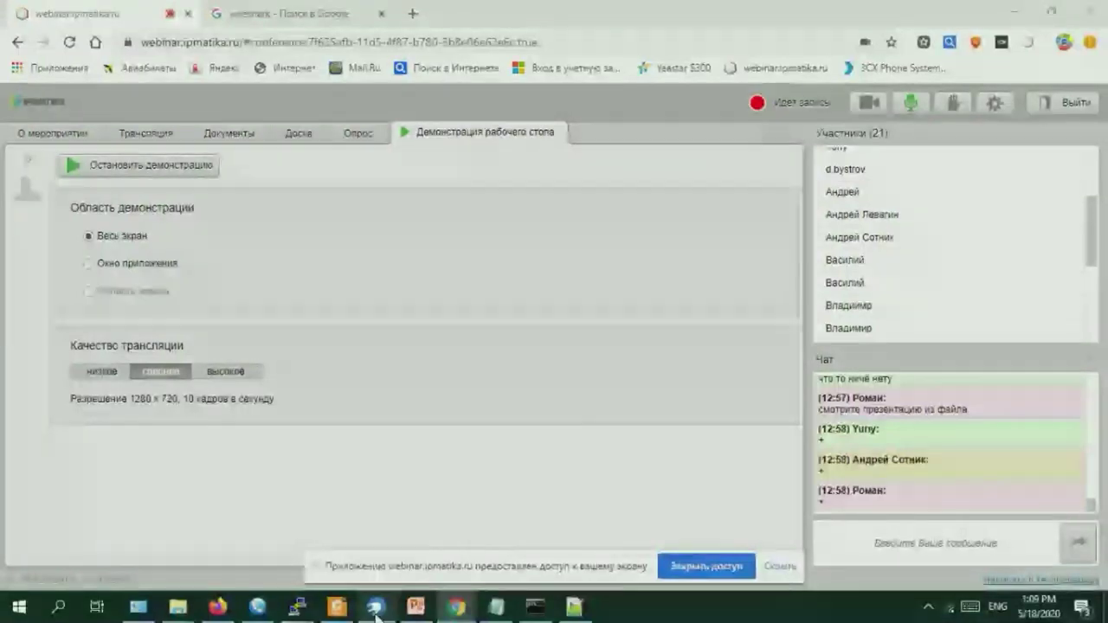
Switch to the Yeastar S300 web interface, close the Обслуживание window, and view Настройки событий before closing the settings.
{"action": "left_click", "coordinate": [375, 611]}
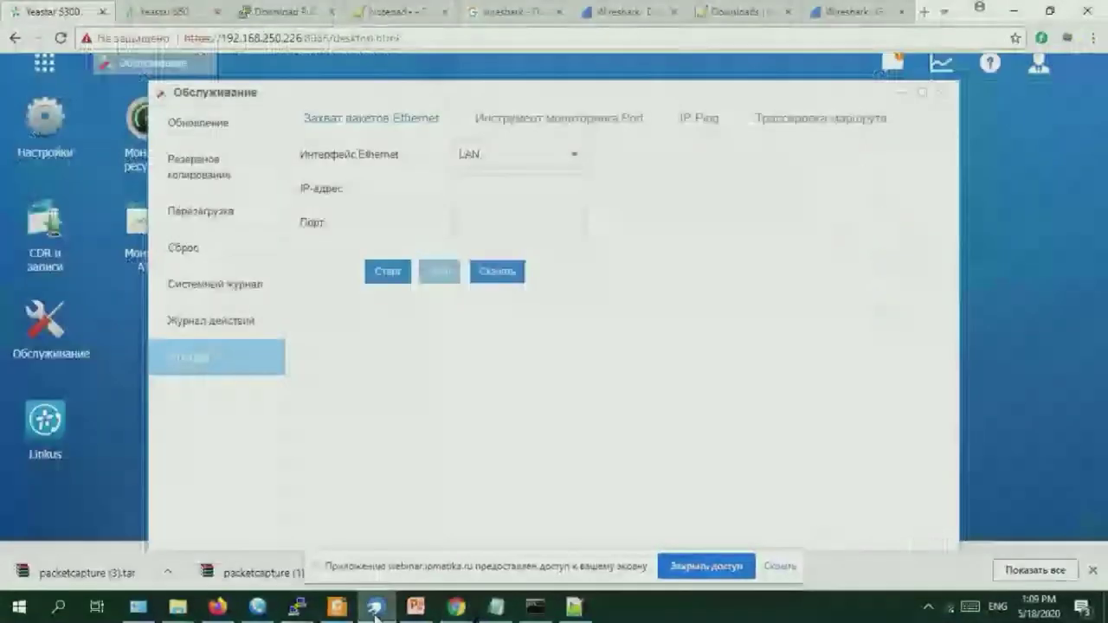
{"action": "left_click", "coordinate": [941, 97]}
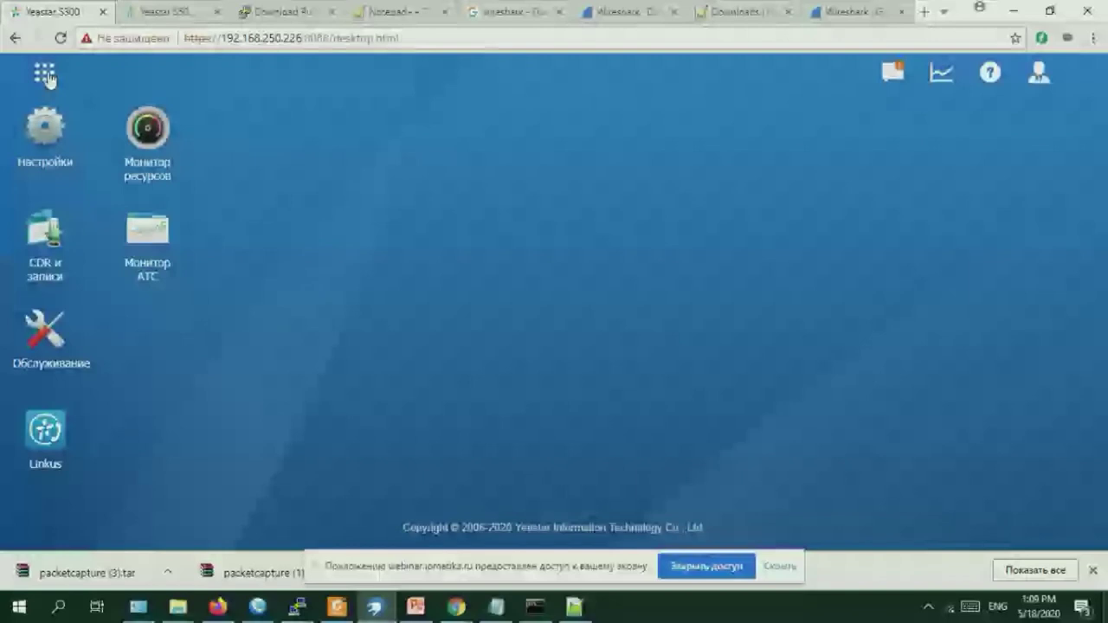
{"action": "left_click", "coordinate": [45, 76]}
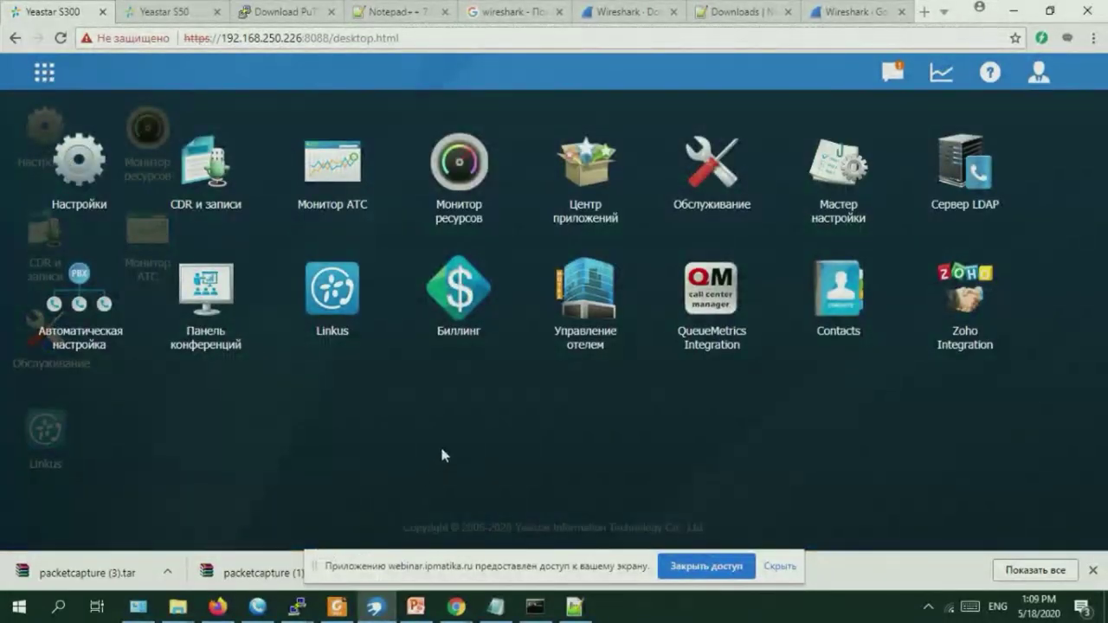
{"action": "left_click", "coordinate": [79, 164]}
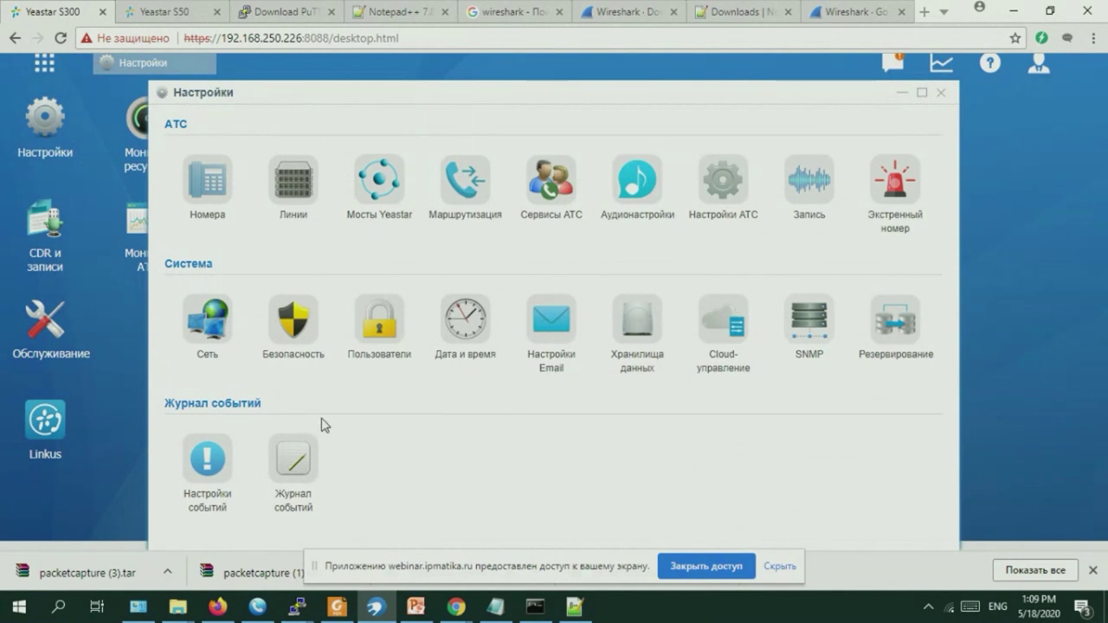
{"action": "left_click", "coordinate": [221, 474]}
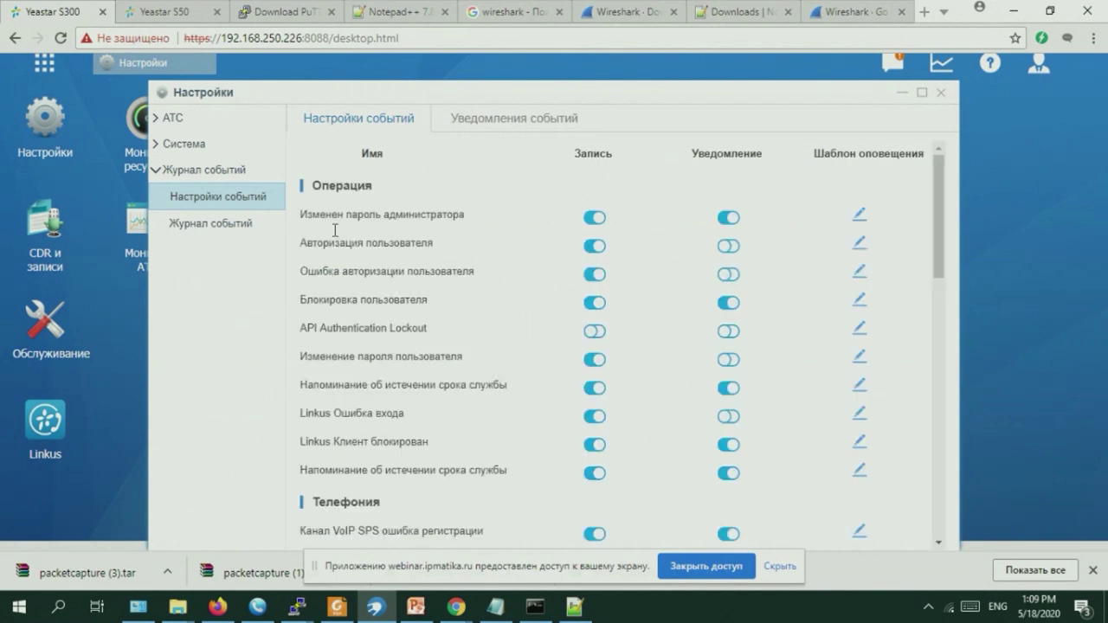
{"action": "left_click", "coordinate": [941, 93]}
{"action": "left_click", "coordinate": [48, 70]}
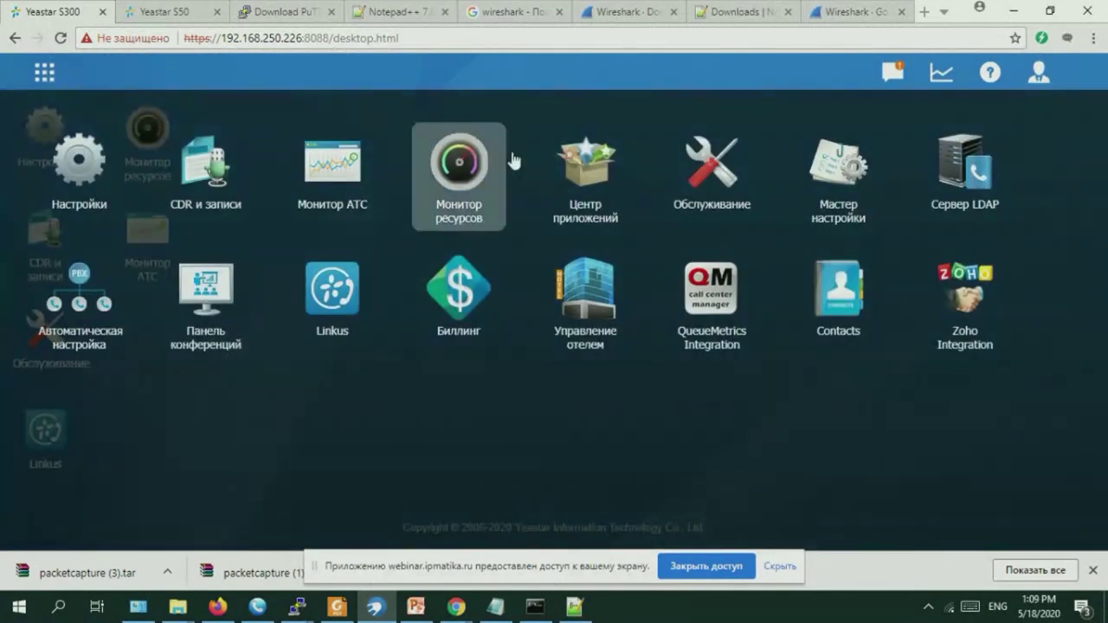
{"action": "left_click", "coordinate": [740, 193]}
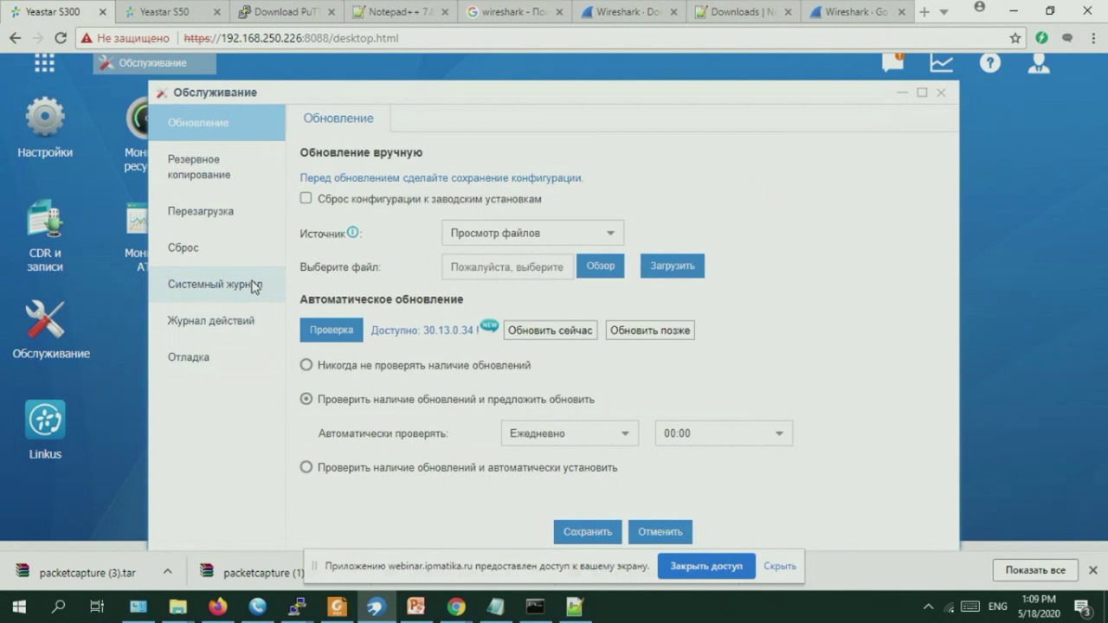
{"action": "left_click", "coordinate": [940, 93]}
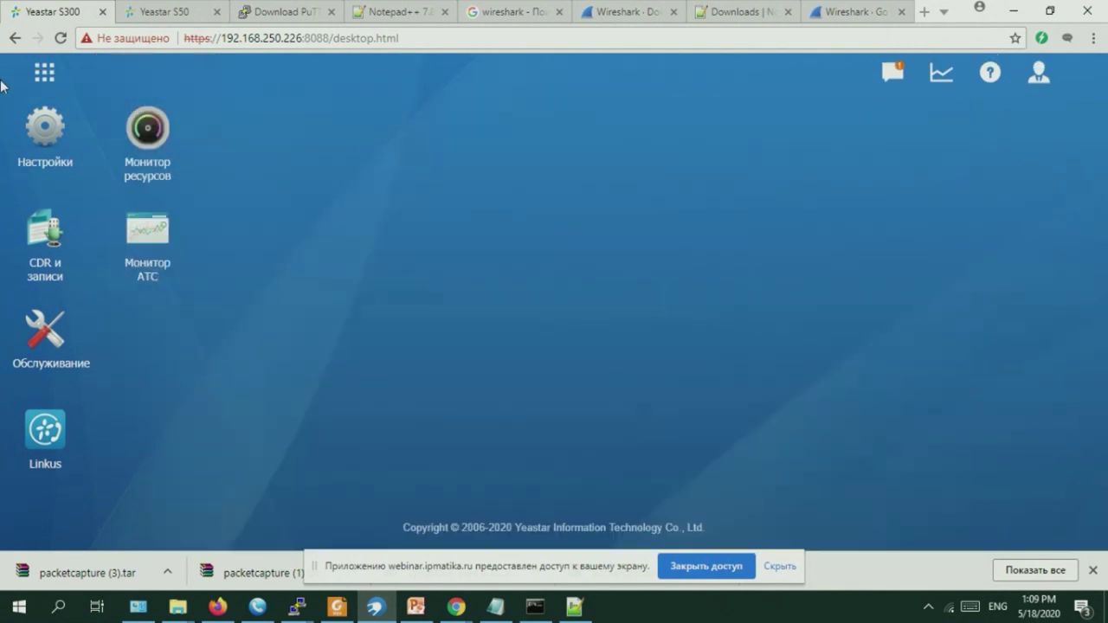
Open Системный журнал in Обслуживание, maximize its window, and look over the log settings and list.
{"action": "left_click", "coordinate": [44, 71]}
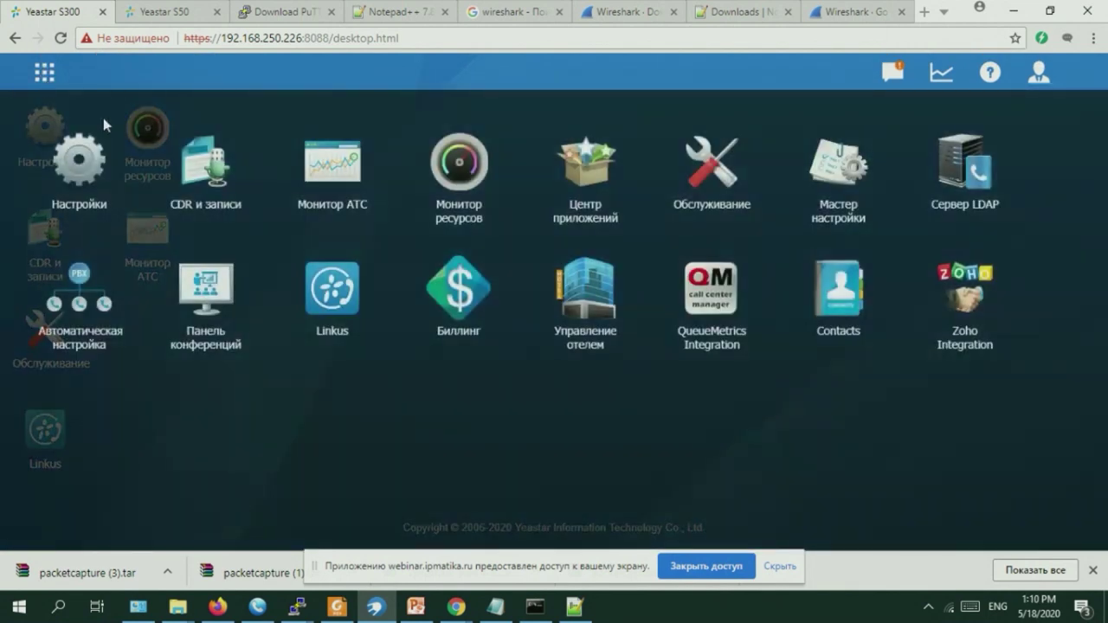
{"action": "left_click", "coordinate": [703, 183]}
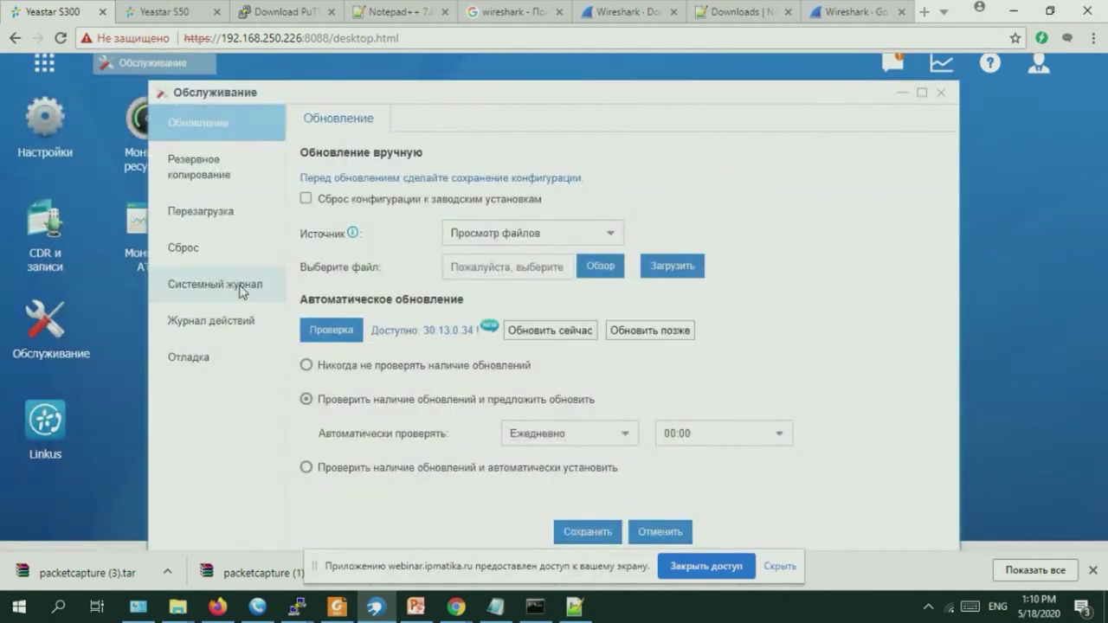
{"action": "left_click", "coordinate": [242, 292]}
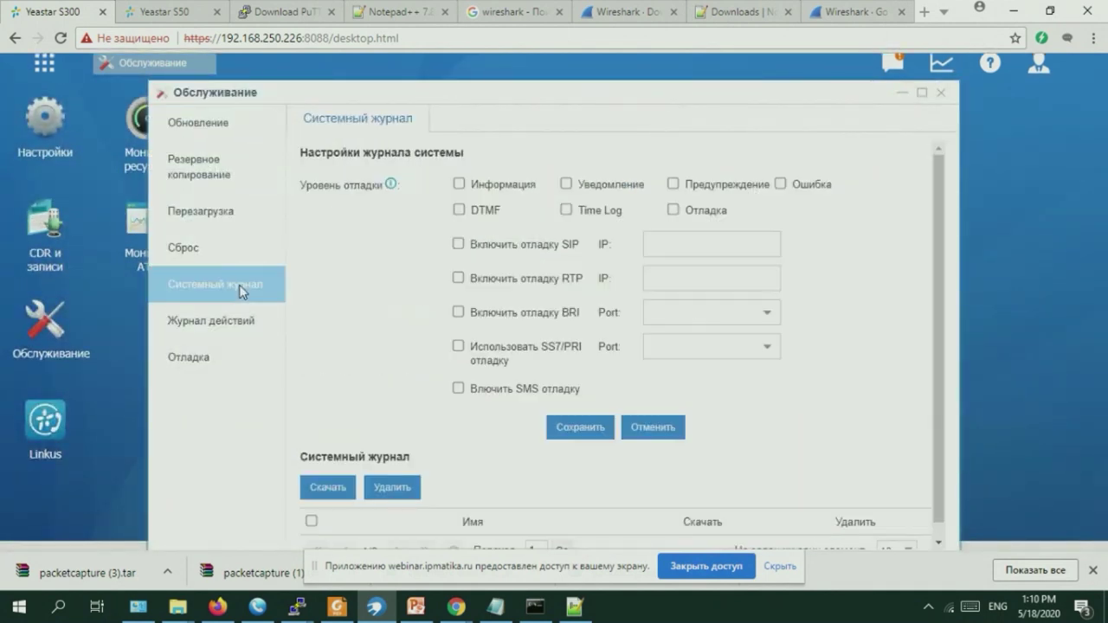
{"action": "left_click", "coordinate": [922, 92]}
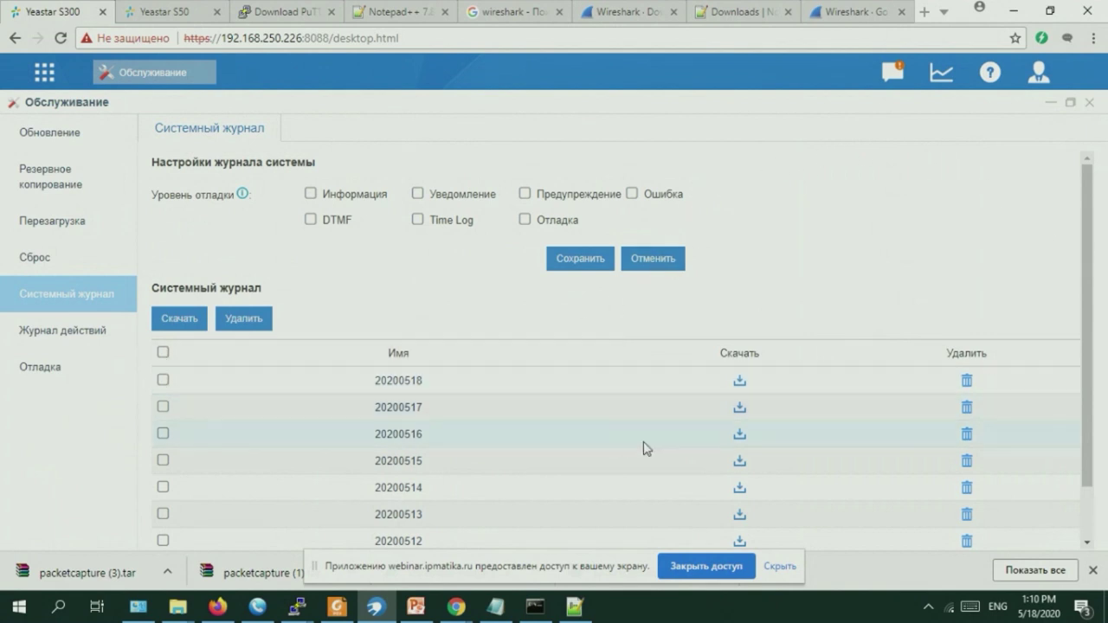
{"action": "scroll", "coordinate": [965, 430], "scroll_direction": "down", "scroll_amount": 1}
{"action": "scroll", "coordinate": [966, 429], "scroll_direction": "up", "scroll_amount": 1}
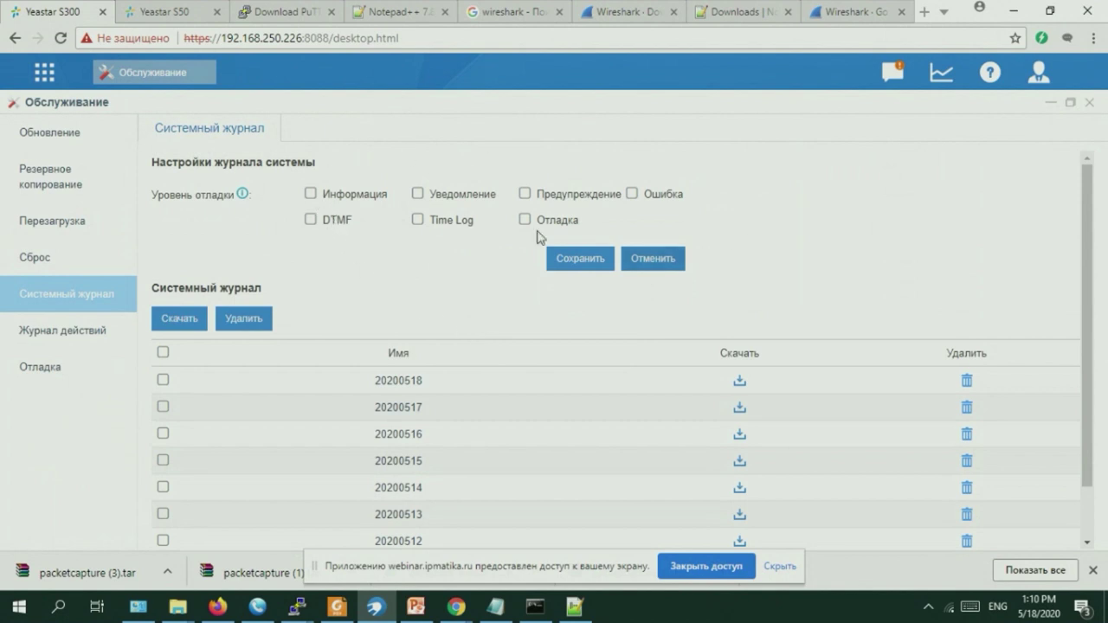
Enable Информация, Уведомление, Предупреждение, Ошибка, DTMF, Time Log and Отладка, plus SIP and RTP debugging, in the system log settings.
{"action": "left_click", "coordinate": [312, 197]}
{"action": "left_click", "coordinate": [420, 196]}
{"action": "left_click", "coordinate": [526, 194]}
{"action": "left_click", "coordinate": [632, 194]}
{"action": "left_click", "coordinate": [525, 222]}
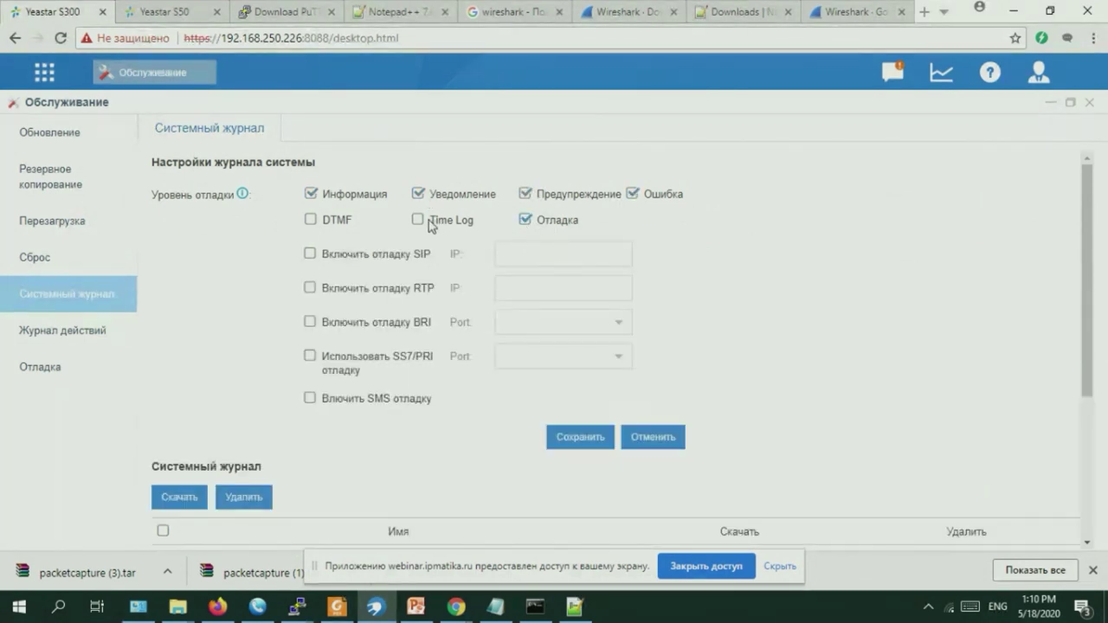
{"action": "left_click", "coordinate": [419, 221]}
{"action": "left_click", "coordinate": [311, 220]}
{"action": "left_click", "coordinate": [310, 253]}
{"action": "left_click", "coordinate": [310, 287]}
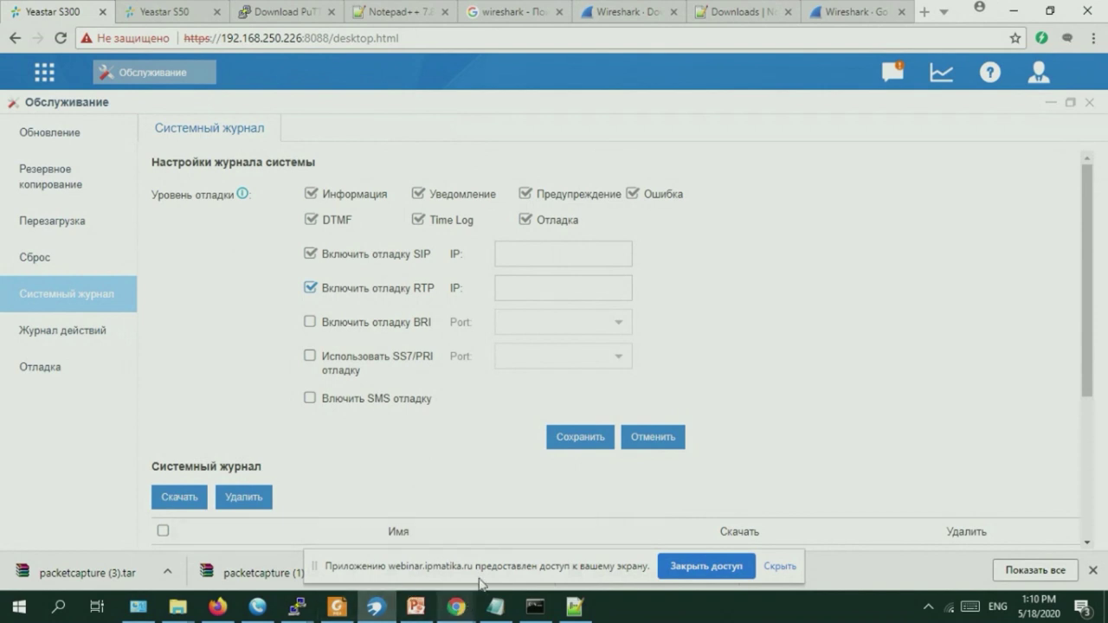
Check the webinar page in Chrome, return to the Yeastar web interface, and save the system log settings.
{"action": "mouse_move", "coordinate": [463, 610]}
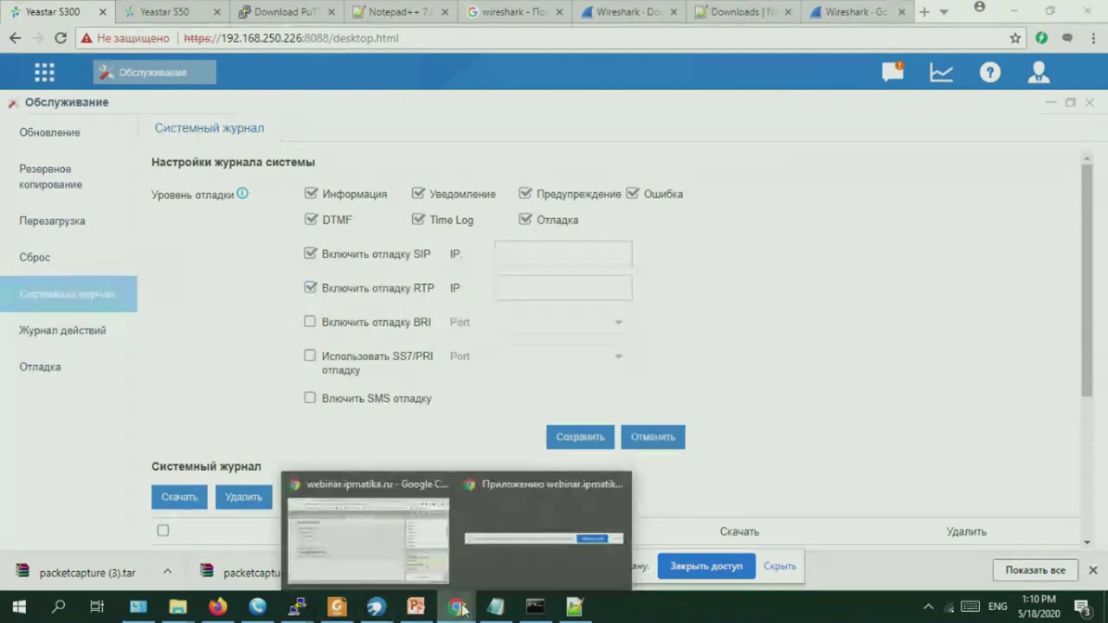
{"action": "left_click", "coordinate": [407, 572]}
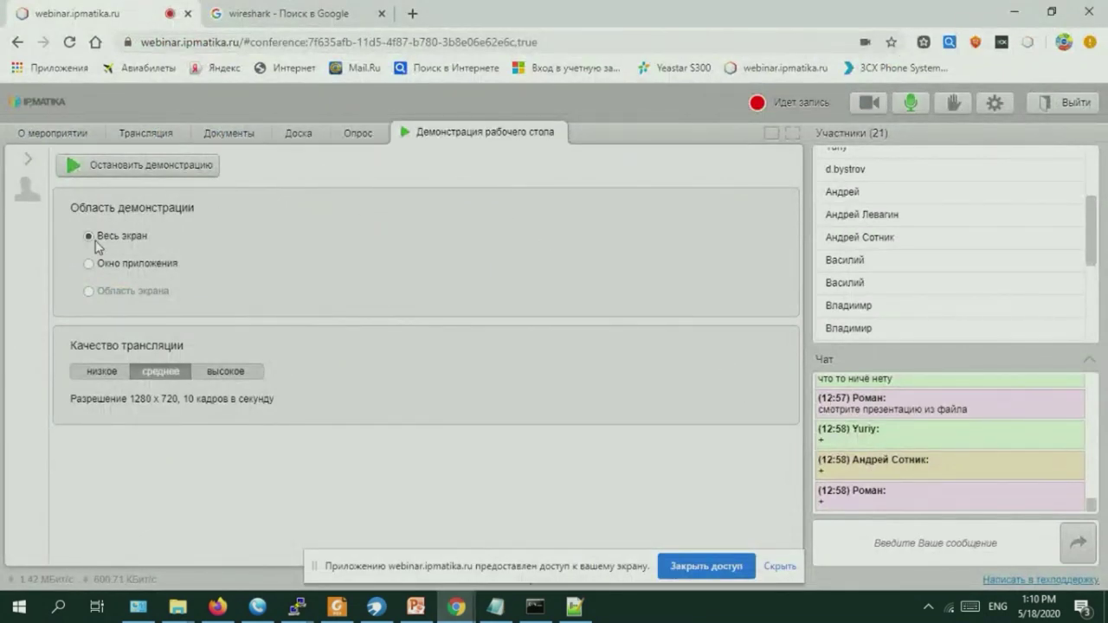
{"action": "key", "text": "alt+Tab"}
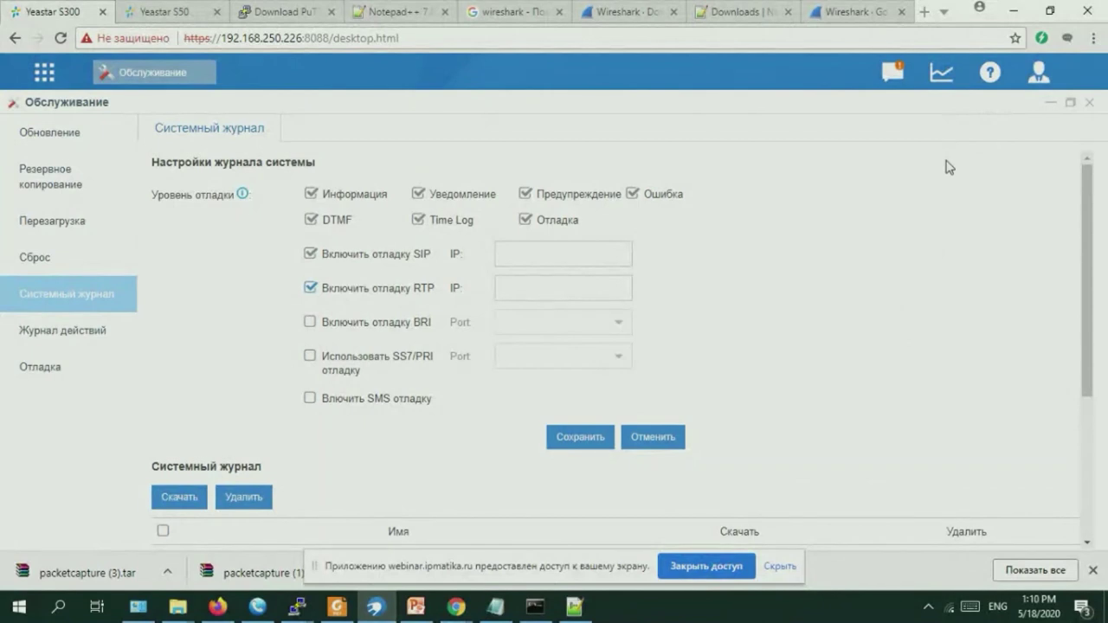
{"action": "left_click", "coordinate": [580, 442]}
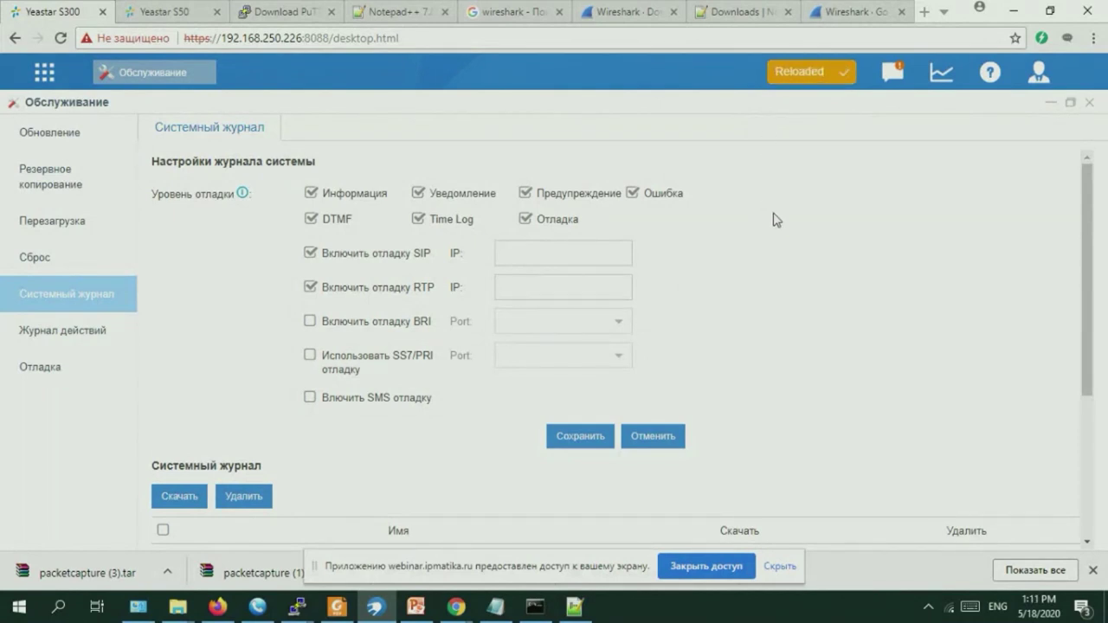
{"action": "scroll", "coordinate": [775, 219], "scroll_direction": "down", "scroll_amount": 3}
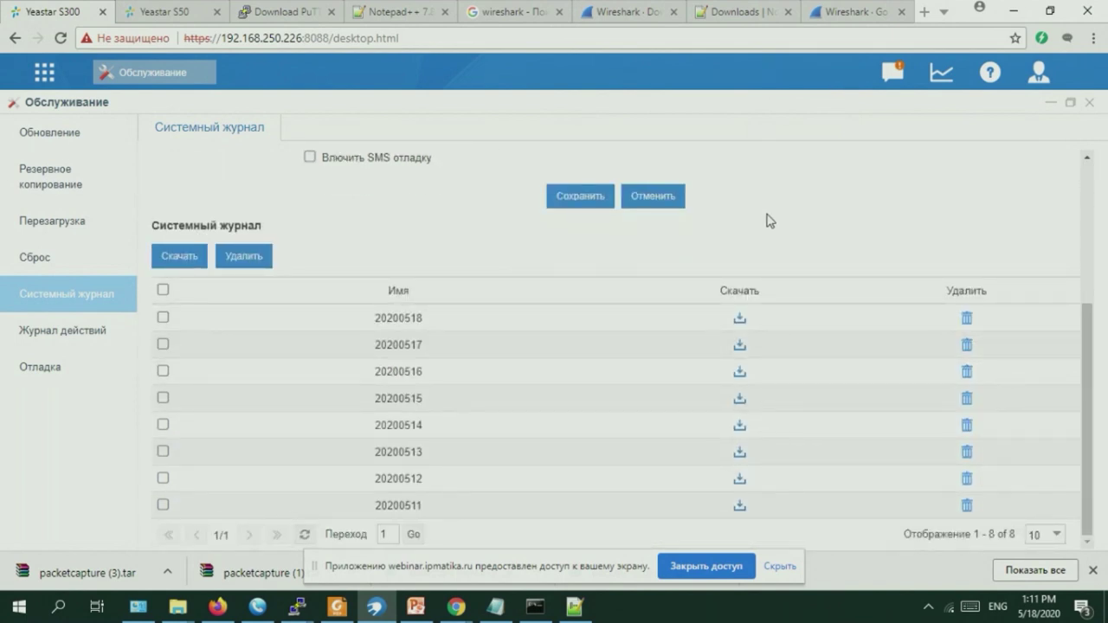
{"action": "scroll", "coordinate": [805, 234], "scroll_direction": "up", "scroll_amount": 3}
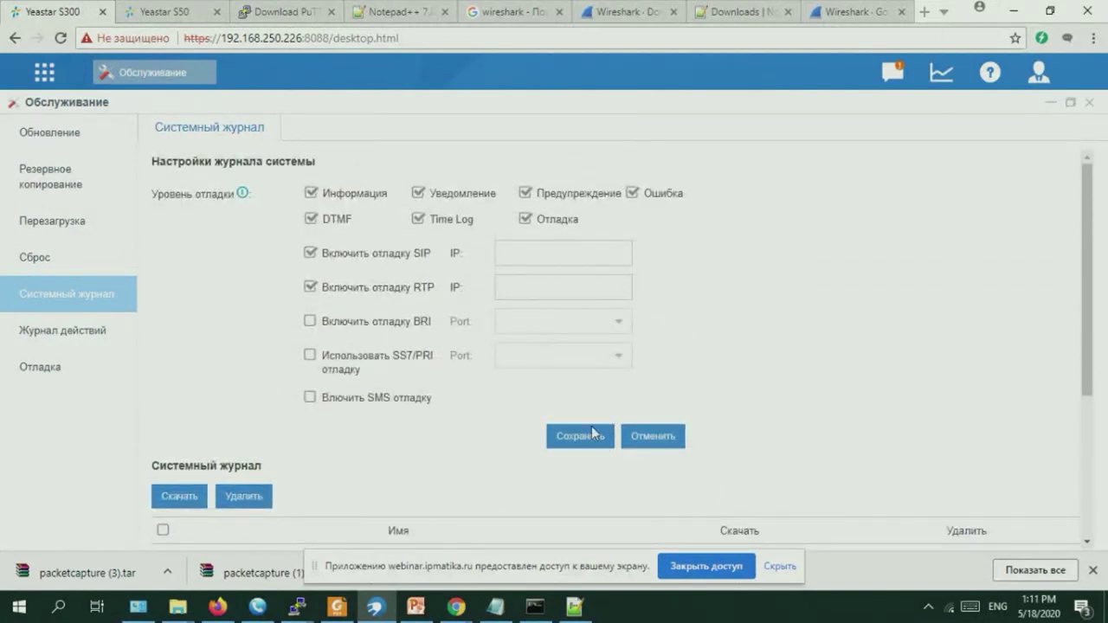
Switch to MicroSIP, redial the most recent number from the call history, and dismiss the call notification.
{"action": "left_click", "coordinate": [257, 606]}
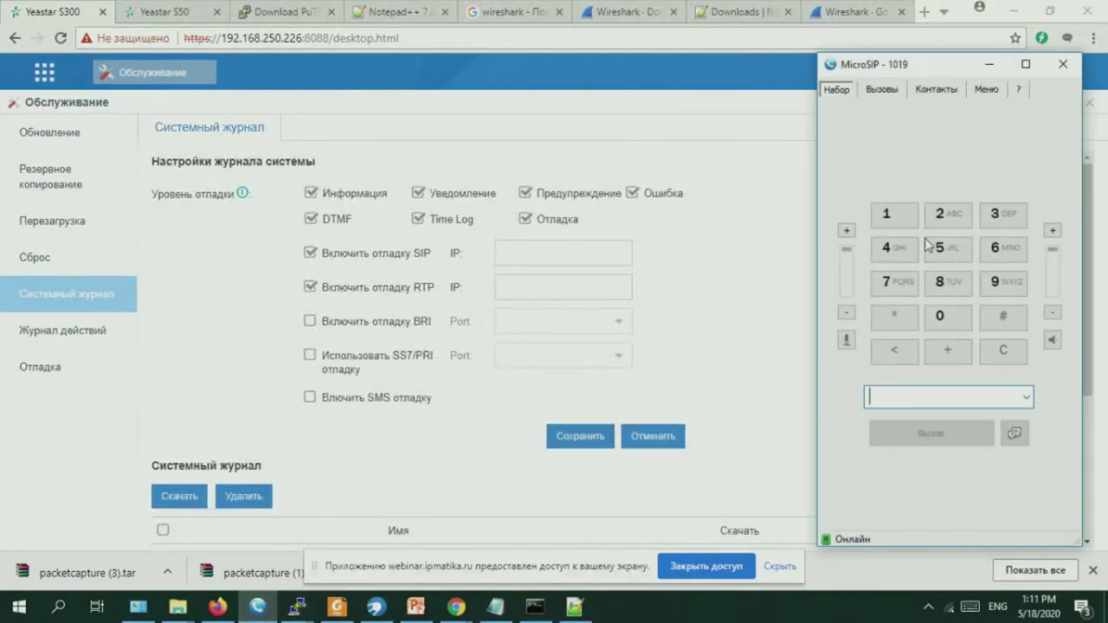
{"action": "left_click", "coordinate": [885, 90]}
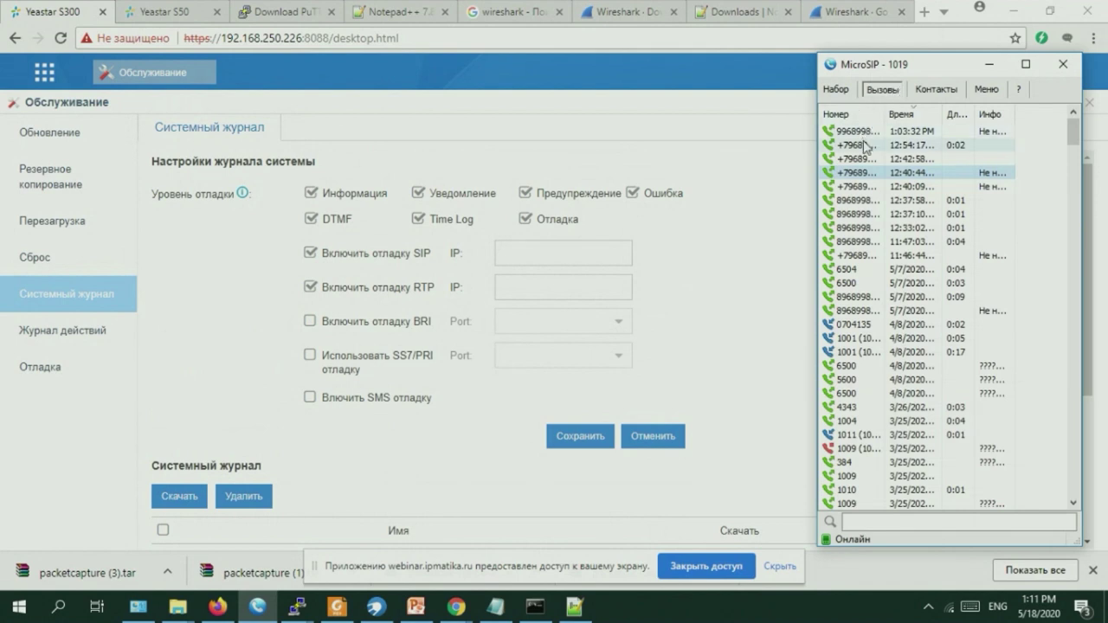
{"action": "double_click", "coordinate": [863, 134]}
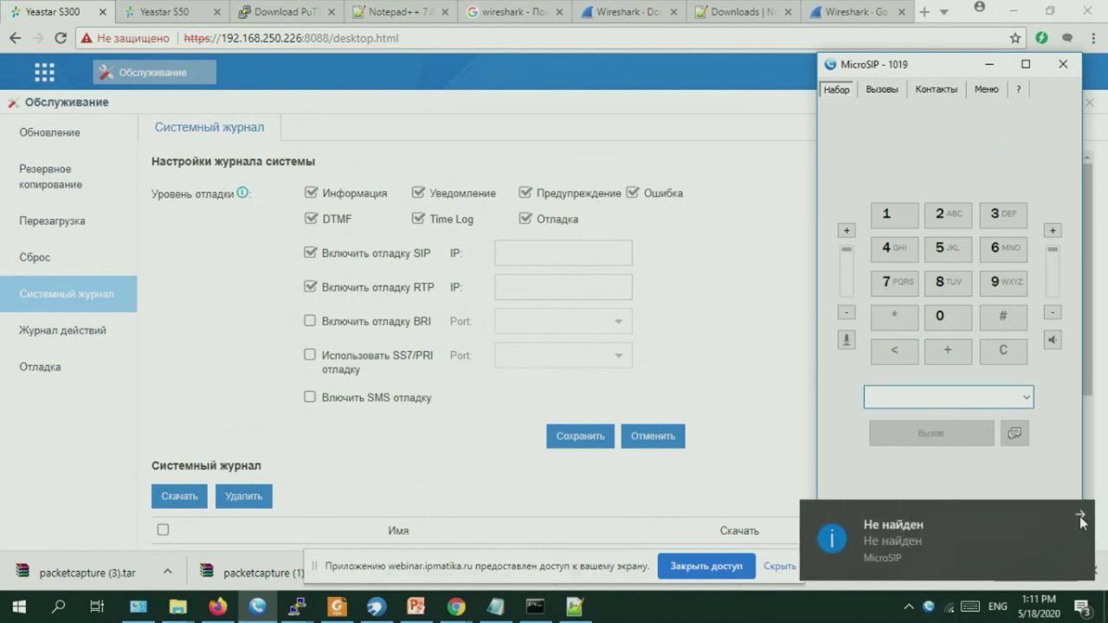
{"action": "left_click", "coordinate": [1081, 518]}
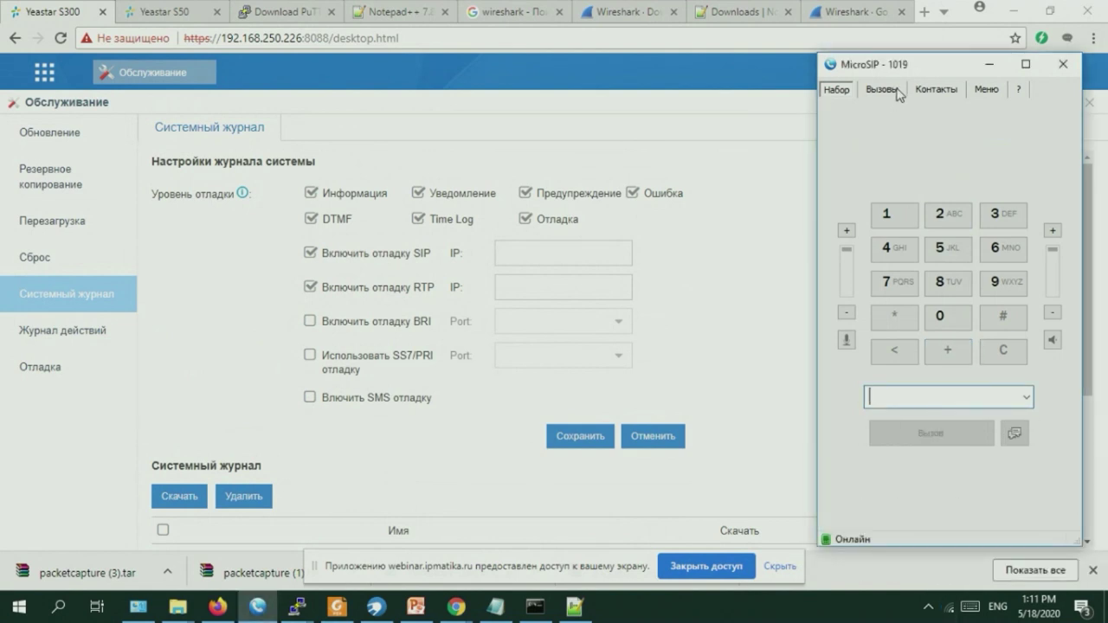
Call an earlier number from MicroSIP's call history, end the call, and minimize MicroSIP.
{"action": "left_click", "coordinate": [899, 90]}
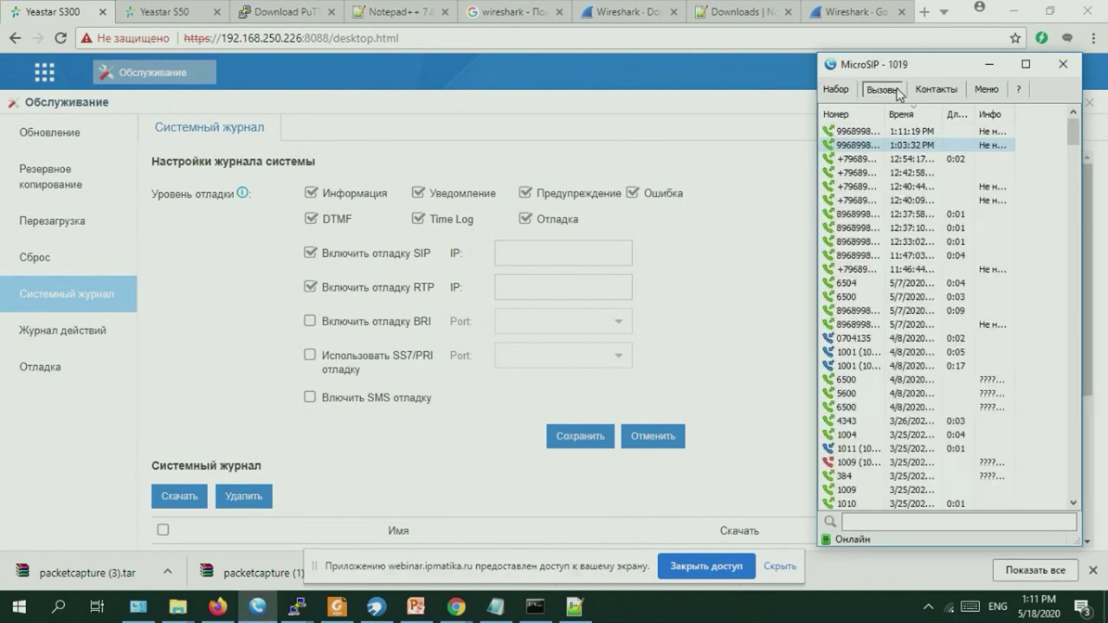
{"action": "double_click", "coordinate": [861, 169]}
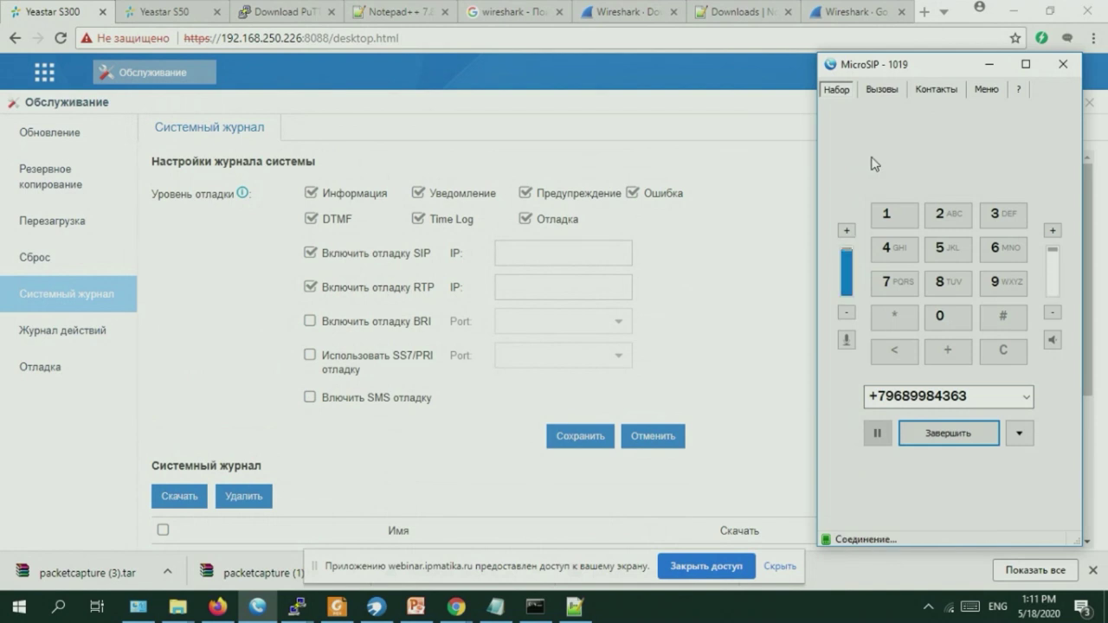
{"action": "left_click", "coordinate": [950, 441]}
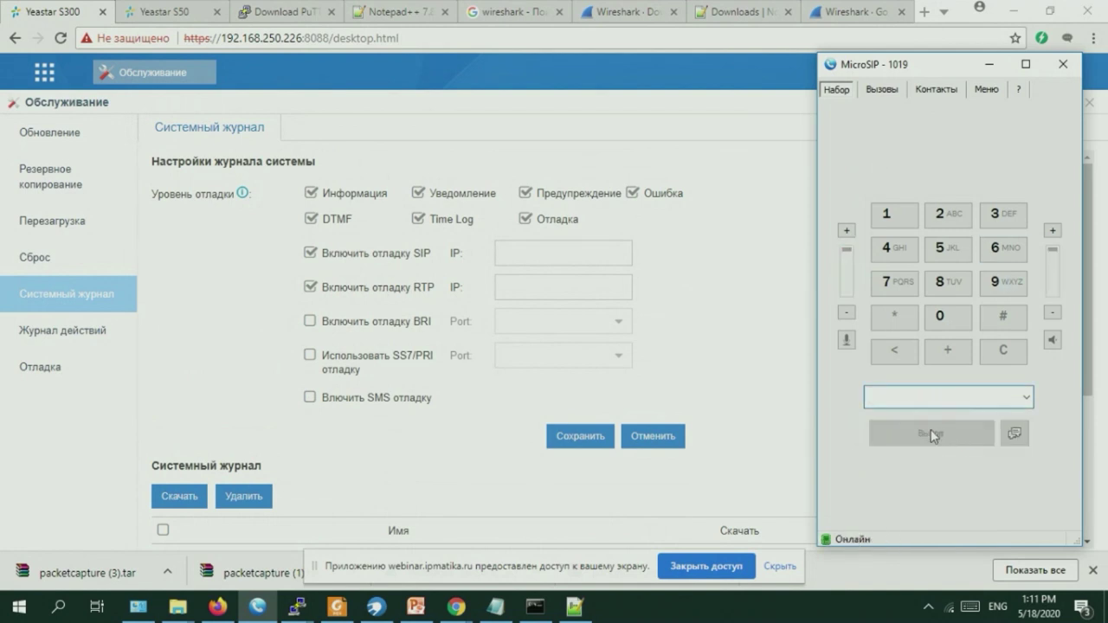
{"action": "left_click", "coordinate": [994, 70]}
Close the downloads bar, hide the screen-sharing notice, and refresh the list of system logs.
{"action": "scroll", "coordinate": [843, 314], "scroll_direction": "down", "scroll_amount": 3}
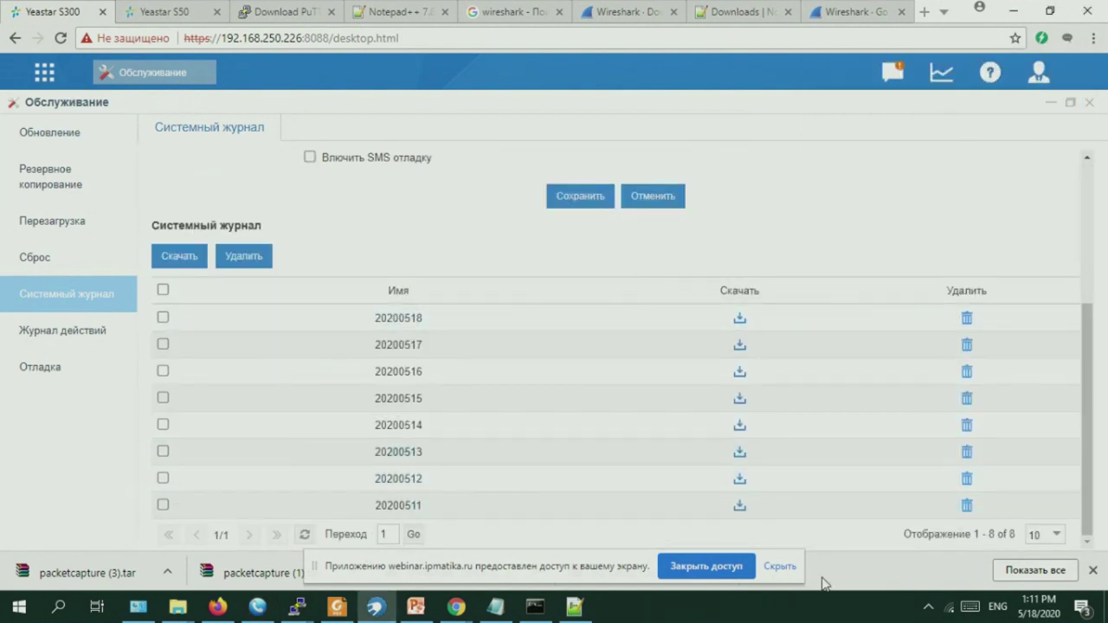
{"action": "left_click", "coordinate": [1094, 571]}
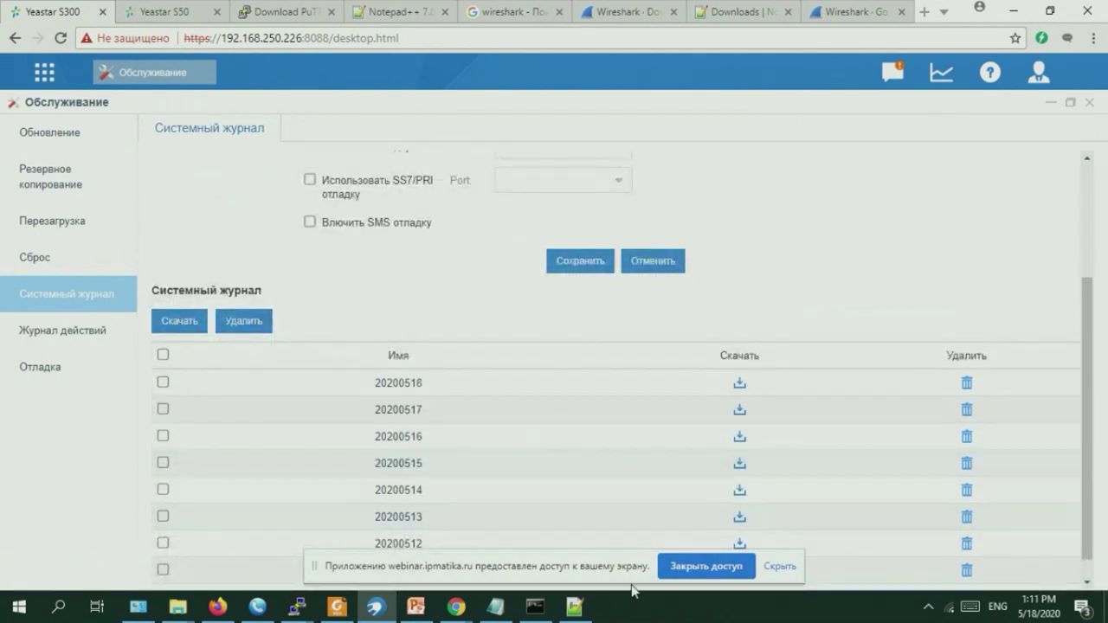
{"action": "left_click", "coordinate": [782, 567]}
{"action": "scroll", "coordinate": [762, 421], "scroll_direction": "down", "scroll_amount": 1}
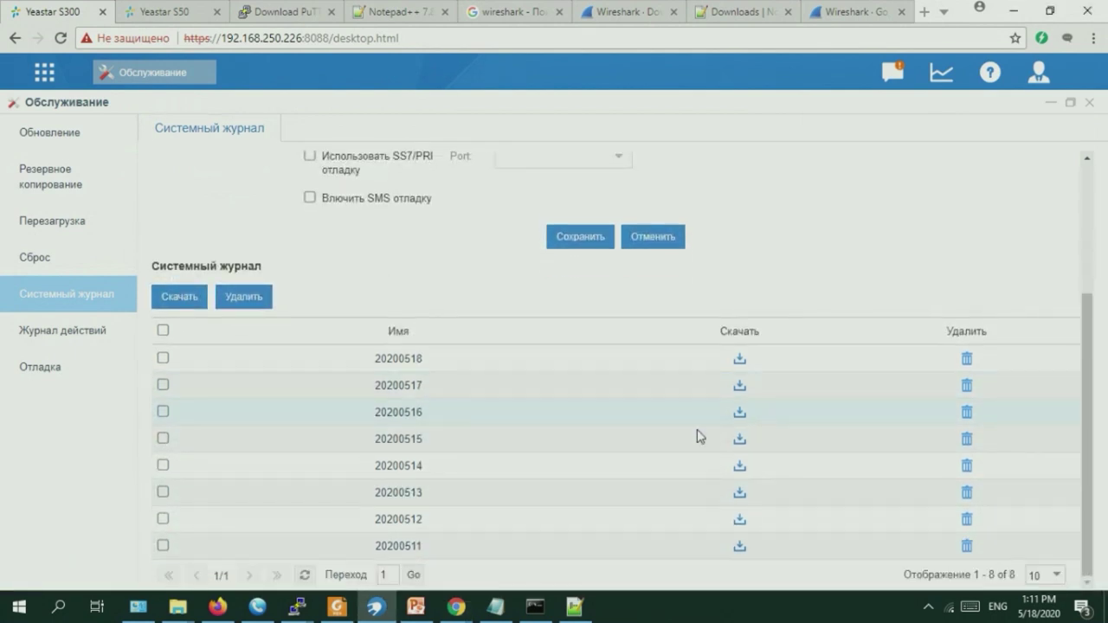
{"action": "left_click", "coordinate": [303, 573]}
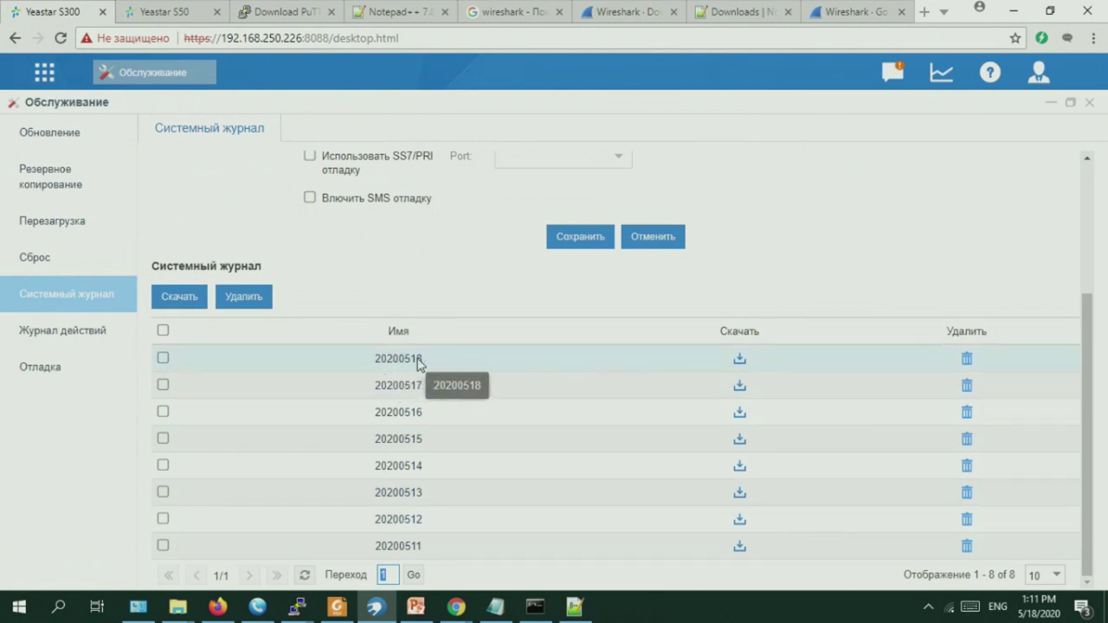
Download the 20200518 system log and show the downloaded archive in its folder.
{"action": "left_click", "coordinate": [741, 361]}
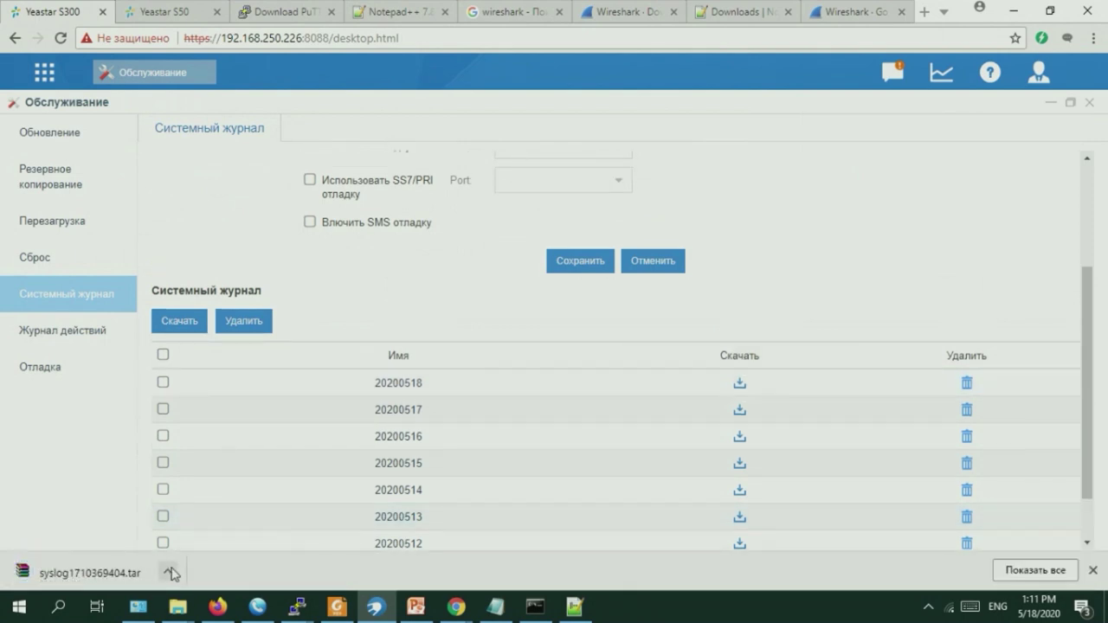
{"action": "left_click", "coordinate": [171, 573]}
{"action": "left_click", "coordinate": [265, 521]}
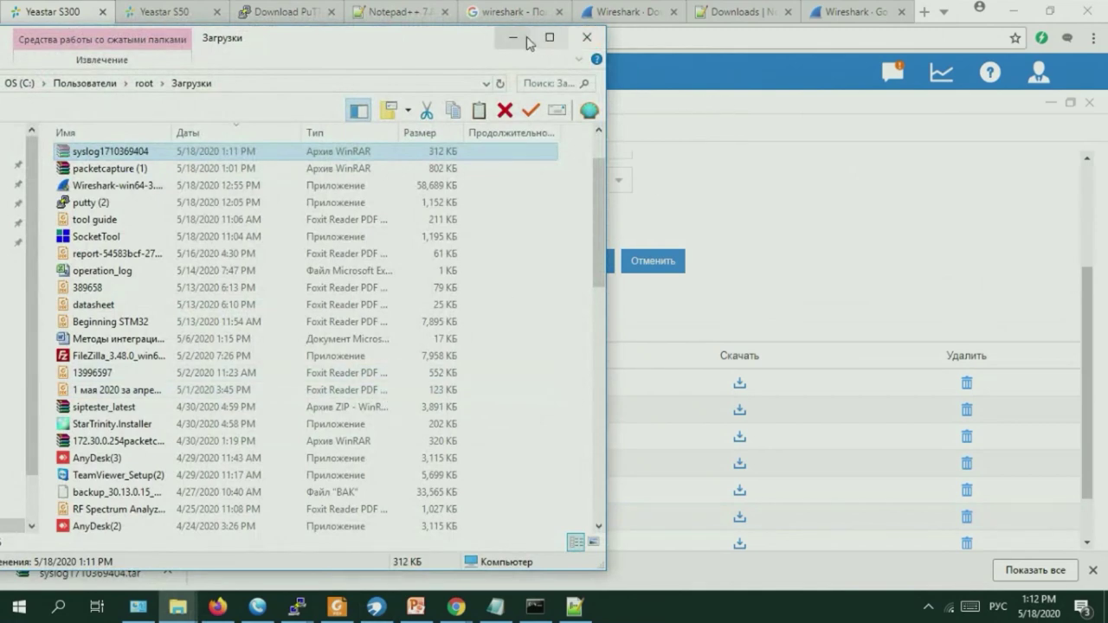
{"action": "left_click", "coordinate": [513, 38]}
{"action": "left_click", "coordinate": [1017, 15]}
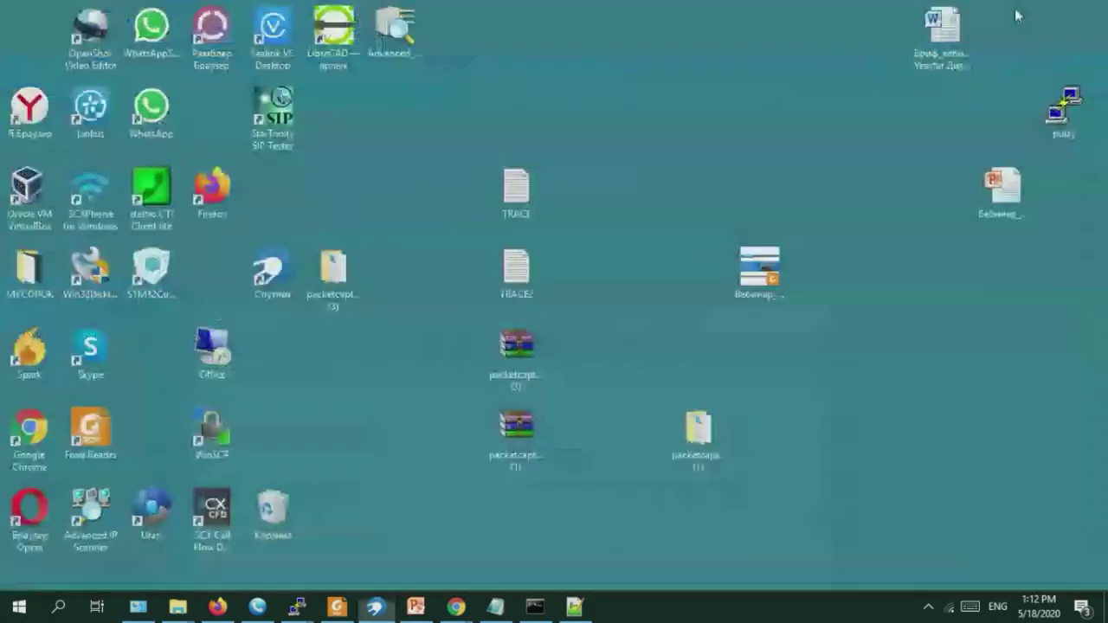
{"action": "key", "text": "ctrl+v"}
{"action": "mouse_move", "coordinate": [29, 26]}
{"action": "left_mouse_down"}
{"action": "mouse_move", "coordinate": [611, 165]}
{"action": "mouse_move", "coordinate": [620, 192]}
{"action": "left_mouse_up"}
{"action": "right_click", "coordinate": [620, 192]}
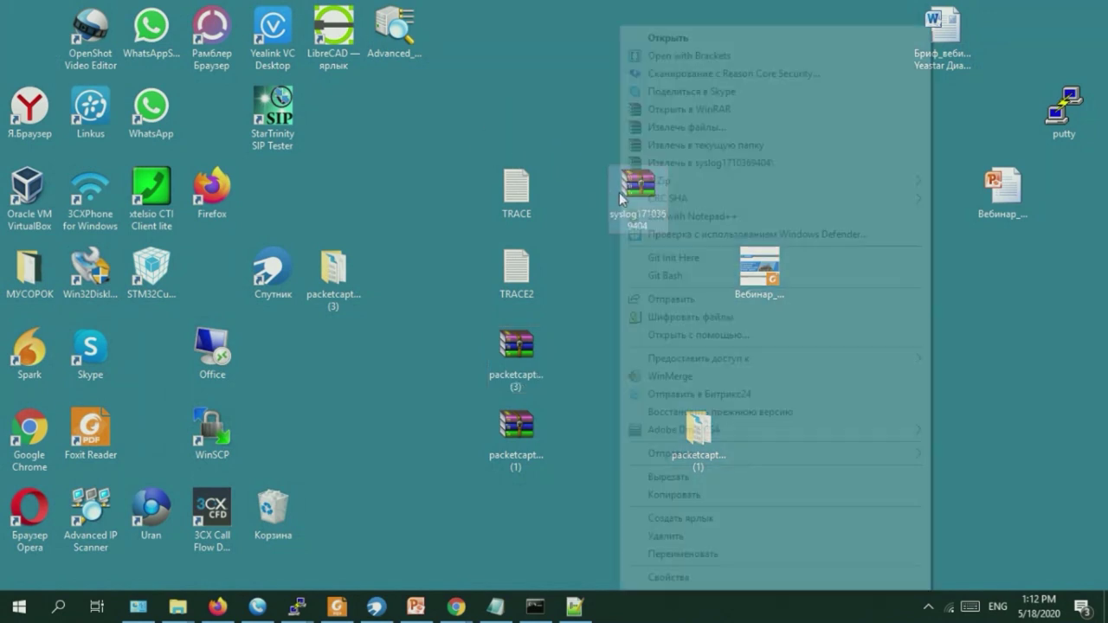
{"action": "left_click", "coordinate": [677, 163]}
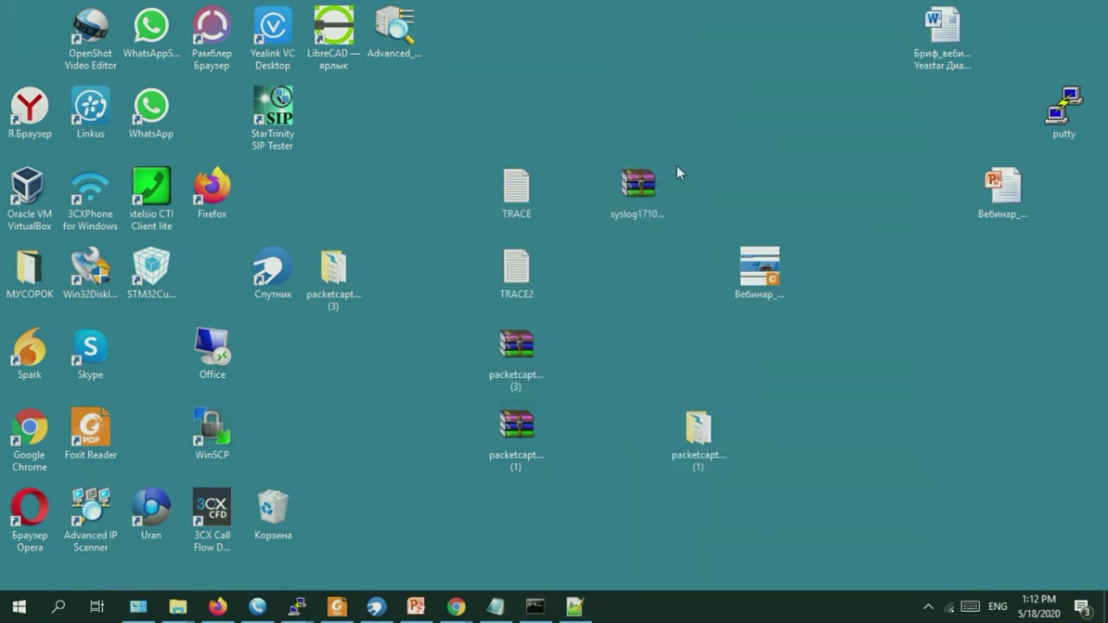
{"action": "left_click_drag", "start_coordinate": [29, 26], "coordinate": [635, 286]}
{"action": "double_click", "coordinate": [635, 286]}
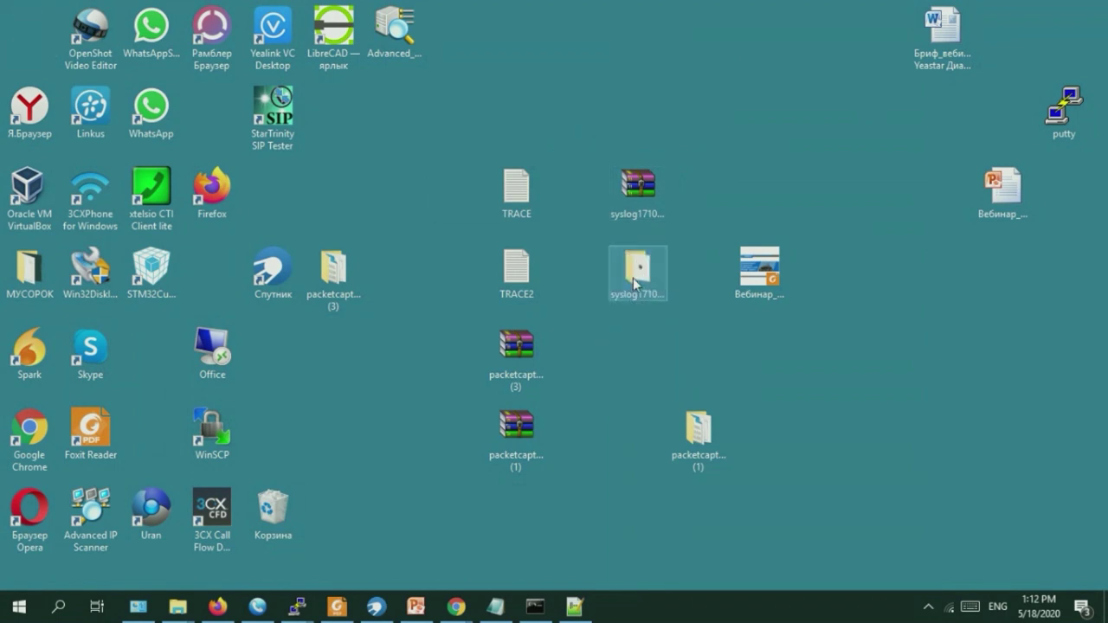
Extract 20200518.tar into its own folder and open the nested 20200518 folder containing the log files.
{"action": "left_click", "coordinate": [559, 139]}
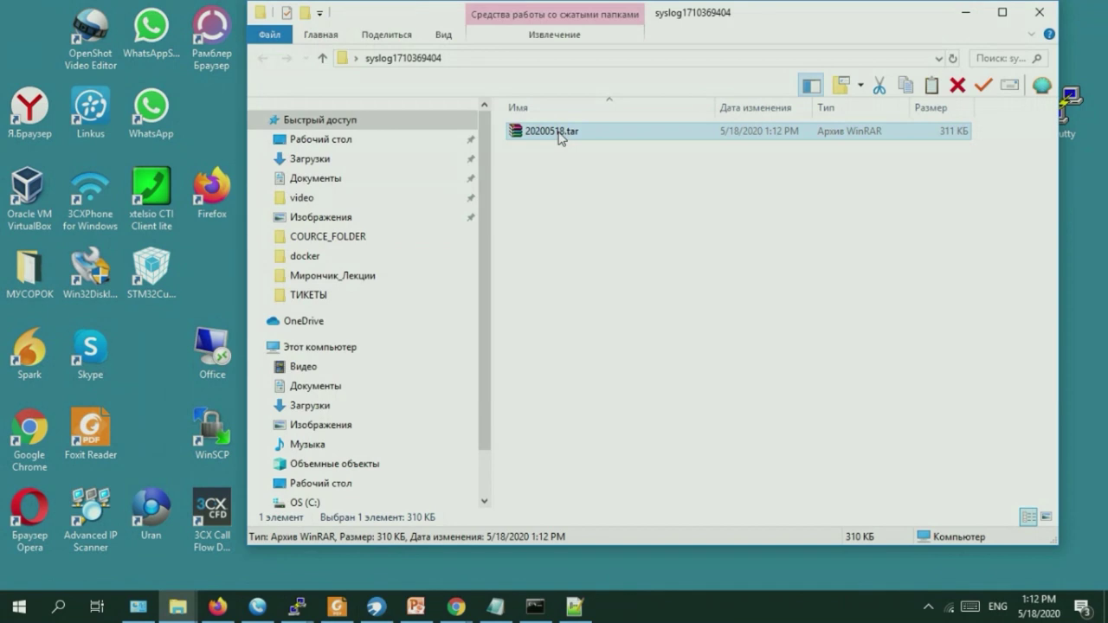
{"action": "right_click", "coordinate": [558, 137]}
{"action": "left_click", "coordinate": [610, 167]}
{"action": "left_click", "coordinate": [559, 151]}
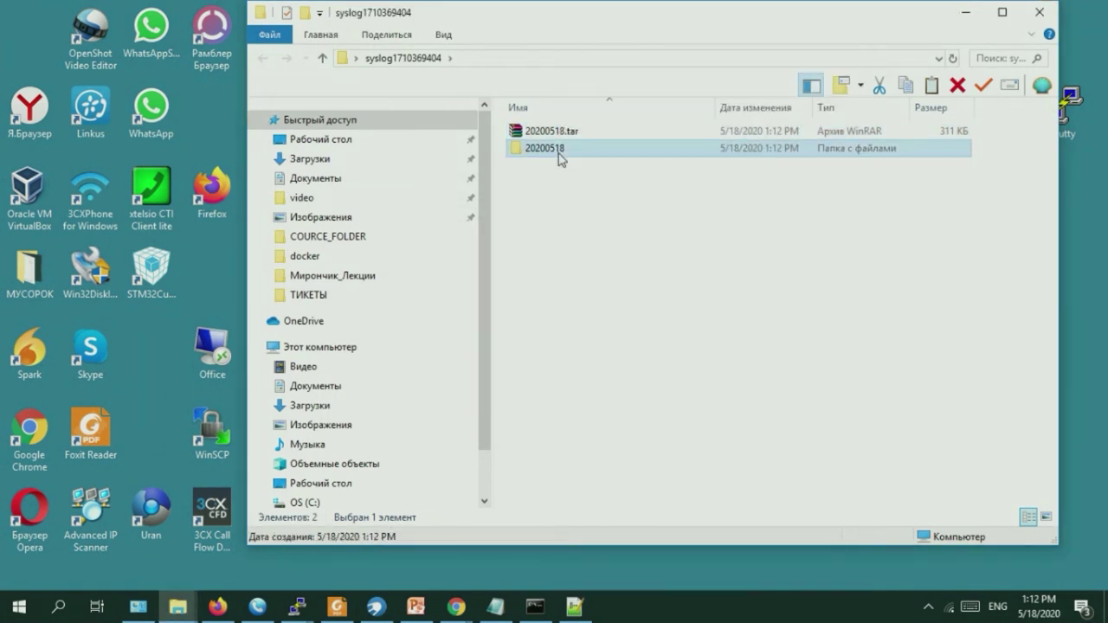
{"action": "double_click", "coordinate": [566, 152]}
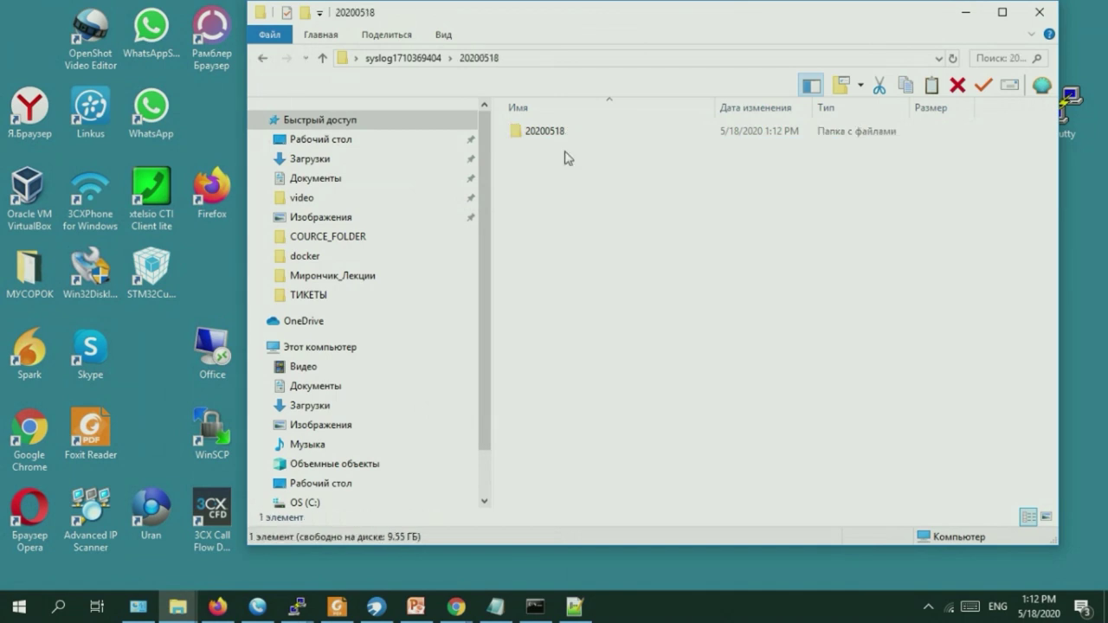
{"action": "double_click", "coordinate": [559, 136]}
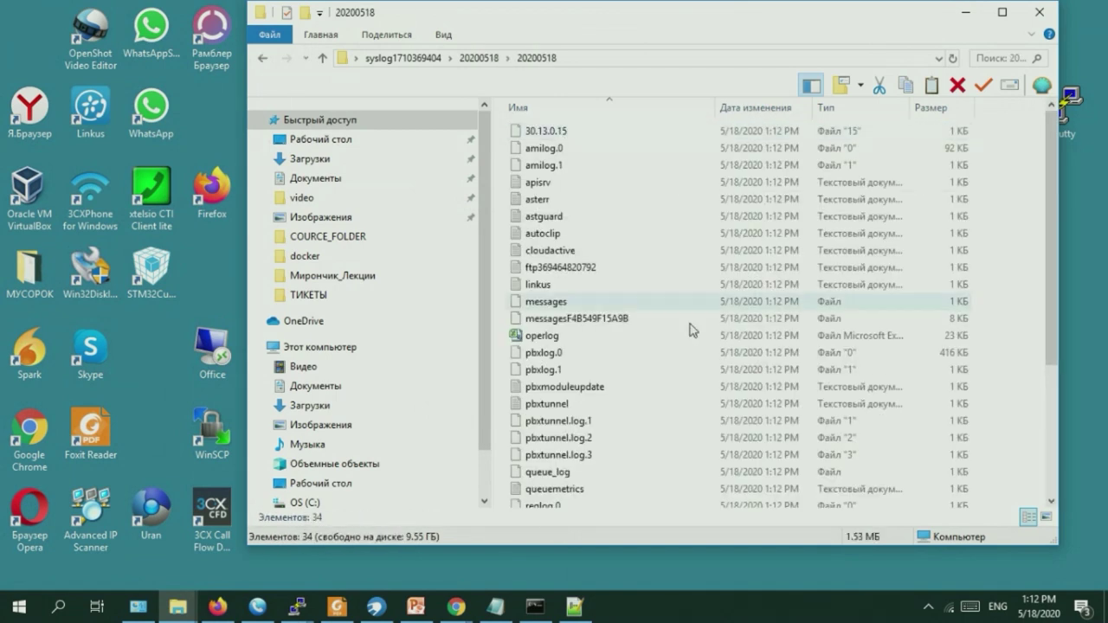
Open the pbxlog.0 file from the extracted logs in Notepad++ and decline reloading TRACE2.log.
{"action": "scroll", "coordinate": [736, 422], "scroll_direction": "down", "scroll_amount": 4}
{"action": "scroll", "coordinate": [732, 424], "scroll_direction": "up", "scroll_amount": 4}
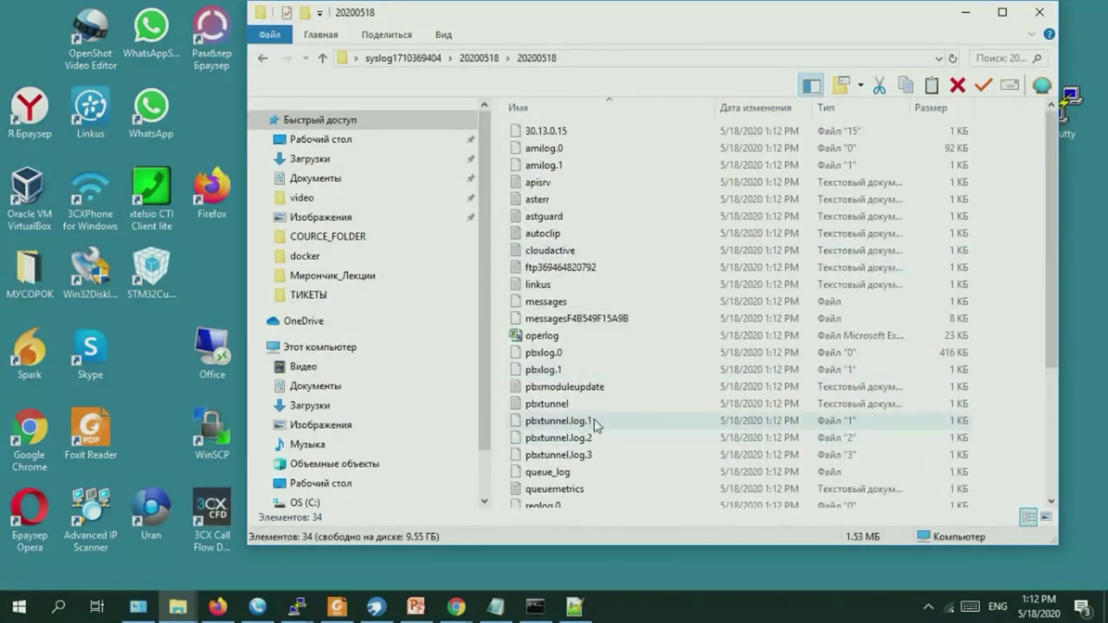
{"action": "scroll", "coordinate": [595, 425], "scroll_direction": "down", "scroll_amount": 1}
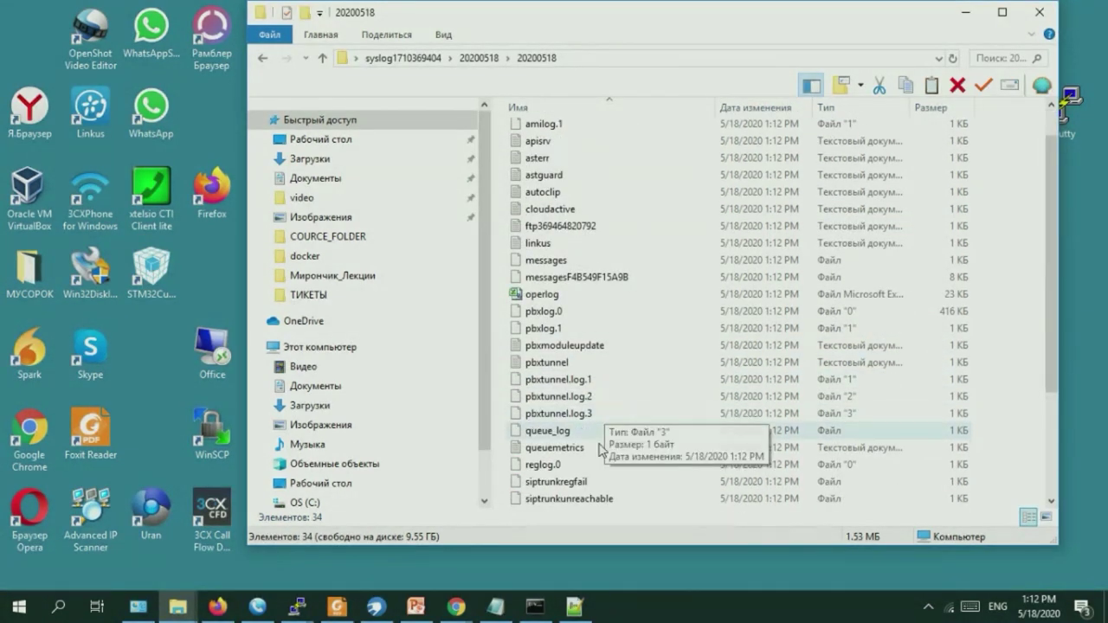
{"action": "left_click", "coordinate": [563, 317]}
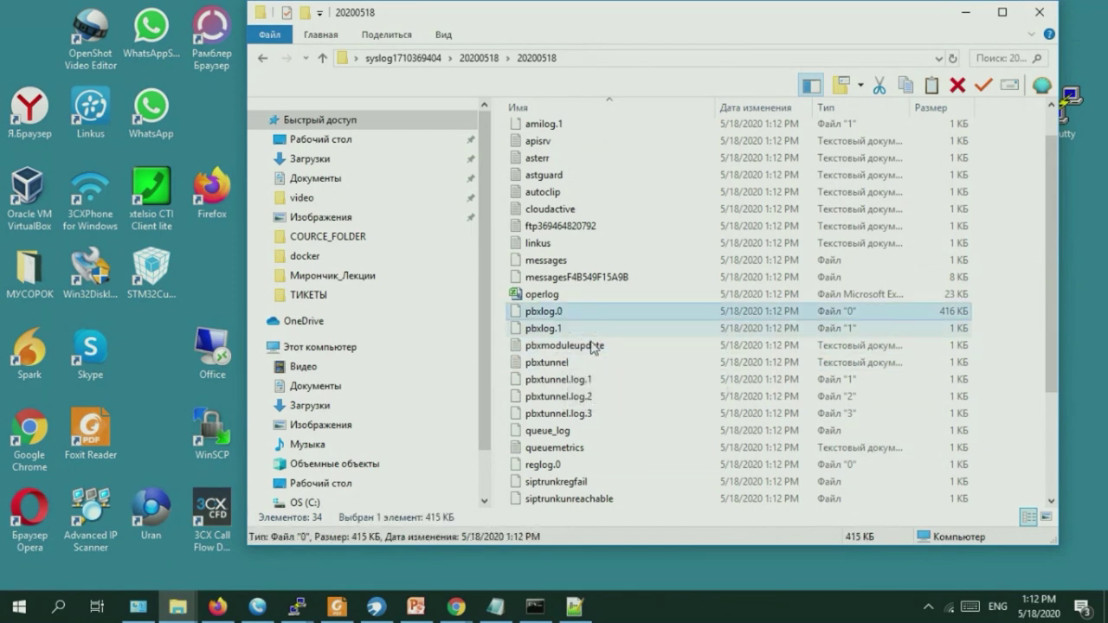
{"action": "scroll", "coordinate": [620, 414], "scroll_direction": "down", "scroll_amount": 3}
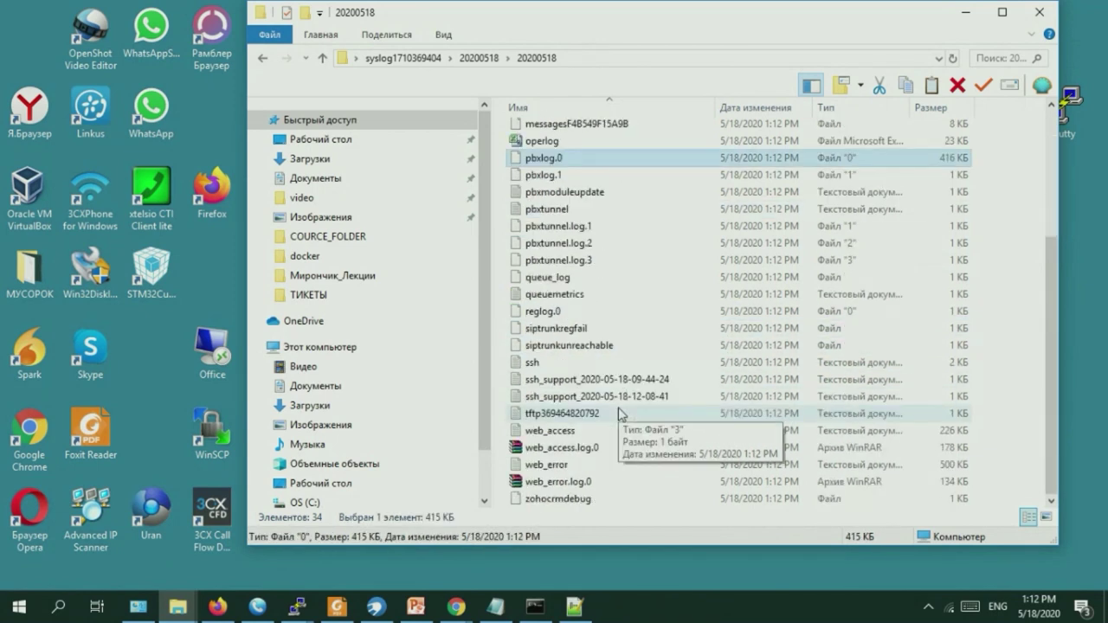
{"action": "scroll", "coordinate": [610, 382], "scroll_direction": "up", "scroll_amount": 4}
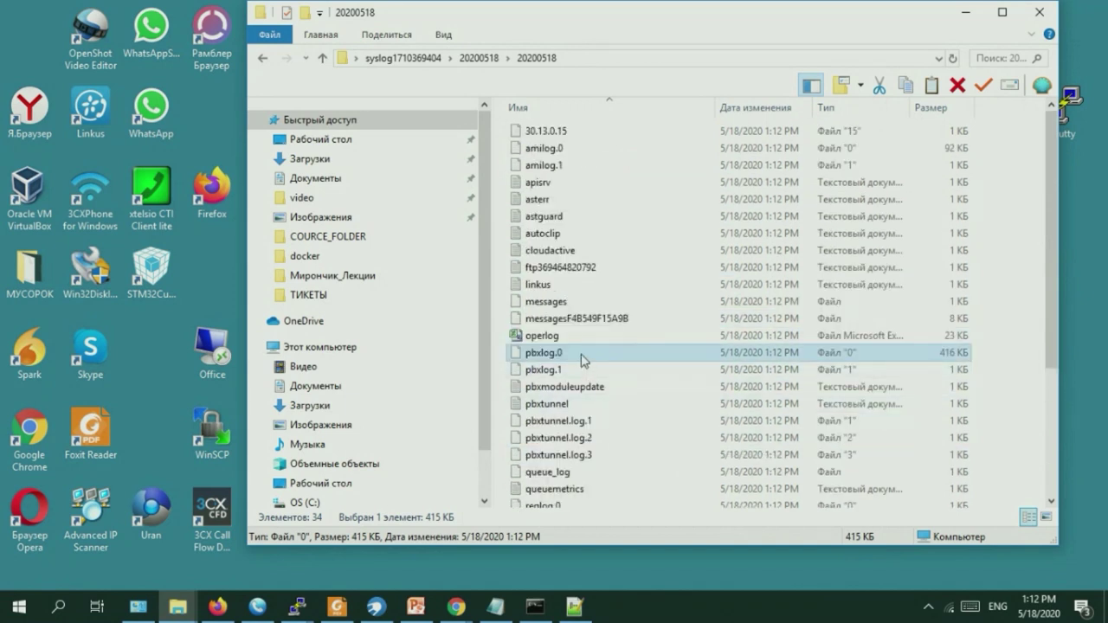
{"action": "right_click", "coordinate": [583, 360]}
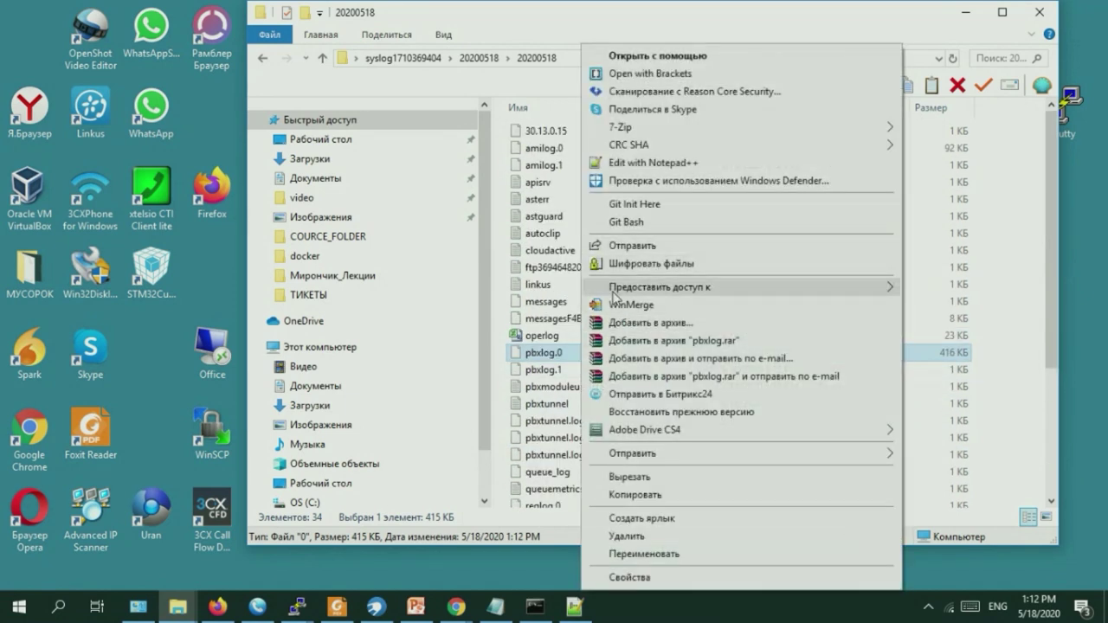
{"action": "left_click", "coordinate": [651, 163]}
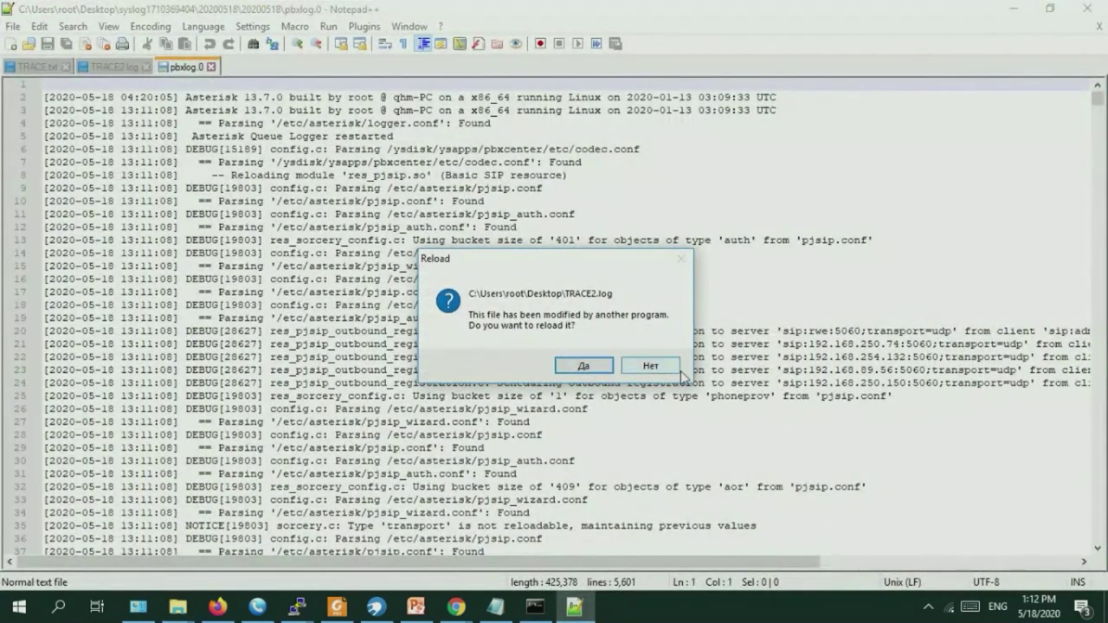
{"action": "left_click", "coordinate": [651, 366]}
Examine the SIP requests and responses near the end of the pbxlog.0 file.
{"action": "left_click_drag", "start_coordinate": [1098, 102], "coordinate": [1097, 534]}
{"action": "scroll", "coordinate": [820, 362], "scroll_direction": "up", "scroll_amount": 6}
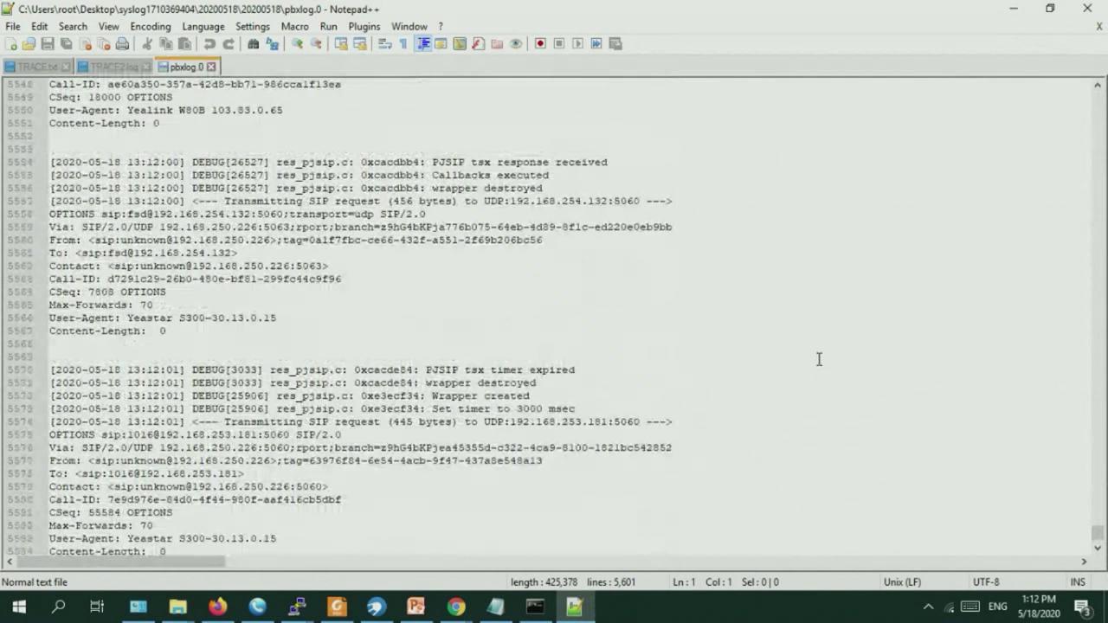
{"action": "scroll", "coordinate": [823, 357], "scroll_direction": "down", "scroll_amount": 4}
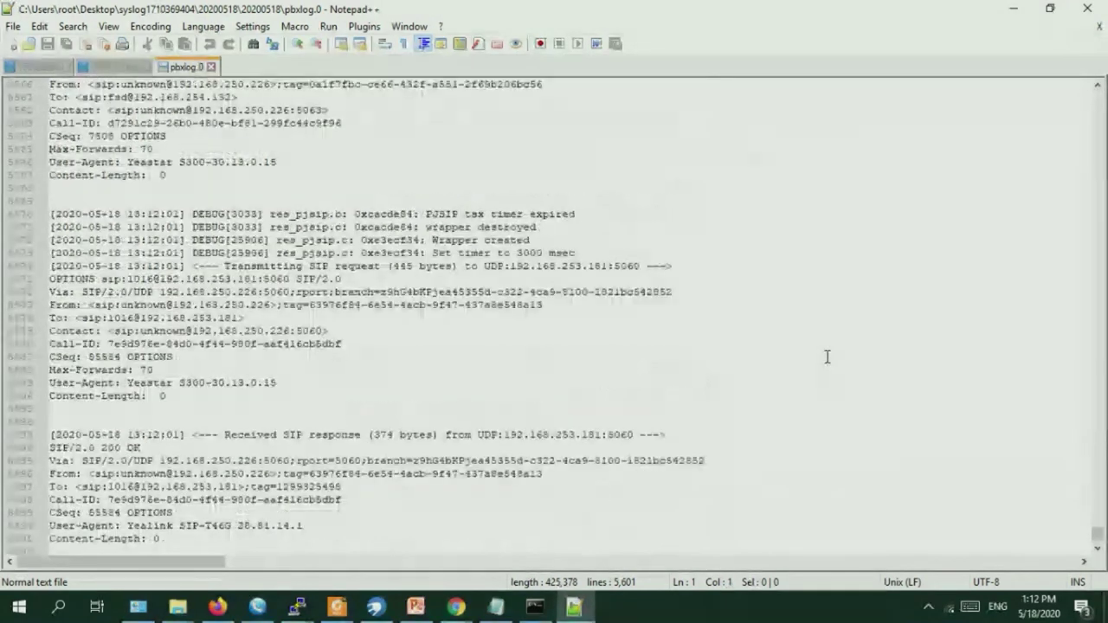
{"action": "scroll", "coordinate": [827, 355], "scroll_direction": "up", "scroll_amount": 3}
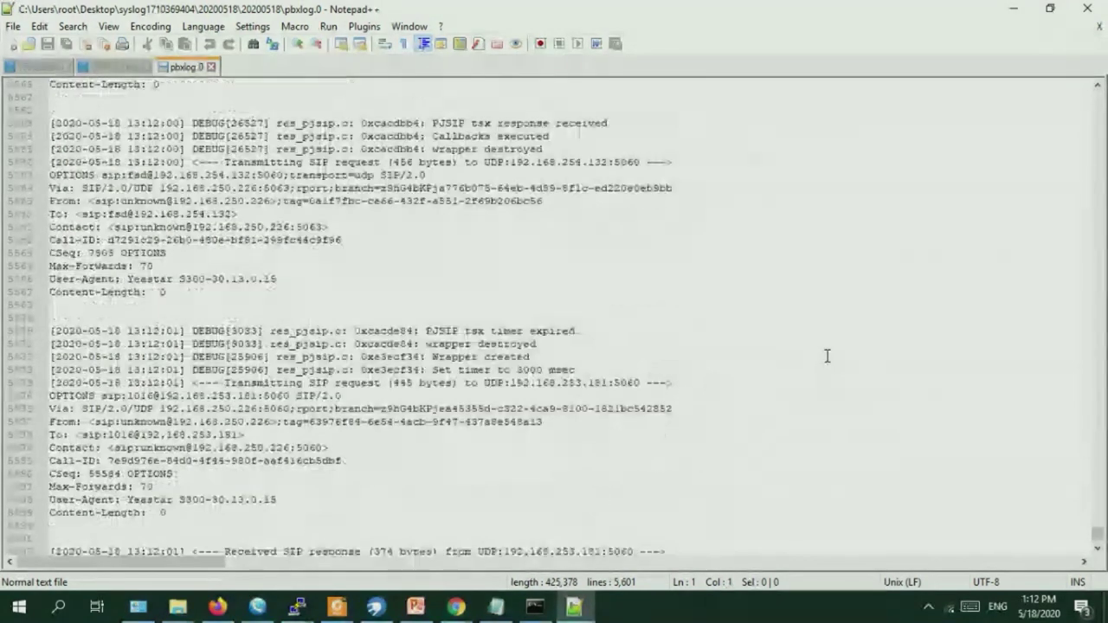
{"action": "scroll", "coordinate": [827, 356], "scroll_direction": "up", "scroll_amount": 20}
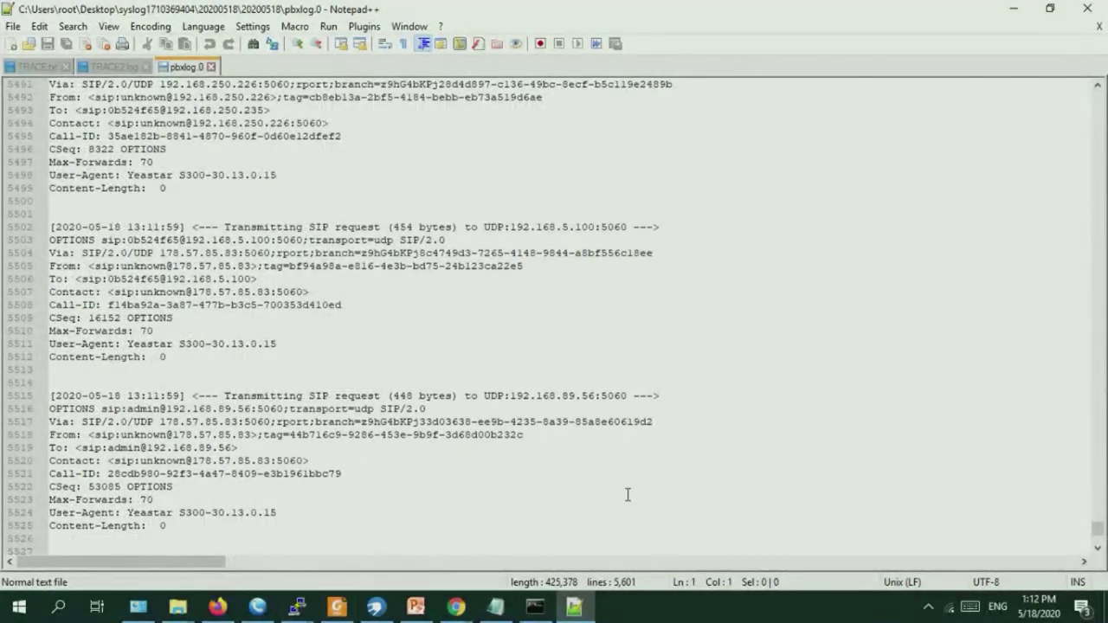
{"action": "scroll", "coordinate": [818, 294], "scroll_direction": "up", "scroll_amount": 7}
{"action": "scroll", "coordinate": [823, 296], "scroll_direction": "up", "scroll_amount": 6}
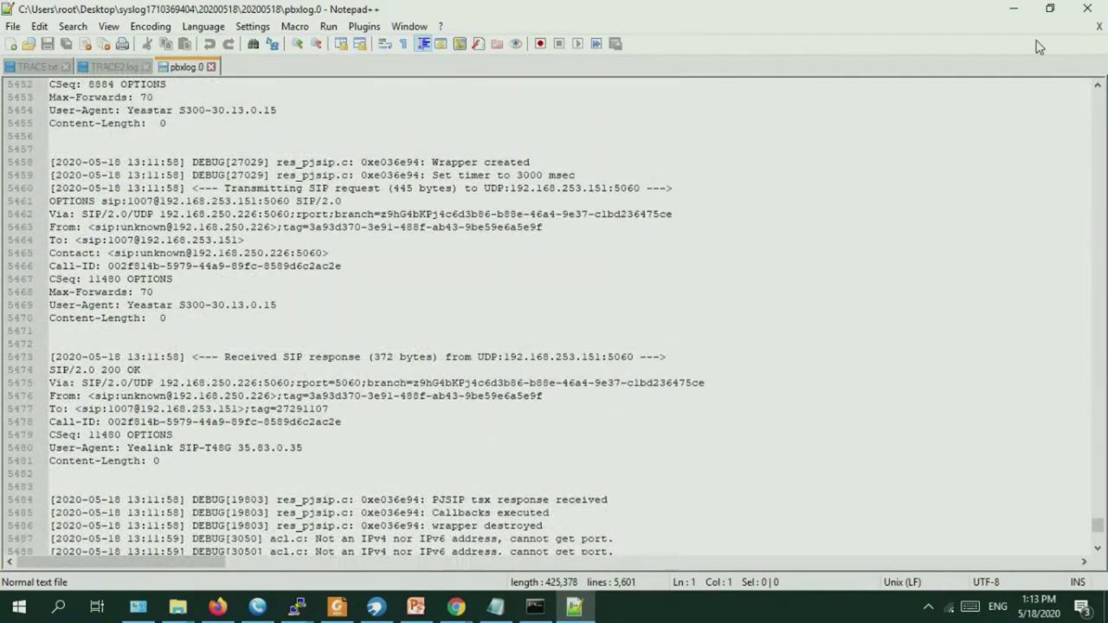
Switch to Chrome, review the Yeastar S300 system log debug settings for SIP and RTP, and minimize the browser.
{"action": "left_click", "coordinate": [1013, 9]}
{"action": "left_click", "coordinate": [218, 608]}
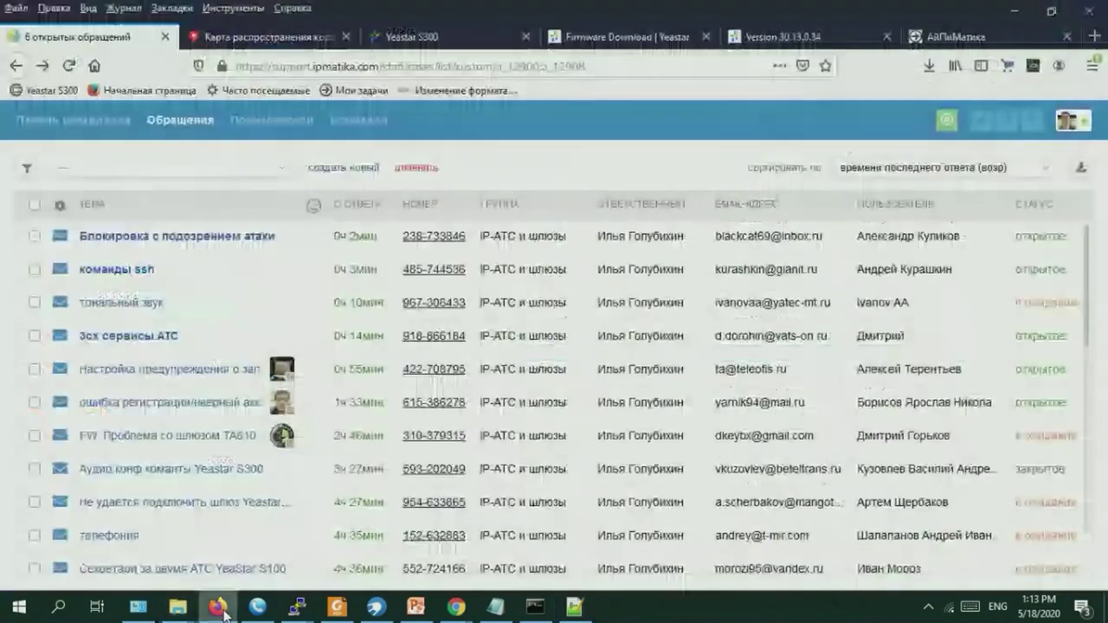
{"action": "left_click", "coordinate": [1013, 9]}
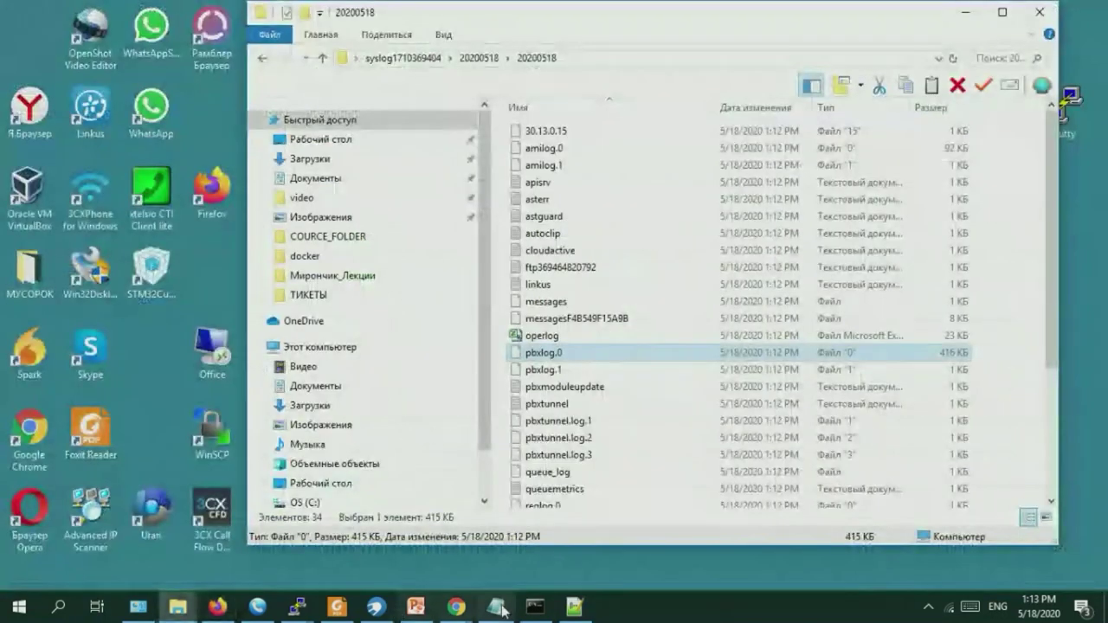
{"action": "left_click", "coordinate": [456, 608]}
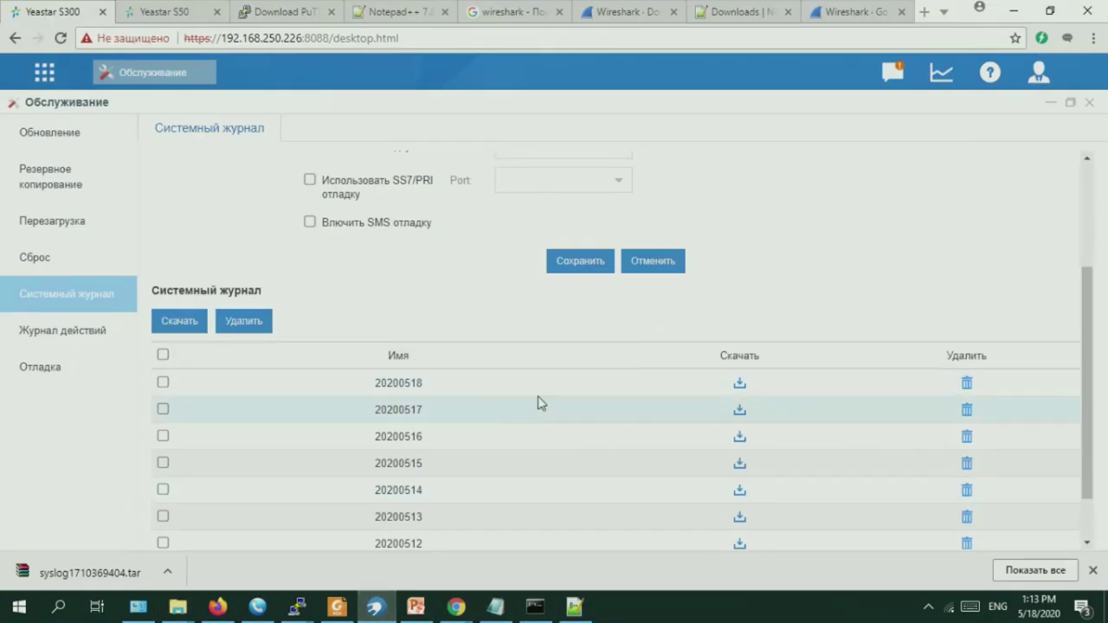
{"action": "scroll", "coordinate": [564, 302], "scroll_direction": "up", "scroll_amount": 2}
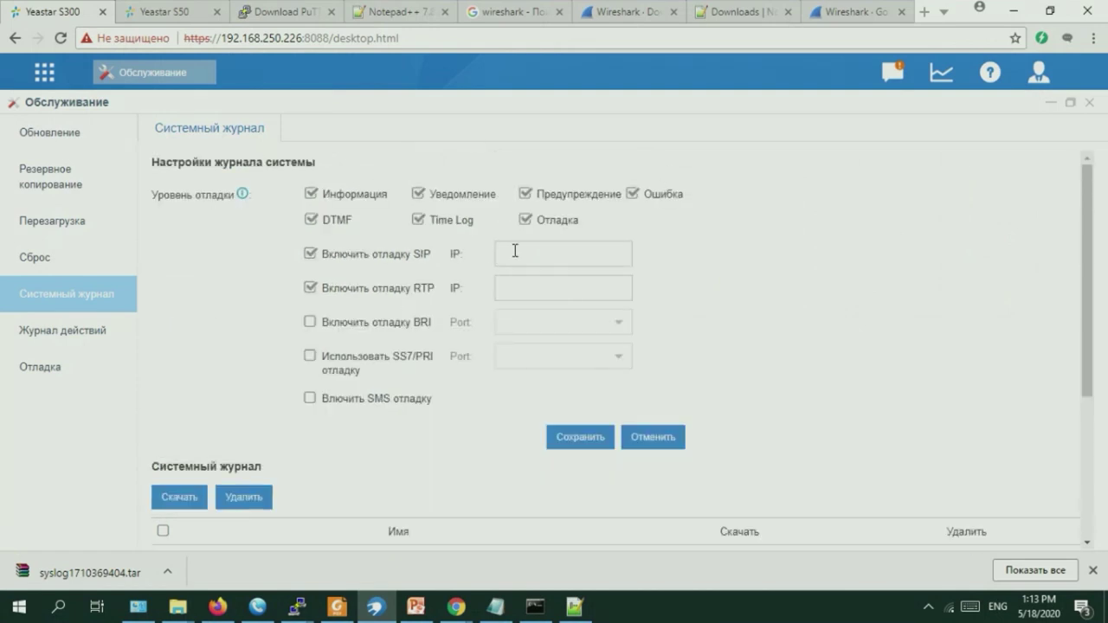
{"action": "left_click", "coordinate": [1014, 10]}
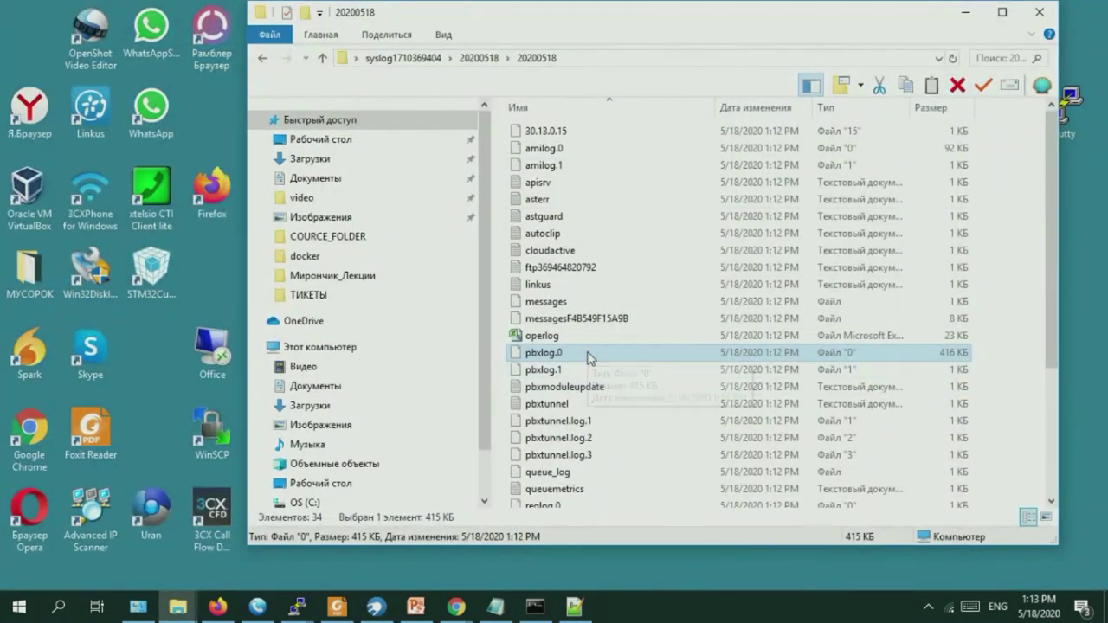
Return to pbxlog.0 in Notepad++ without reloading TRACE2.log, and look through the latest SIP messages at the log's end.
{"action": "left_click", "coordinate": [574, 608]}
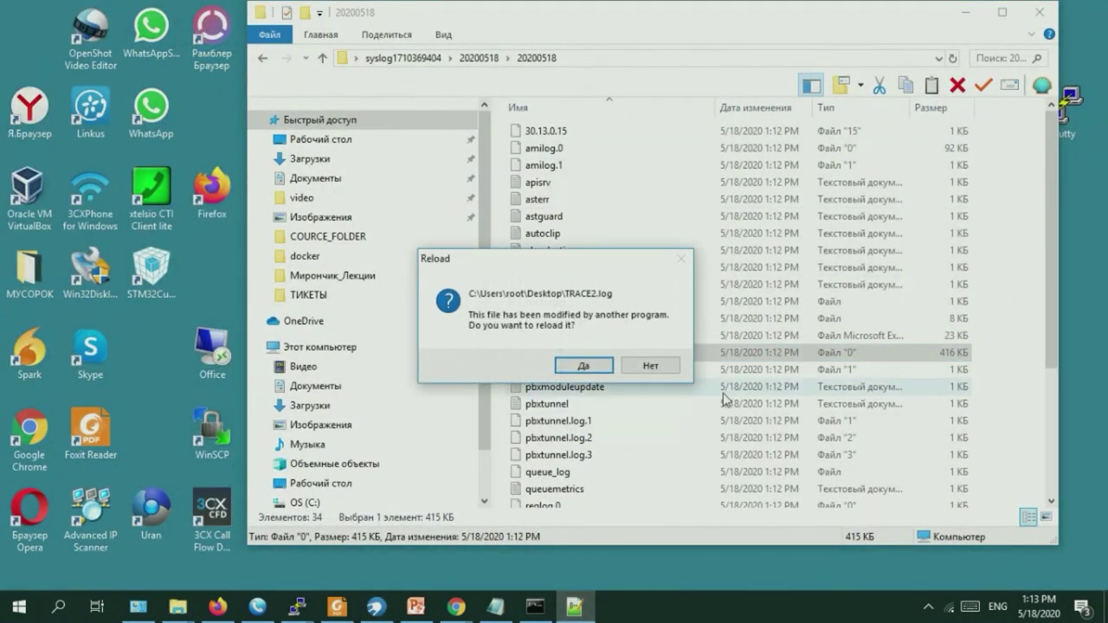
{"action": "left_click", "coordinate": [649, 366]}
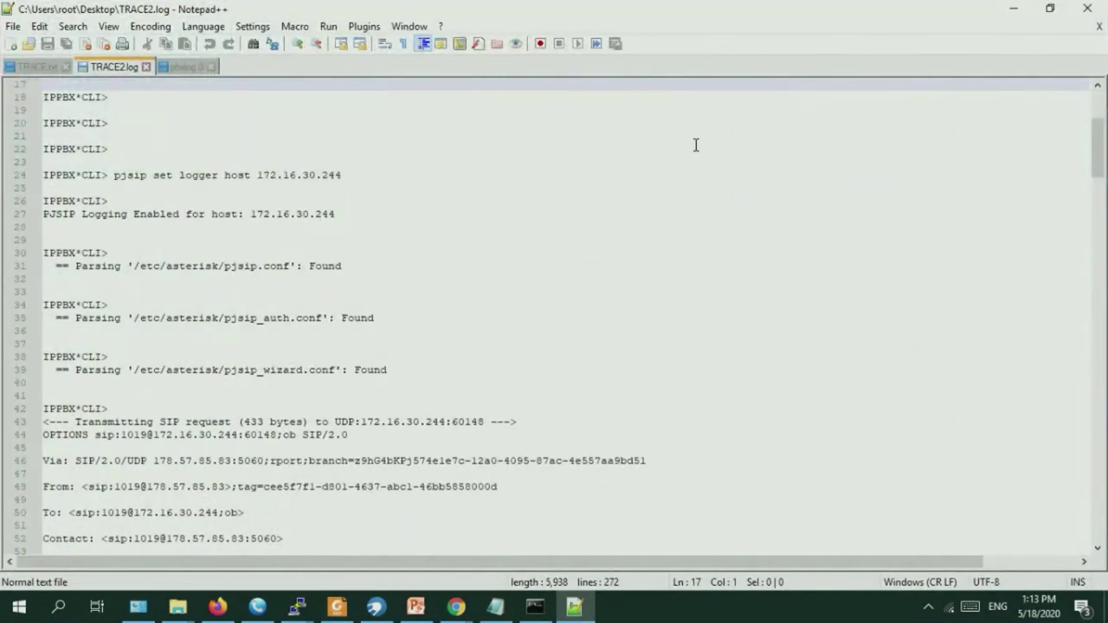
{"action": "left_click", "coordinate": [170, 69]}
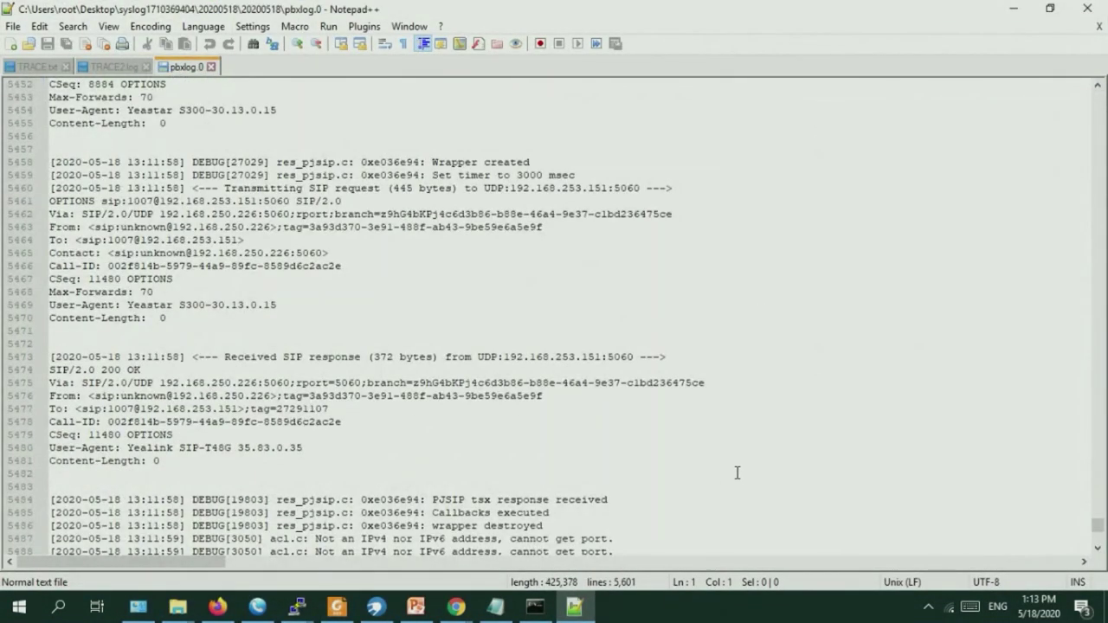
{"action": "scroll", "coordinate": [737, 473], "scroll_direction": "down", "scroll_amount": 2}
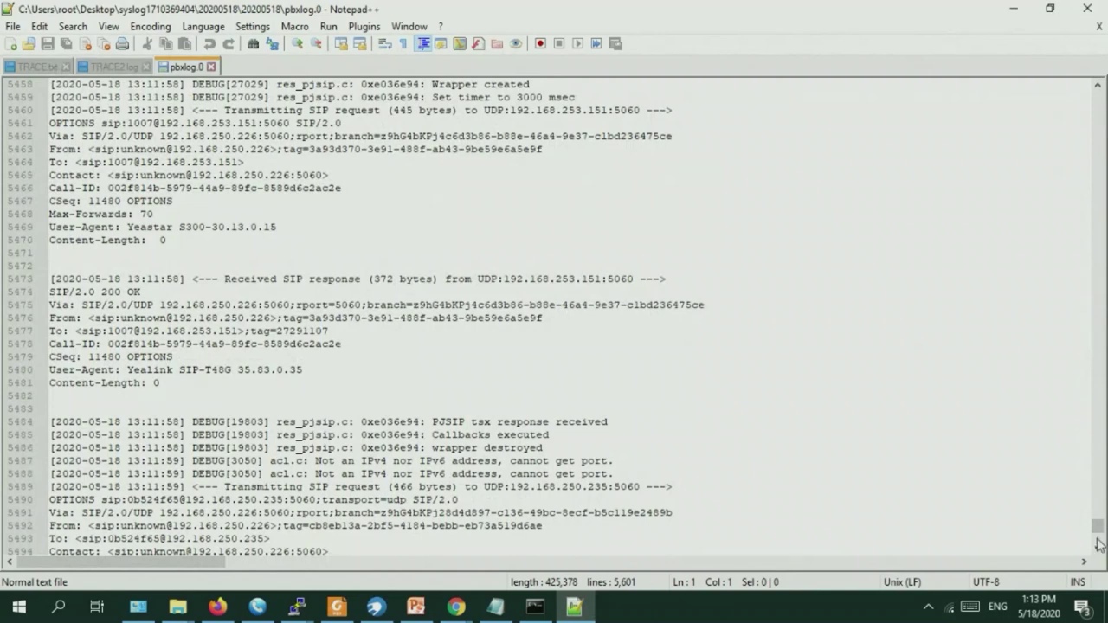
{"action": "left_click", "coordinate": [1098, 544]}
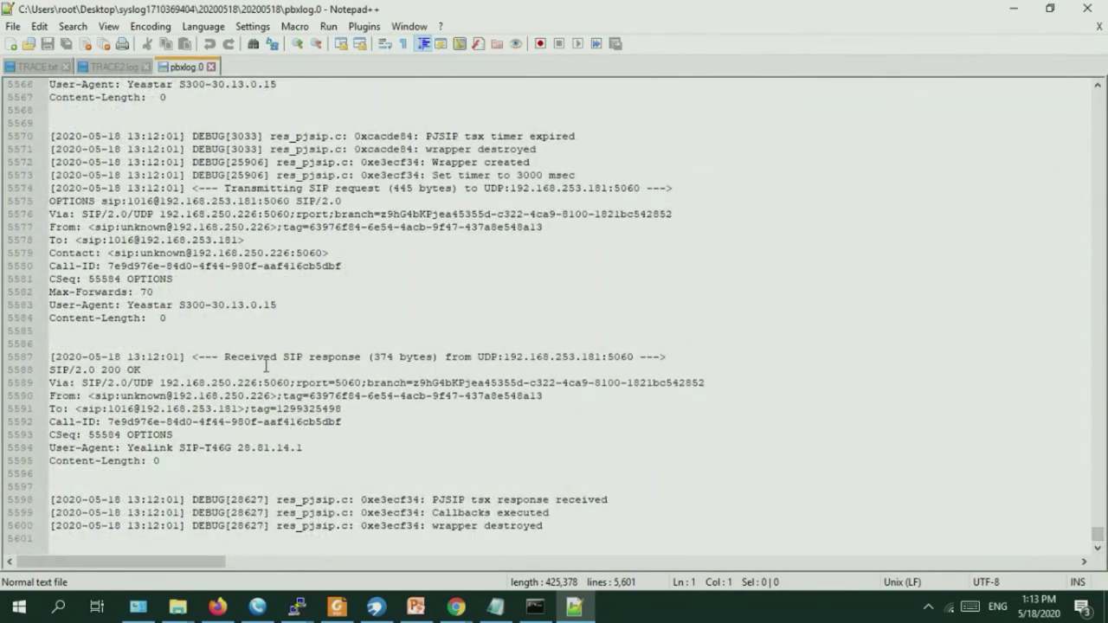
{"action": "scroll", "coordinate": [330, 323], "scroll_direction": "up", "scroll_amount": 8}
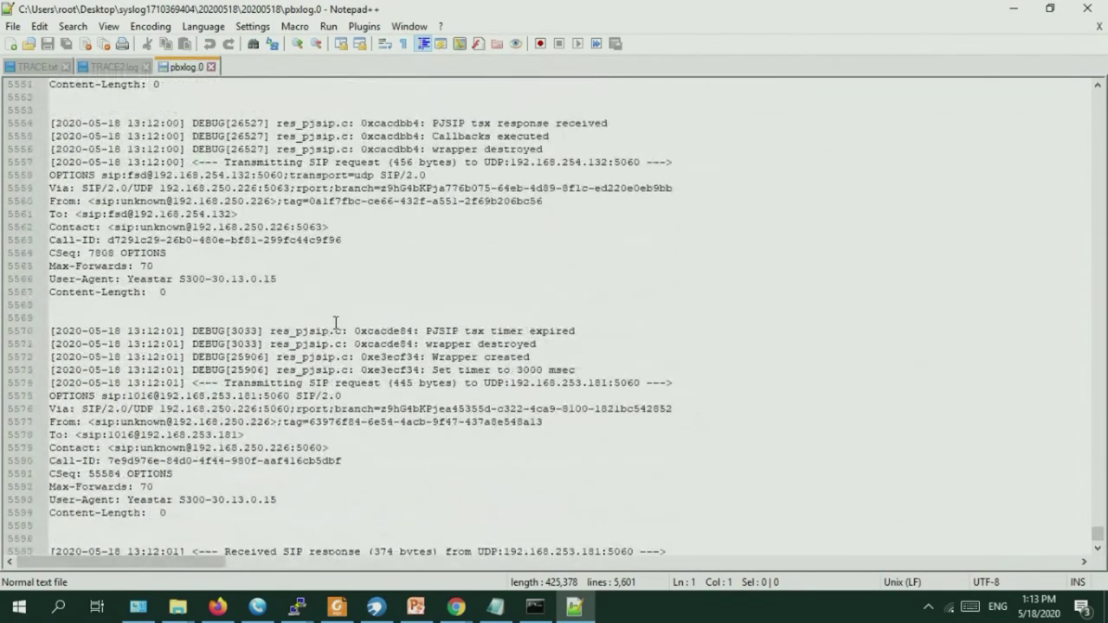
{"action": "scroll", "coordinate": [336, 323], "scroll_direction": "up", "scroll_amount": 15}
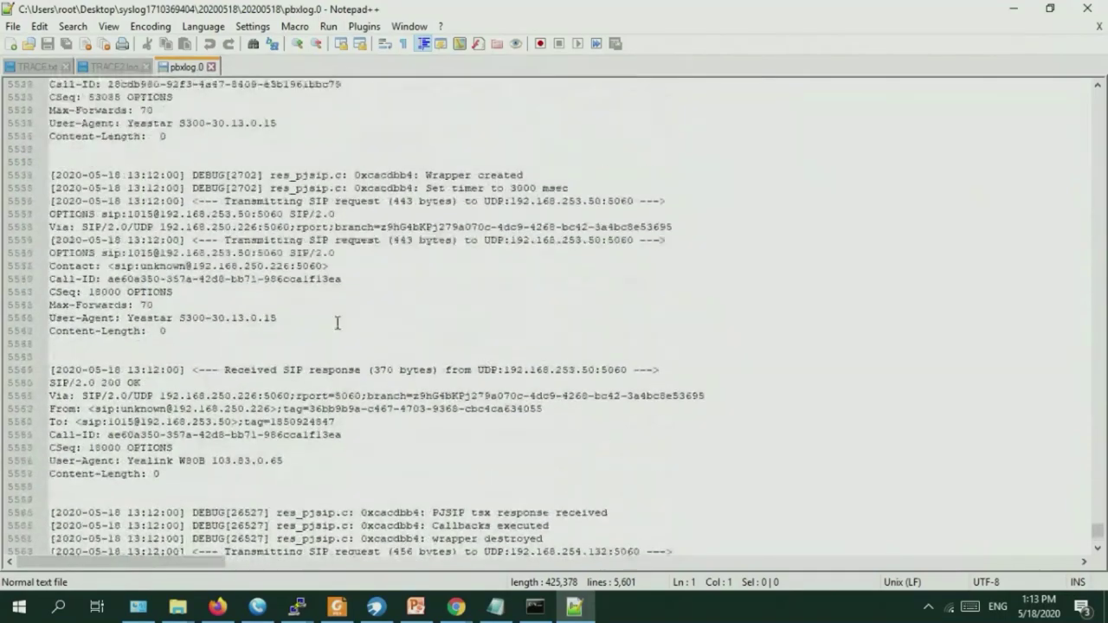
Search the pbxlog.0 log for INVITE and go through the first two matches.
{"action": "scroll", "coordinate": [342, 323], "scroll_direction": "up", "scroll_amount": 20}
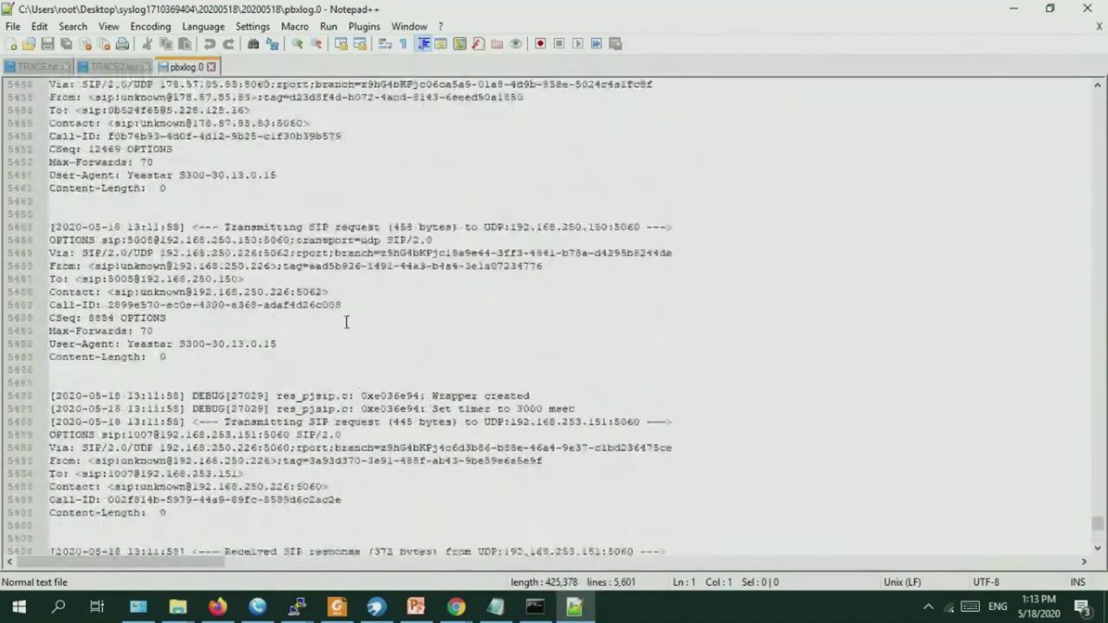
{"action": "scroll", "coordinate": [348, 323], "scroll_direction": "up", "scroll_amount": 12}
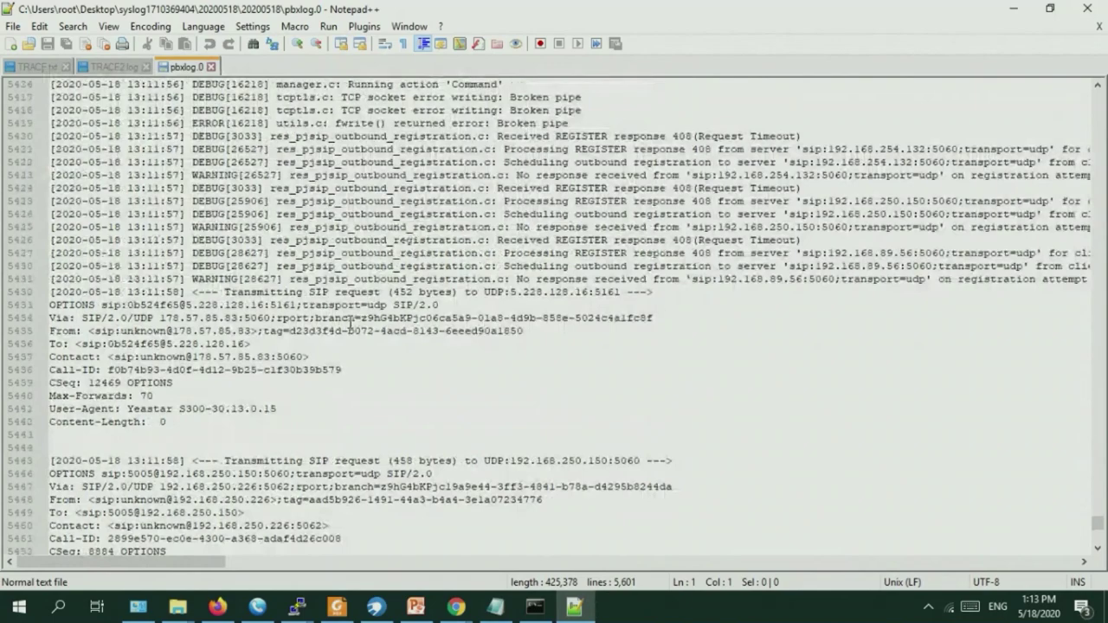
{"action": "scroll", "coordinate": [350, 321], "scroll_direction": "up", "scroll_amount": 10}
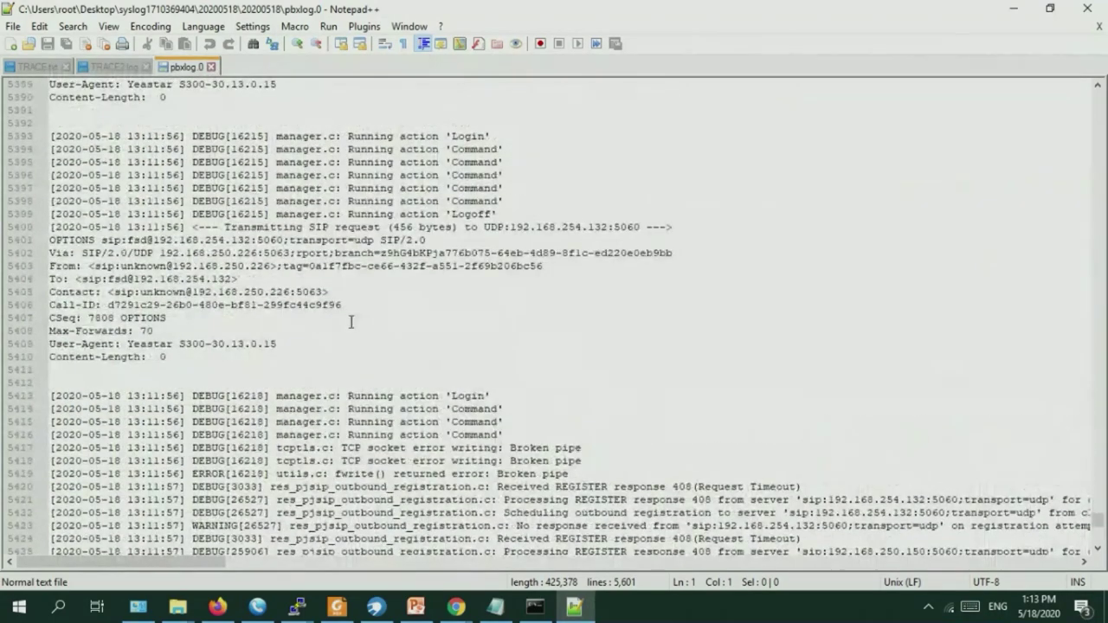
{"action": "scroll", "coordinate": [351, 322], "scroll_direction": "up", "scroll_amount": 12}
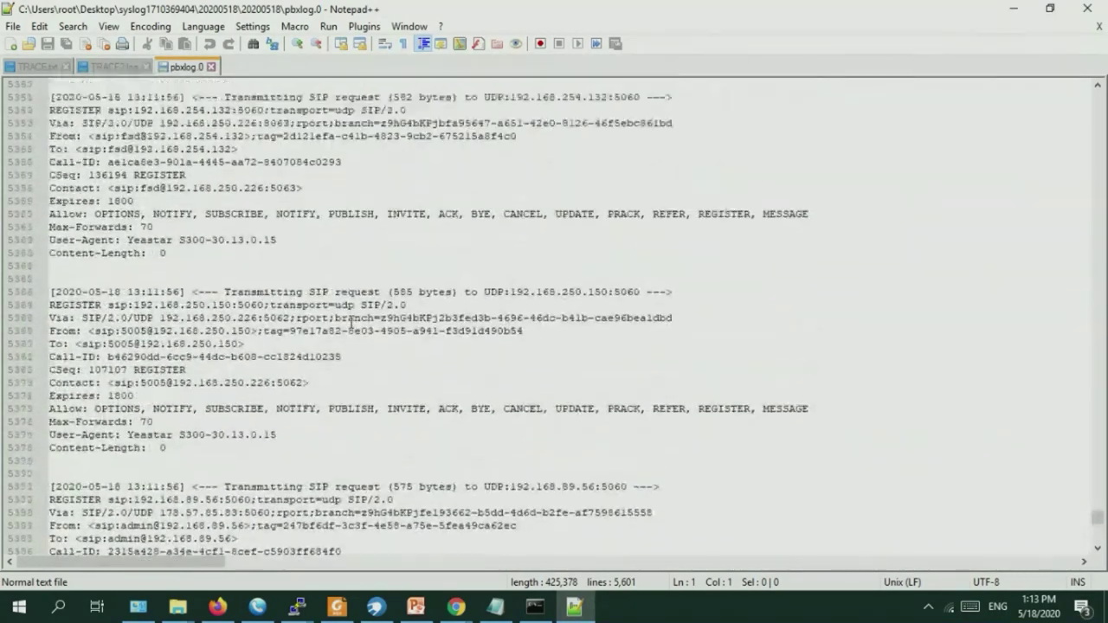
{"action": "scroll", "coordinate": [351, 322], "scroll_direction": "up", "scroll_amount": 13}
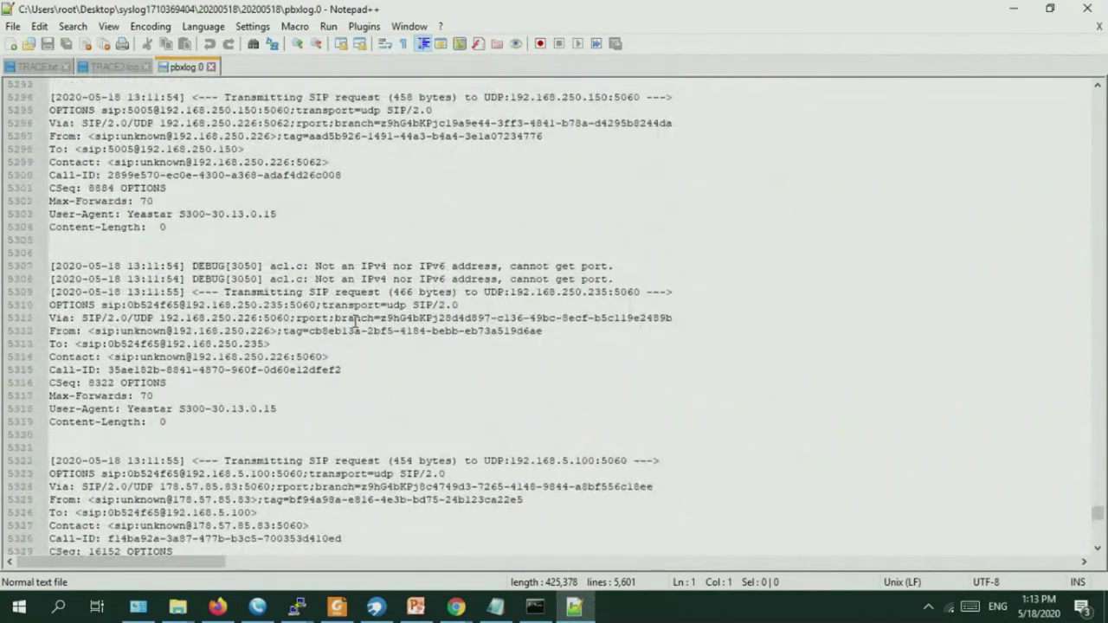
{"action": "left_click", "coordinate": [759, 202]}
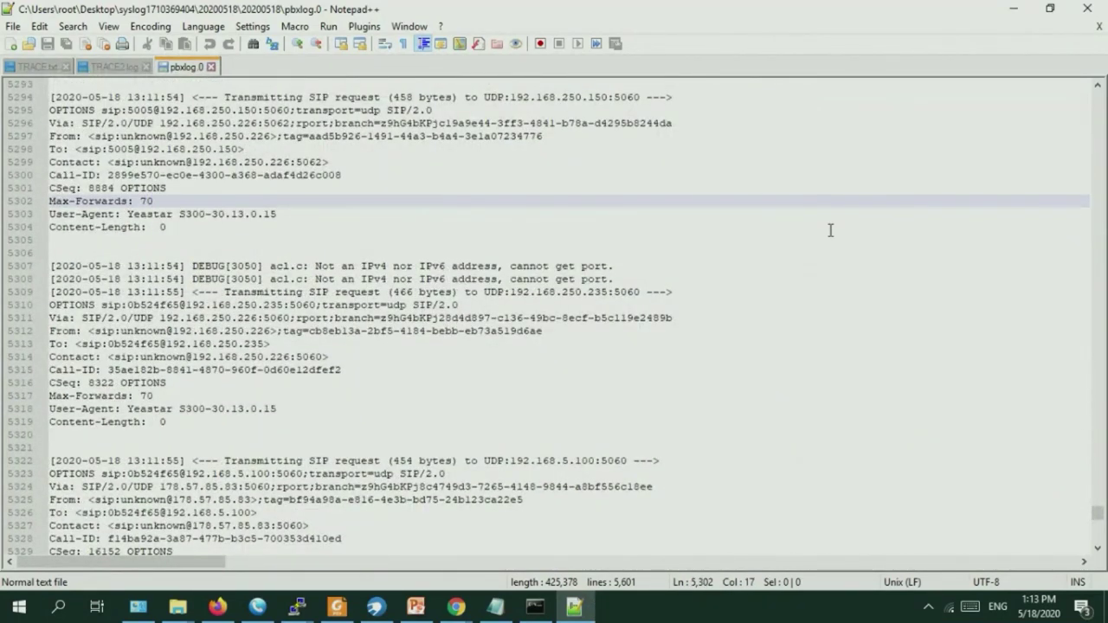
{"action": "key", "text": "ctrl+f"}
{"action": "type", "text": "INVITE"}
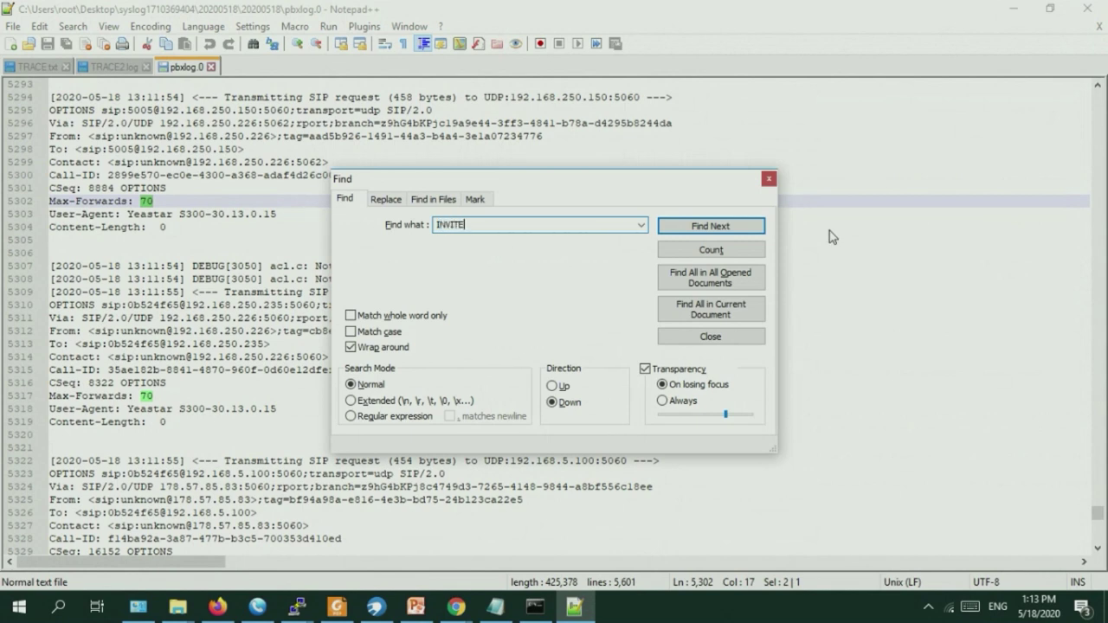
{"action": "left_click", "coordinate": [743, 228]}
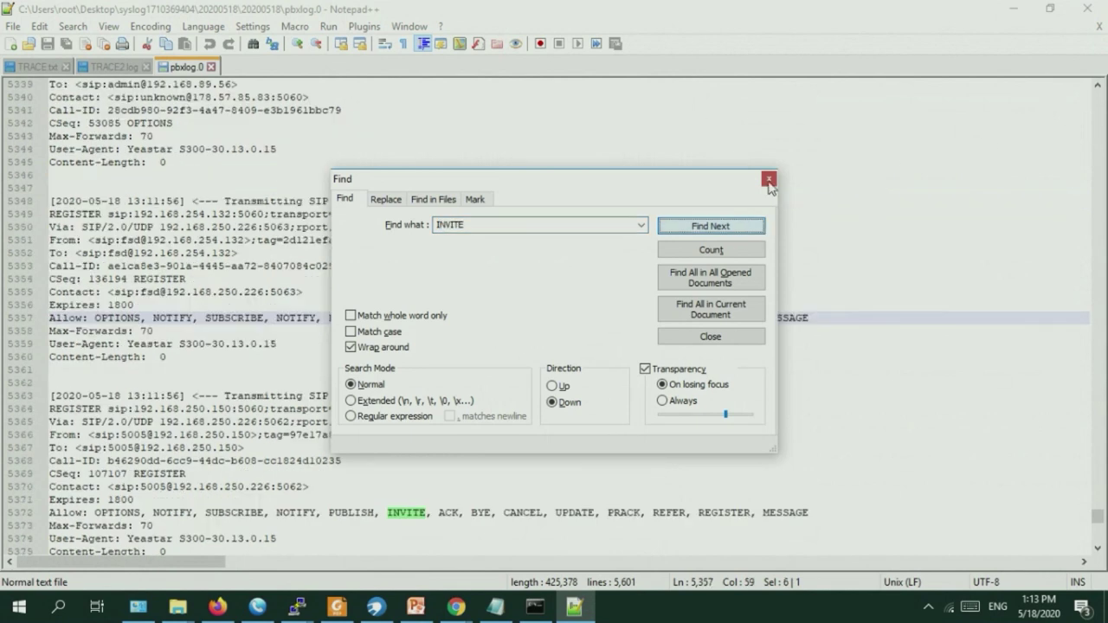
{"action": "left_click", "coordinate": [745, 227]}
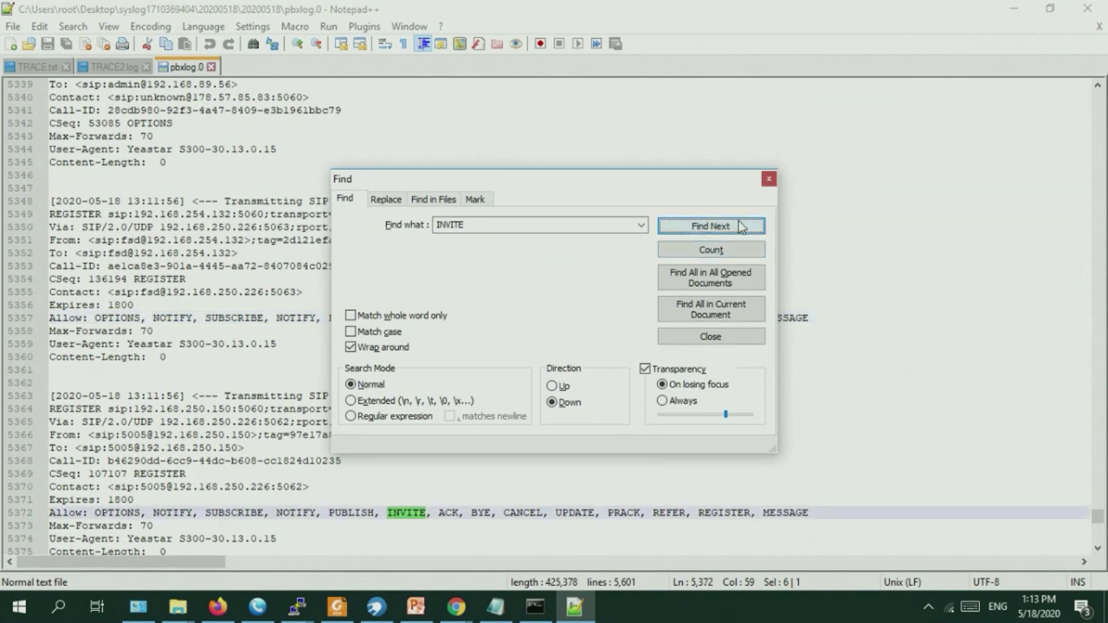
{"action": "left_click", "coordinate": [769, 179]}
Search the log for the SIP request line text "INVITE sip:".
{"action": "left_click_drag", "start_coordinate": [1098, 519], "coordinate": [1098, 559]}
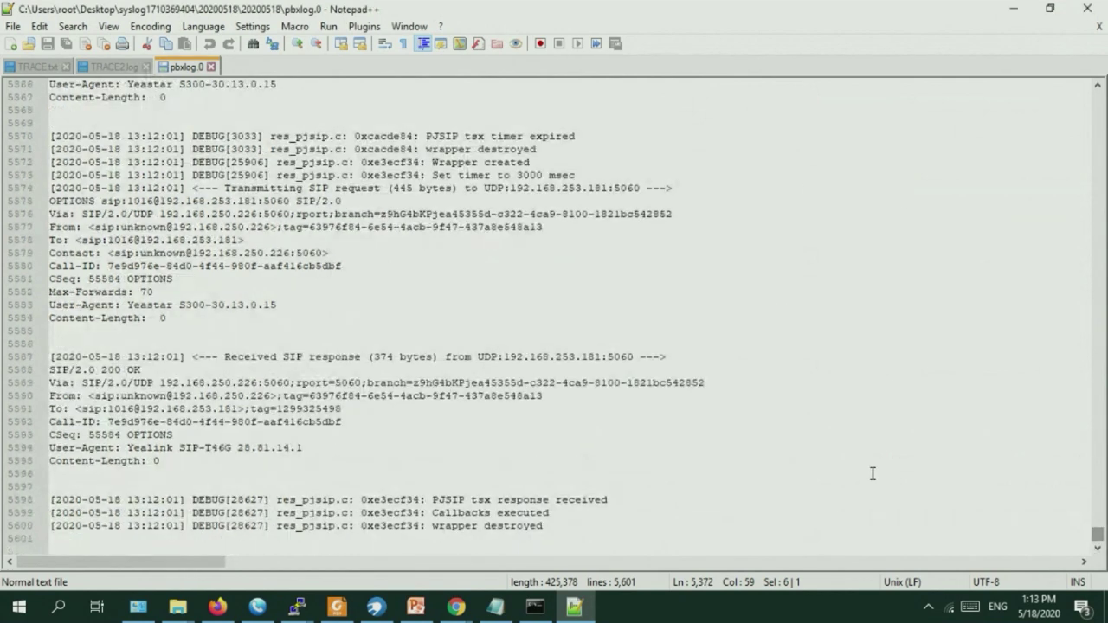
{"action": "scroll", "coordinate": [544, 254], "scroll_direction": "up", "scroll_amount": 15}
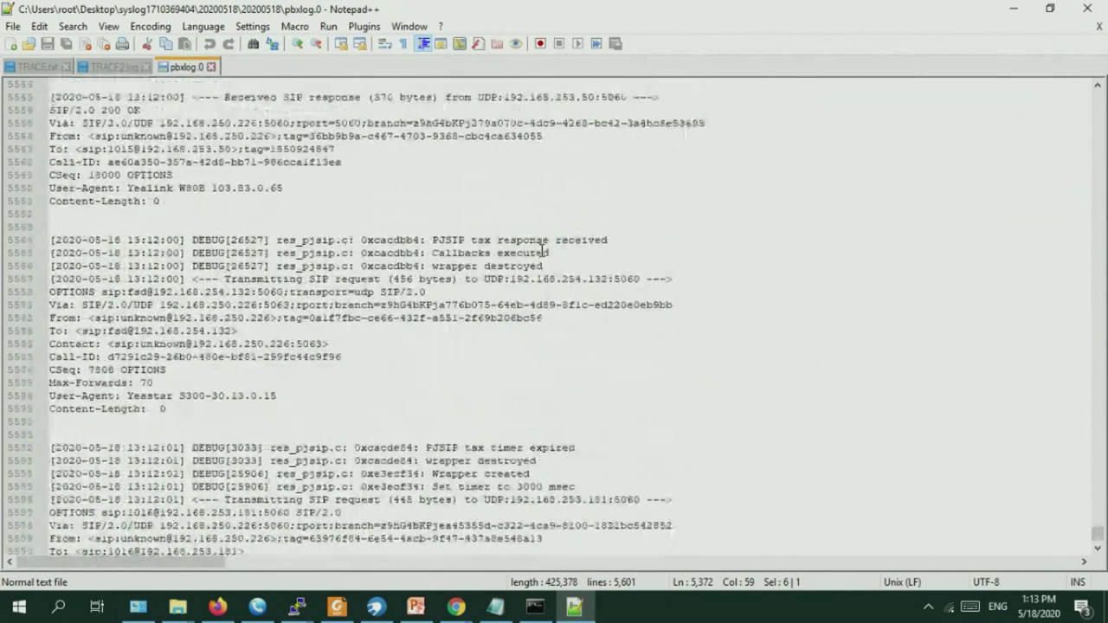
{"action": "scroll", "coordinate": [544, 245], "scroll_direction": "up", "scroll_amount": 10}
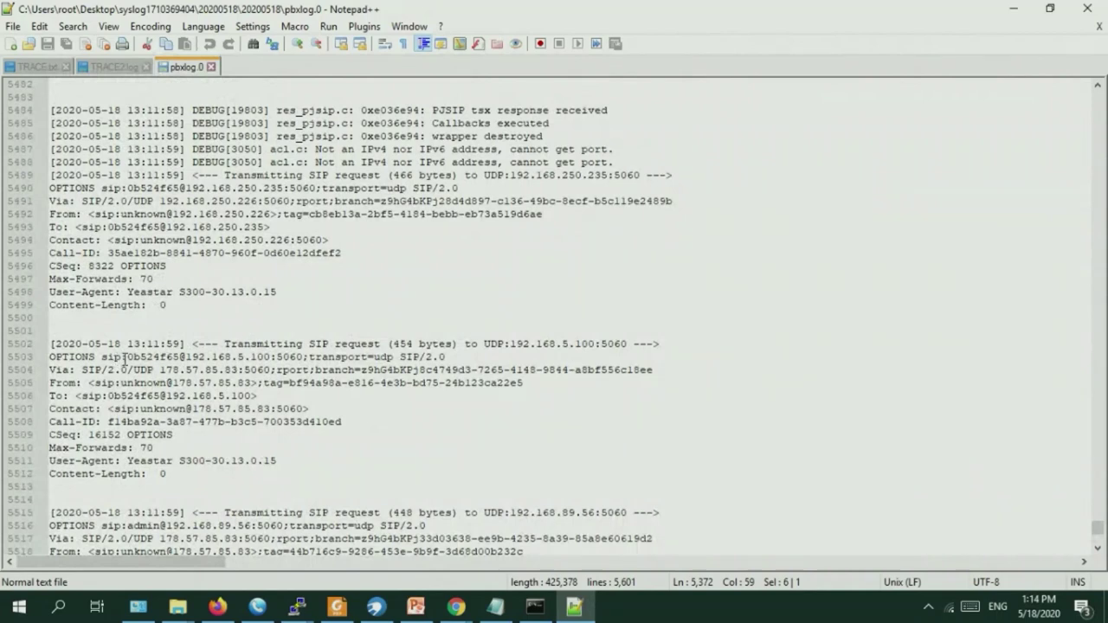
{"action": "left_click_drag", "start_coordinate": [127, 358], "coordinate": [104, 363]}
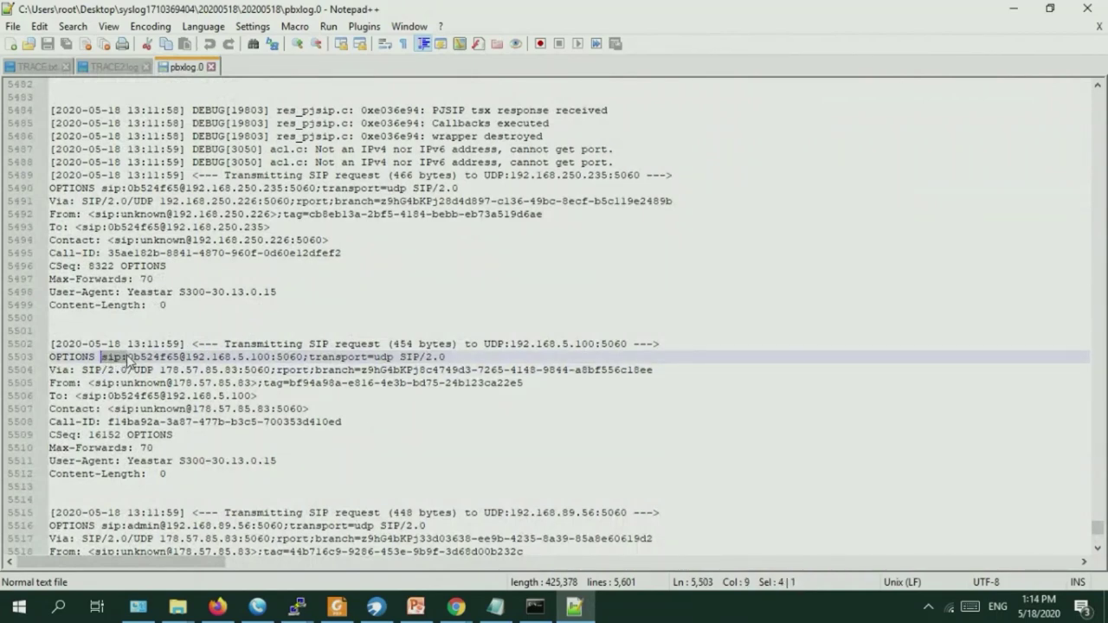
{"action": "key", "text": "ctrl+f"}
{"action": "left_click", "coordinate": [486, 229]}
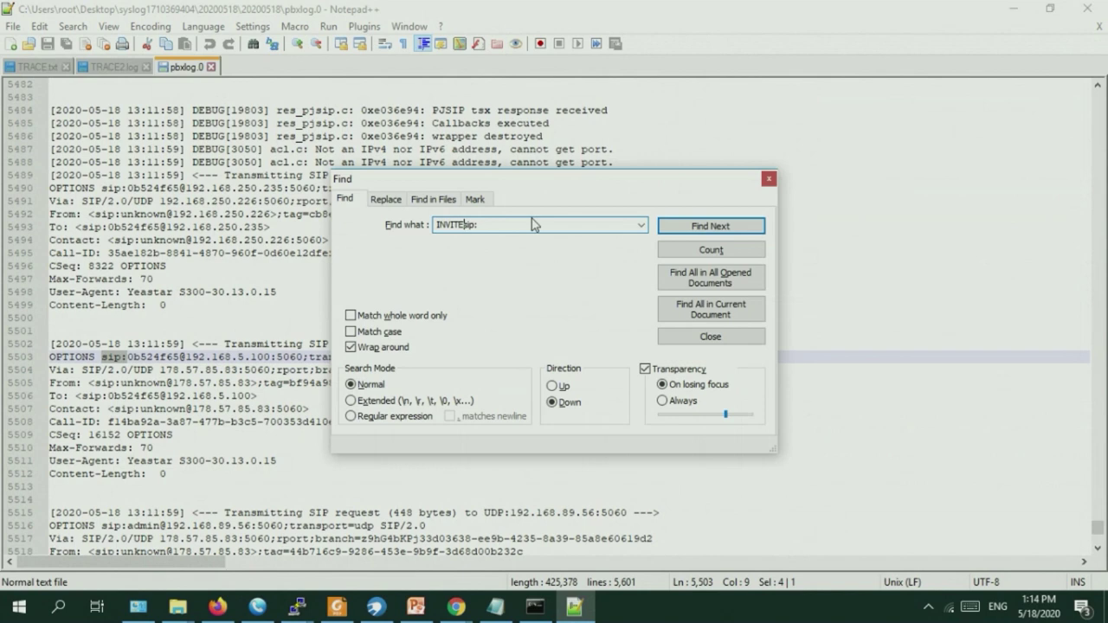
{"action": "key", "text": "Return"}
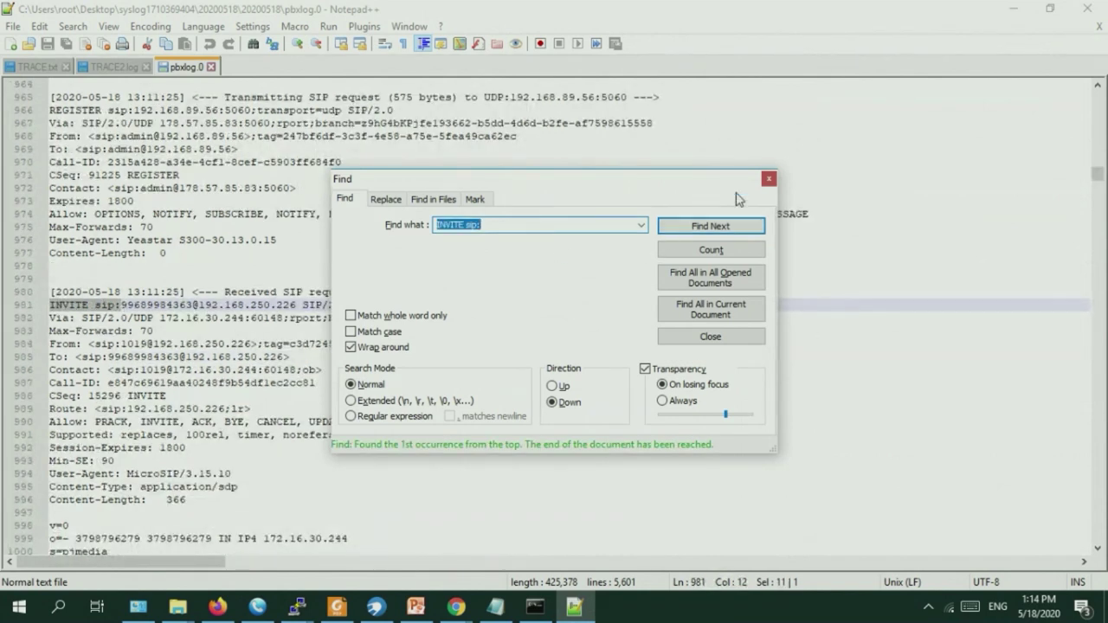
{"action": "left_click", "coordinate": [768, 179]}
{"action": "left_click", "coordinate": [579, 482]}
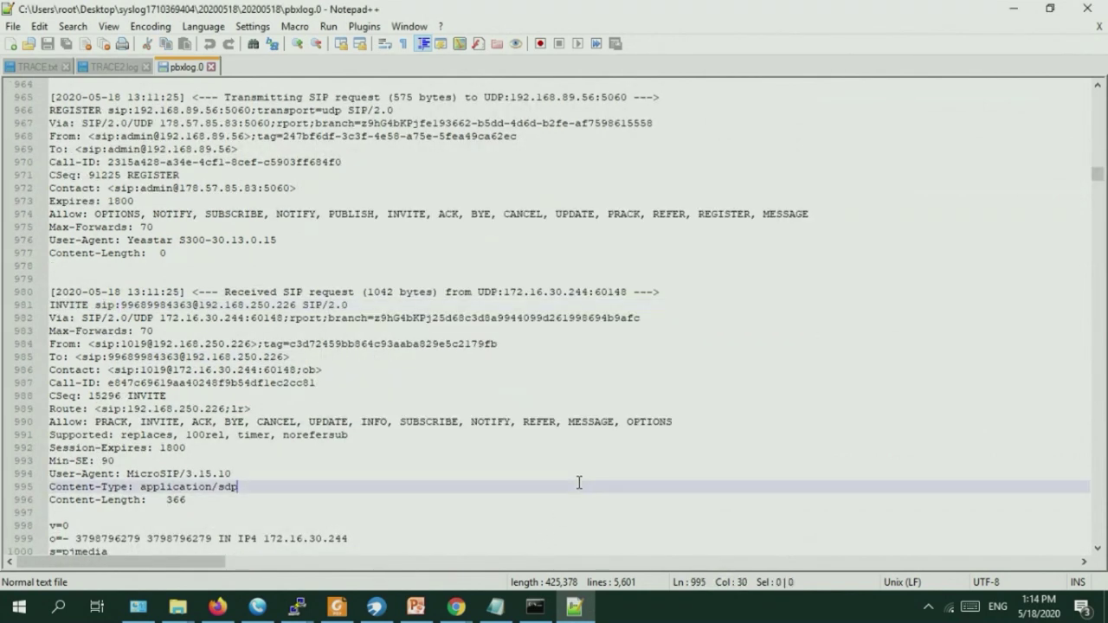
{"action": "key", "text": "ctrl+f"}
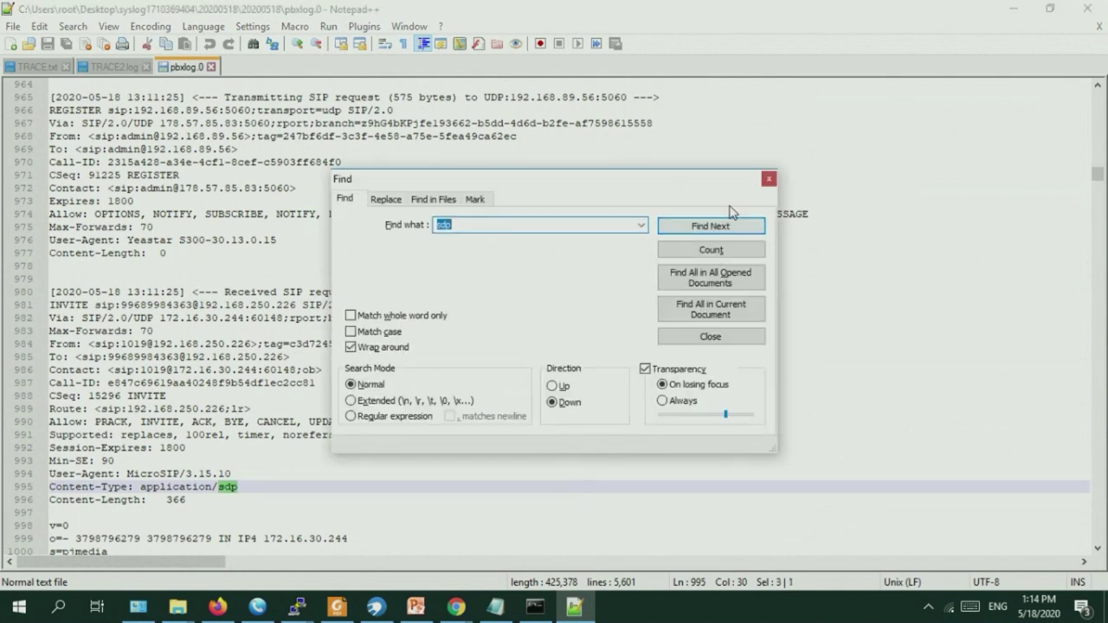
{"action": "left_click", "coordinate": [768, 178]}
{"action": "left_click_drag", "start_coordinate": [122, 305], "coordinate": [42, 310]}
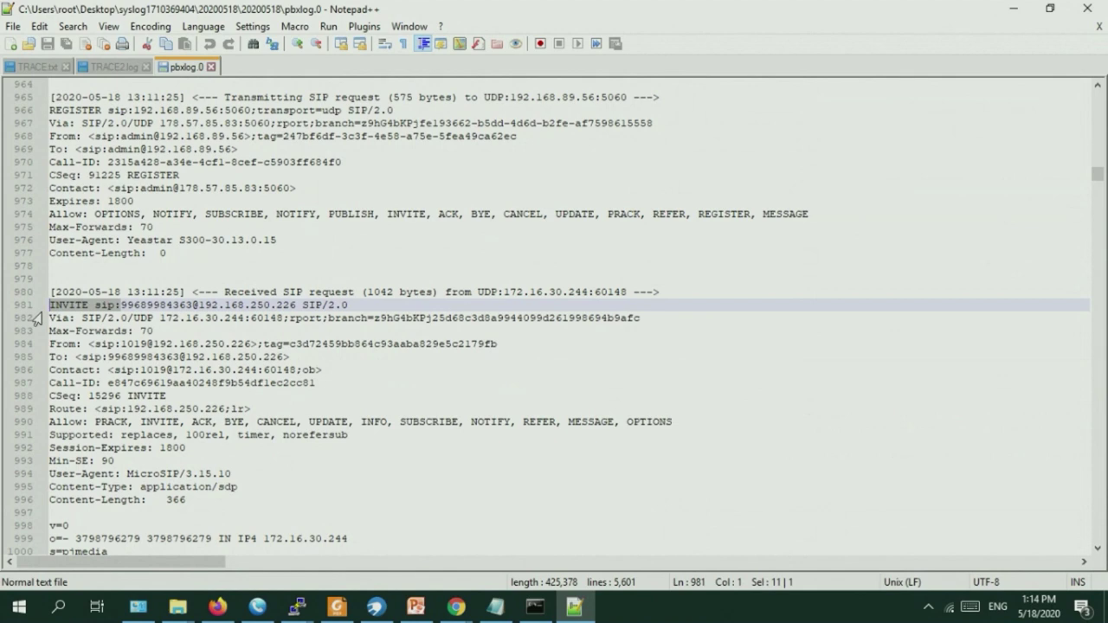
{"action": "key", "text": "ctrl+f"}
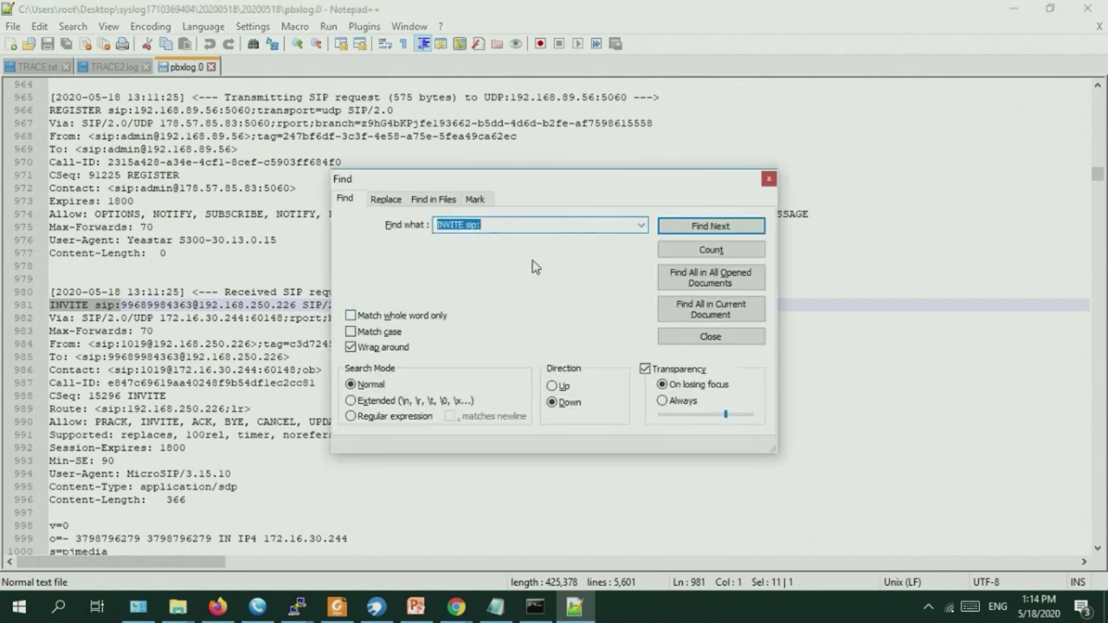
{"action": "left_click", "coordinate": [769, 179]}
Examine the received INVITE request's headers and SDP body, and the SIP messages that follow it in the log.
{"action": "scroll", "coordinate": [168, 259], "scroll_direction": "down", "scroll_amount": 2}
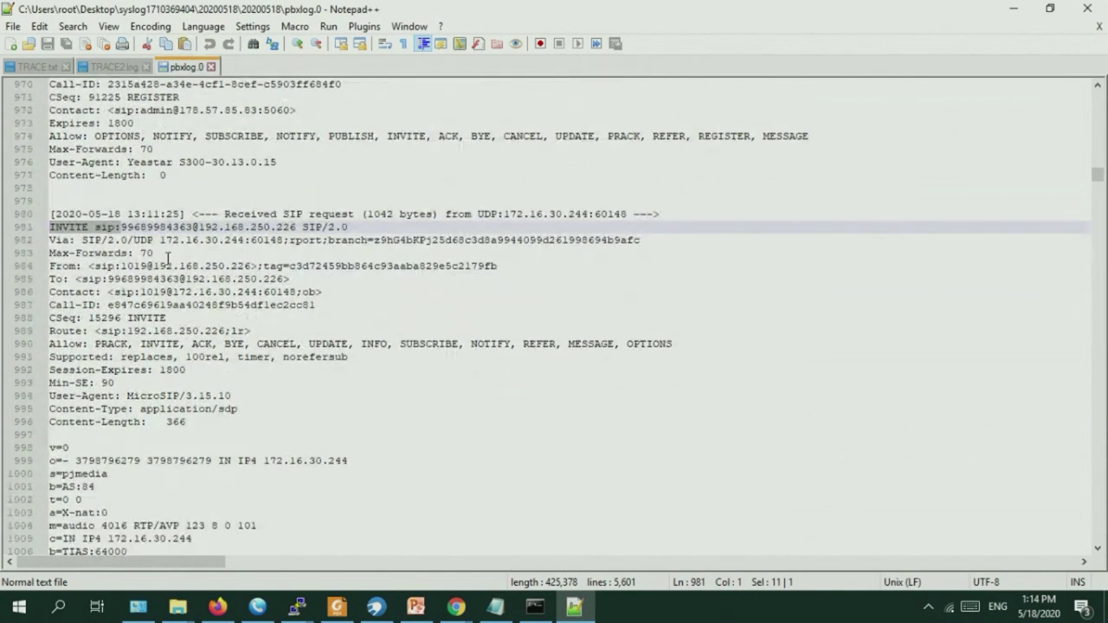
{"action": "left_click_drag", "start_coordinate": [49, 215], "coordinate": [426, 440]}
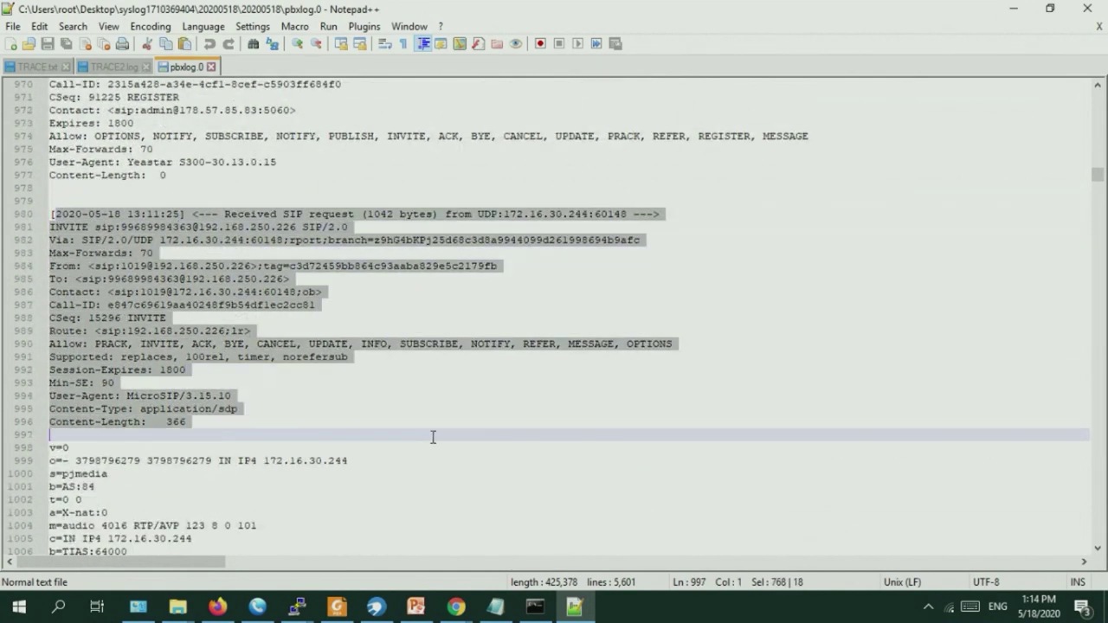
{"action": "scroll", "coordinate": [436, 436], "scroll_direction": "down", "scroll_amount": 8}
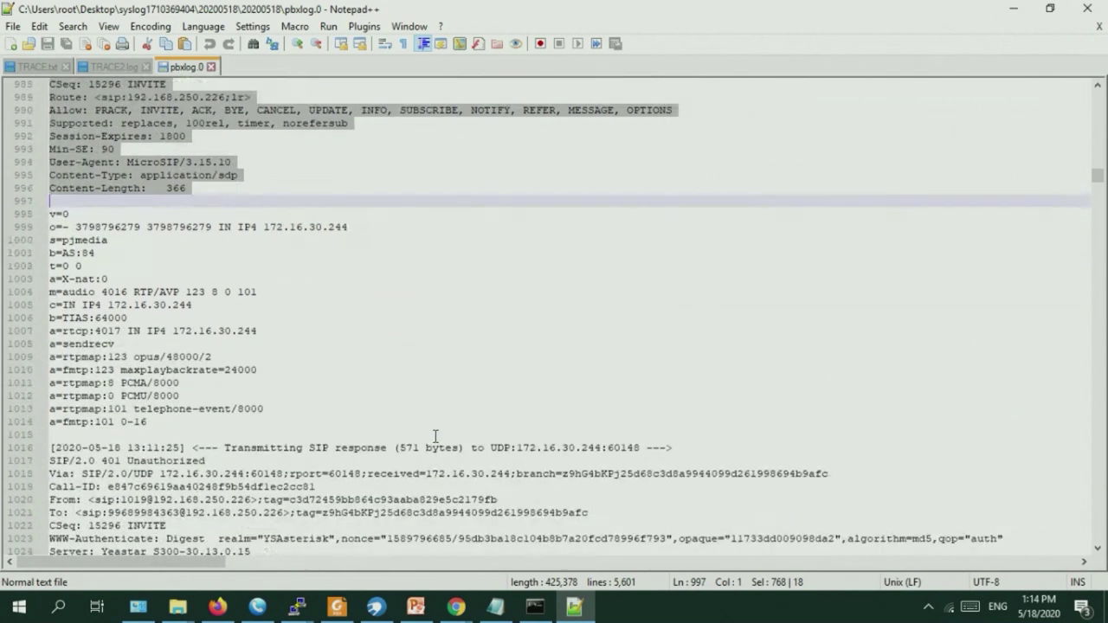
{"action": "scroll", "coordinate": [436, 436], "scroll_direction": "down", "scroll_amount": 6}
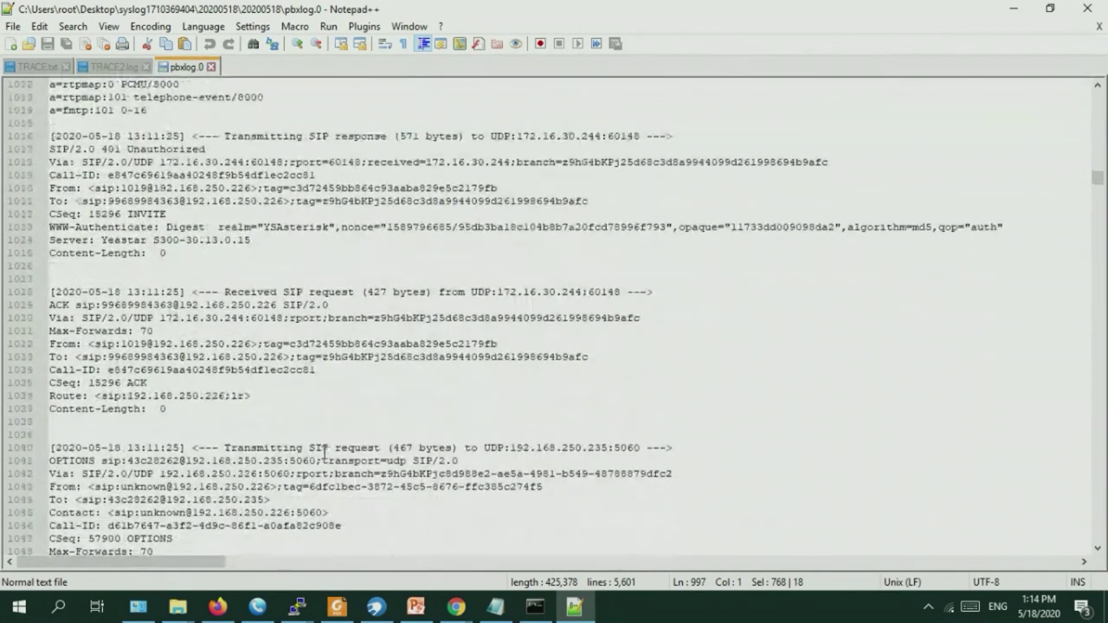
{"action": "scroll", "coordinate": [329, 449], "scroll_direction": "up", "scroll_amount": 3}
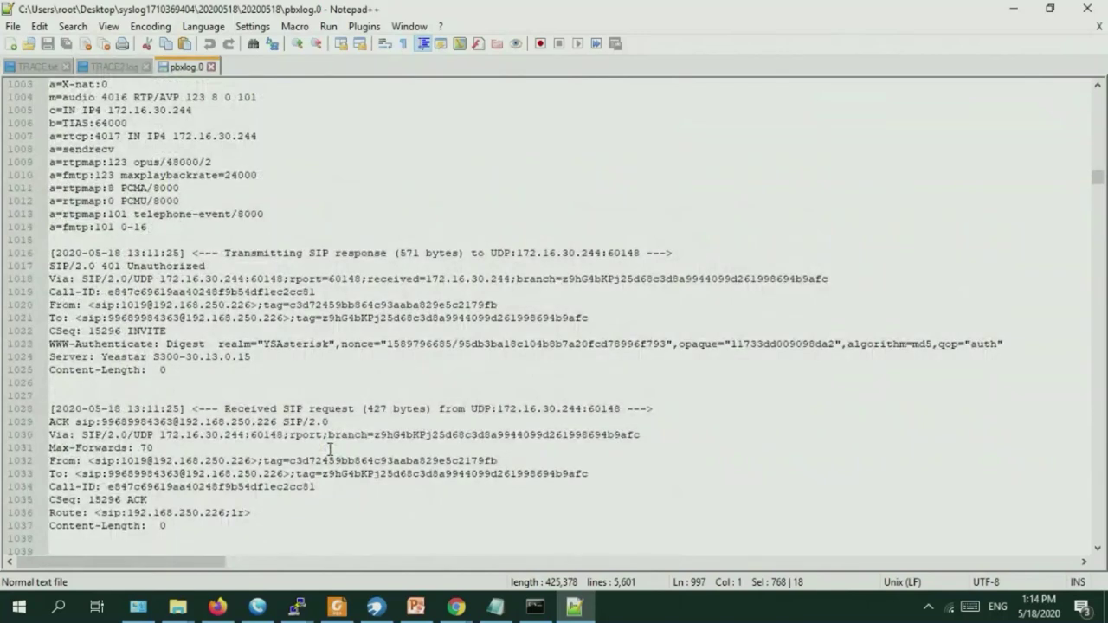
{"action": "scroll", "coordinate": [329, 448], "scroll_direction": "down", "scroll_amount": 8}
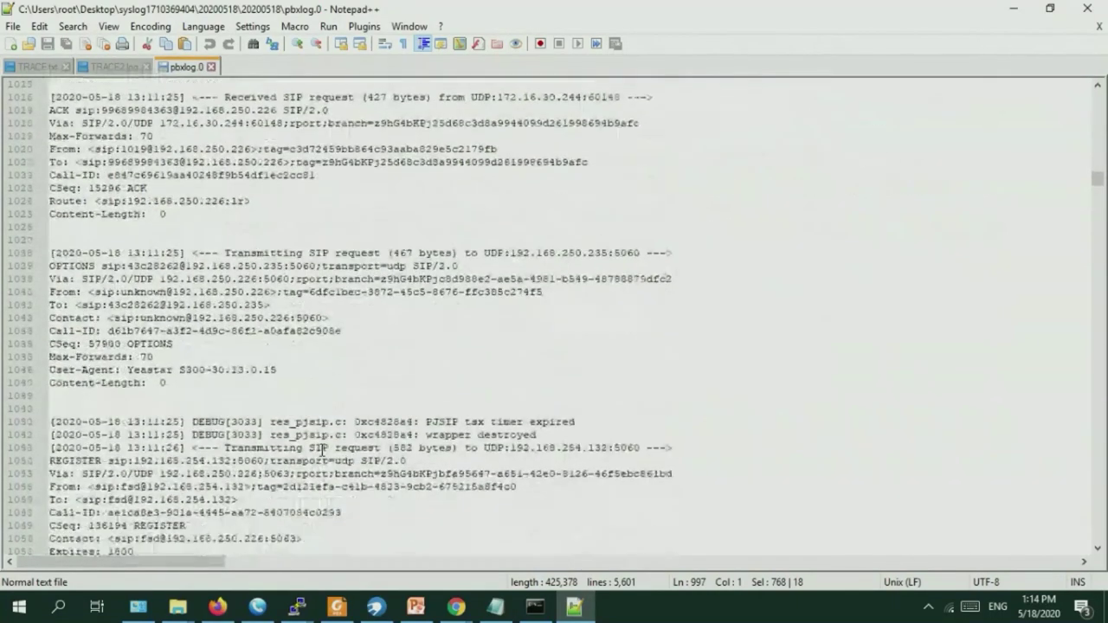
{"action": "scroll", "coordinate": [323, 449], "scroll_direction": "down", "scroll_amount": 8}
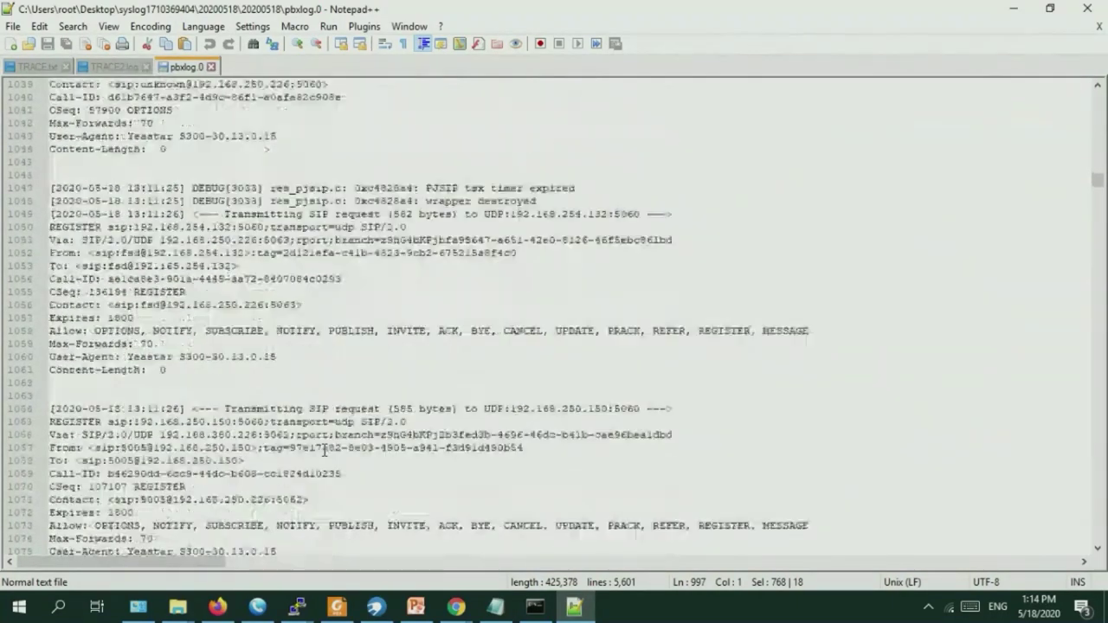
{"action": "scroll", "coordinate": [325, 449], "scroll_direction": "down", "scroll_amount": 4}
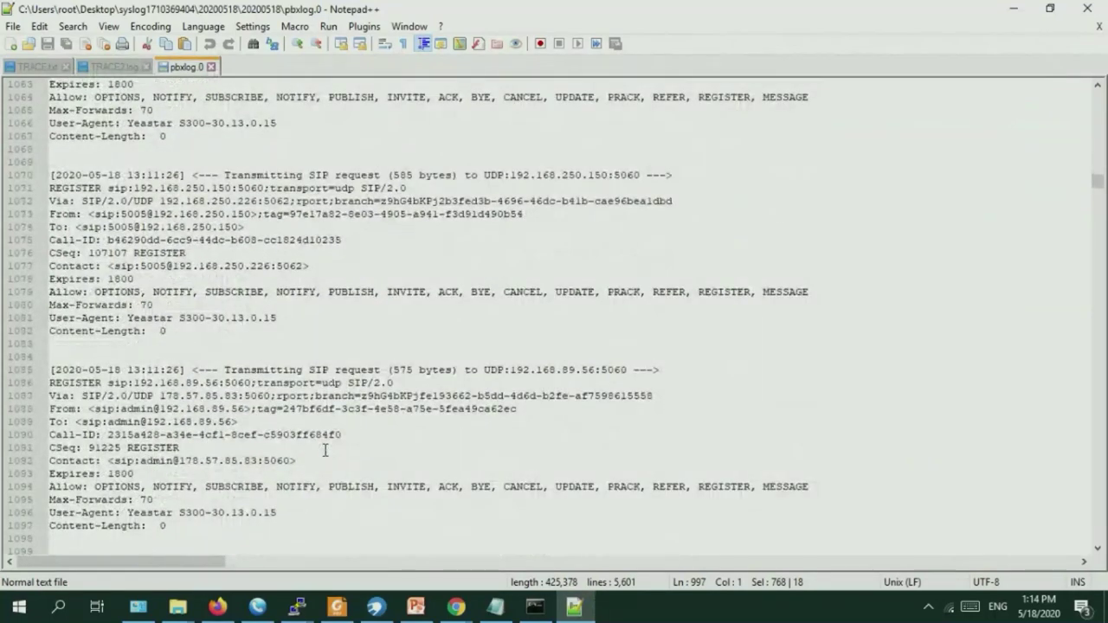
{"action": "scroll", "coordinate": [328, 450], "scroll_direction": "up", "scroll_amount": 9}
{"action": "scroll", "coordinate": [329, 450], "scroll_direction": "up", "scroll_amount": 4}
{"action": "scroll", "coordinate": [329, 448], "scroll_direction": "up", "scroll_amount": 18}
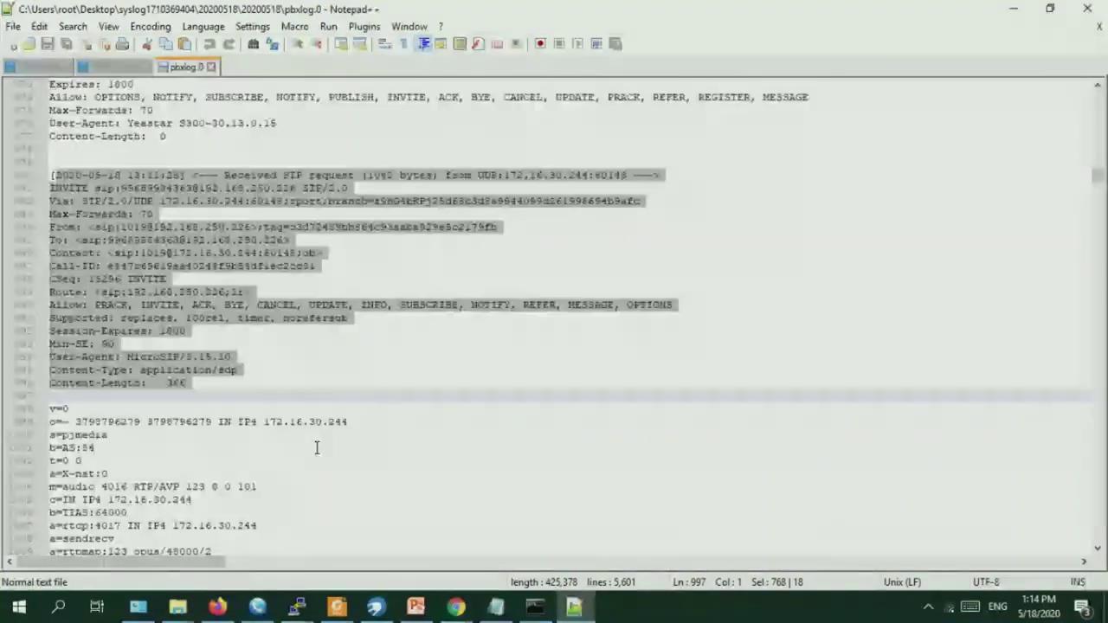
{"action": "left_click", "coordinate": [342, 369]}
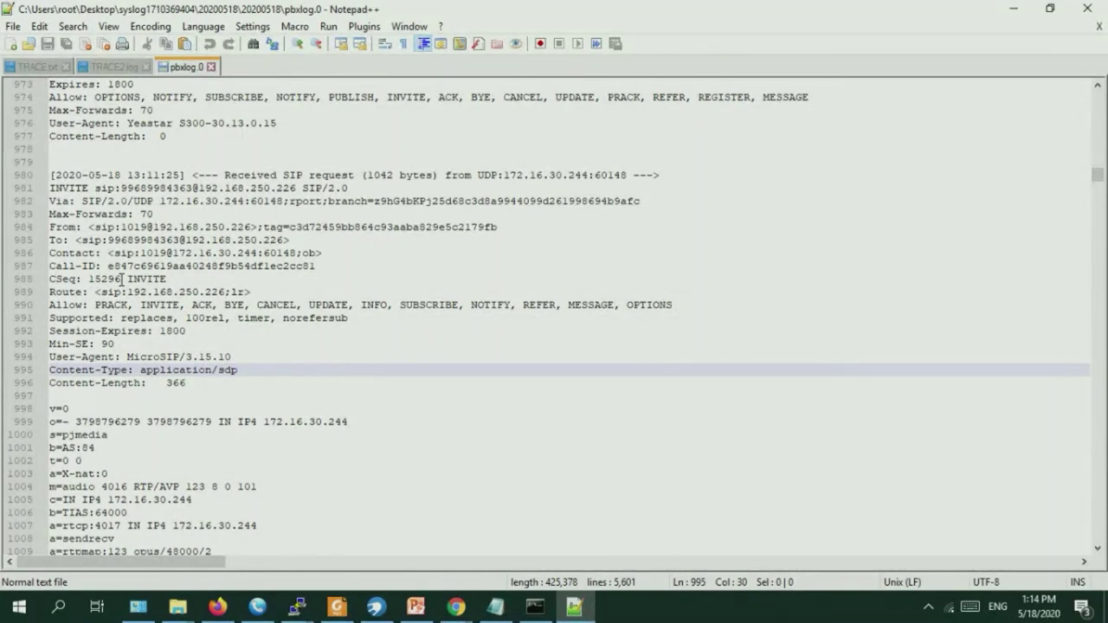
Highlight the INVITE request's CSeq number and its surrounding header lines for inspection.
{"action": "left_click_drag", "start_coordinate": [122, 279], "coordinate": [87, 280]}
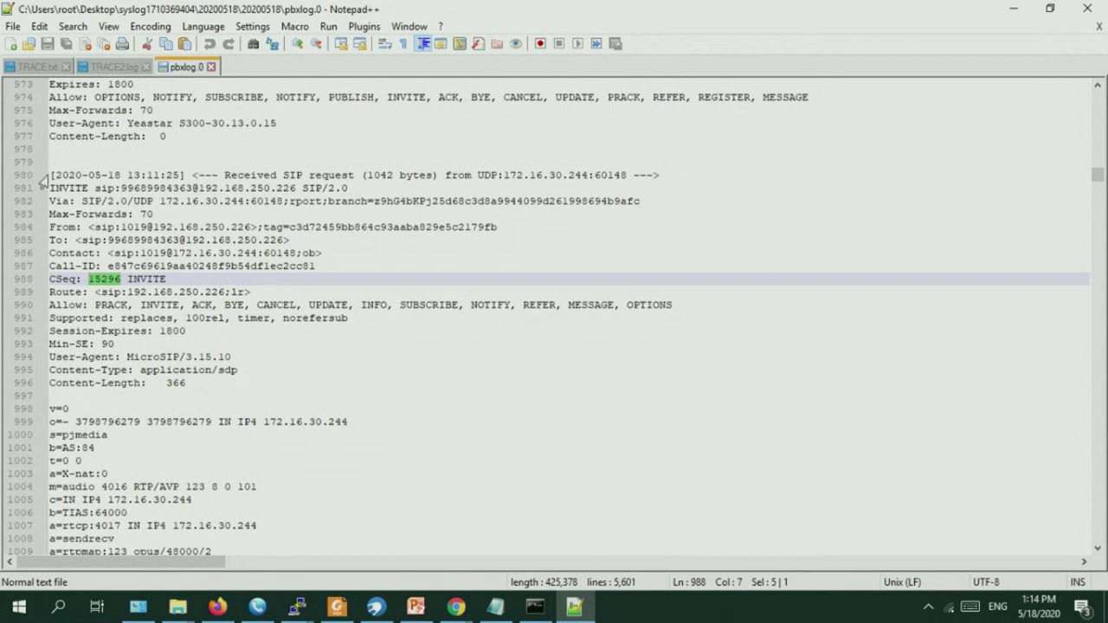
{"action": "left_click_drag", "start_coordinate": [53, 175], "coordinate": [319, 300]}
{"action": "left_click", "coordinate": [122, 181]}
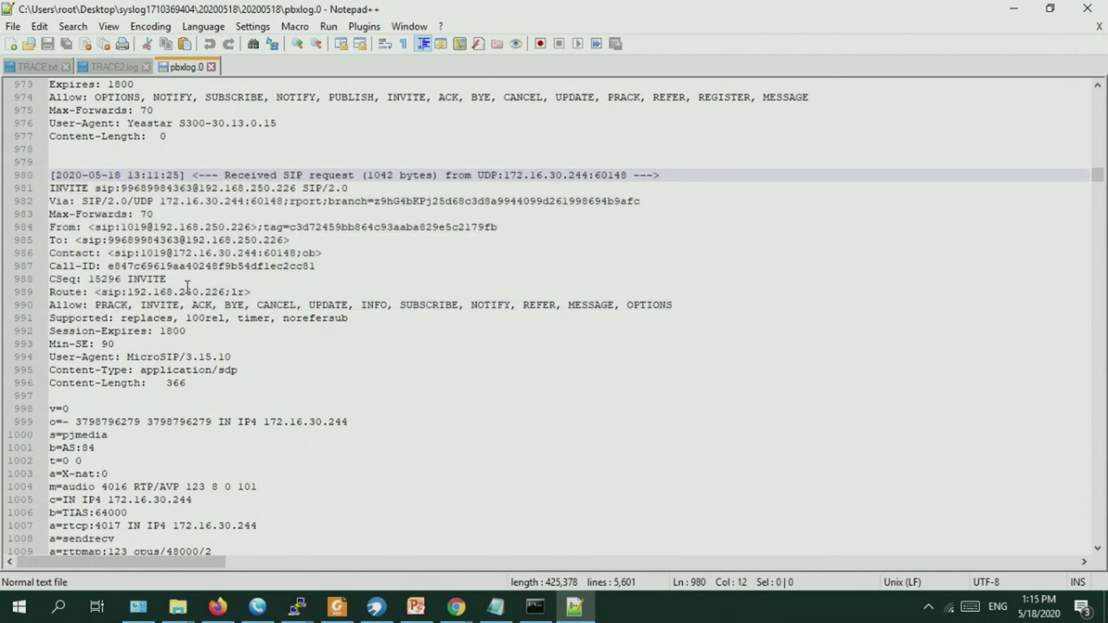
Search the log for "CSeq: 15296" and go through the next two matches after the INVITE request.
{"action": "left_click_drag", "start_coordinate": [124, 279], "coordinate": [49, 280]}
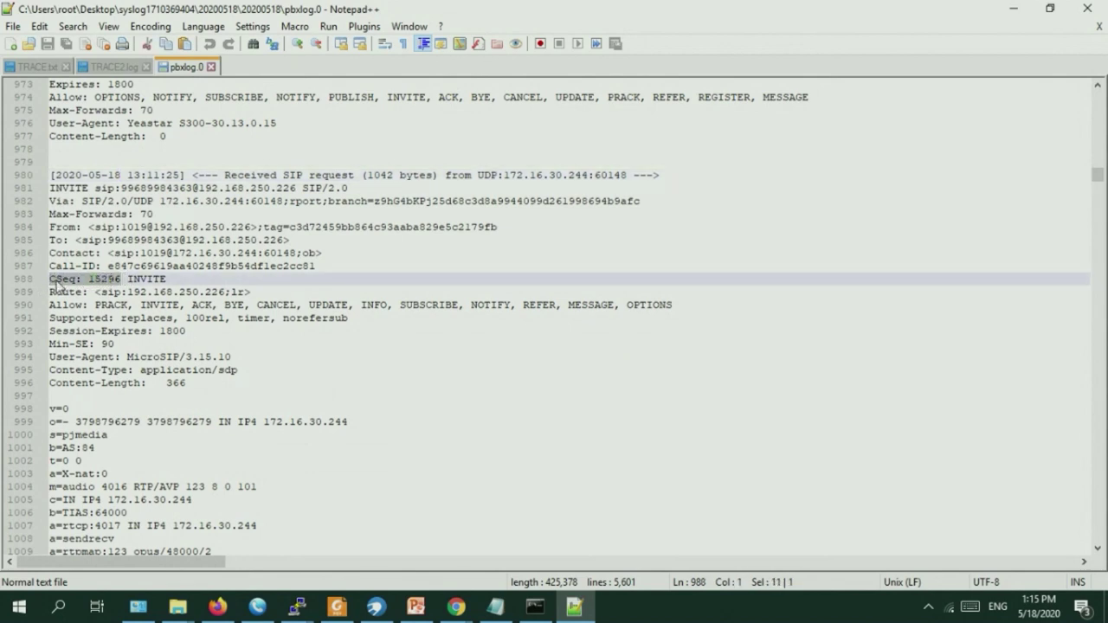
{"action": "key", "text": "ctrl+f"}
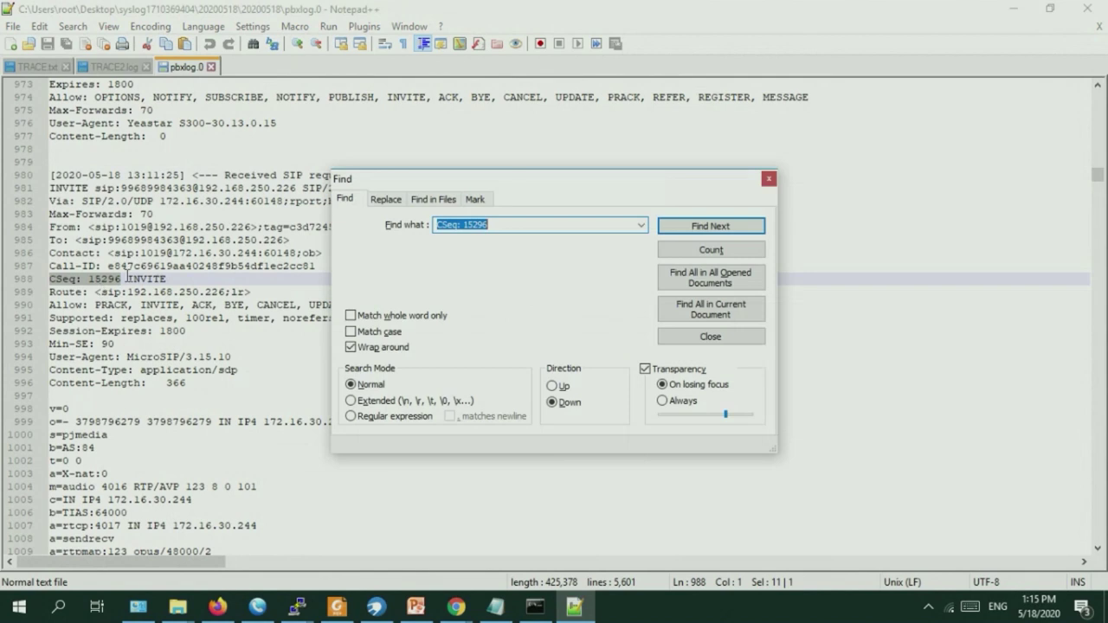
{"action": "left_click", "coordinate": [710, 226]}
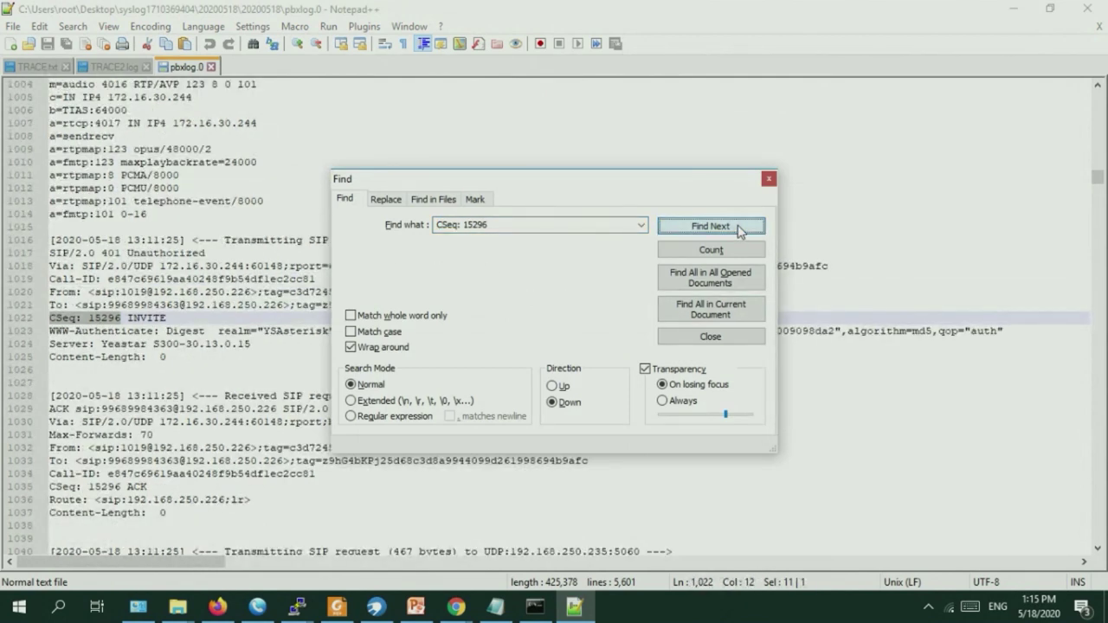
{"action": "left_click", "coordinate": [710, 226]}
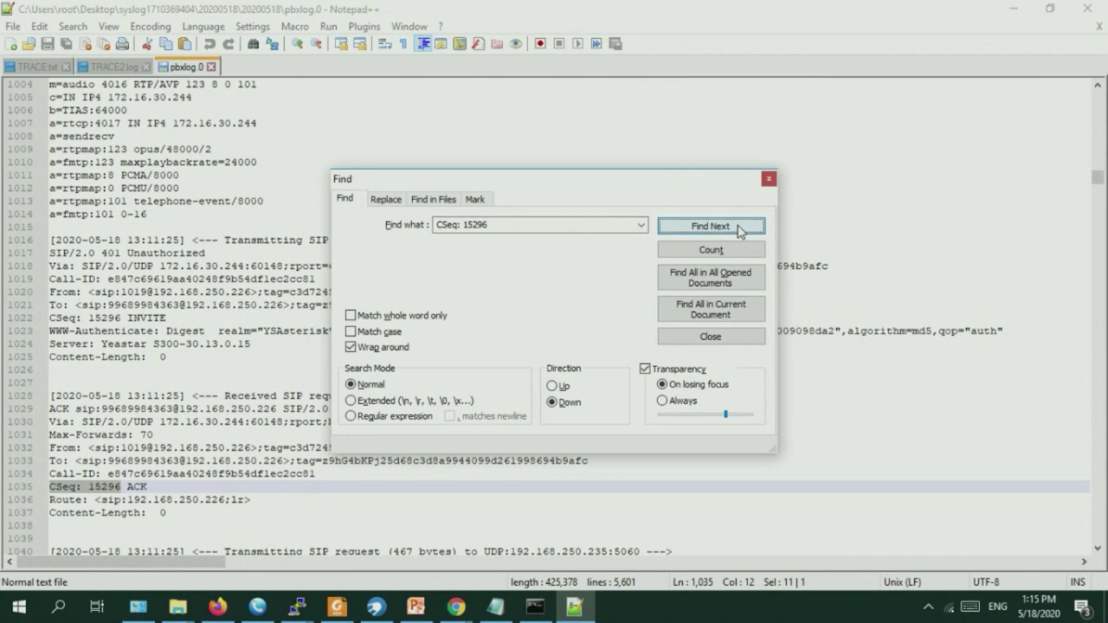
Cycle through all matches of "CSeq: 15296" in the log and examine the messages that follow the ACK, then close the search.
{"action": "left_click", "coordinate": [710, 226]}
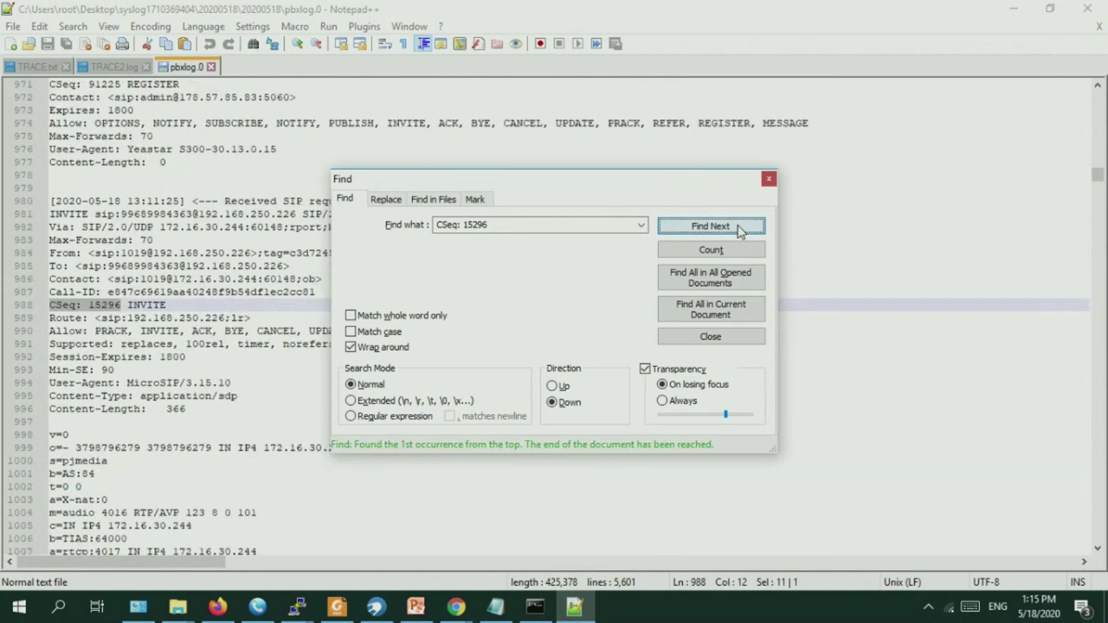
{"action": "left_click", "coordinate": [710, 226]}
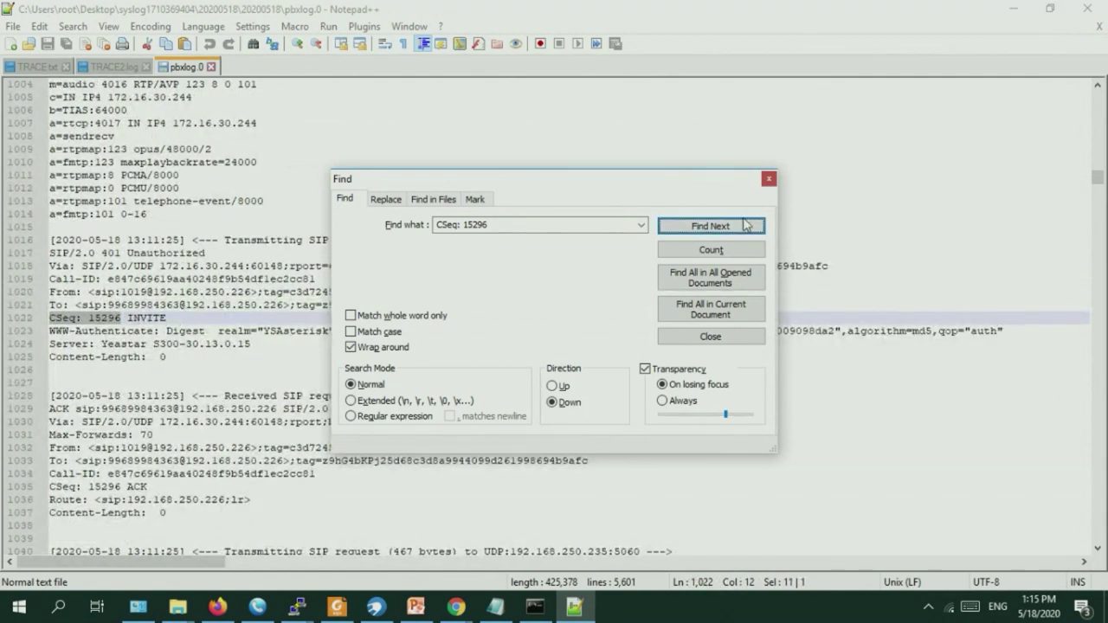
{"action": "left_click", "coordinate": [743, 232]}
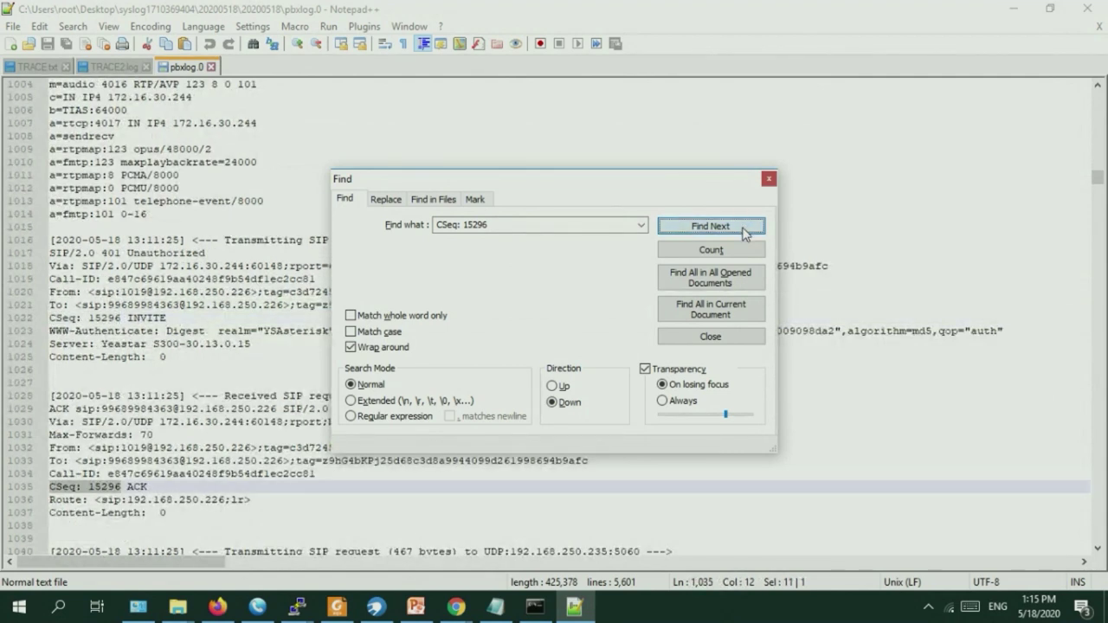
{"action": "left_click", "coordinate": [743, 232]}
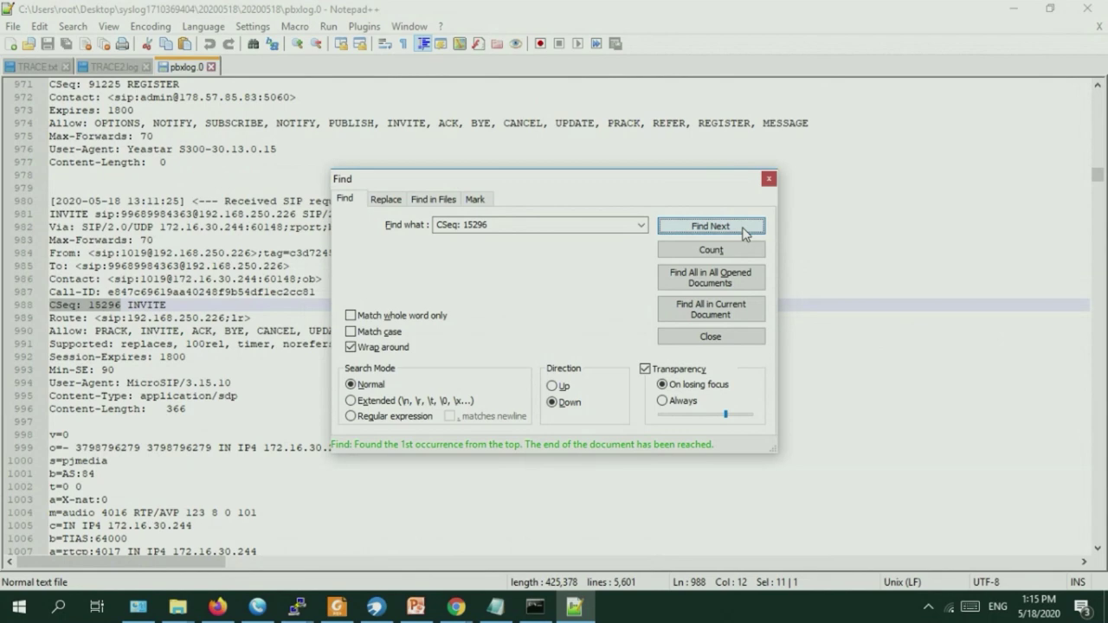
{"action": "left_click", "coordinate": [743, 232]}
{"action": "scroll", "coordinate": [814, 361], "scroll_direction": "down", "scroll_amount": 5}
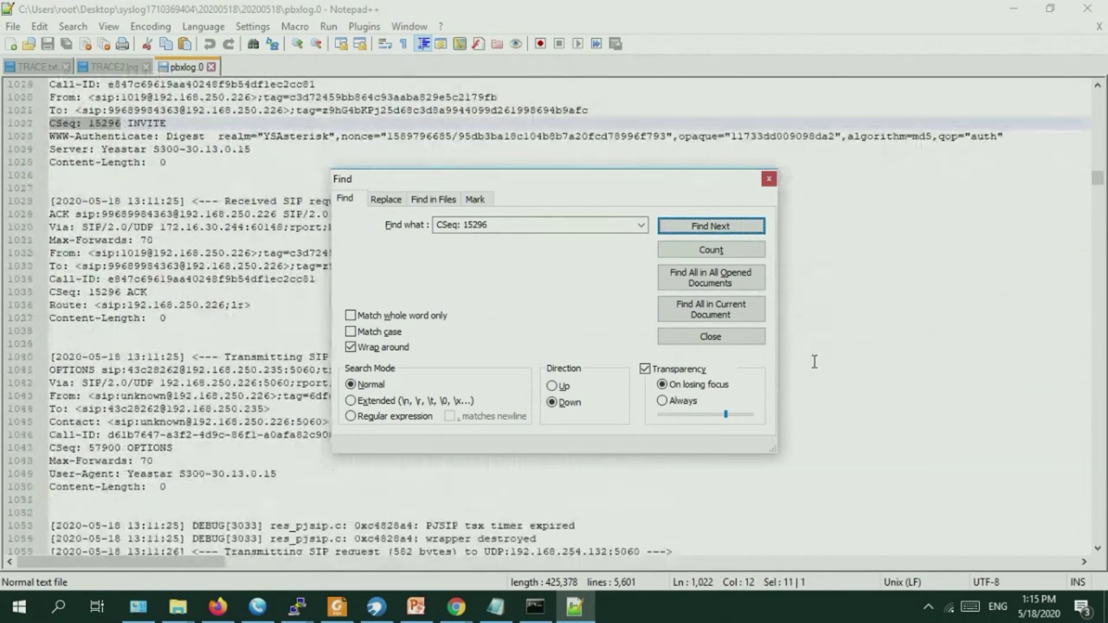
{"action": "scroll", "coordinate": [814, 361], "scroll_direction": "down", "scroll_amount": 11}
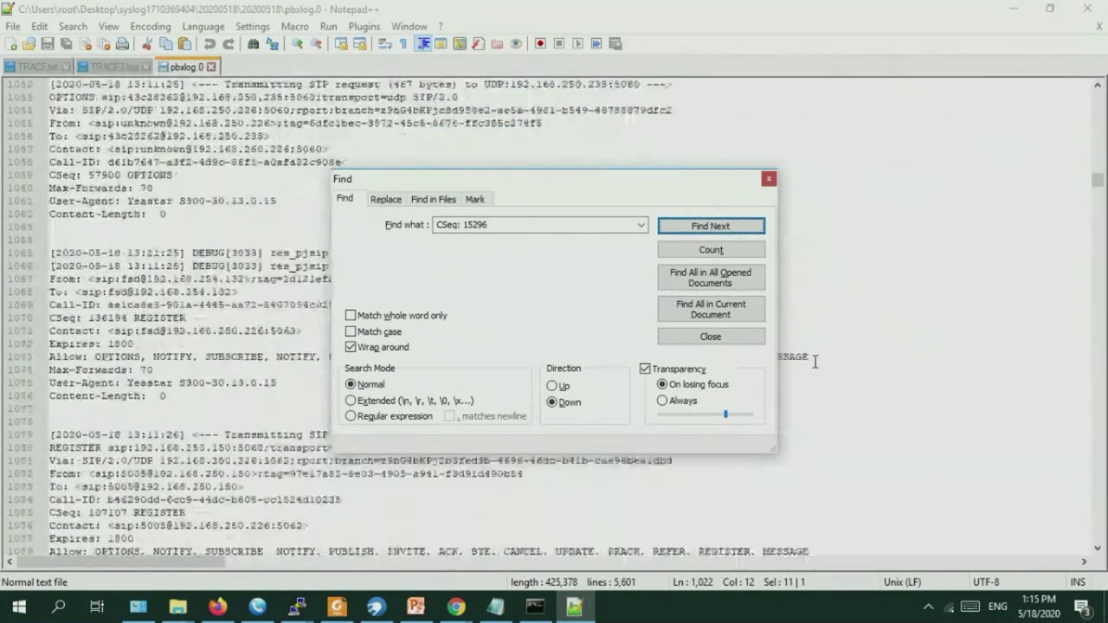
{"action": "scroll", "coordinate": [814, 361], "scroll_direction": "up", "scroll_amount": 5}
{"action": "left_click", "coordinate": [769, 181]}
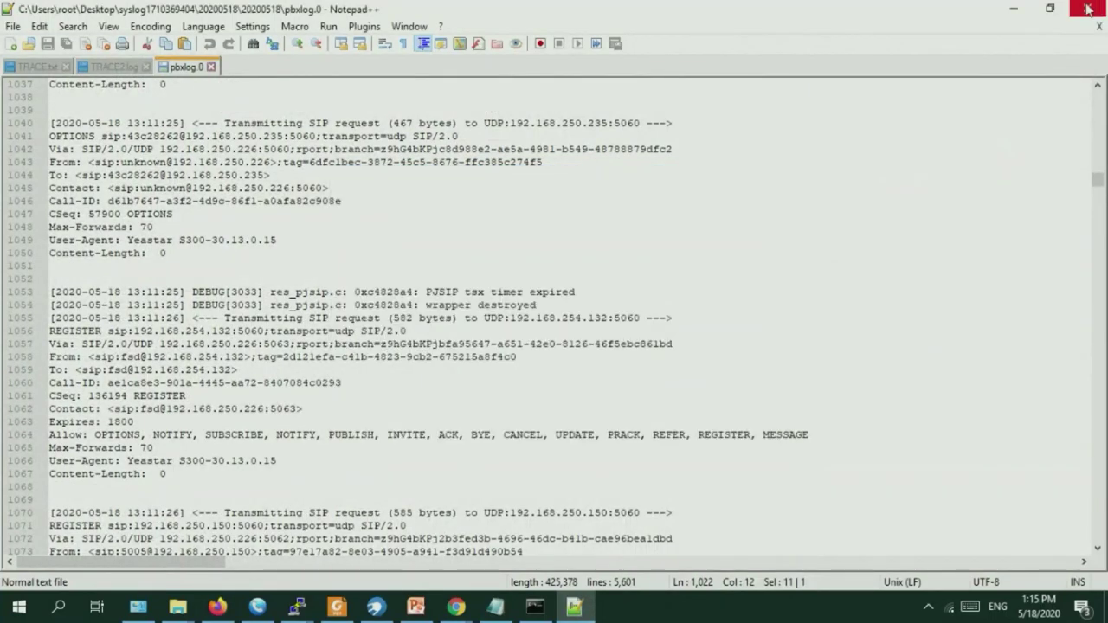
Close the pbxlog.0 log, minimise Notepad++ and switch to the browser with the PBX's system log page.
{"action": "left_click", "coordinate": [211, 66]}
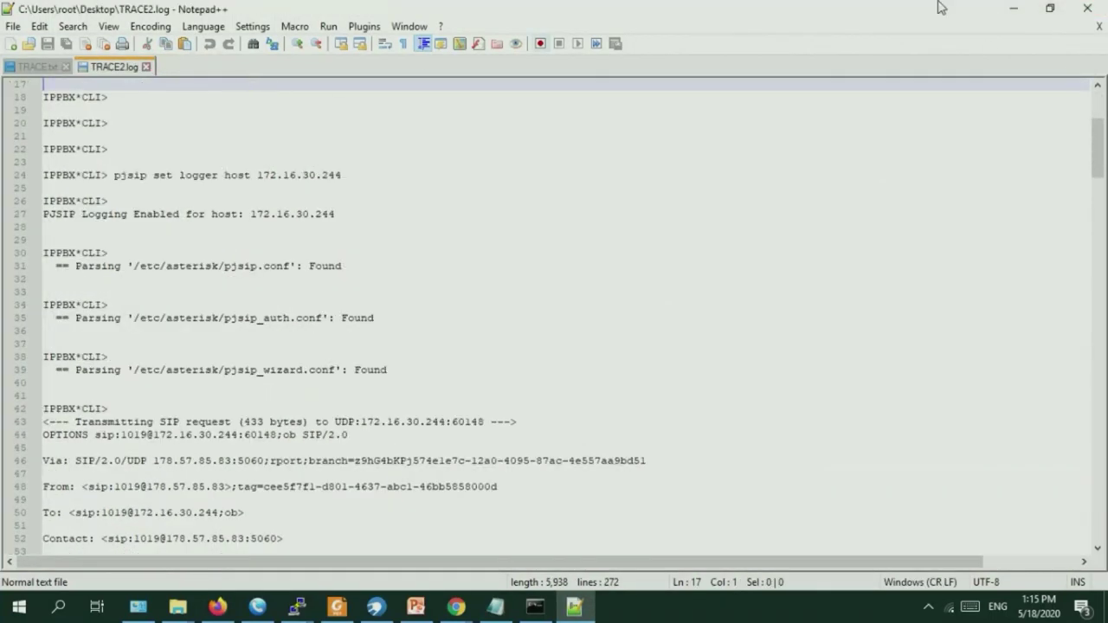
{"action": "left_click", "coordinate": [1013, 8]}
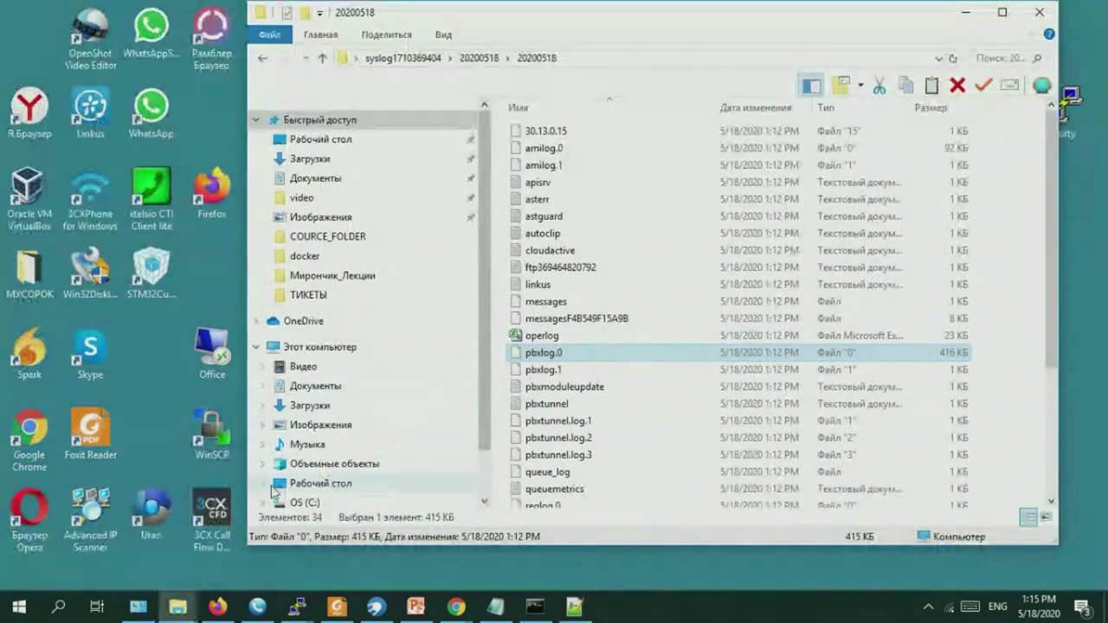
{"action": "left_click", "coordinate": [217, 607]}
{"action": "left_click", "coordinate": [218, 607]}
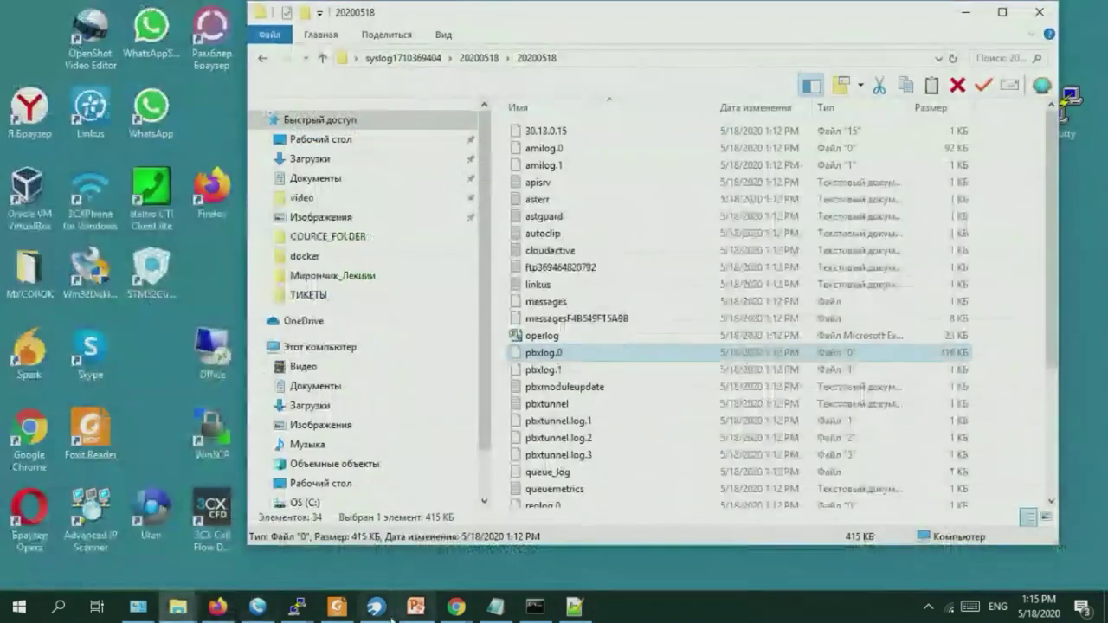
{"action": "left_click", "coordinate": [375, 608]}
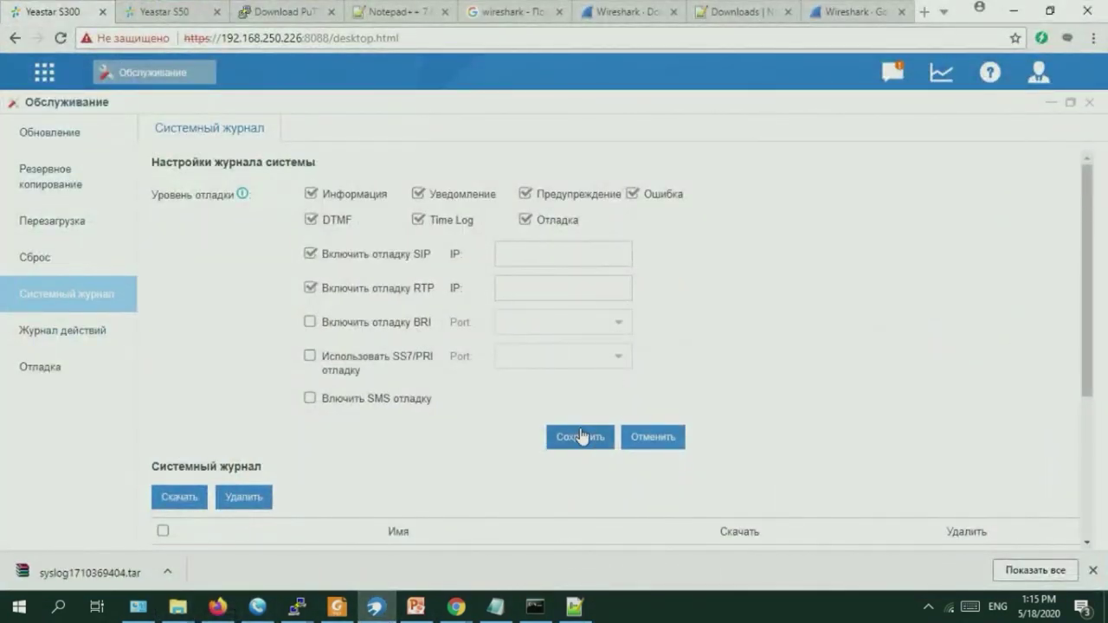
Refresh the PBX's system log list and download the 20200518 log.
{"action": "scroll", "coordinate": [576, 433], "scroll_direction": "down", "scroll_amount": 3}
{"action": "left_click", "coordinate": [304, 535]}
{"action": "left_click", "coordinate": [738, 322]}
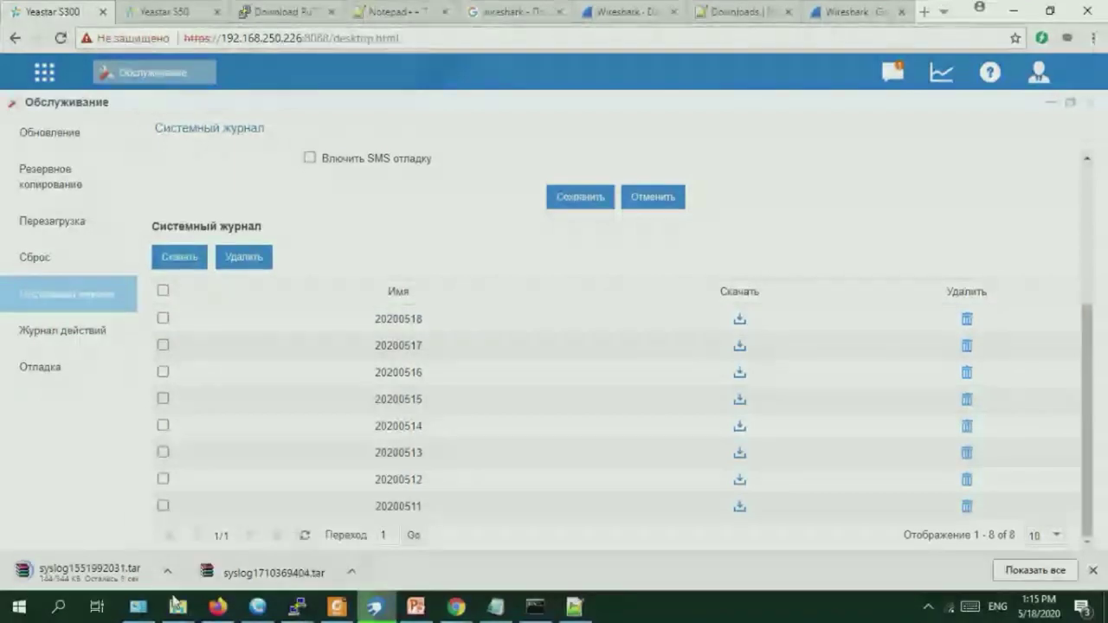
{"action": "left_click", "coordinate": [167, 571]}
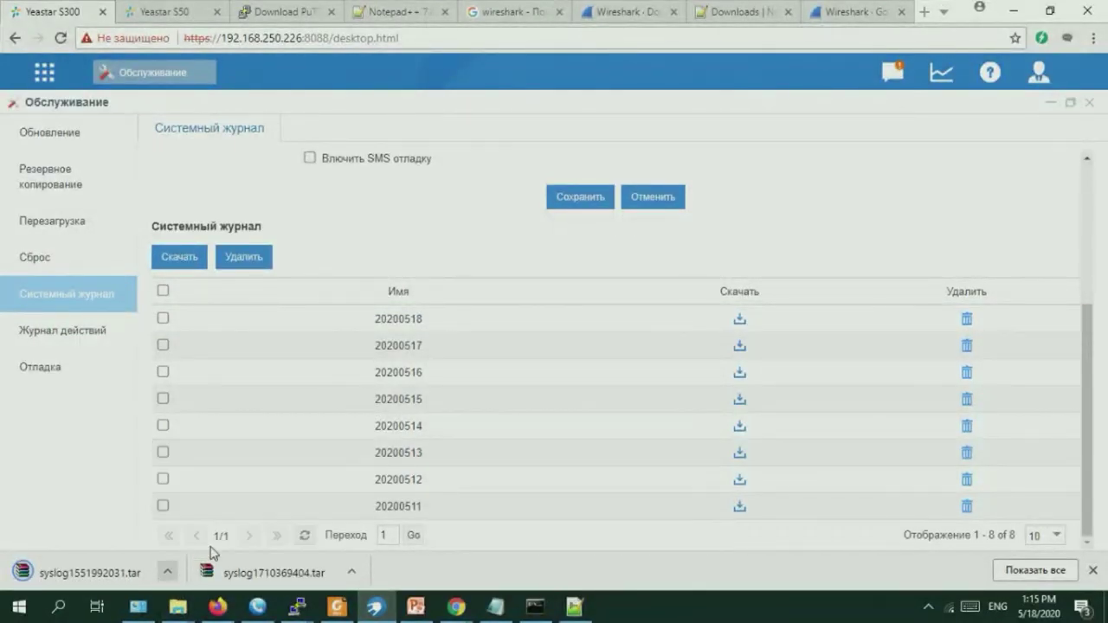
{"action": "left_click", "coordinate": [169, 573]}
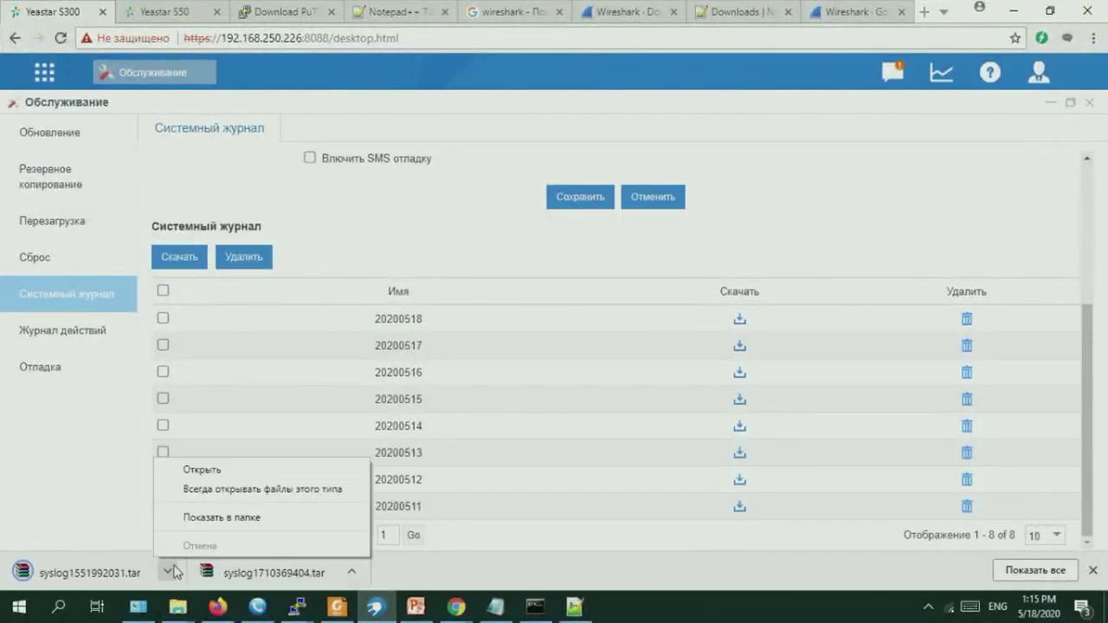
{"action": "left_click", "coordinate": [217, 520]}
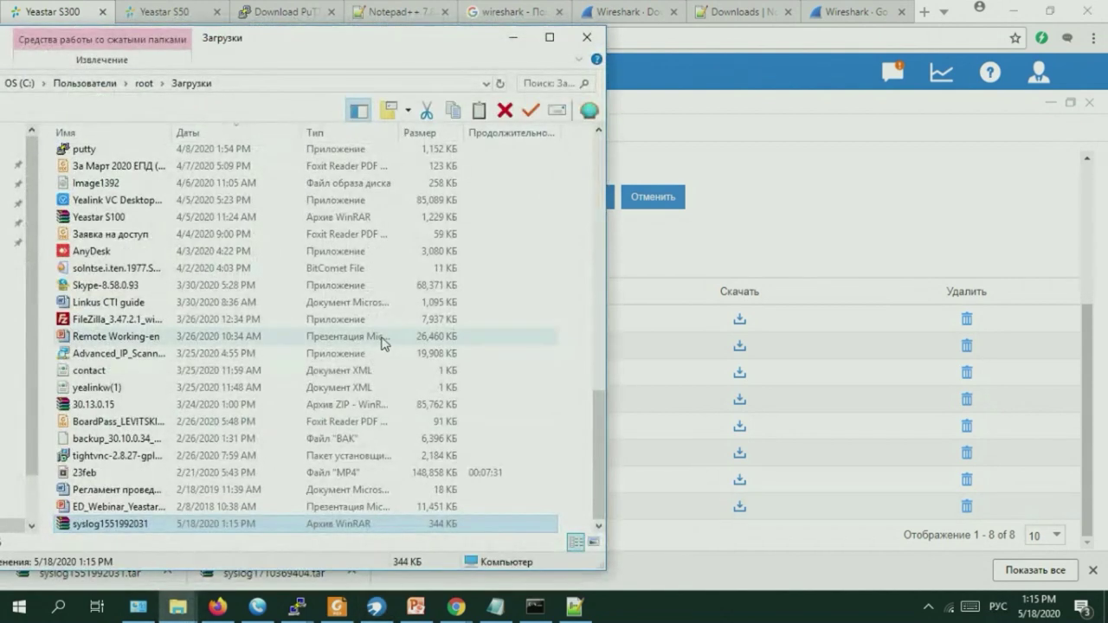
{"action": "left_click", "coordinate": [513, 37]}
{"action": "left_click", "coordinate": [1024, 5]}
{"action": "left_click", "coordinate": [965, 14]}
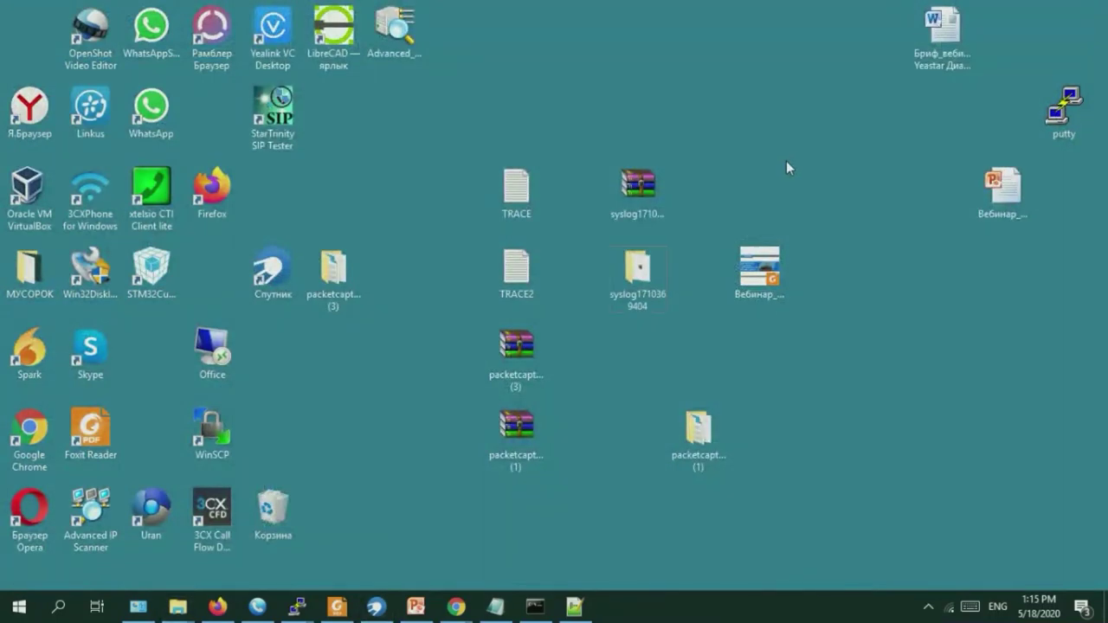
{"action": "key", "text": "ctrl+v"}
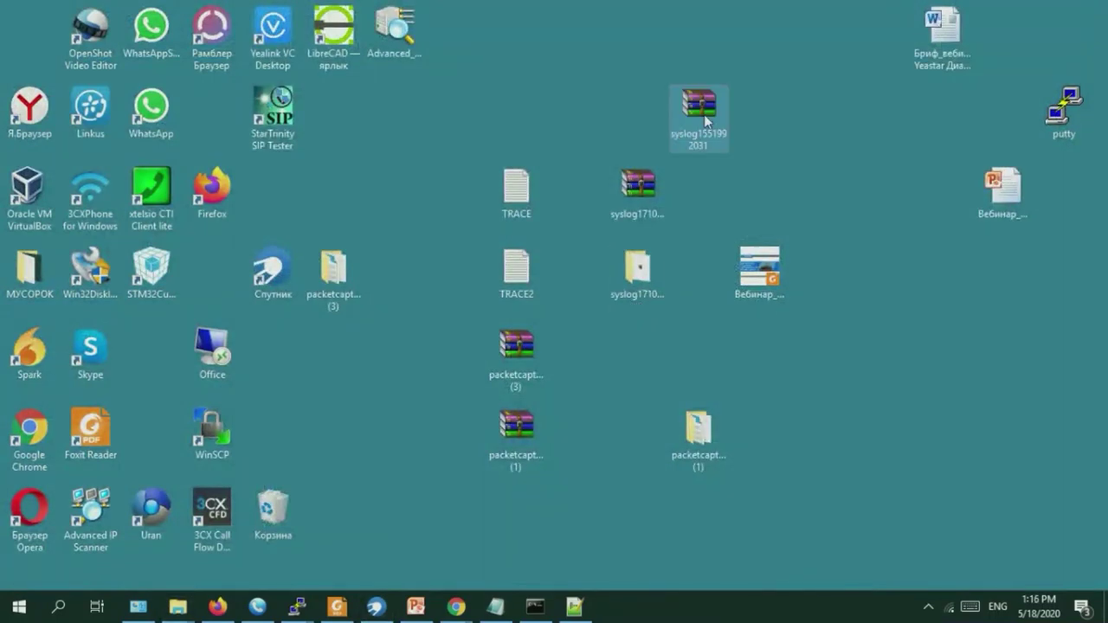
{"action": "right_click", "coordinate": [704, 115]}
{"action": "left_click", "coordinate": [783, 160]}
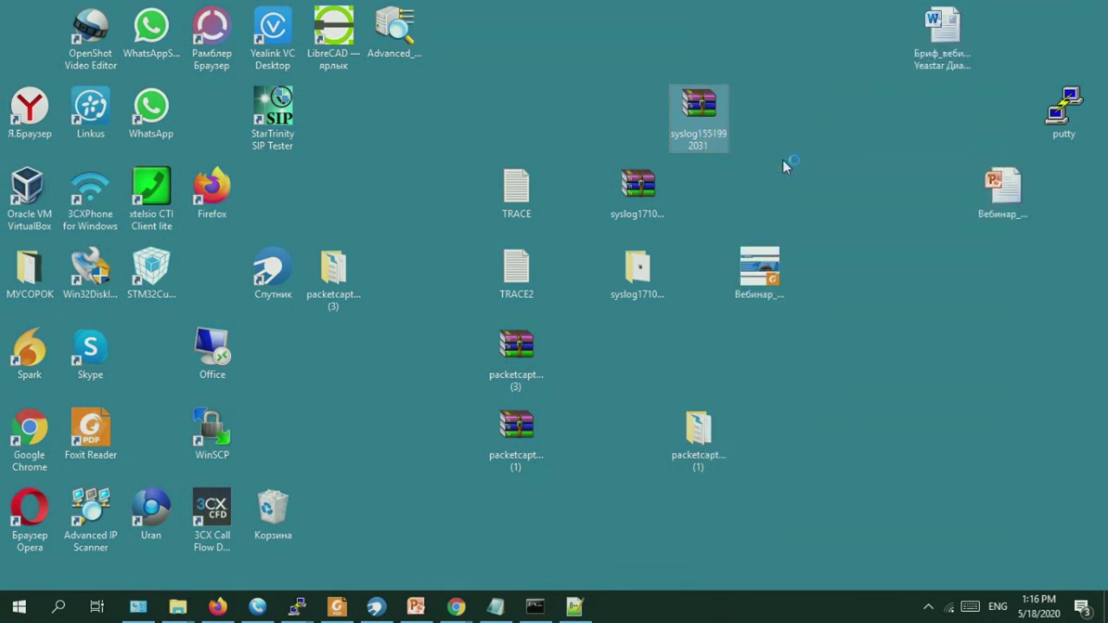
{"action": "left_click", "coordinate": [616, 203]}
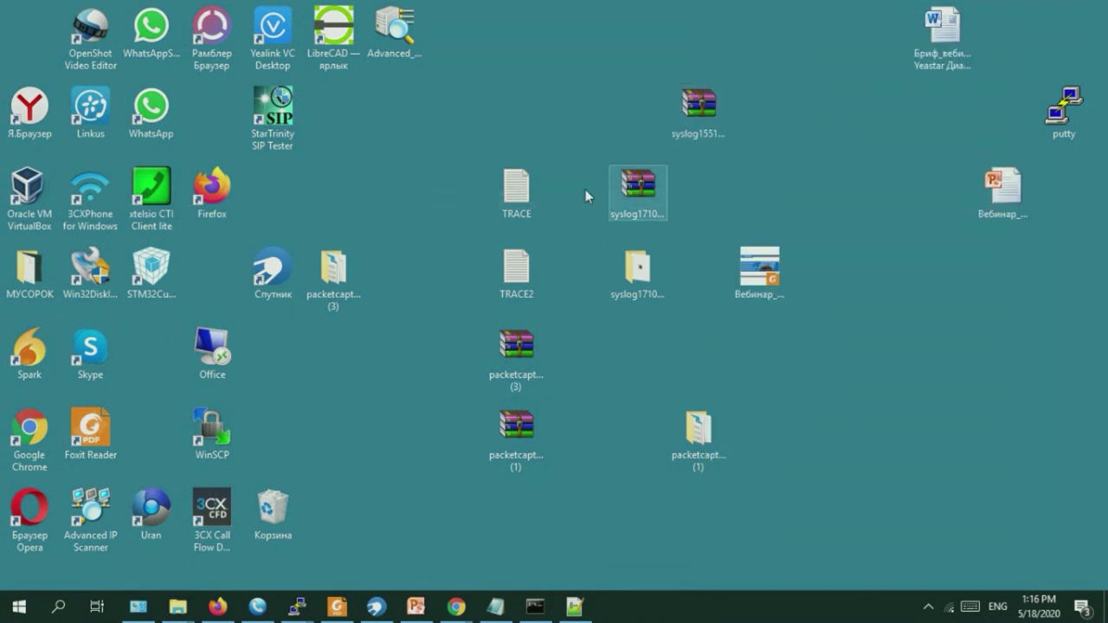
{"action": "left_click_drag", "start_coordinate": [30, 33], "coordinate": [811, 202]}
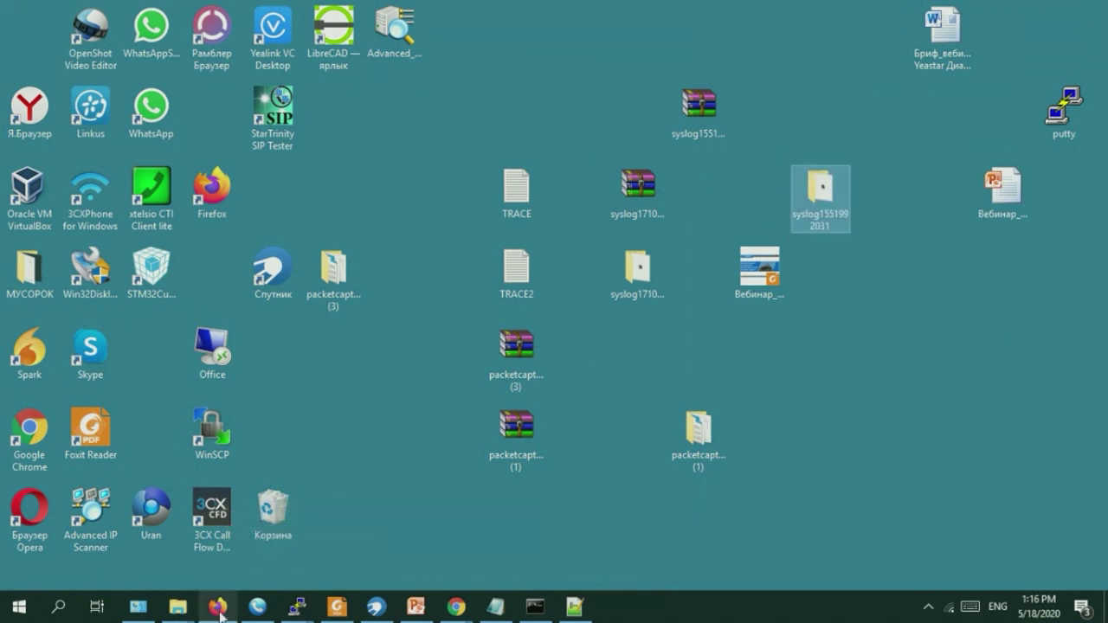
{"action": "left_click", "coordinate": [375, 607]}
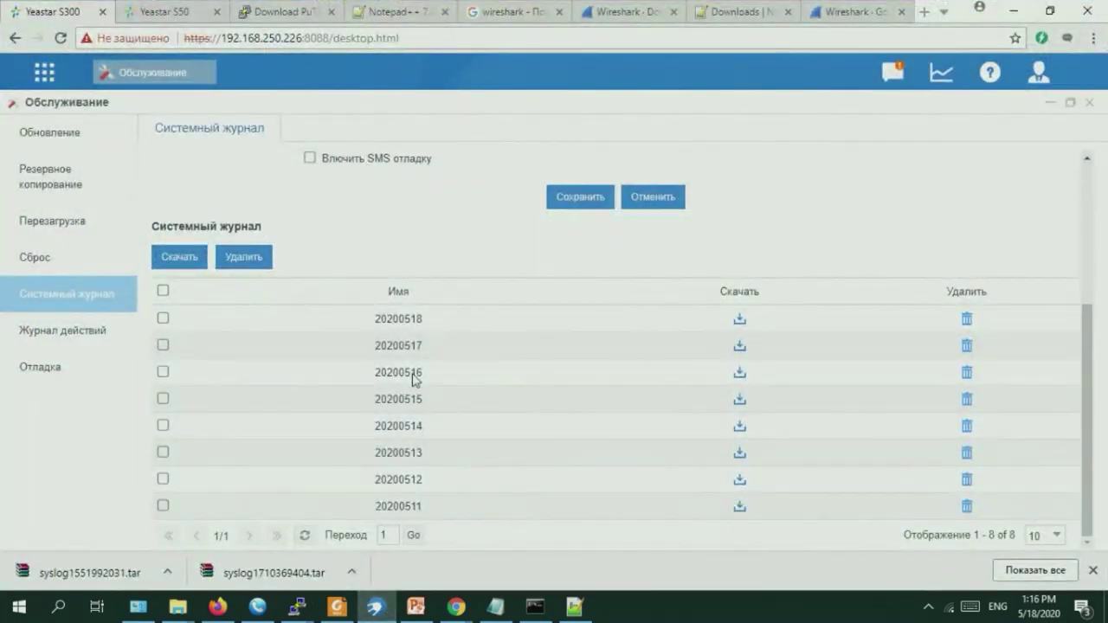
{"action": "mouse_move", "coordinate": [457, 607]}
{"action": "left_click", "coordinate": [399, 543]}
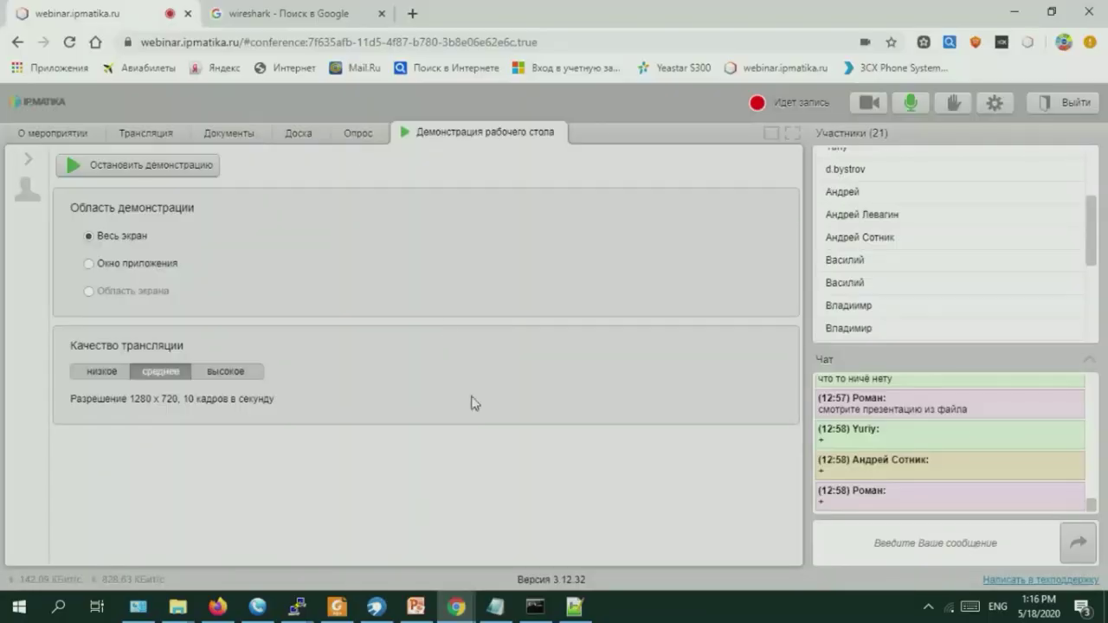
{"action": "left_click", "coordinate": [1013, 12]}
{"action": "left_click", "coordinate": [1009, 10]}
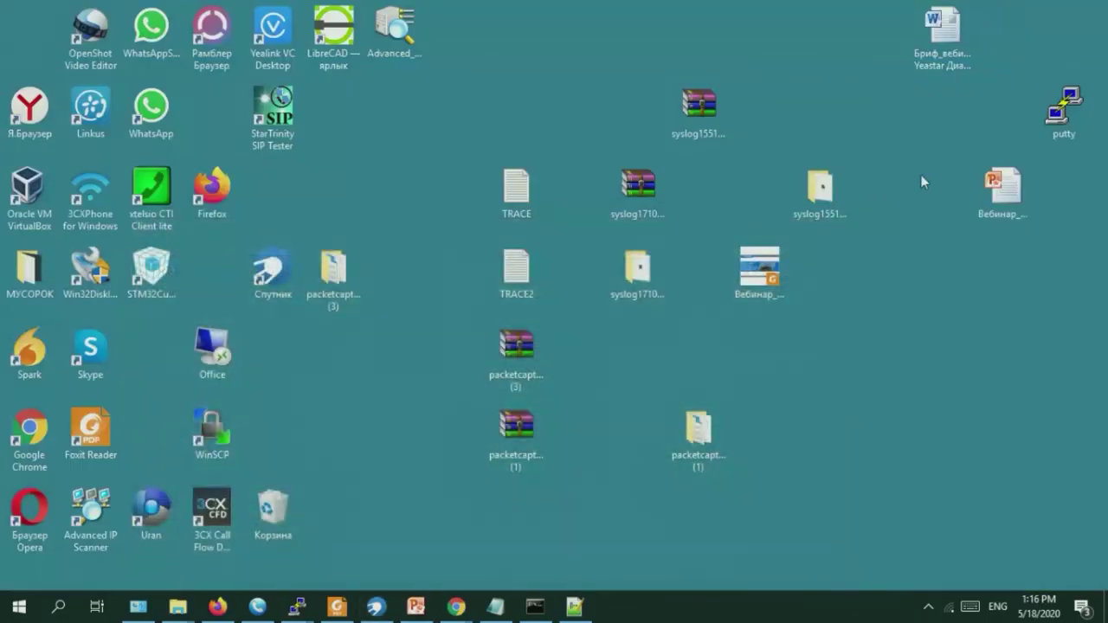
{"action": "left_click", "coordinate": [652, 289]}
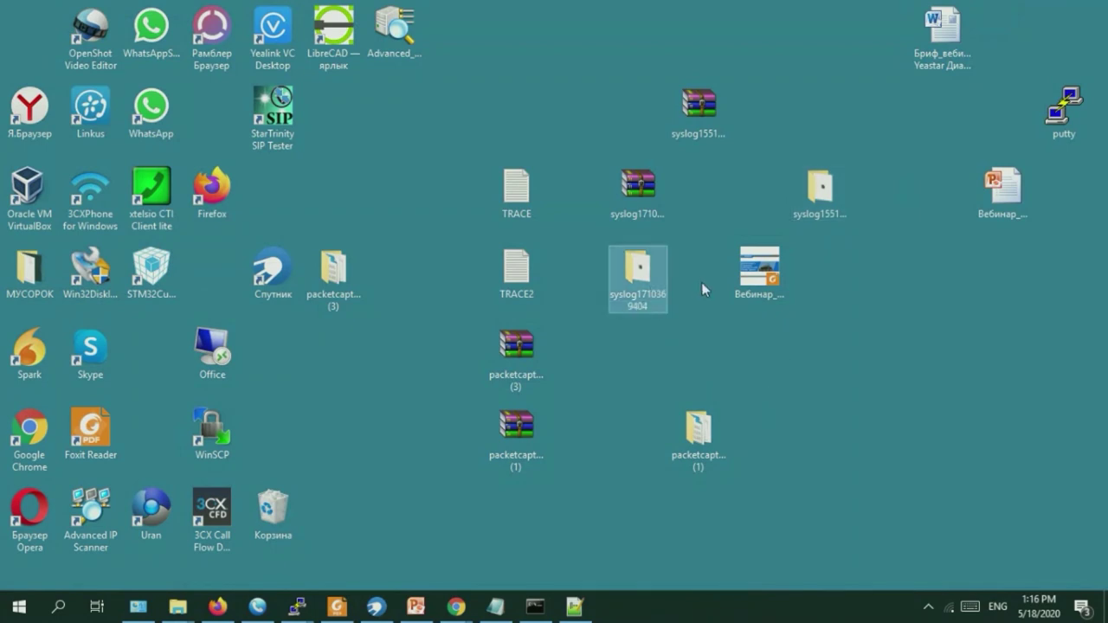
{"action": "left_click", "coordinate": [814, 193]}
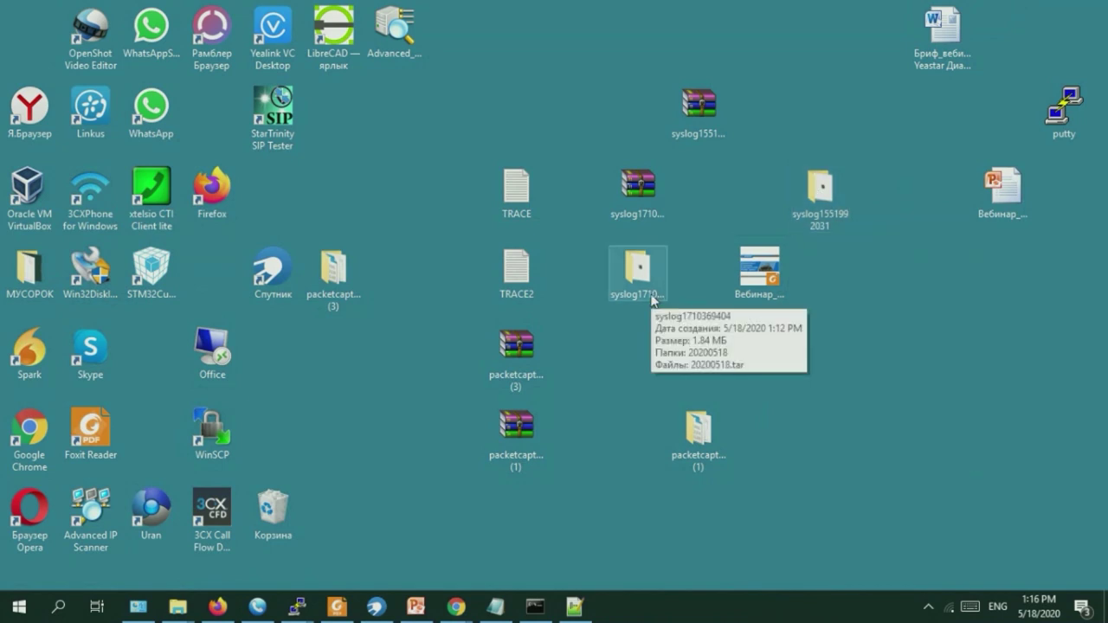
{"action": "double_click", "coordinate": [819, 199]}
{"action": "right_click", "coordinate": [571, 154]}
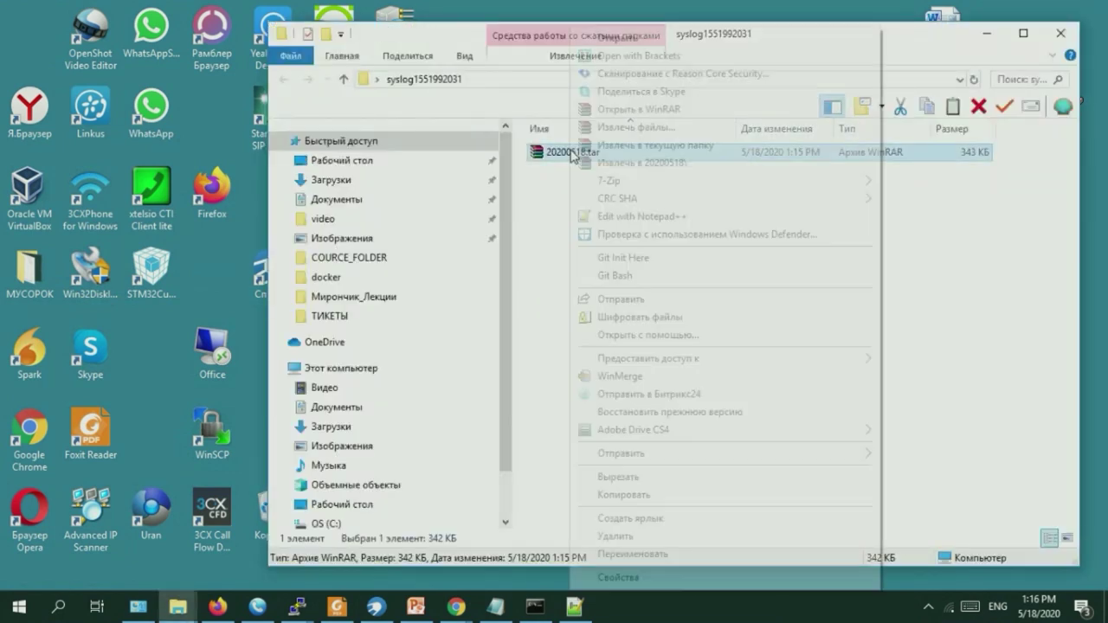
{"action": "left_click", "coordinate": [676, 163]}
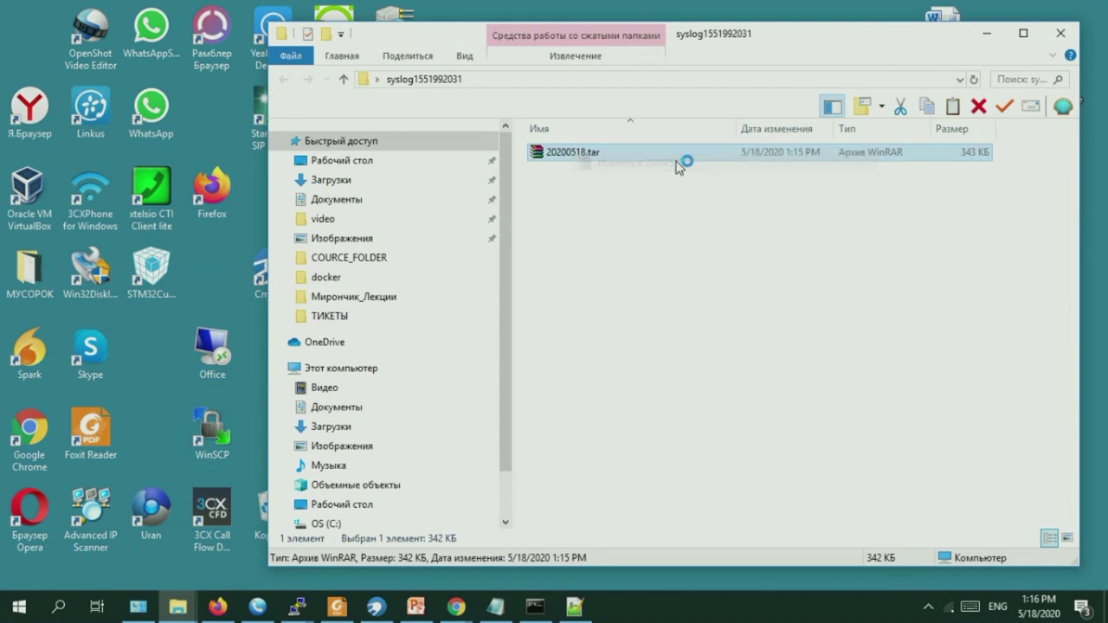
{"action": "left_click", "coordinate": [579, 173]}
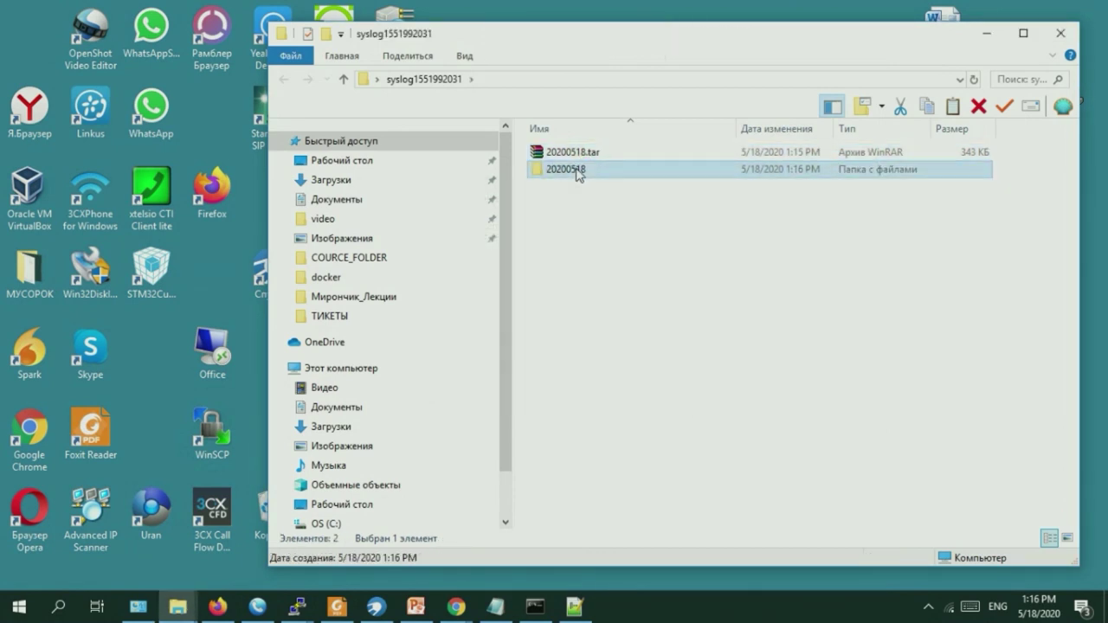
Open pbxlog.0 from the nested 20200518 folder in Notepad++.
{"action": "double_click", "coordinate": [579, 172]}
{"action": "double_click", "coordinate": [576, 153]}
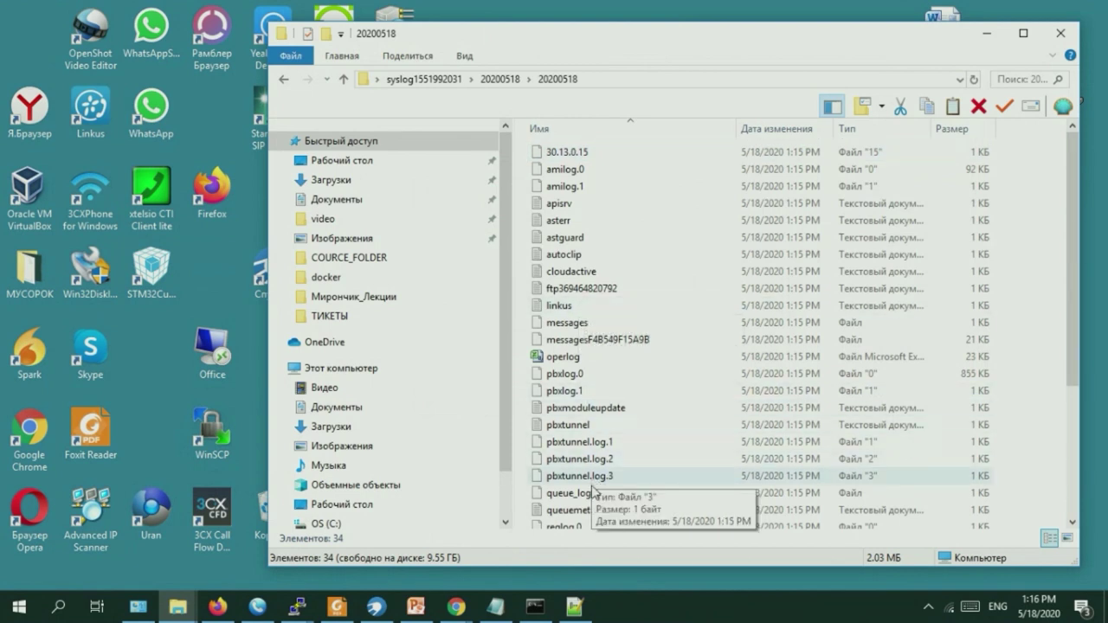
{"action": "scroll", "coordinate": [581, 424], "scroll_direction": "down", "scroll_amount": 4}
{"action": "scroll", "coordinate": [581, 431], "scroll_direction": "up", "scroll_amount": 4}
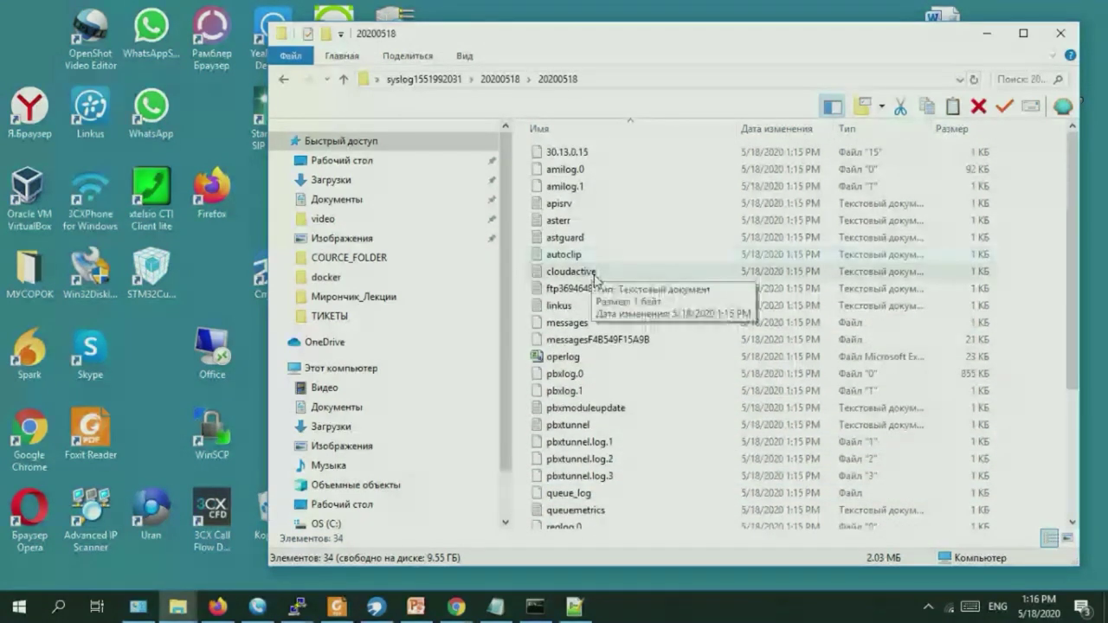
{"action": "right_click", "coordinate": [574, 373]}
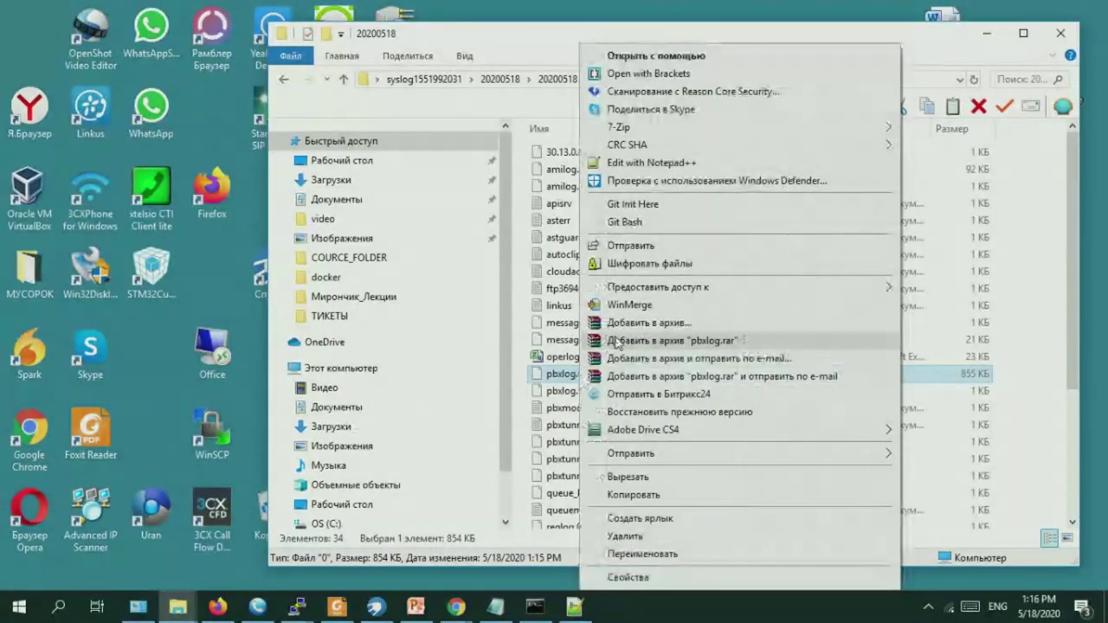
{"action": "left_click", "coordinate": [649, 162]}
Search pbxlog.0 for CSeq: 15296 and move the Find dialog clear of the log text.
{"action": "left_click_drag", "start_coordinate": [1097, 96], "coordinate": [1097, 534]}
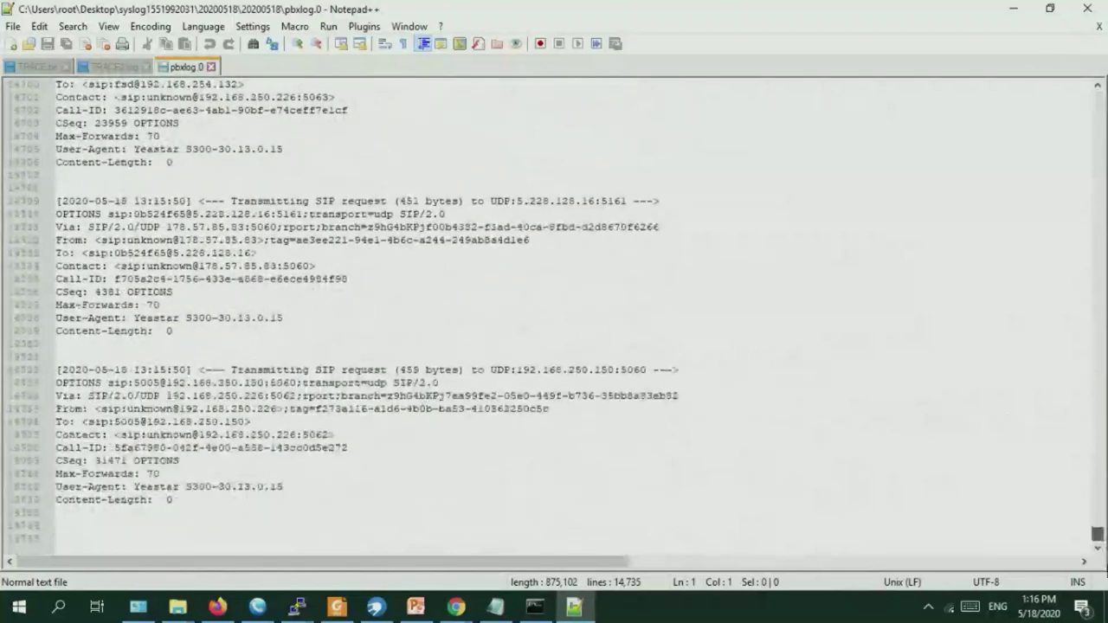
{"action": "scroll", "coordinate": [765, 435], "scroll_direction": "up", "scroll_amount": 10}
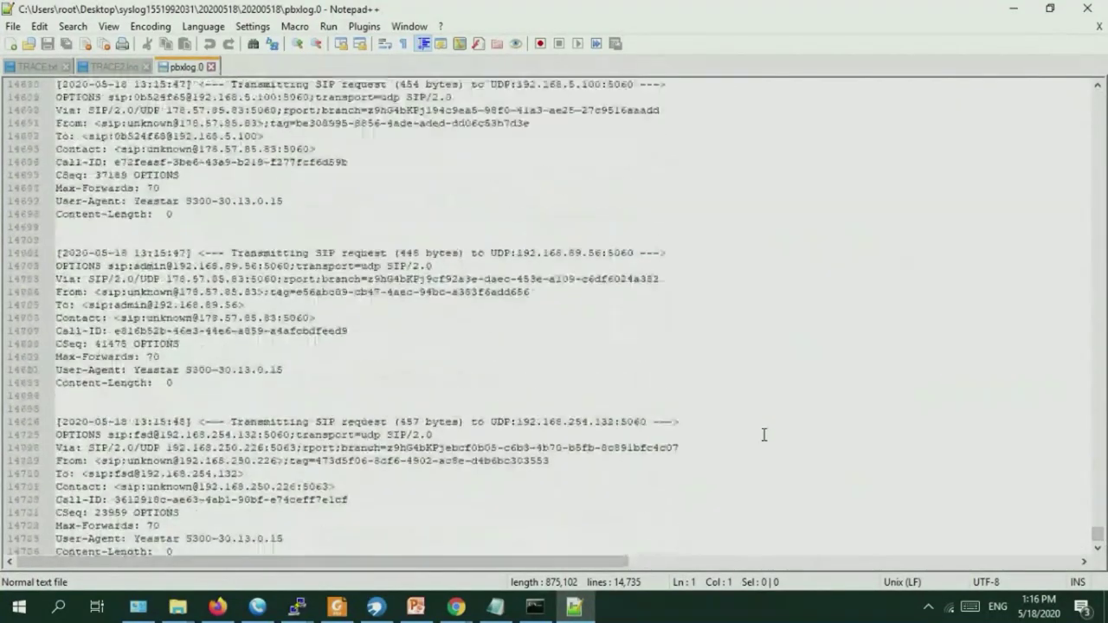
{"action": "left_click", "coordinate": [834, 229]}
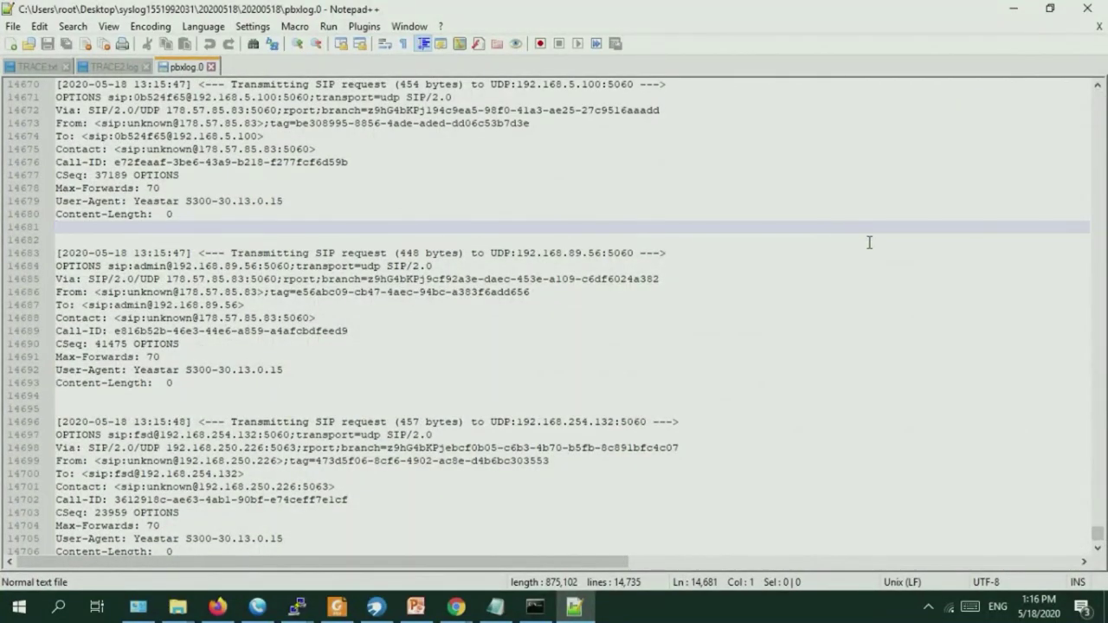
{"action": "key", "text": "ctrl+f"}
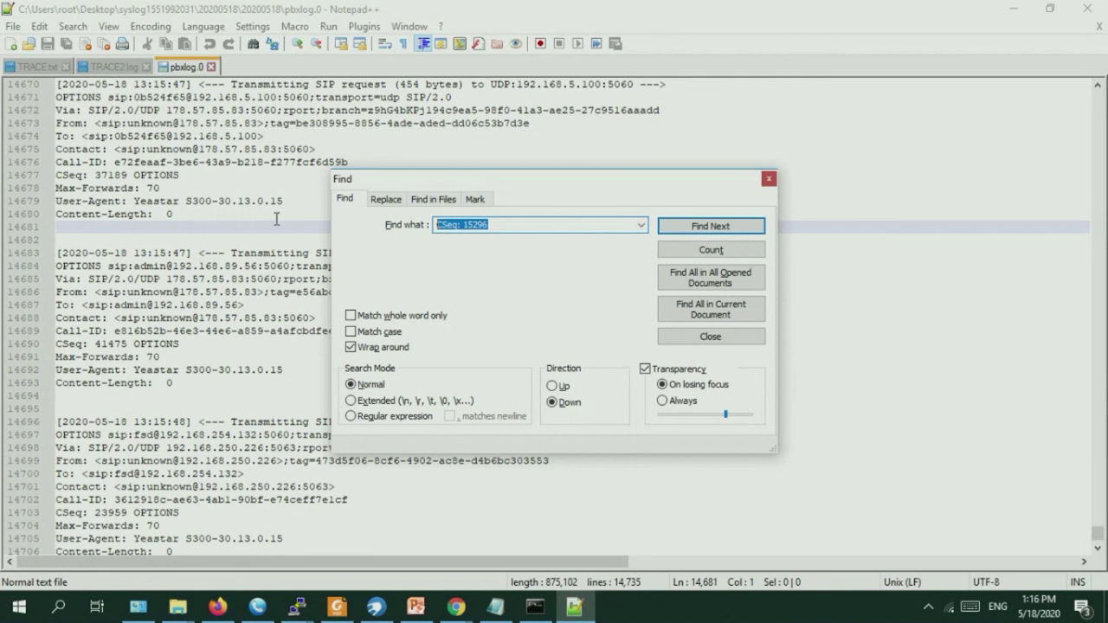
{"action": "left_click", "coordinate": [704, 226]}
{"action": "left_click_drag", "start_coordinate": [549, 198], "coordinate": [817, 118]}
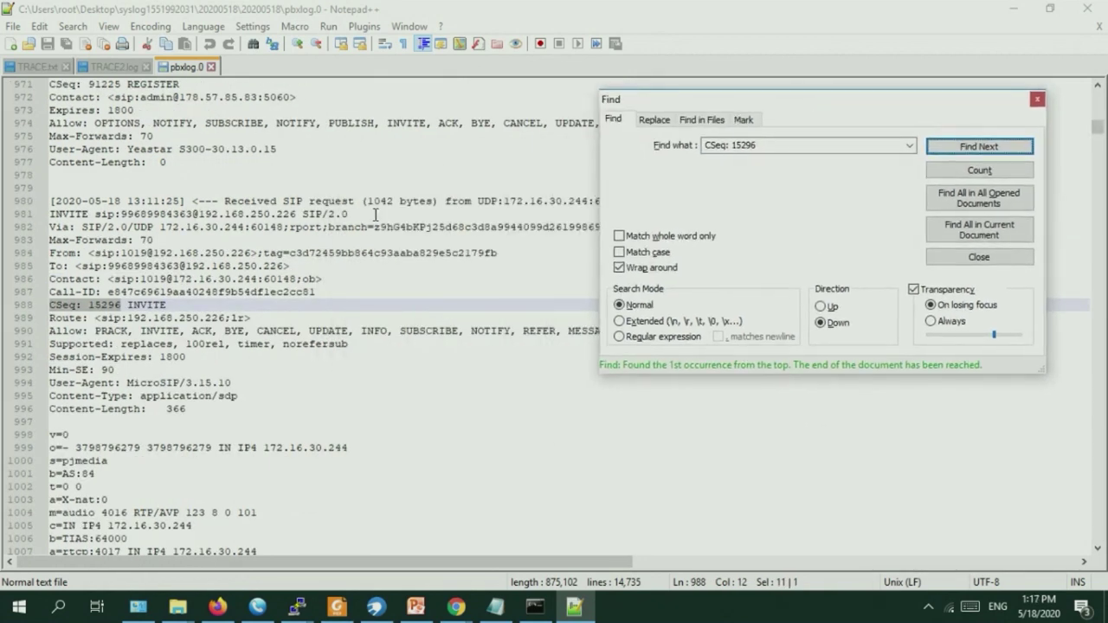
Review the INVITE request with CSeq: 15296 and highlight its message block.
{"action": "left_click", "coordinate": [289, 307]}
{"action": "scroll", "coordinate": [116, 304], "scroll_direction": "down", "scroll_amount": 4}
{"action": "scroll", "coordinate": [78, 268], "scroll_direction": "up", "scroll_amount": 3}
{"action": "left_click_drag", "start_coordinate": [51, 162], "coordinate": [289, 383]}
Cycle through the CSeq: 15296 occurrences to the ACK request.
{"action": "left_click", "coordinate": [990, 147]}
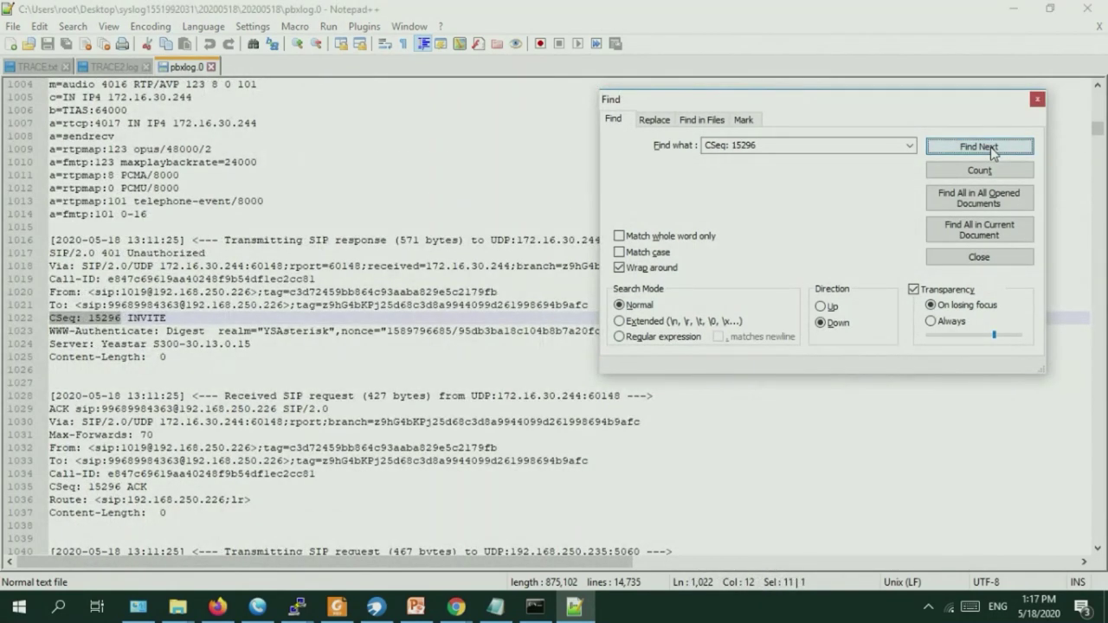
{"action": "left_click", "coordinate": [990, 147]}
{"action": "left_click", "coordinate": [989, 148]}
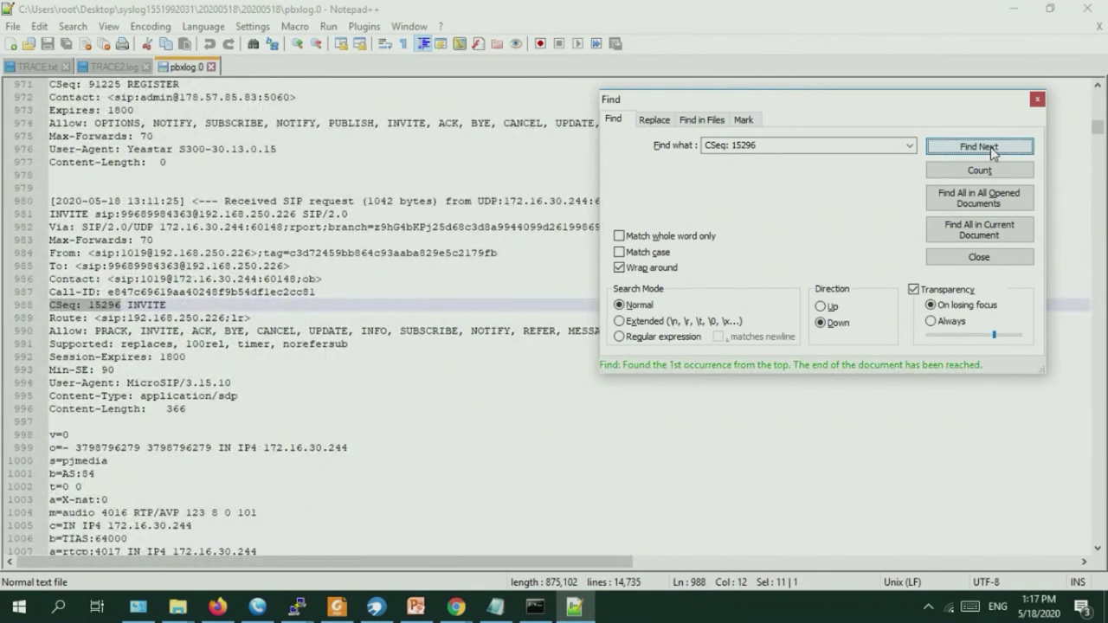
{"action": "left_click", "coordinate": [990, 148]}
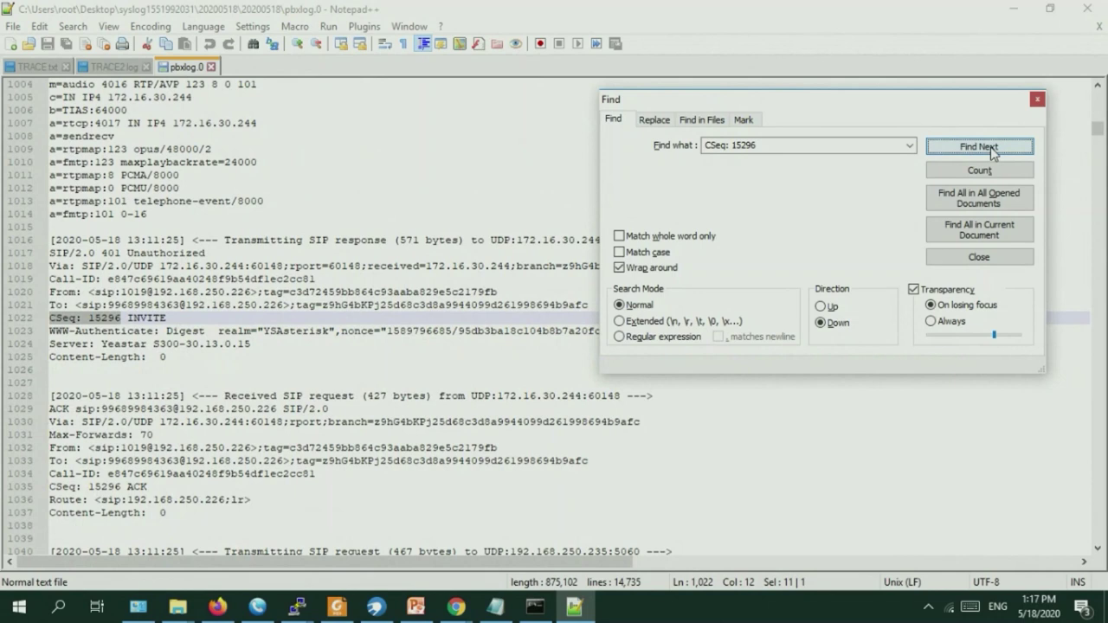
{"action": "left_click", "coordinate": [990, 147]}
{"action": "left_click", "coordinate": [990, 147]}
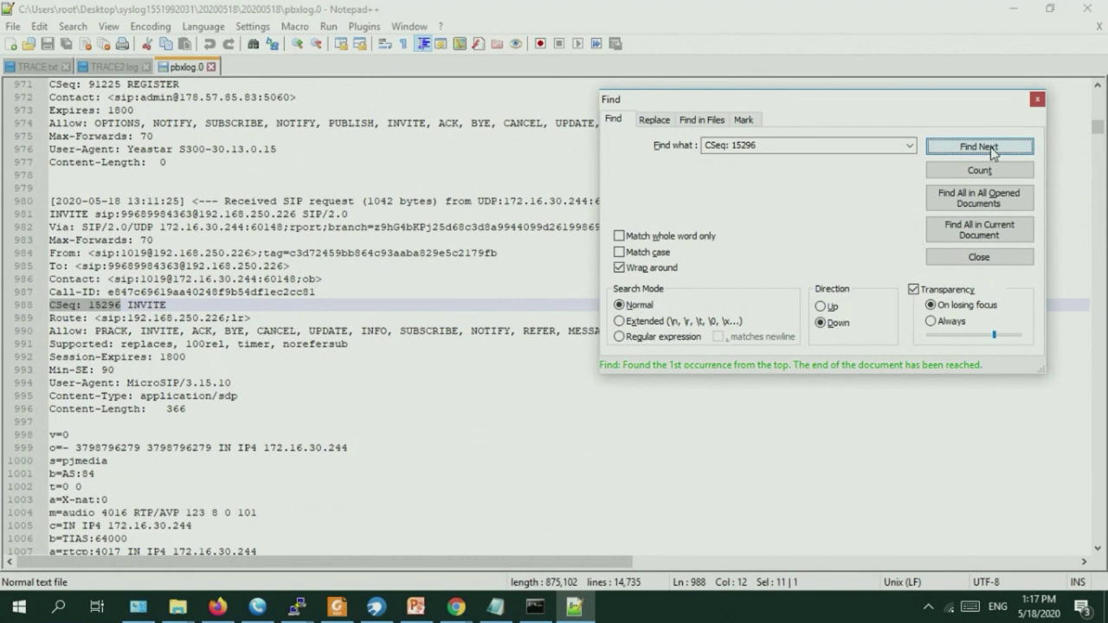
{"action": "left_click", "coordinate": [989, 147]}
{"action": "left_click", "coordinate": [990, 147]}
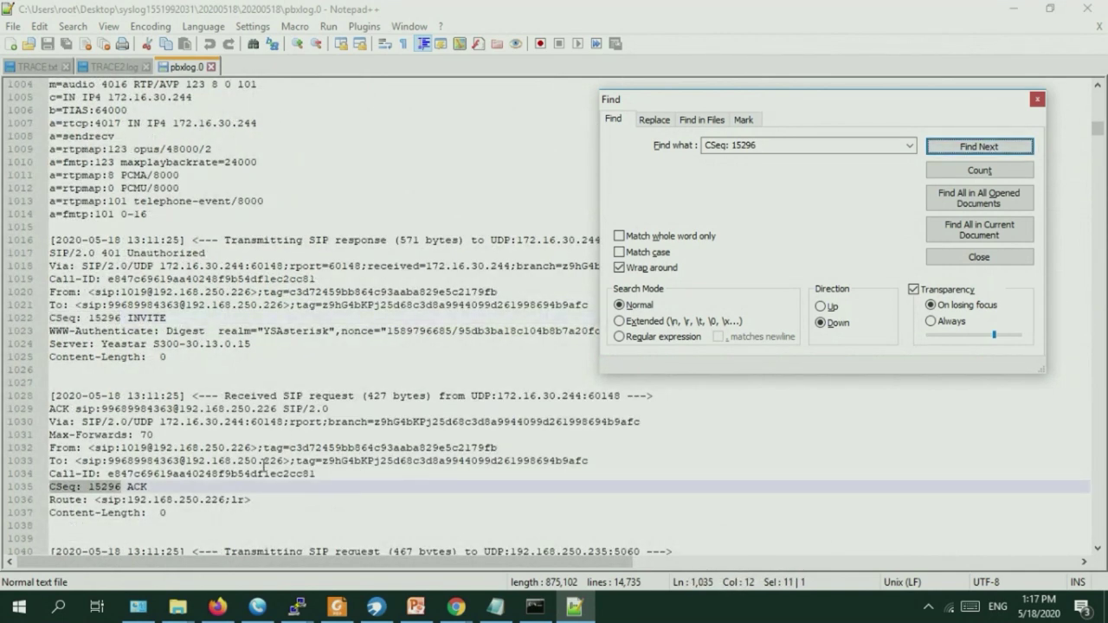
Examine the log entries after the CSeq: 15296 ACK, including the second INVITE and the server's response to it.
{"action": "scroll", "coordinate": [273, 472], "scroll_direction": "down", "scroll_amount": 7}
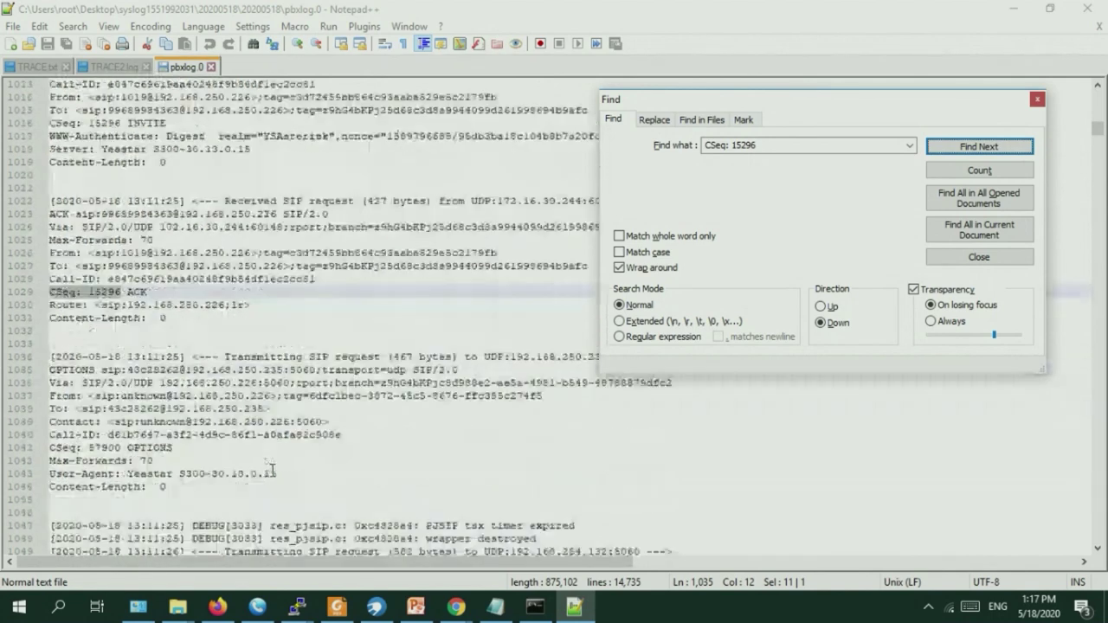
{"action": "scroll", "coordinate": [274, 472], "scroll_direction": "down", "scroll_amount": 8}
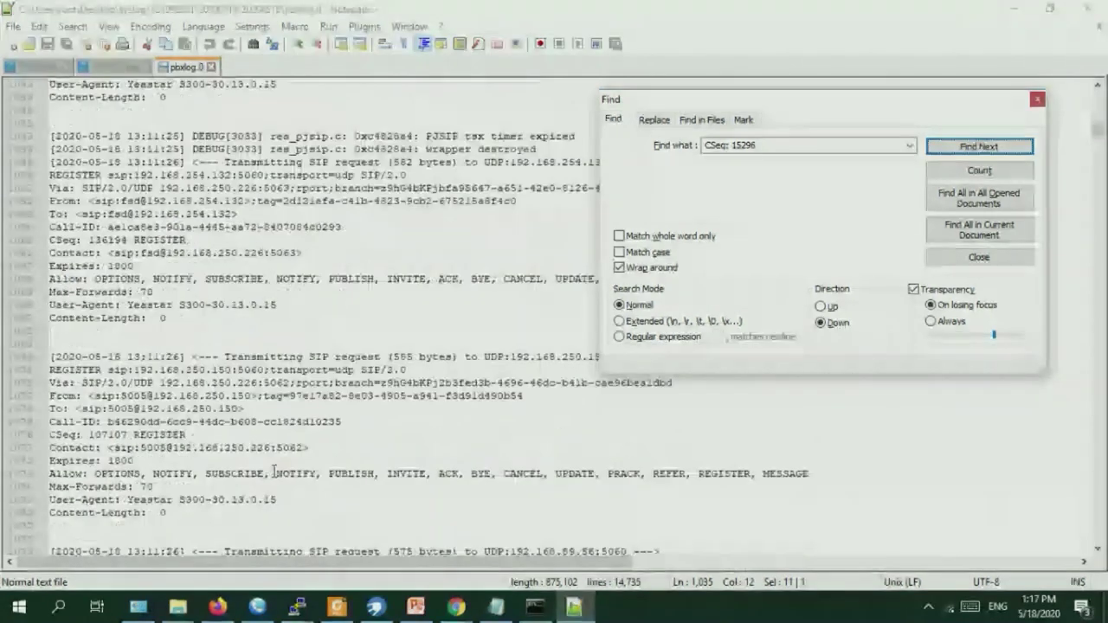
{"action": "scroll", "coordinate": [275, 472], "scroll_direction": "down", "scroll_amount": 5}
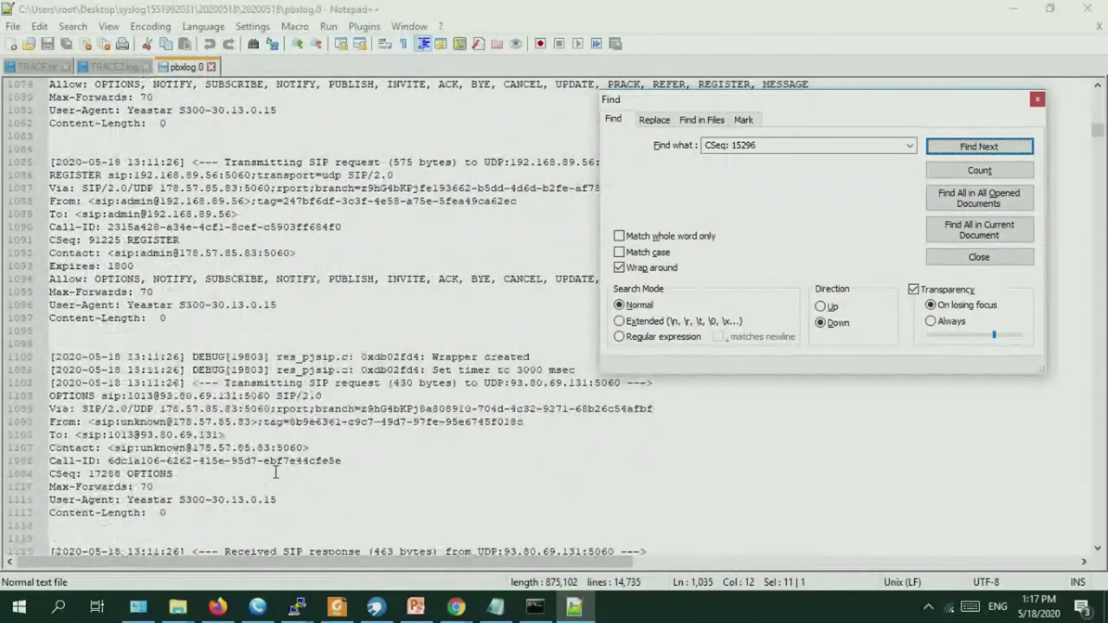
{"action": "scroll", "coordinate": [275, 472], "scroll_direction": "down", "scroll_amount": 7}
{"action": "scroll", "coordinate": [276, 474], "scroll_direction": "down", "scroll_amount": 2}
{"action": "scroll", "coordinate": [276, 474], "scroll_direction": "down", "scroll_amount": 15}
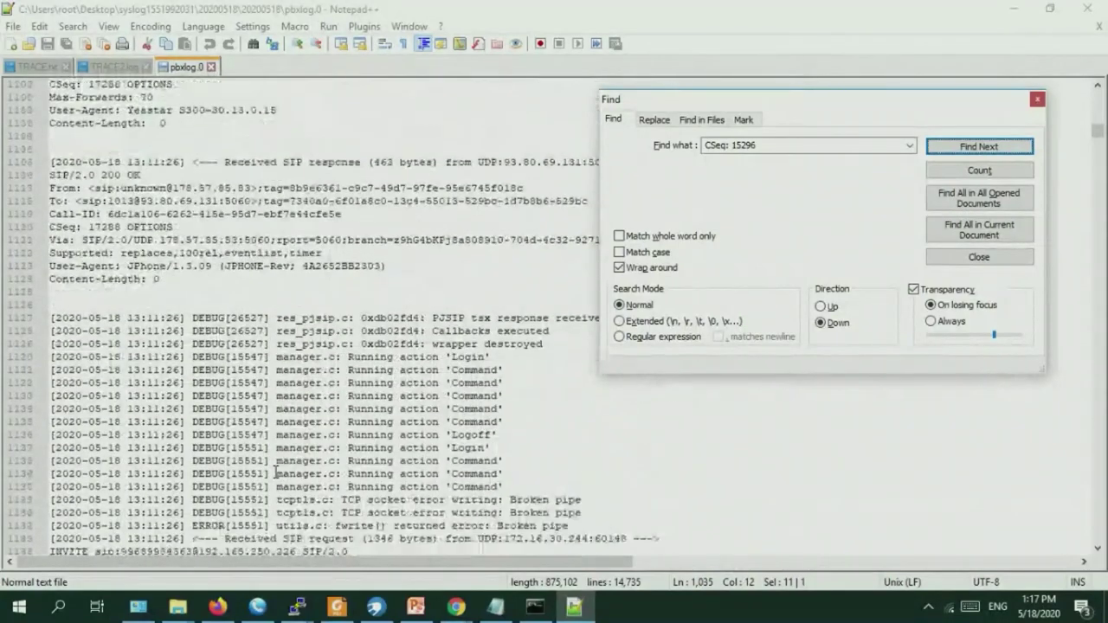
{"action": "scroll", "coordinate": [275, 472], "scroll_direction": "up", "scroll_amount": 2}
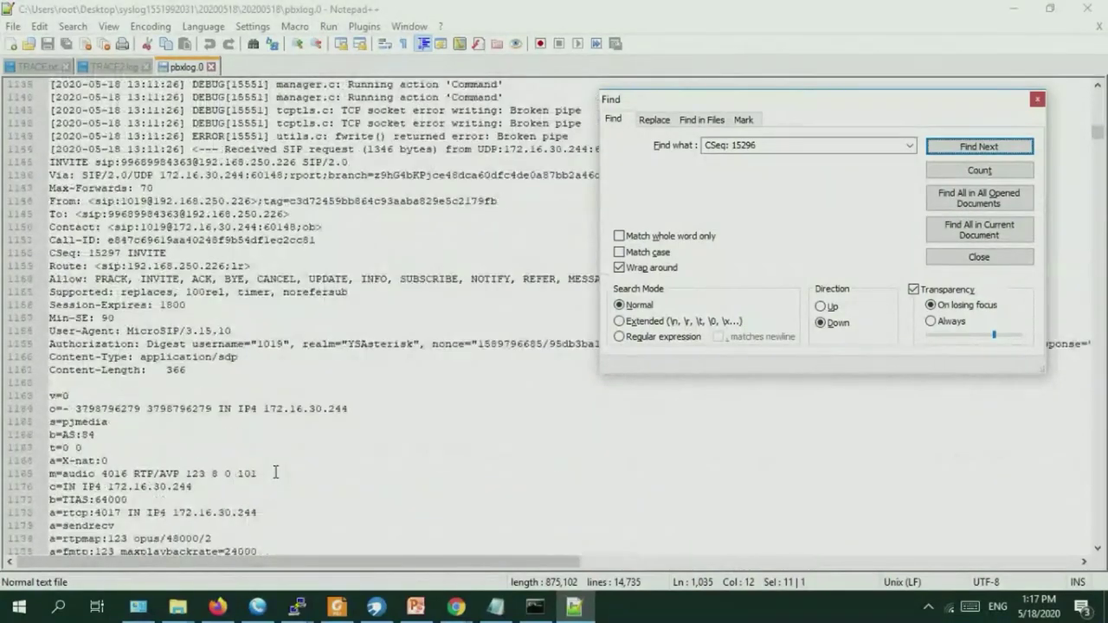
{"action": "scroll", "coordinate": [275, 472], "scroll_direction": "down", "scroll_amount": 11}
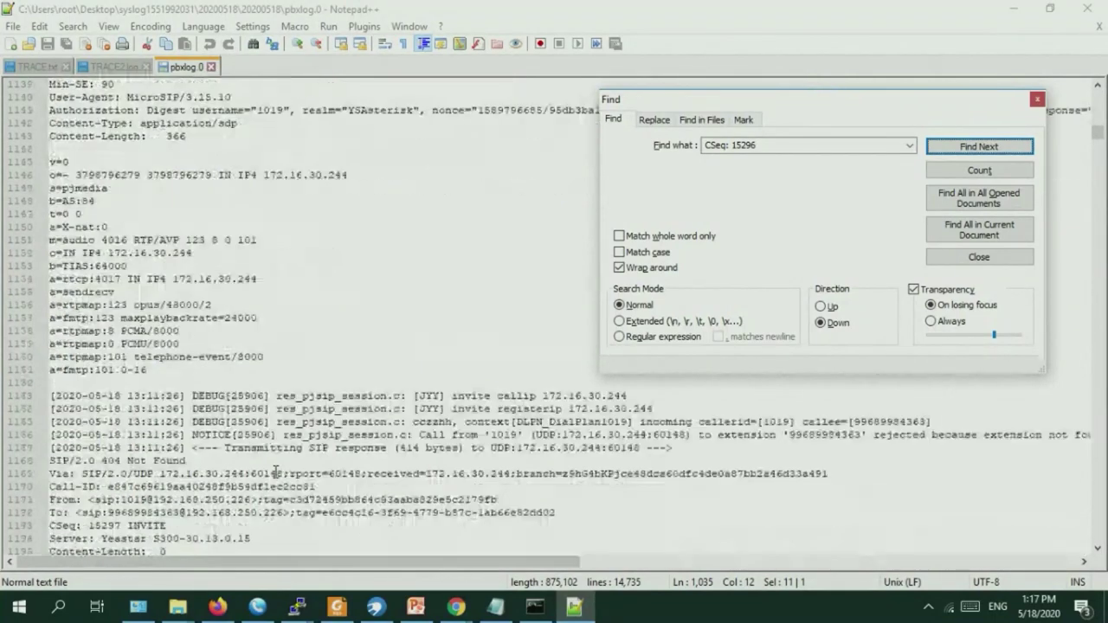
{"action": "scroll", "coordinate": [275, 474], "scroll_direction": "down", "scroll_amount": 4}
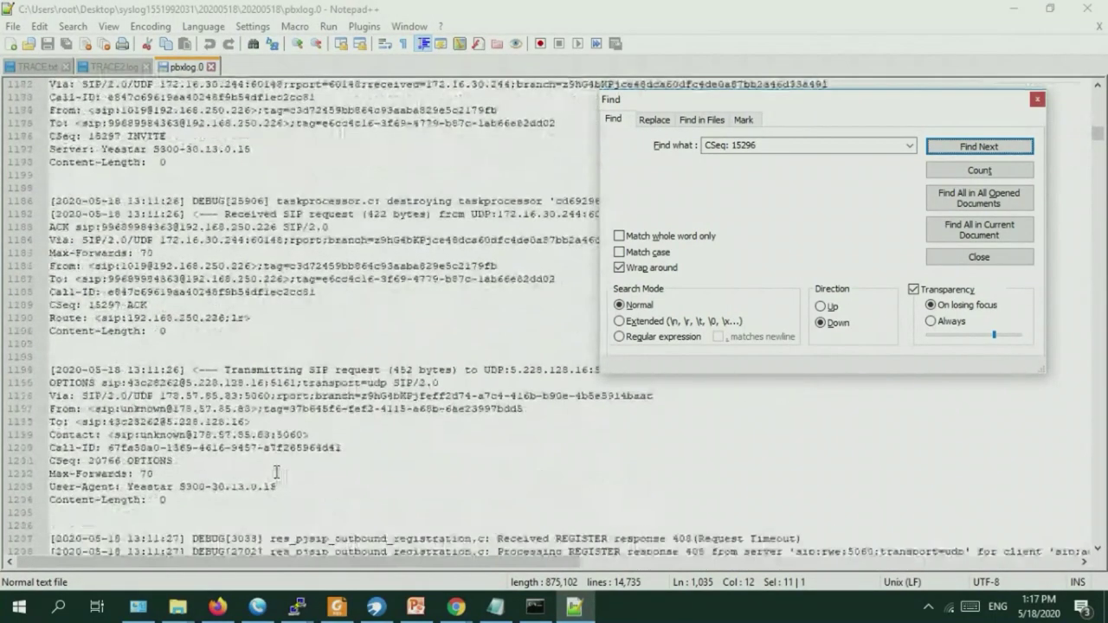
{"action": "scroll", "coordinate": [277, 472], "scroll_direction": "down", "scroll_amount": 11}
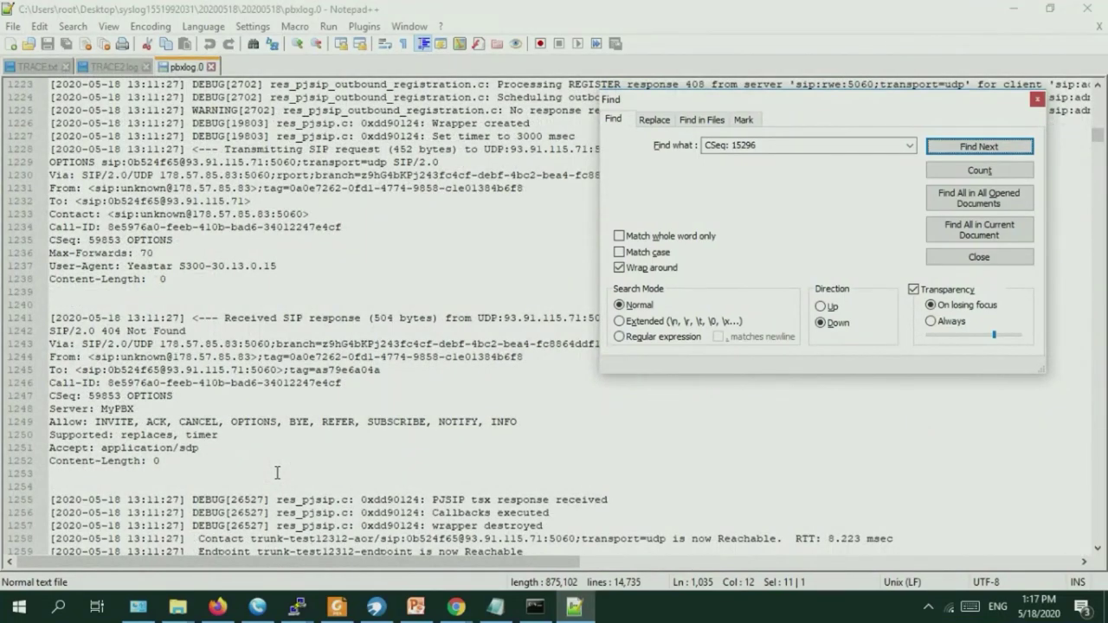
{"action": "scroll", "coordinate": [277, 472], "scroll_direction": "up", "scroll_amount": 15}
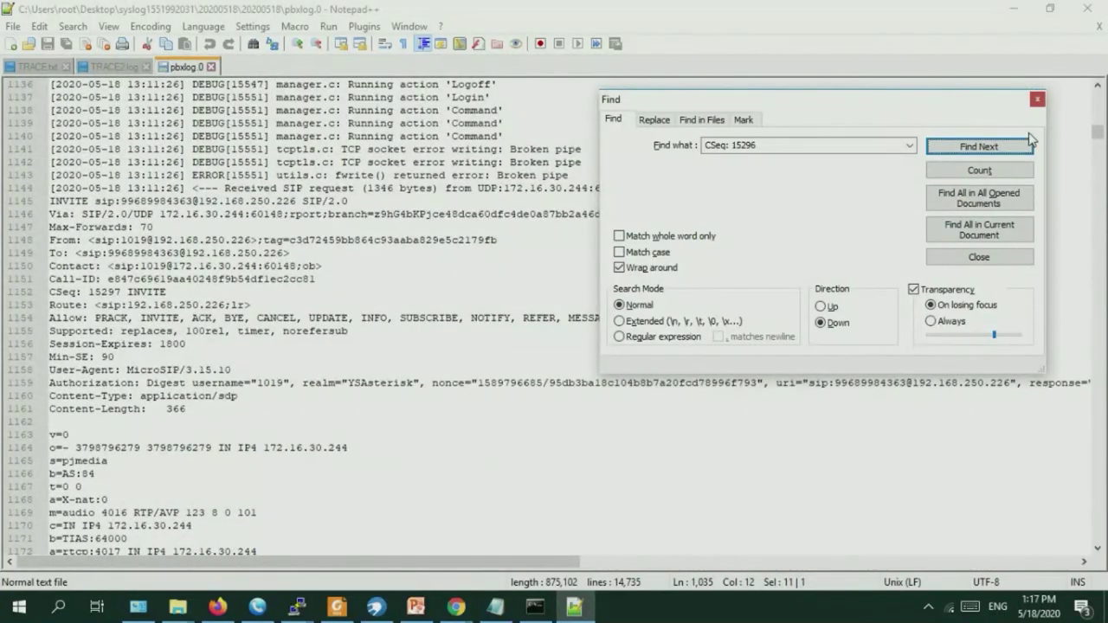
Return to the first CSeq: 15296 occurrence and highlight the CSeq line of its INVITE request.
{"action": "left_click", "coordinate": [1029, 145]}
{"action": "left_click_drag", "start_coordinate": [52, 200], "coordinate": [261, 383]}
{"action": "scroll", "coordinate": [272, 394], "scroll_direction": "down", "scroll_amount": 5}
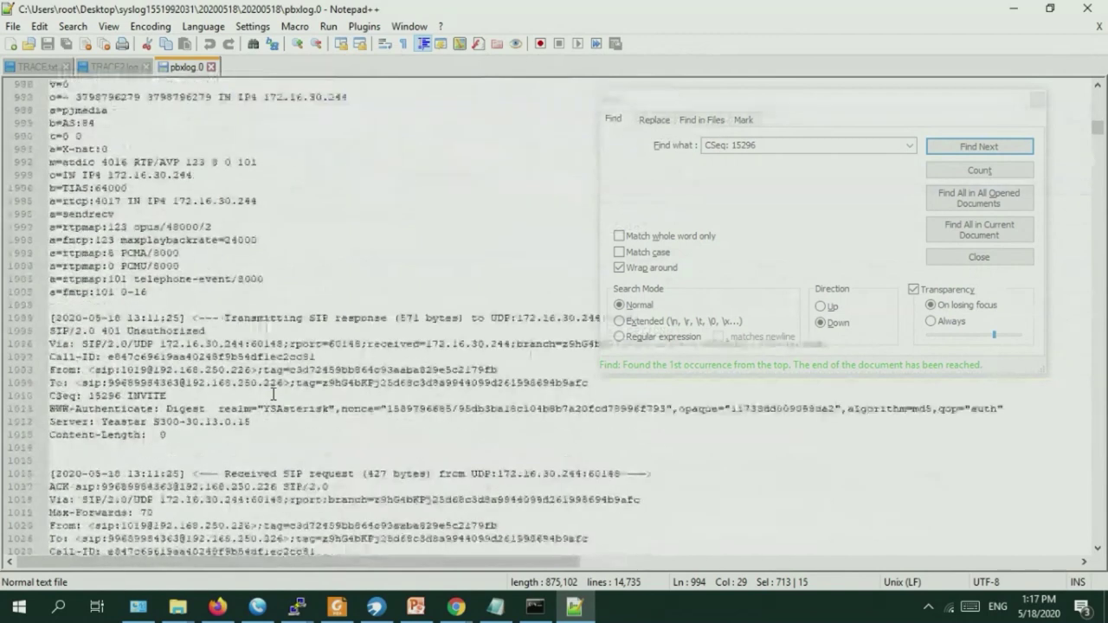
{"action": "left_click", "coordinate": [227, 188]}
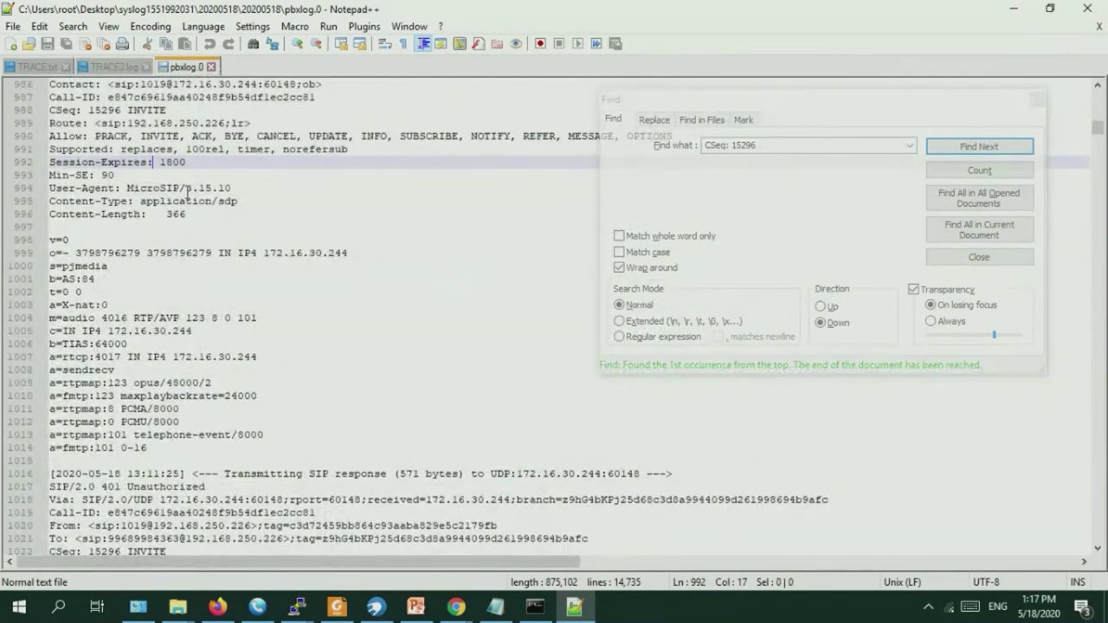
{"action": "scroll", "coordinate": [225, 187], "scroll_direction": "up", "scroll_amount": 1}
{"action": "left_click", "coordinate": [187, 153]}
{"action": "left_click_drag", "start_coordinate": [187, 153], "coordinate": [4, 151]}
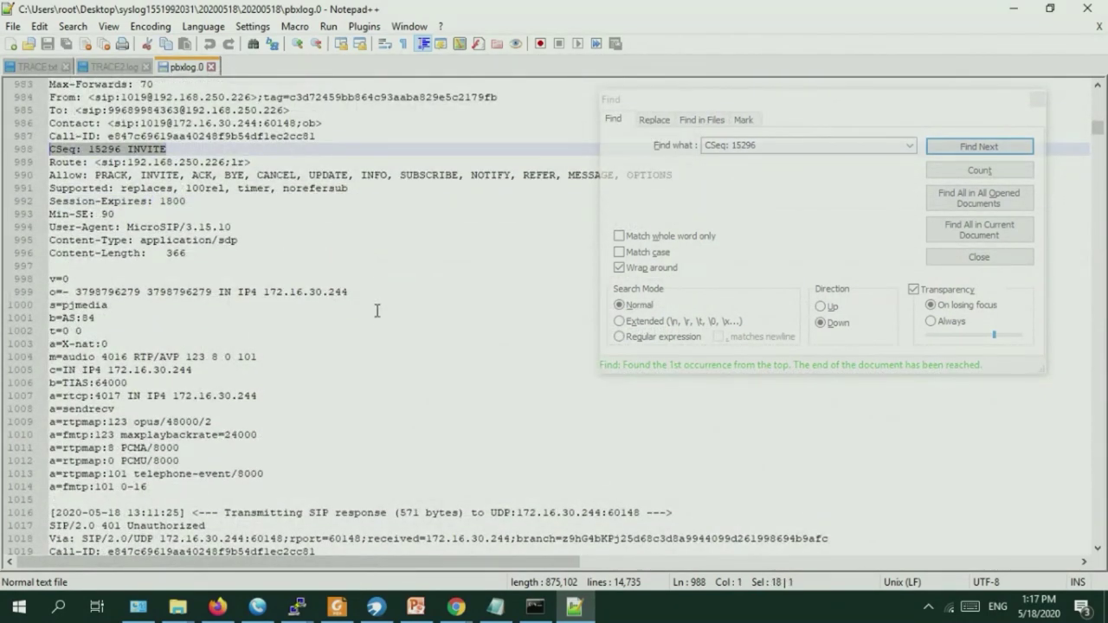
Review the 401 Unauthorized response to the first INVITE and highlight the ACK request that follows it.
{"action": "scroll", "coordinate": [377, 310], "scroll_direction": "down", "scroll_amount": 8}
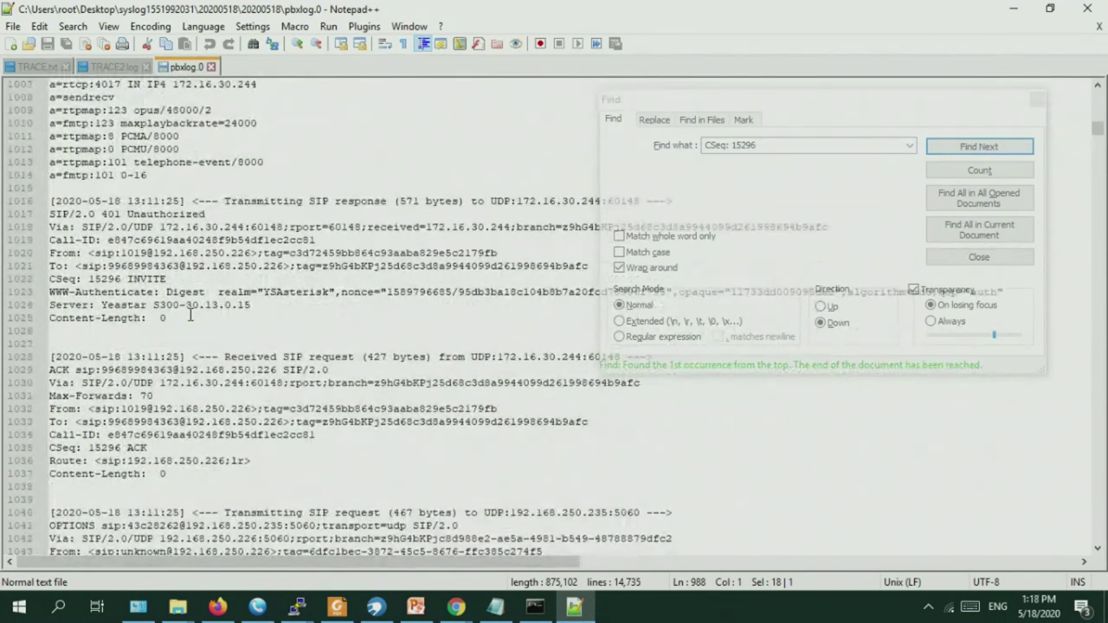
{"action": "scroll", "coordinate": [161, 318], "scroll_direction": "down", "scroll_amount": 2}
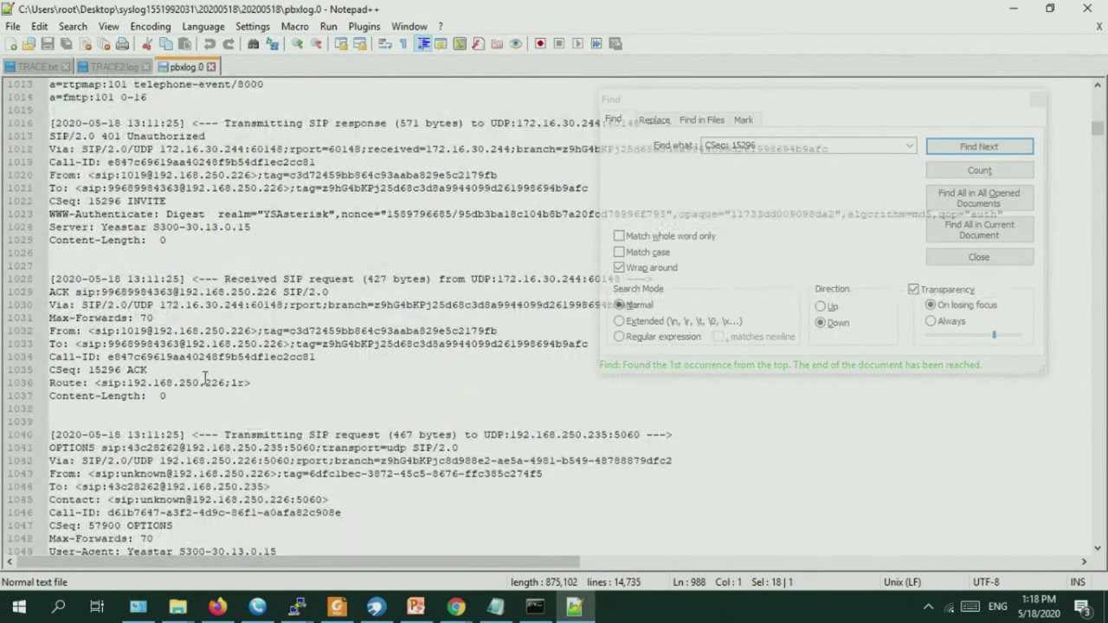
{"action": "left_click_drag", "start_coordinate": [53, 279], "coordinate": [232, 396]}
{"action": "scroll", "coordinate": [232, 396], "scroll_direction": "down", "scroll_amount": 3}
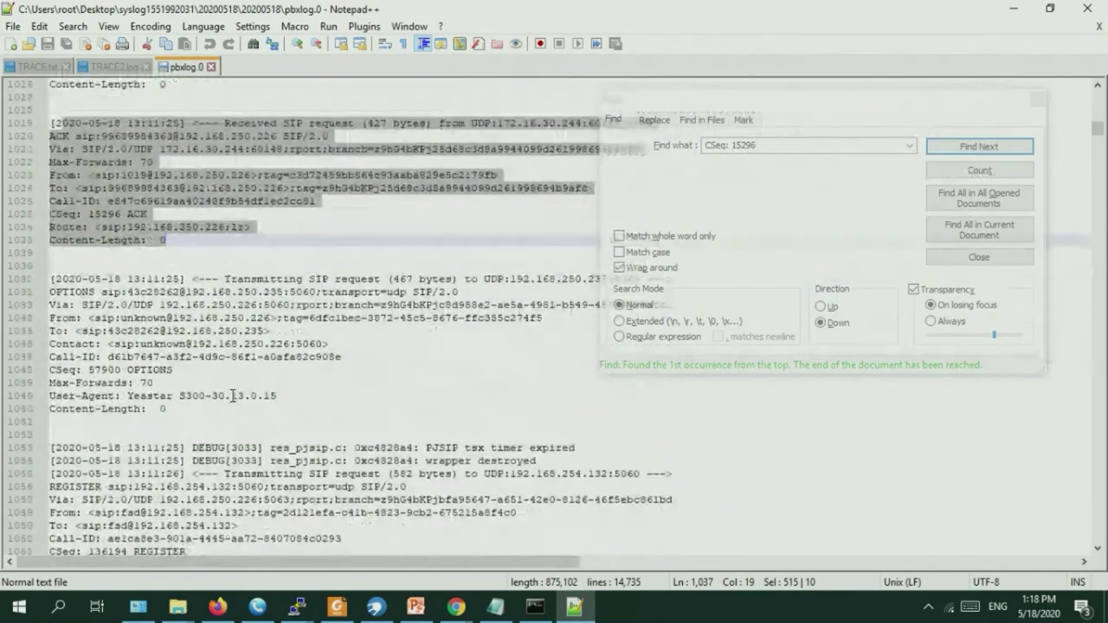
Locate the second INVITE from the same call and copy its CSeq: 15297 text.
{"action": "scroll", "coordinate": [232, 396], "scroll_direction": "down", "scroll_amount": 11}
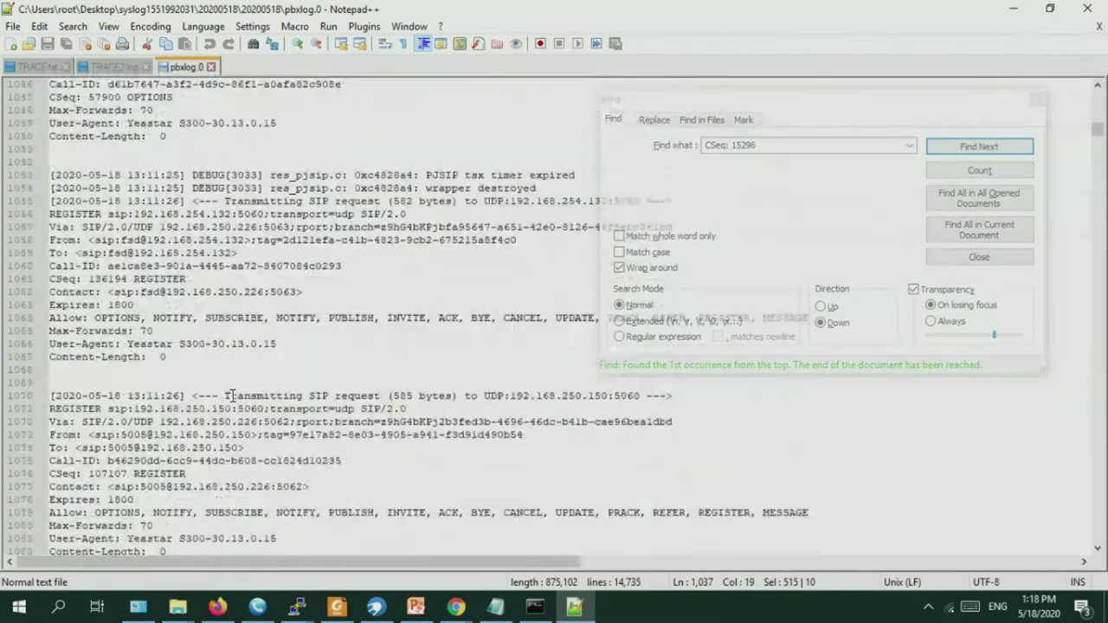
{"action": "scroll", "coordinate": [232, 396], "scroll_direction": "down", "scroll_amount": 9}
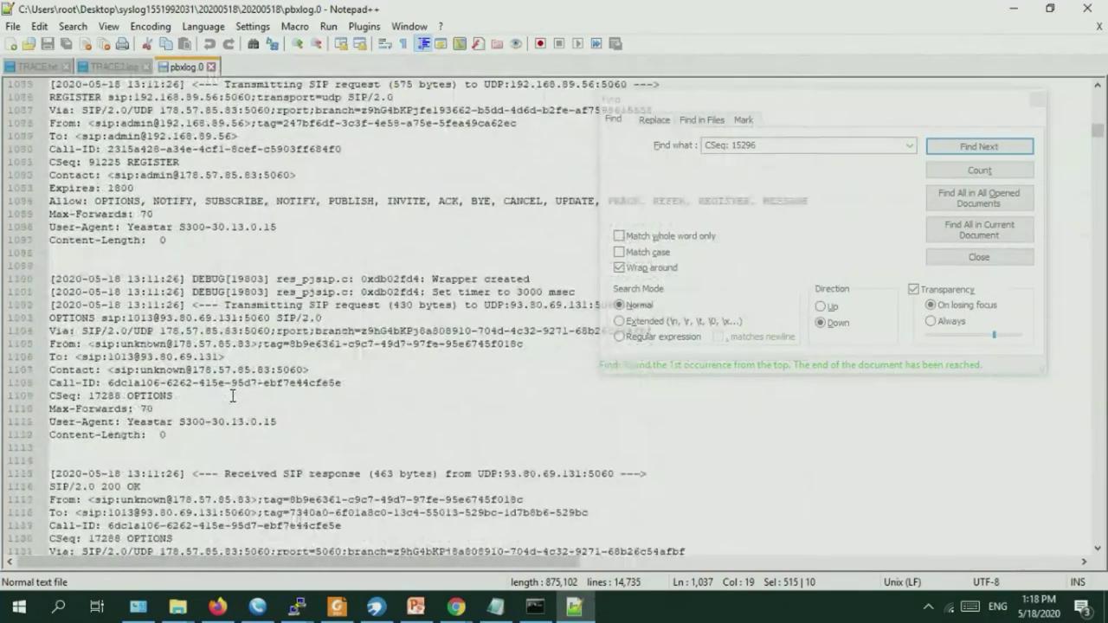
{"action": "scroll", "coordinate": [232, 395], "scroll_direction": "down", "scroll_amount": 5}
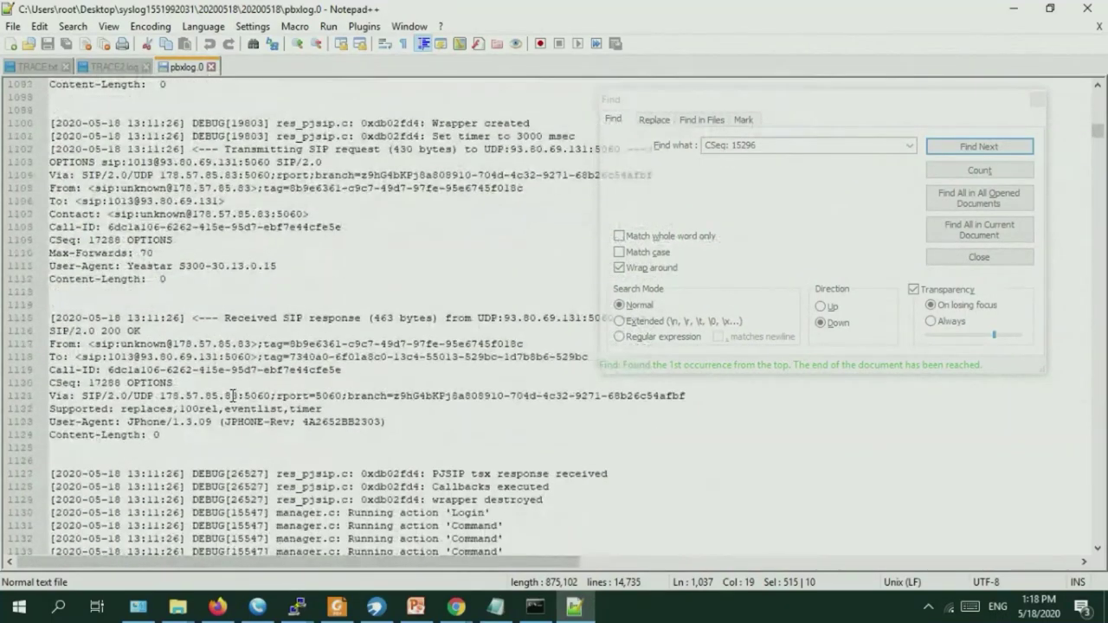
{"action": "scroll", "coordinate": [232, 395], "scroll_direction": "down", "scroll_amount": 10}
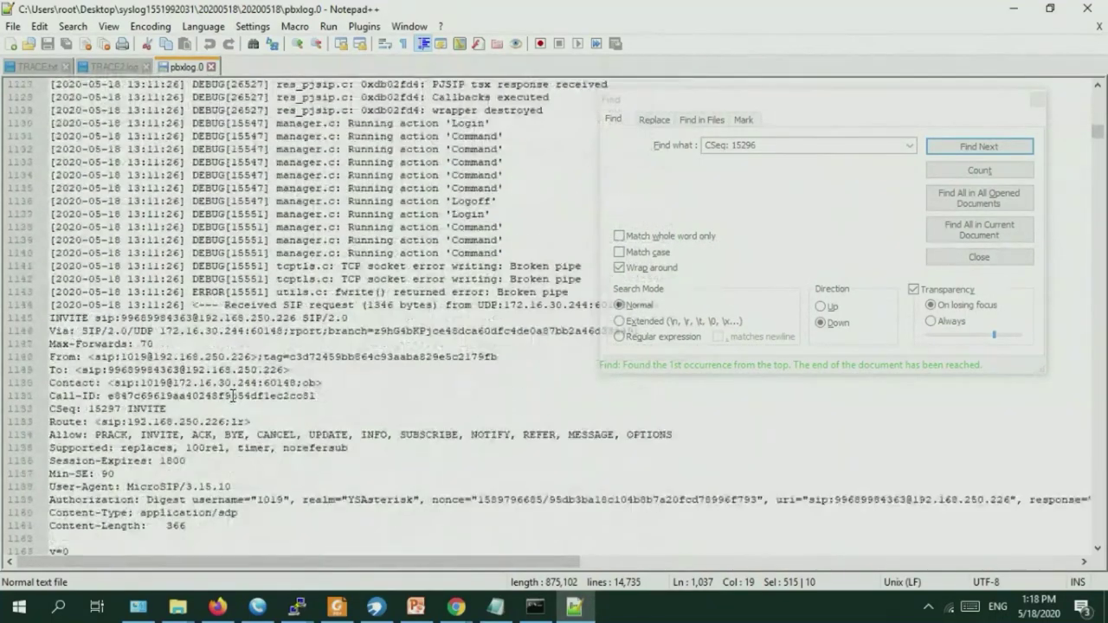
{"action": "left_click", "coordinate": [173, 460]}
{"action": "left_click_drag", "start_coordinate": [179, 408], "coordinate": [51, 413]}
{"action": "key", "text": "ctrl+c"}
{"action": "left_click", "coordinate": [108, 422]}
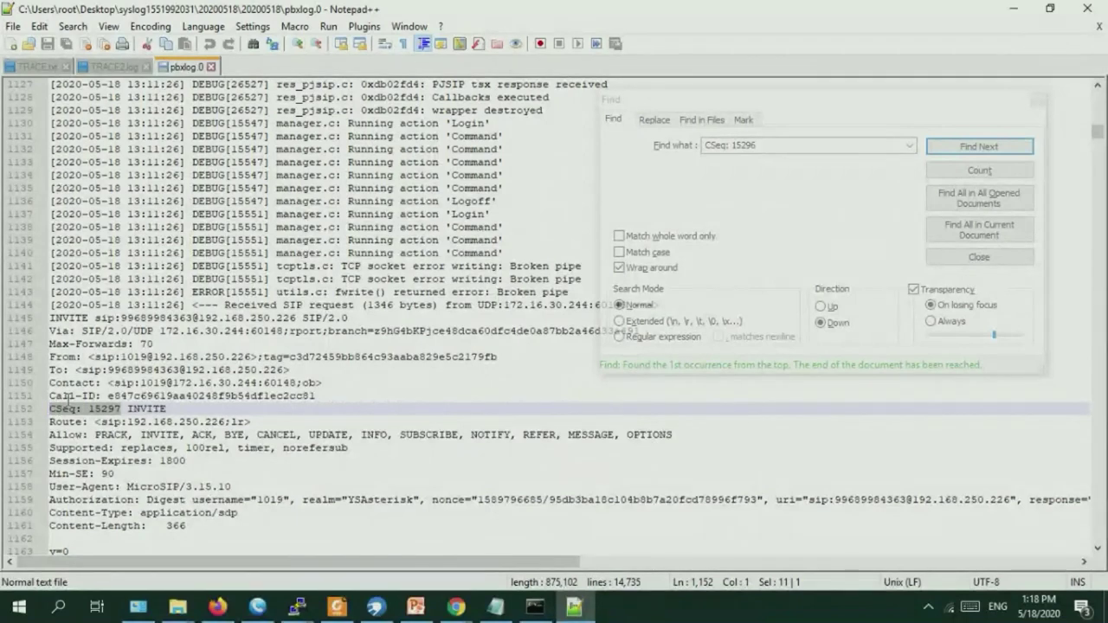
Find the next occurrence of CSeq: 15297 in pbxlog.0.
{"action": "left_click", "coordinate": [866, 146]}
{"action": "left_click", "coordinate": [625, 126]}
{"action": "key", "text": "ctrl+v"}
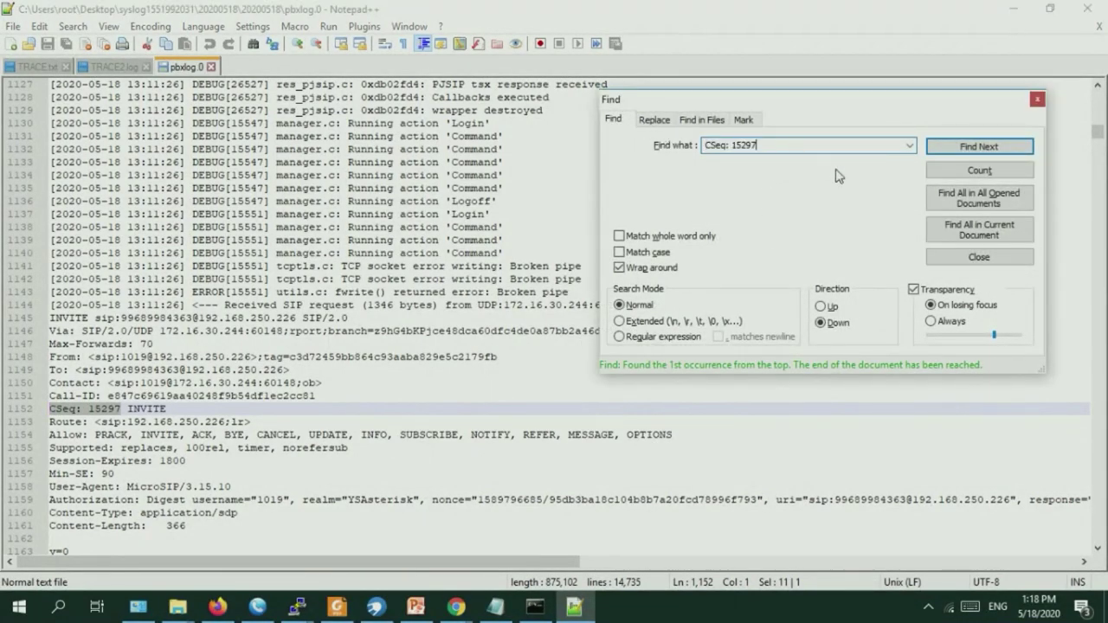
{"action": "left_click", "coordinate": [971, 147]}
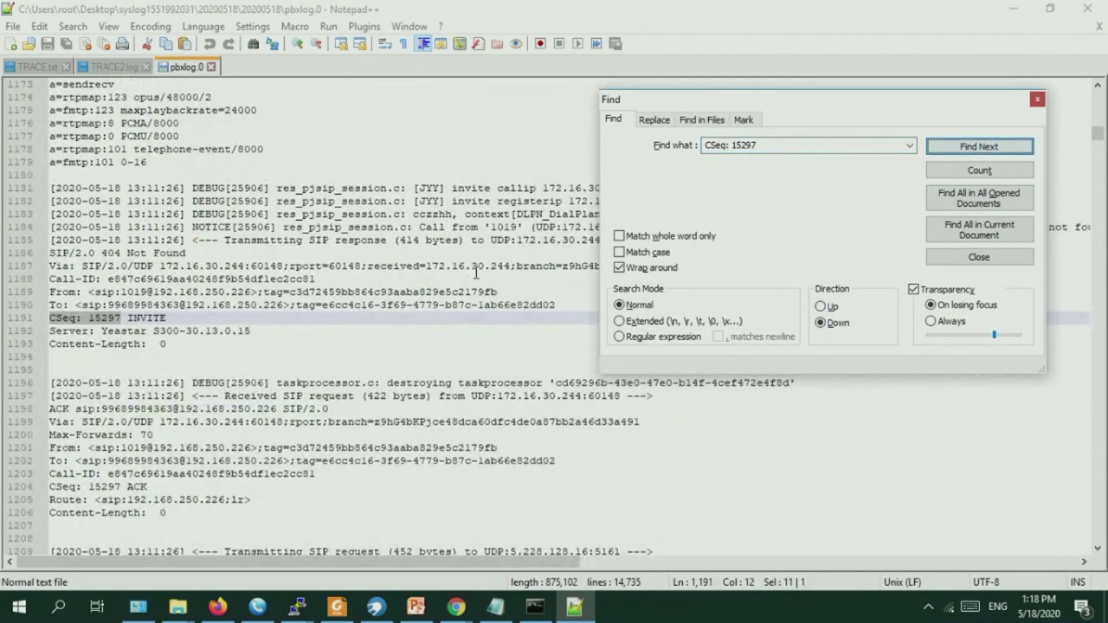
Highlight the 404 Not Found response with its preceding debug lines, and return to the CSeq: 15297 INVITE request line.
{"action": "scroll", "coordinate": [186, 318], "scroll_direction": "up", "scroll_amount": 6}
{"action": "scroll", "coordinate": [54, 326], "scroll_direction": "down", "scroll_amount": 5}
{"action": "scroll", "coordinate": [171, 322], "scroll_direction": "up", "scroll_amount": 1}
{"action": "left_click", "coordinate": [199, 422]}
{"action": "left_click_drag", "start_coordinate": [199, 422], "coordinate": [62, 279]}
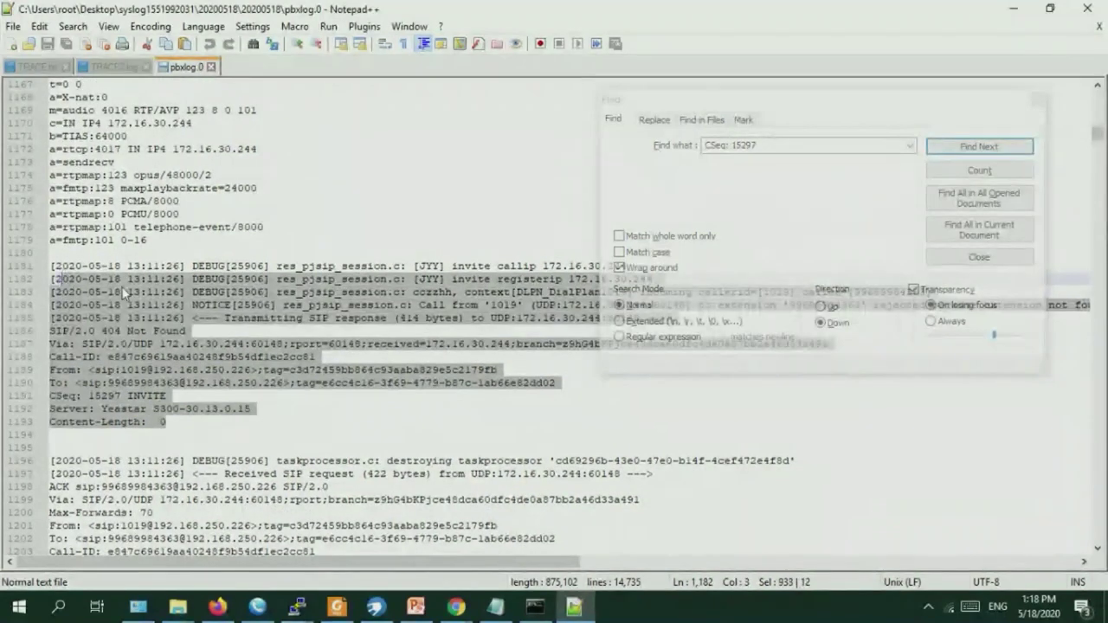
{"action": "scroll", "coordinate": [136, 285], "scroll_direction": "up", "scroll_amount": 9}
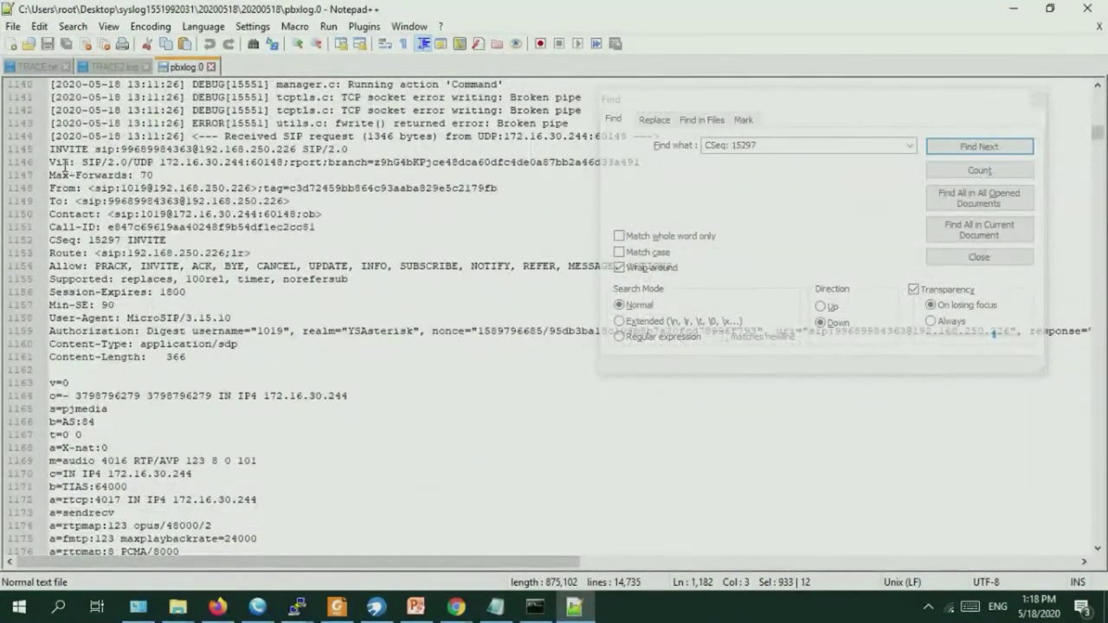
{"action": "left_click", "coordinate": [123, 149]}
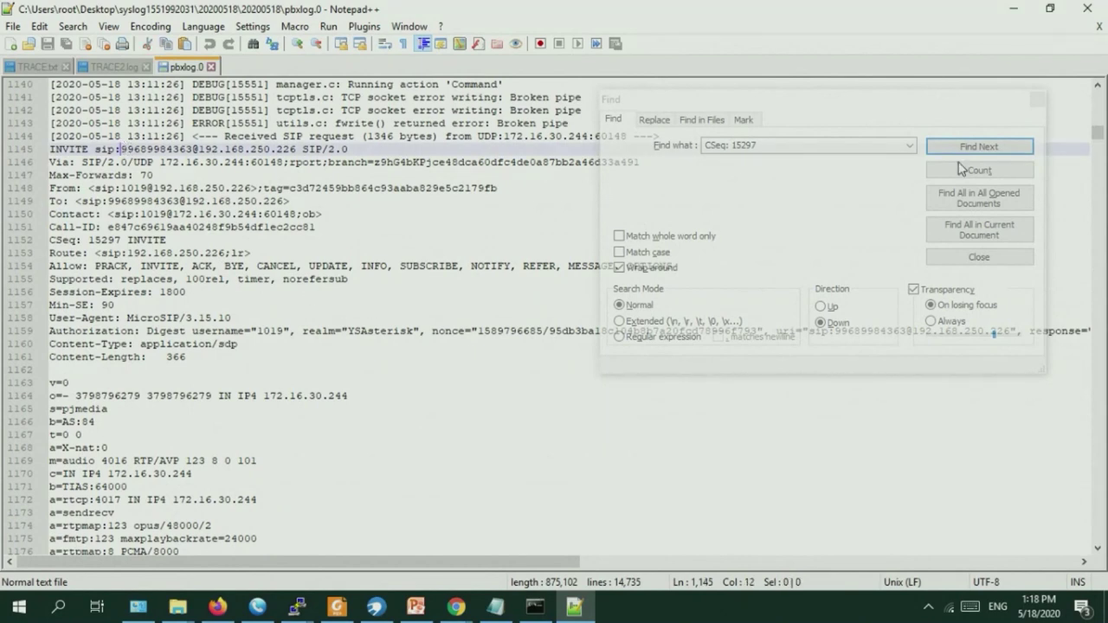
Select the dialled number in the CSeq: 15297 INVITE request line and set it as the search text.
{"action": "left_click", "coordinate": [1036, 99]}
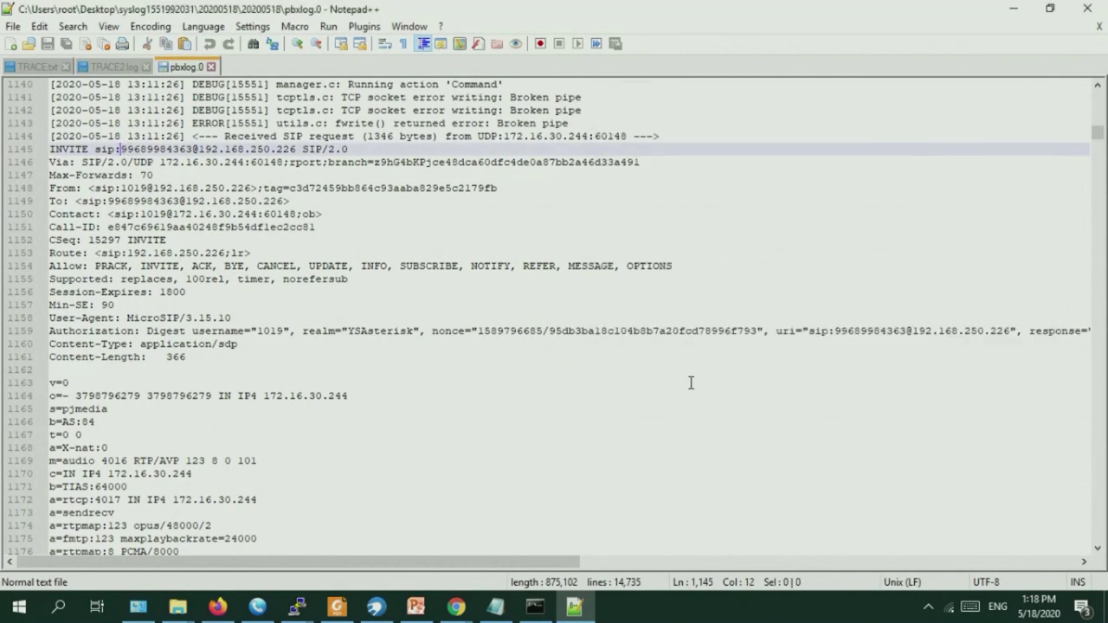
{"action": "key", "text": "ctrl+shift+Right"}
{"action": "key", "text": "ctrl+f"}
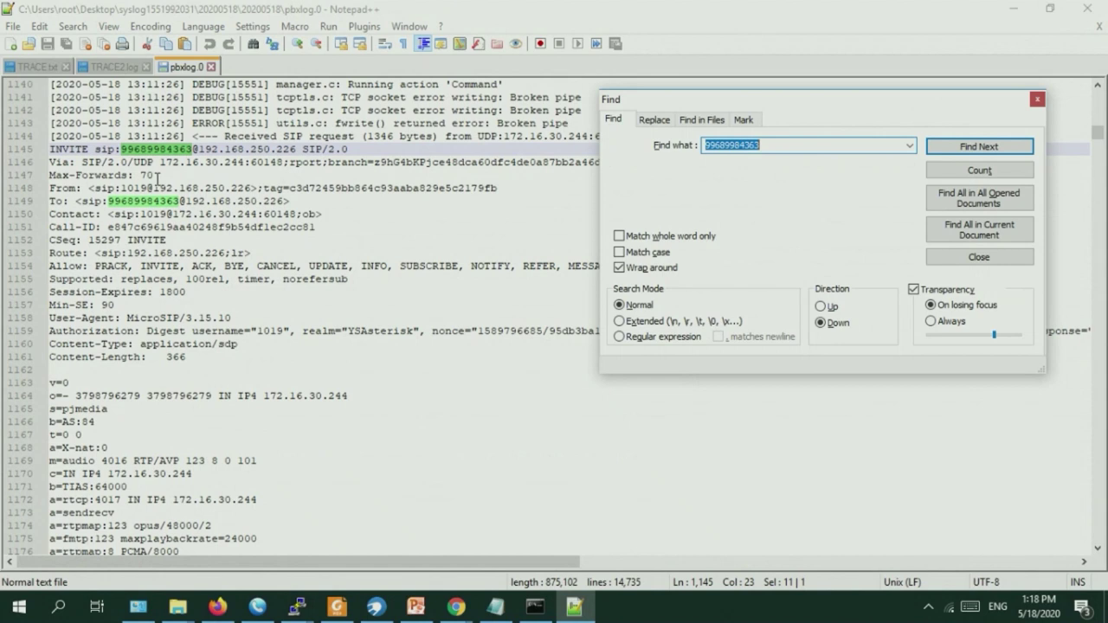
{"action": "left_click", "coordinate": [172, 149]}
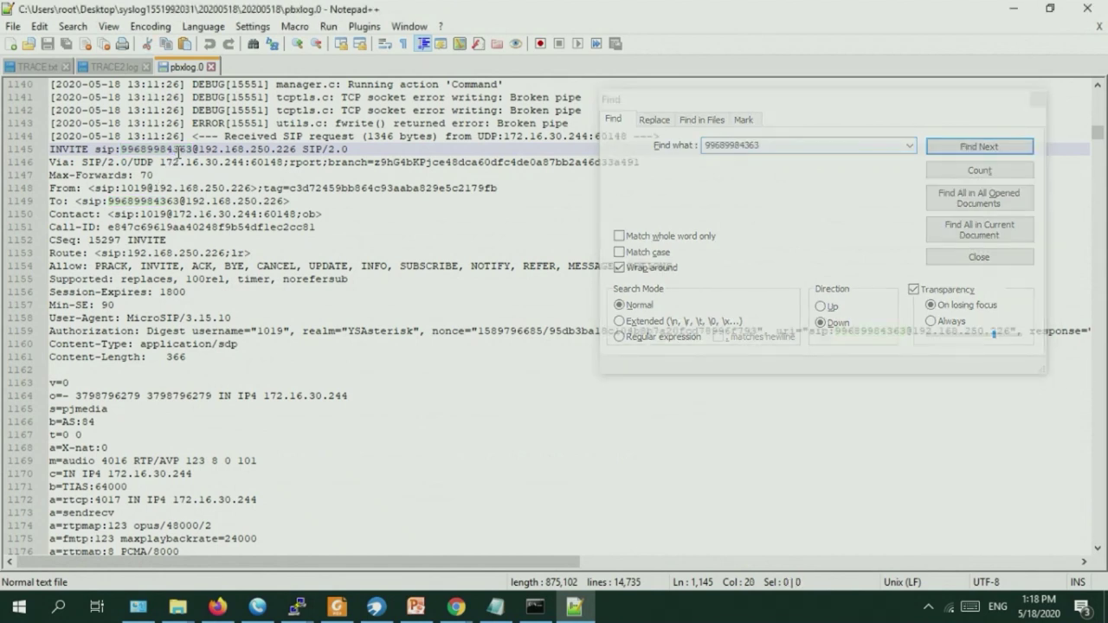
{"action": "key", "text": "ctrl+f"}
{"action": "left_click", "coordinate": [1038, 99]}
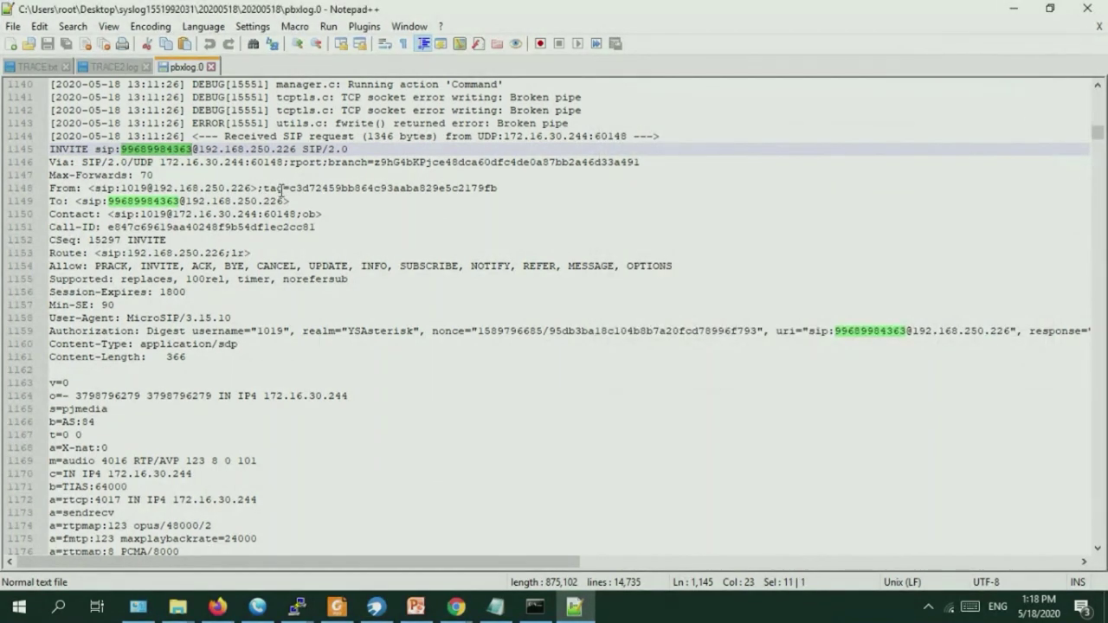
{"action": "key", "text": "ctrl+f"}
{"action": "left_click", "coordinate": [821, 146]}
{"action": "left_click_drag", "start_coordinate": [838, 147], "coordinate": [691, 149]}
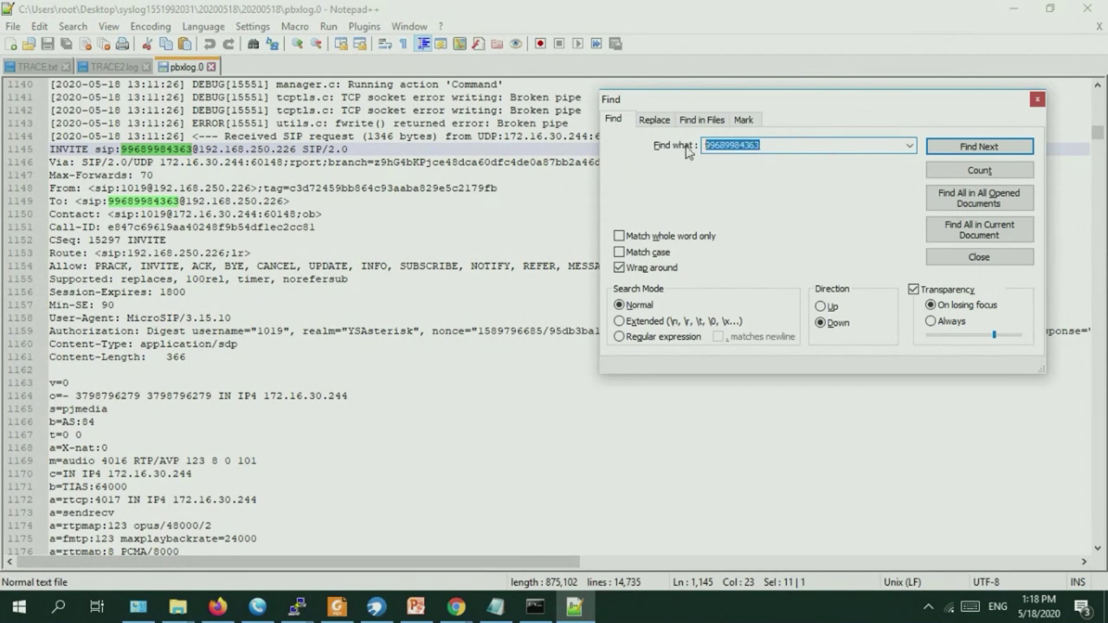
Step through the occurrences of the dialled number in pbxlog.0, ending at the second INVITE, and close the search.
{"action": "left_click", "coordinate": [963, 147]}
{"action": "left_click", "coordinate": [961, 149]}
{"action": "left_click", "coordinate": [963, 149]}
{"action": "left_click", "coordinate": [963, 149]}
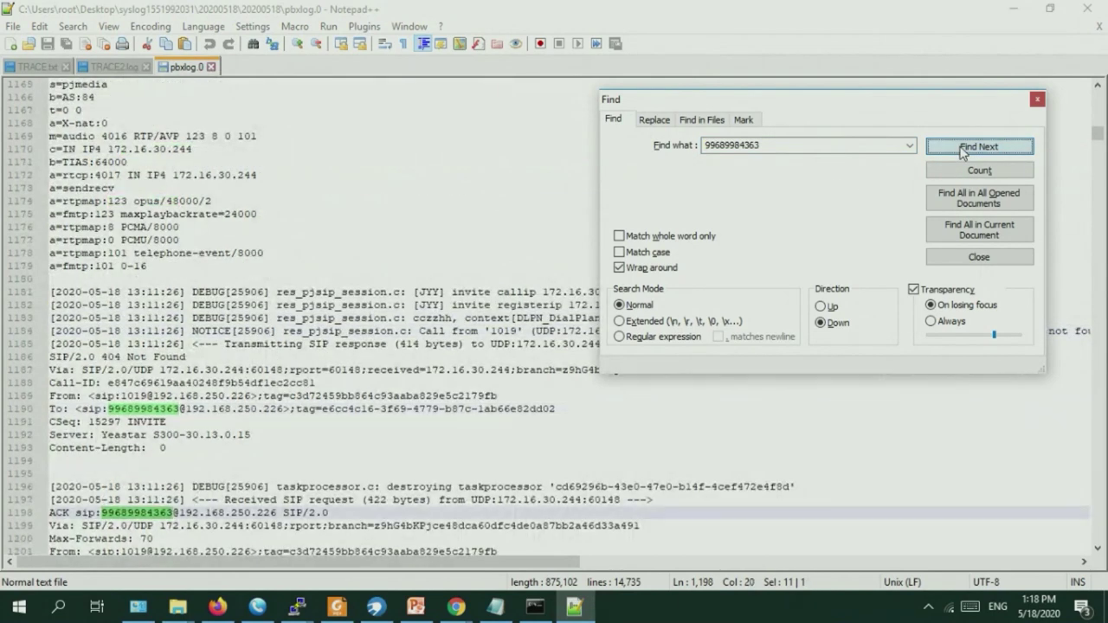
{"action": "left_click", "coordinate": [963, 149]}
{"action": "left_click", "coordinate": [963, 149]}
{"action": "left_click", "coordinate": [962, 149]}
{"action": "left_click", "coordinate": [963, 149]}
{"action": "left_click", "coordinate": [963, 149]}
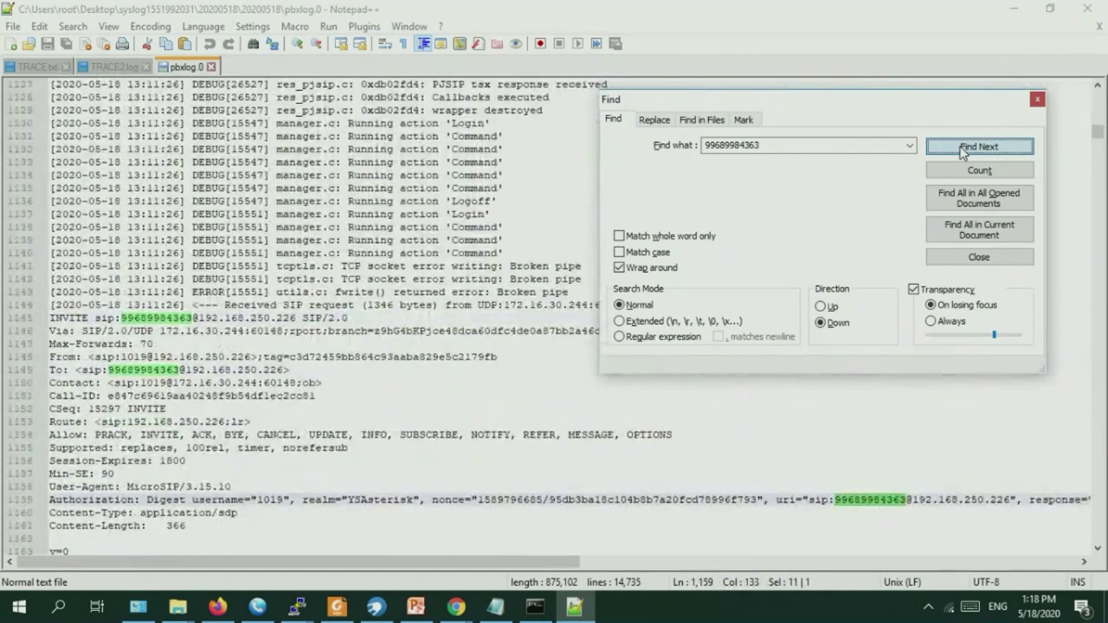
{"action": "left_click", "coordinate": [963, 149]}
{"action": "left_click", "coordinate": [963, 149]}
{"action": "left_click", "coordinate": [963, 149]}
{"action": "left_click", "coordinate": [963, 149]}
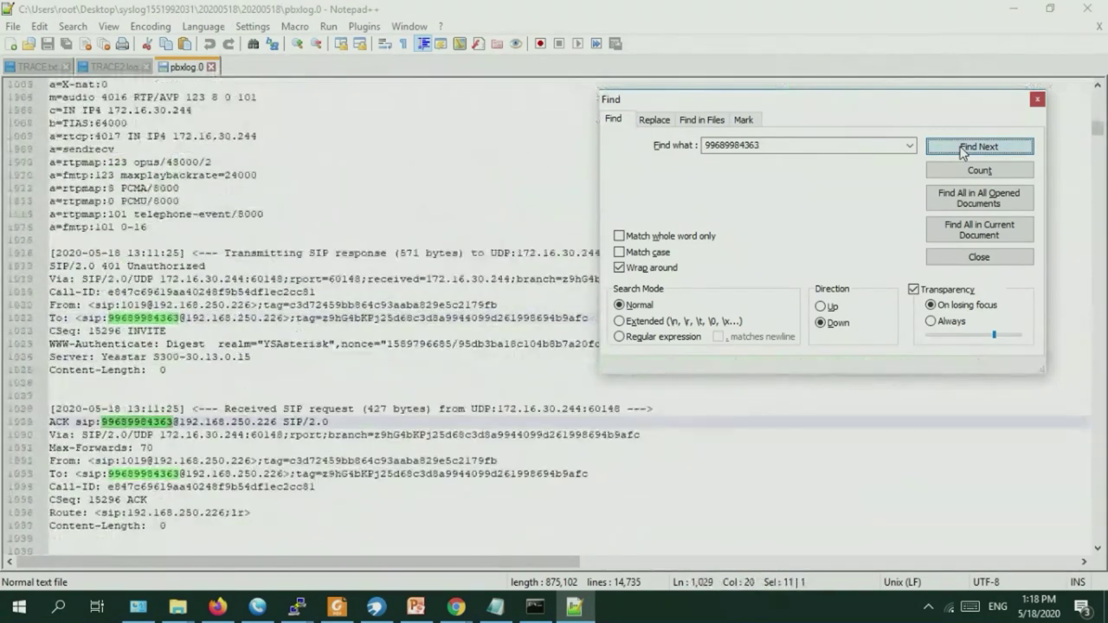
{"action": "left_click", "coordinate": [962, 149]}
{"action": "left_click", "coordinate": [963, 149]}
{"action": "left_click", "coordinate": [963, 149]}
{"action": "left_click", "coordinate": [963, 149]}
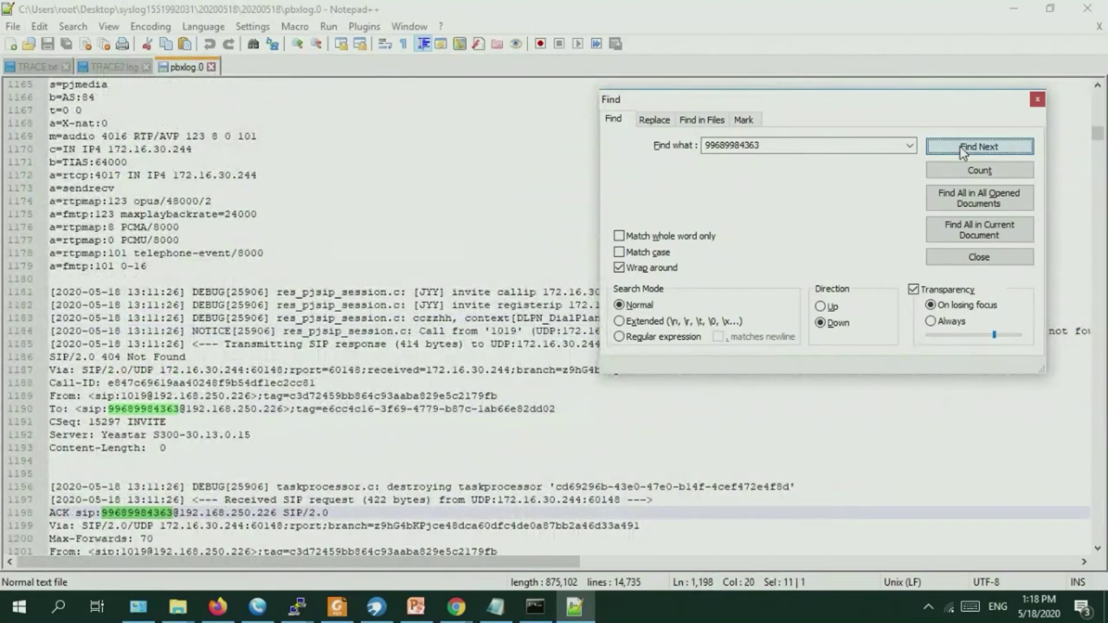
{"action": "left_click", "coordinate": [963, 148]}
{"action": "left_click", "coordinate": [963, 149]}
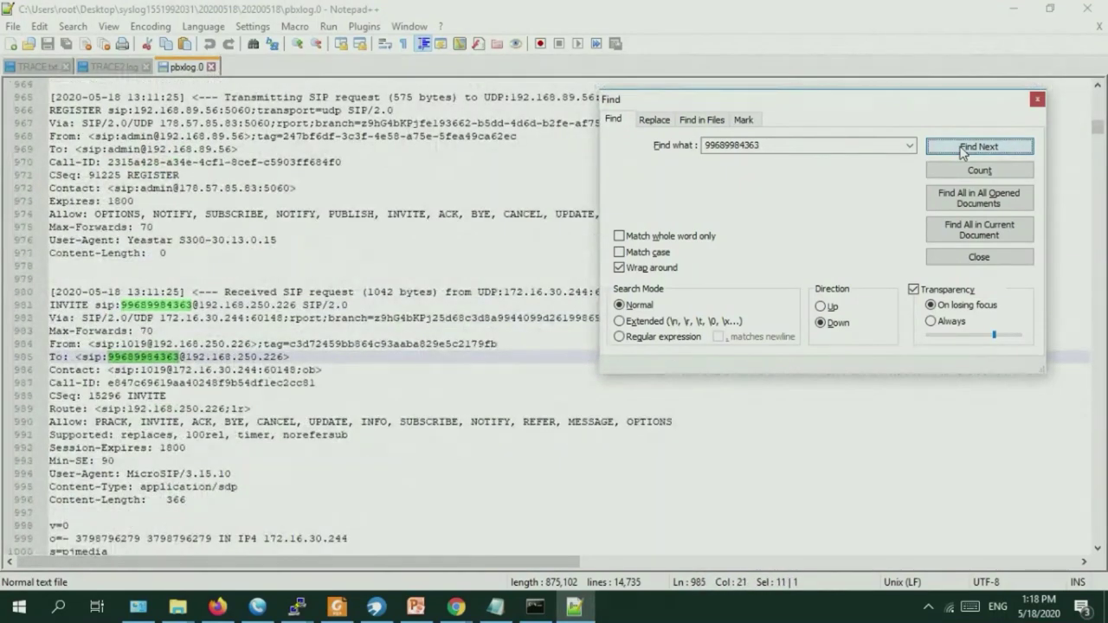
{"action": "left_click", "coordinate": [963, 149]}
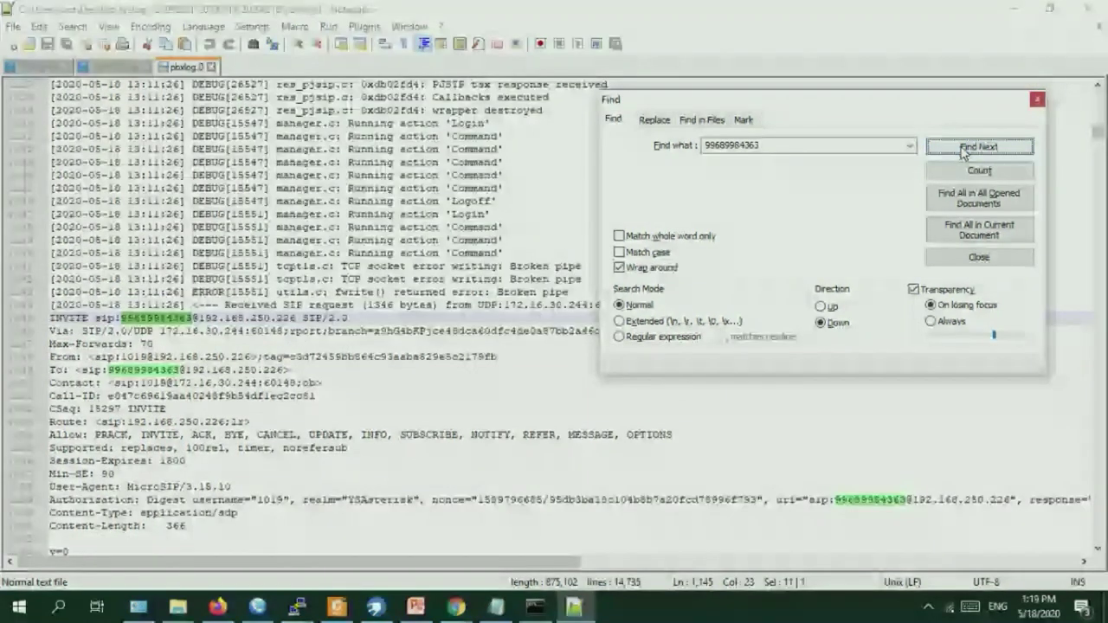
{"action": "left_click", "coordinate": [1038, 101]}
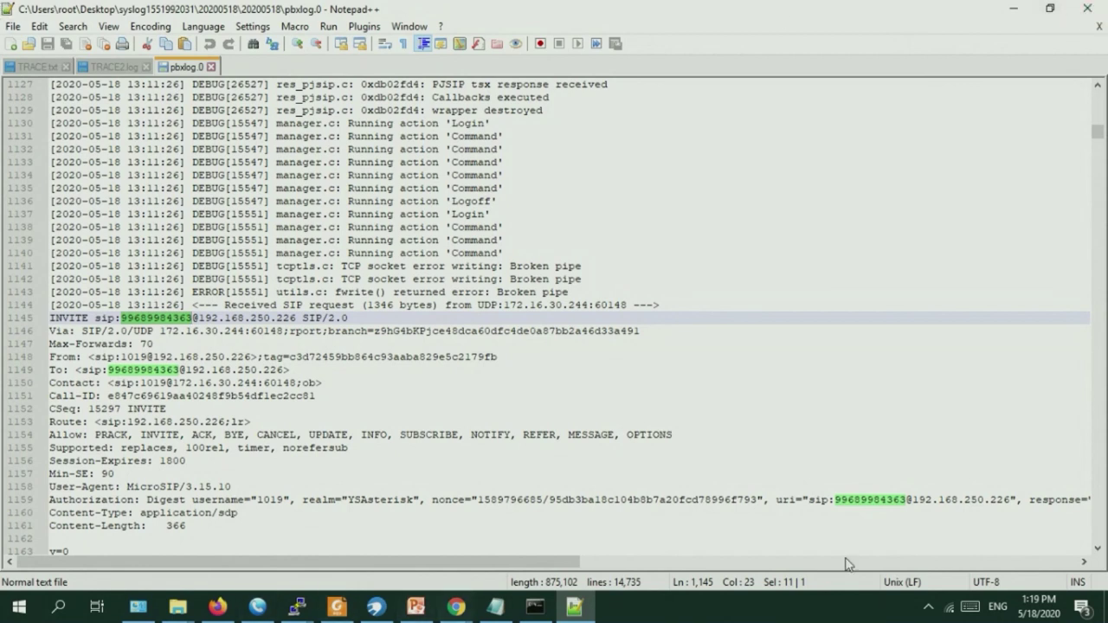
Close the log editor and look over the log files in the 20200518 folder before minimizing it.
{"action": "left_click", "coordinate": [1103, 11]}
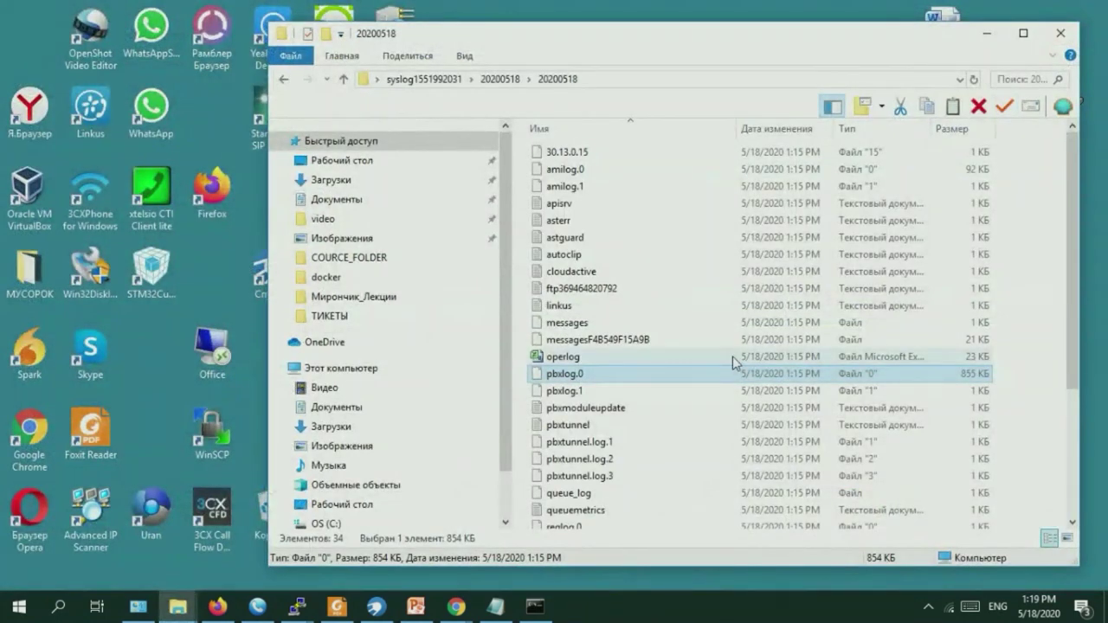
{"action": "scroll", "coordinate": [733, 356], "scroll_direction": "down", "scroll_amount": 4}
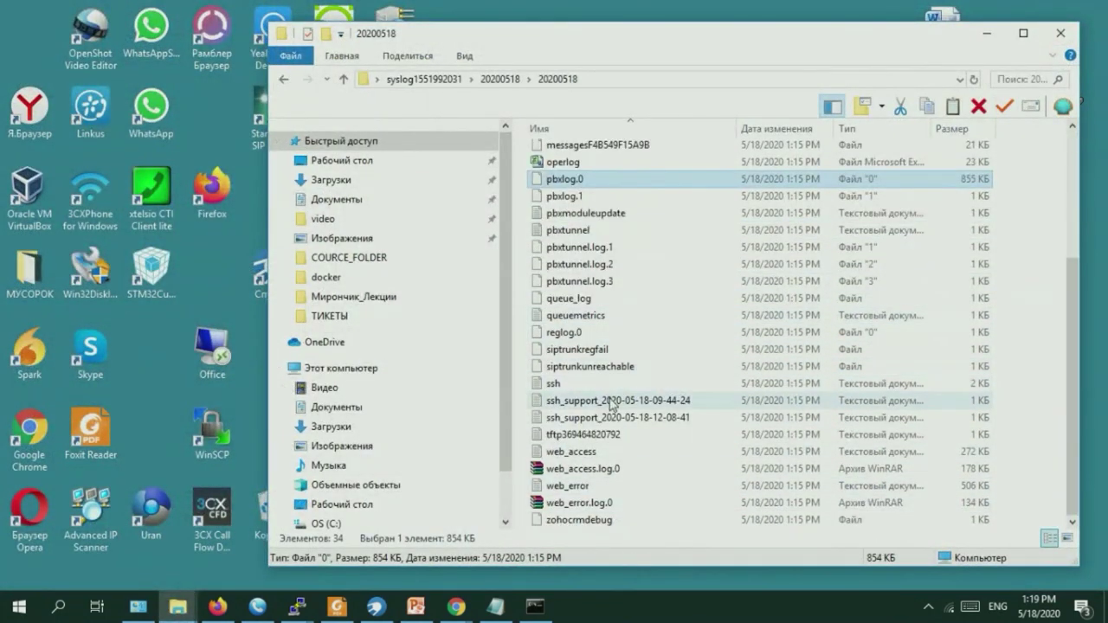
{"action": "scroll", "coordinate": [612, 403], "scroll_direction": "up", "scroll_amount": 4}
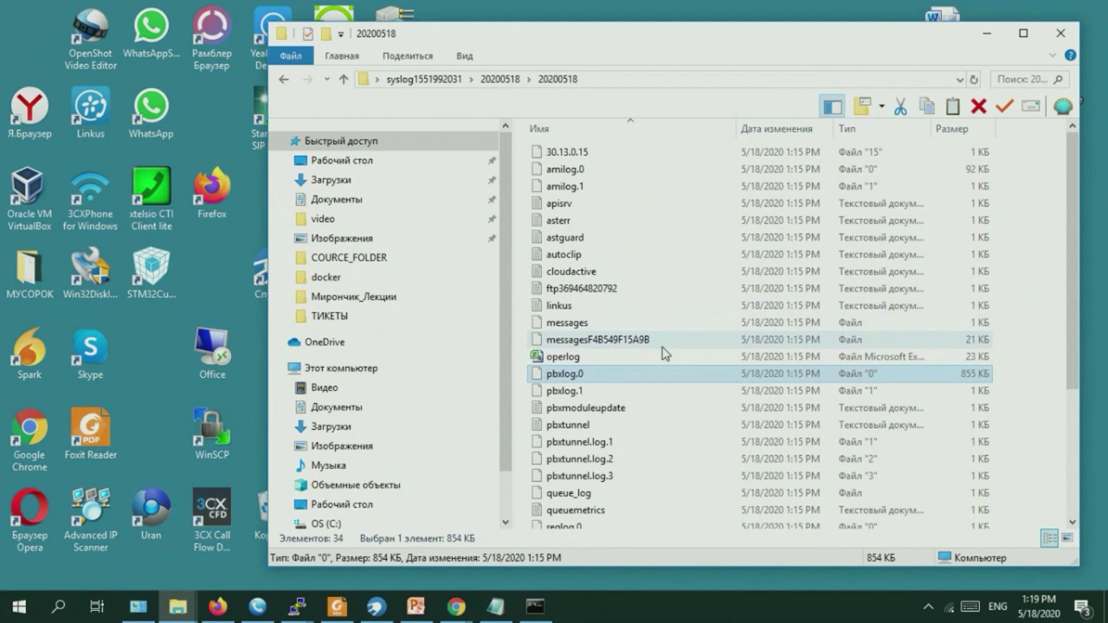
{"action": "scroll", "coordinate": [598, 359], "scroll_direction": "down", "scroll_amount": 3}
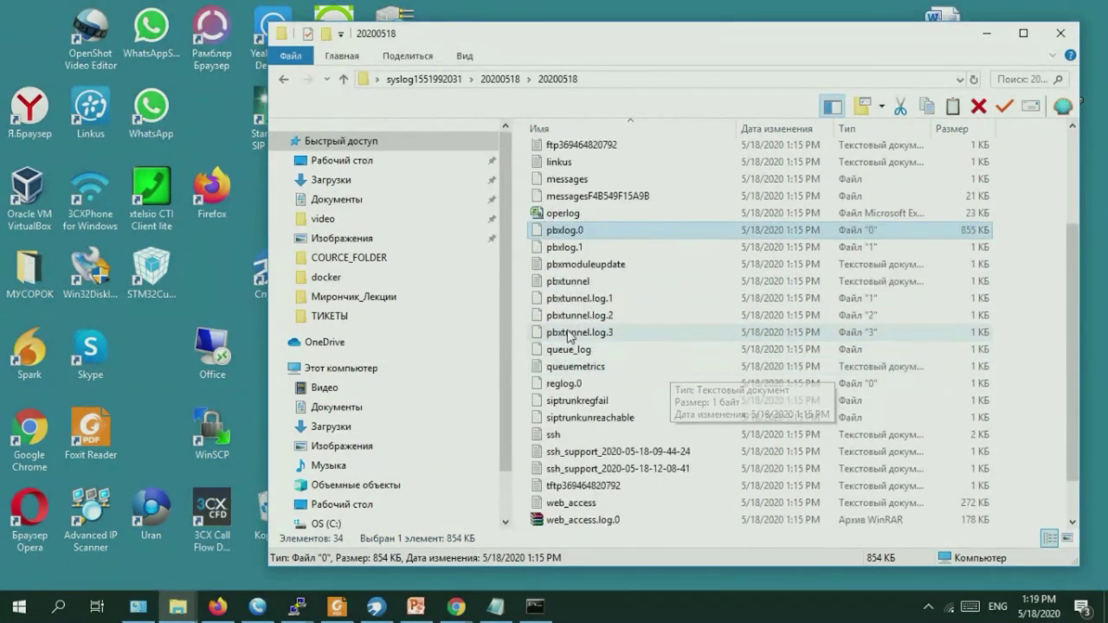
{"action": "scroll", "coordinate": [790, 433], "scroll_direction": "up", "scroll_amount": 1}
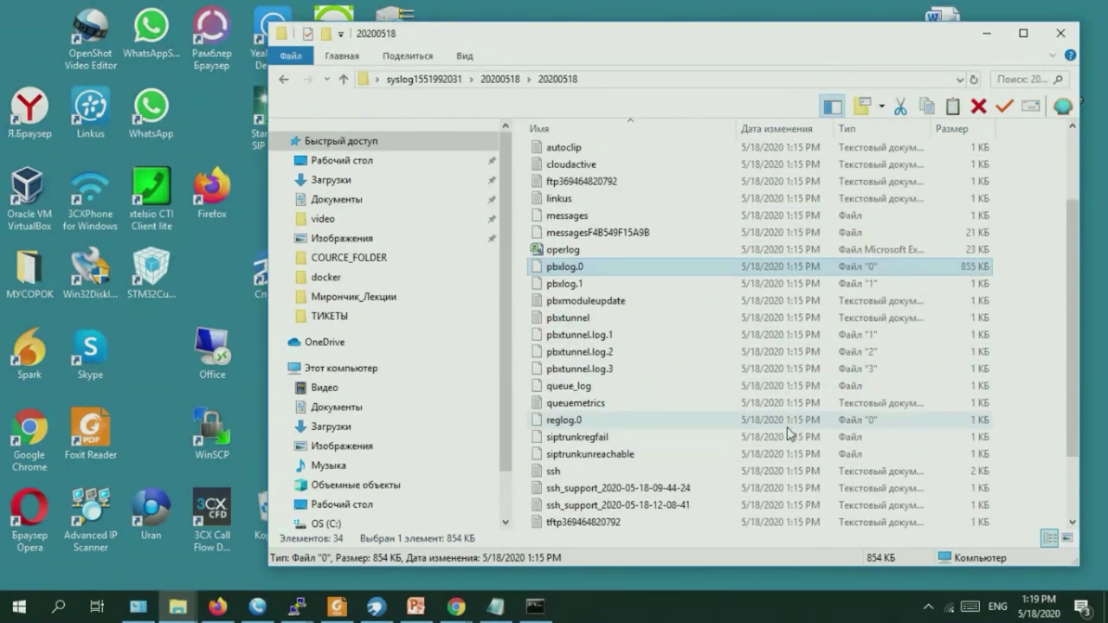
{"action": "scroll", "coordinate": [790, 433], "scroll_direction": "up", "scroll_amount": 2}
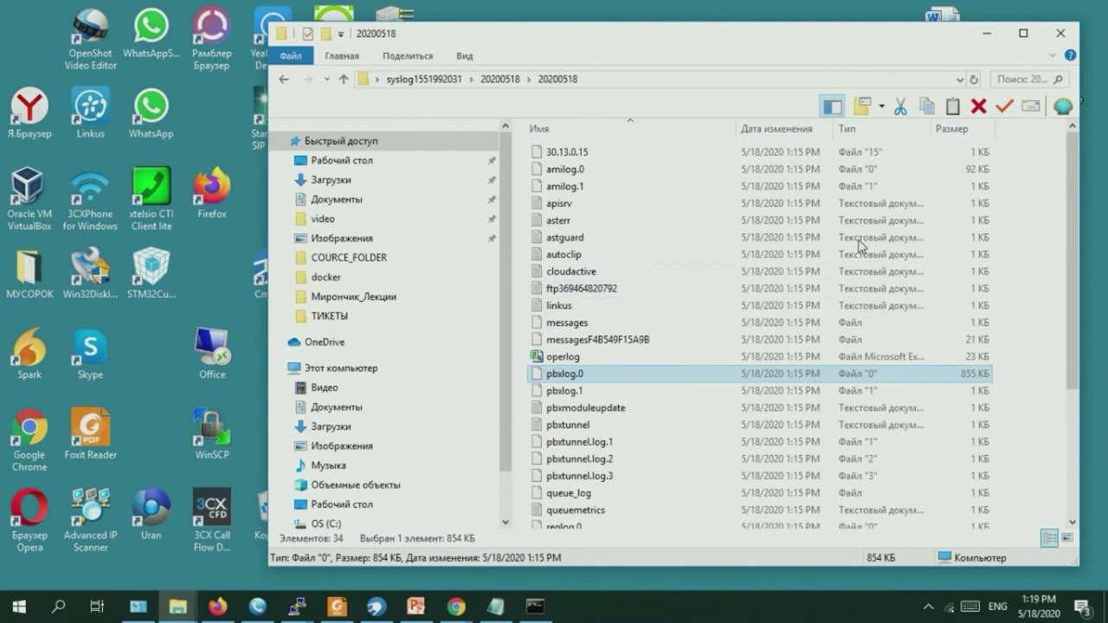
{"action": "left_click", "coordinate": [987, 34]}
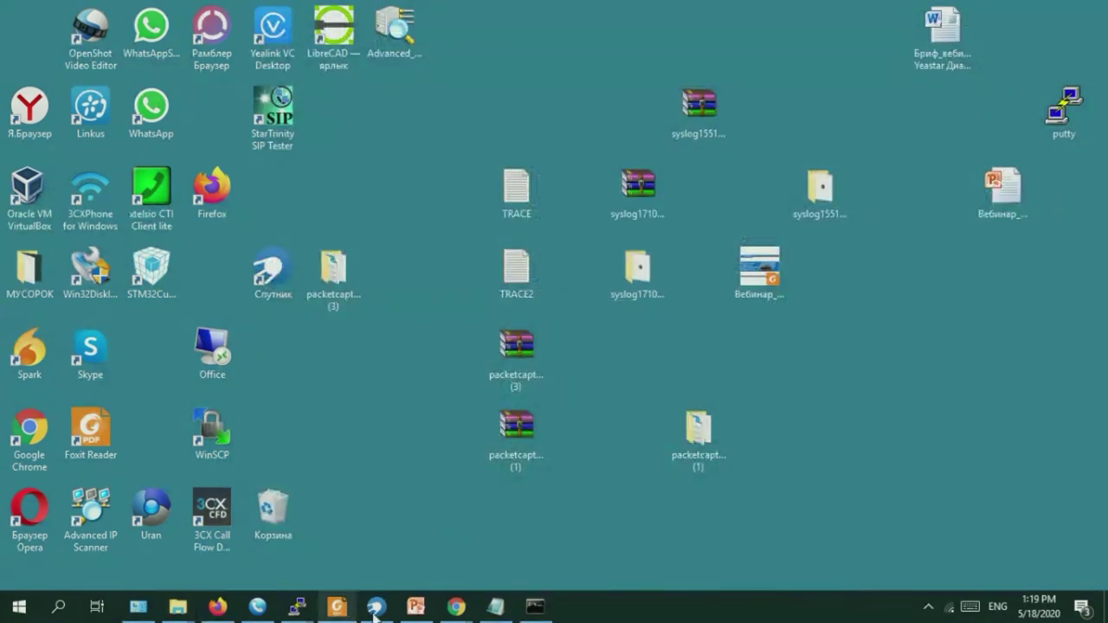
Switch to the webinar page in Chrome and start presenting the document Вебинар_Диагностика_Yeastar.pdf.
{"action": "left_click", "coordinate": [380, 608]}
{"action": "left_click", "coordinate": [385, 613]}
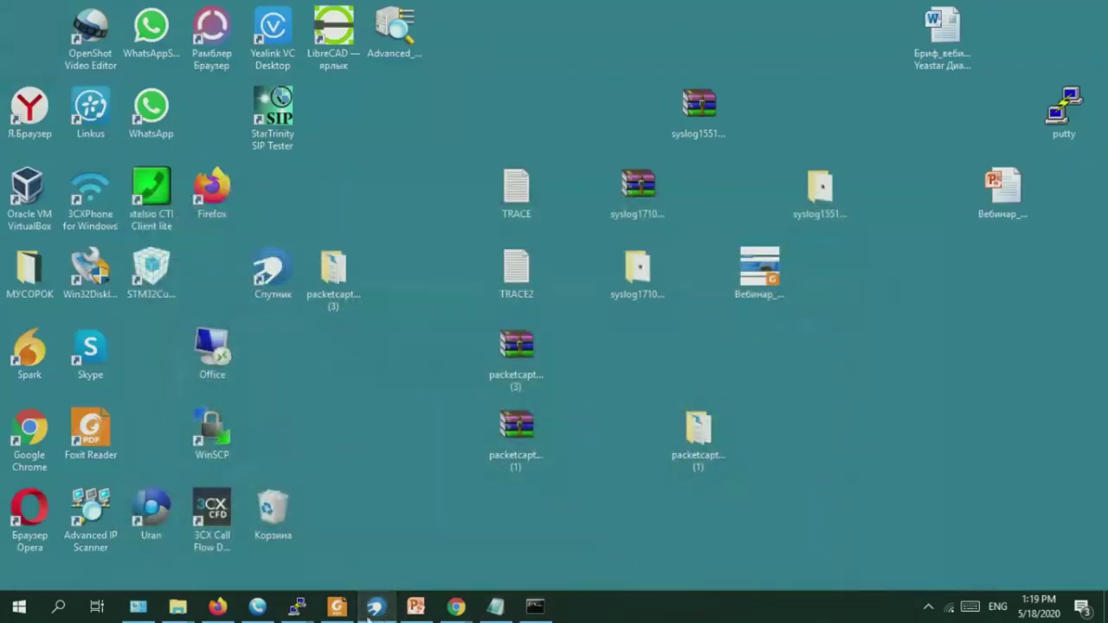
{"action": "mouse_move", "coordinate": [459, 612]}
{"action": "left_click", "coordinate": [381, 542]}
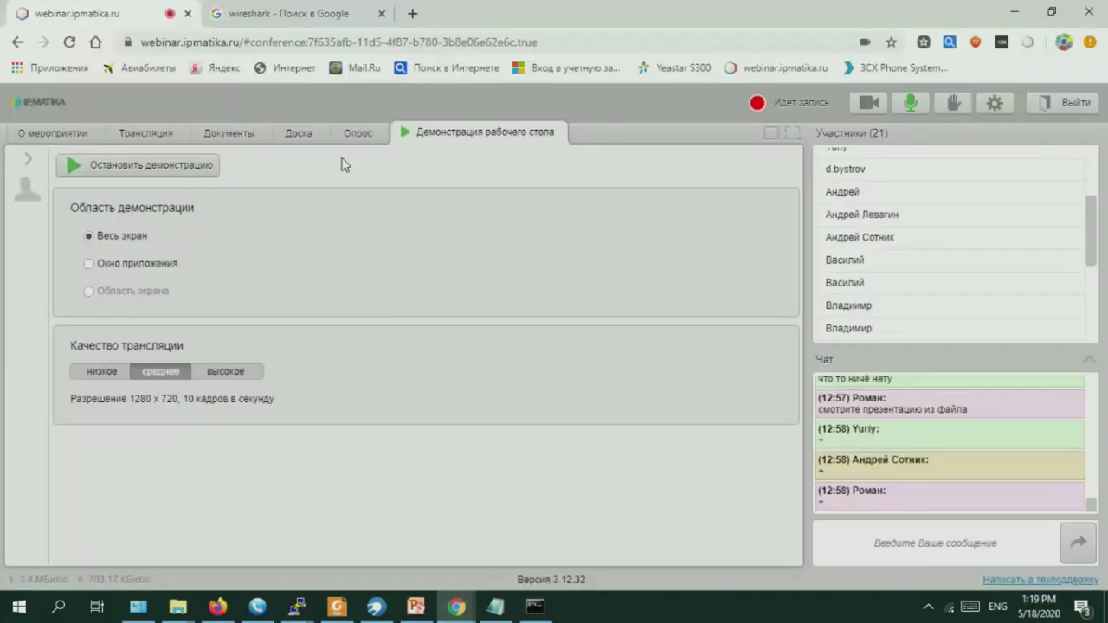
{"action": "left_click", "coordinate": [147, 138]}
{"action": "left_click", "coordinate": [215, 136]}
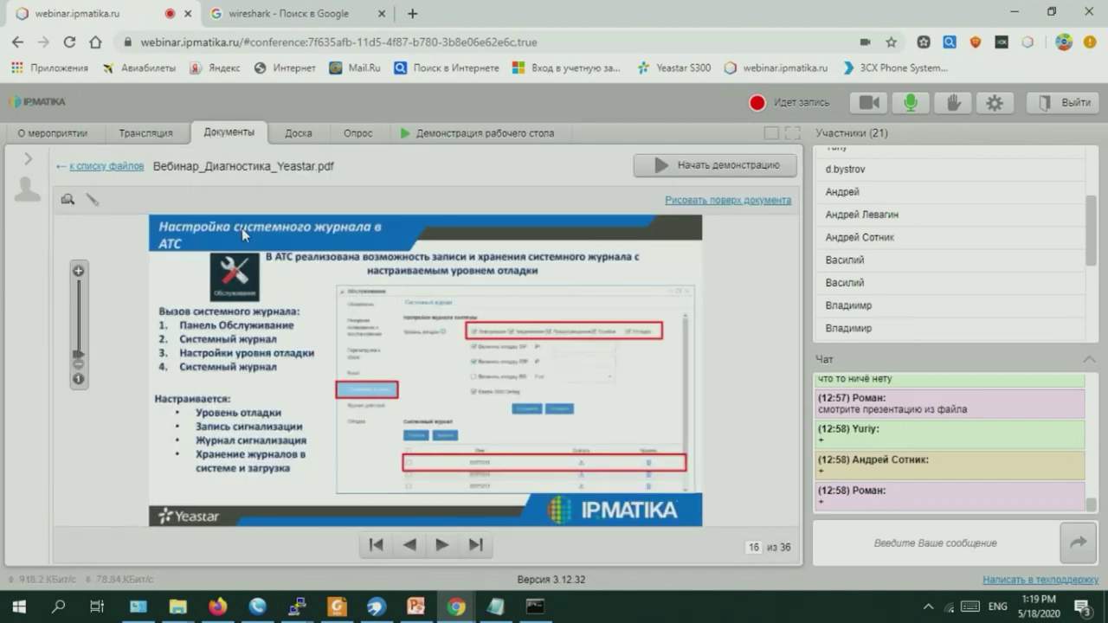
{"action": "left_click", "coordinate": [716, 165]}
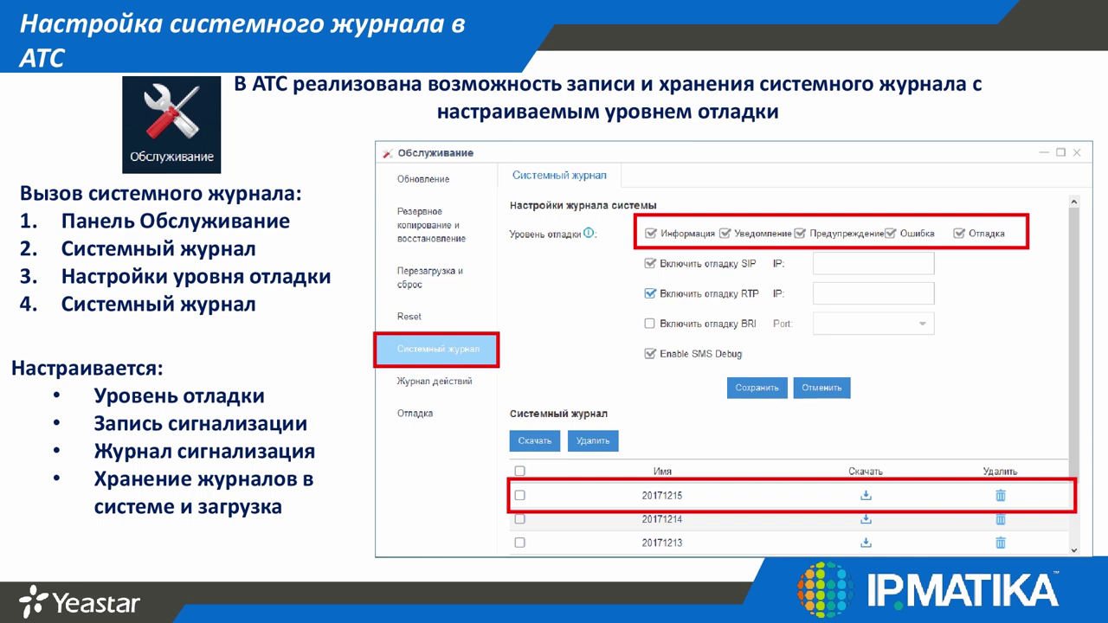
{"action": "key", "text": "Right"}
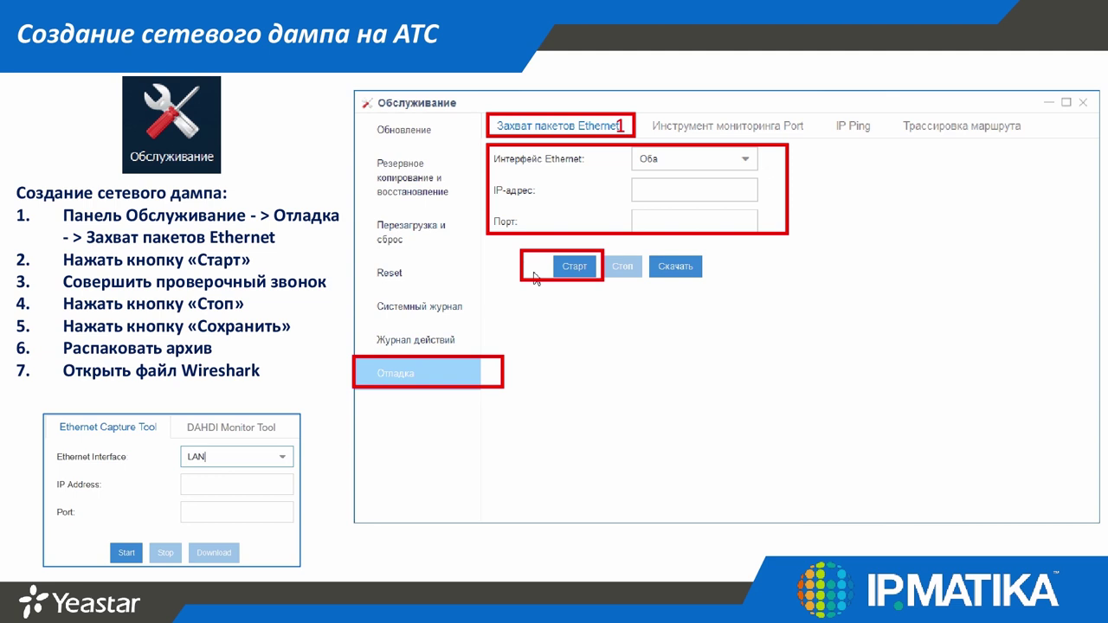
{"action": "key", "text": "Right"}
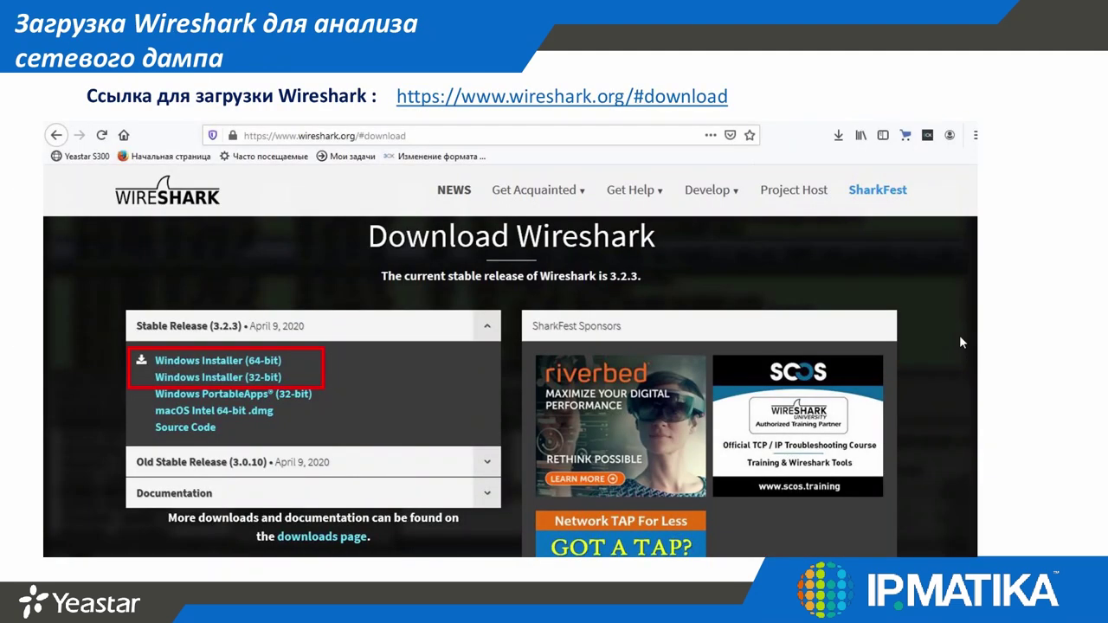
{"action": "key", "text": "Right"}
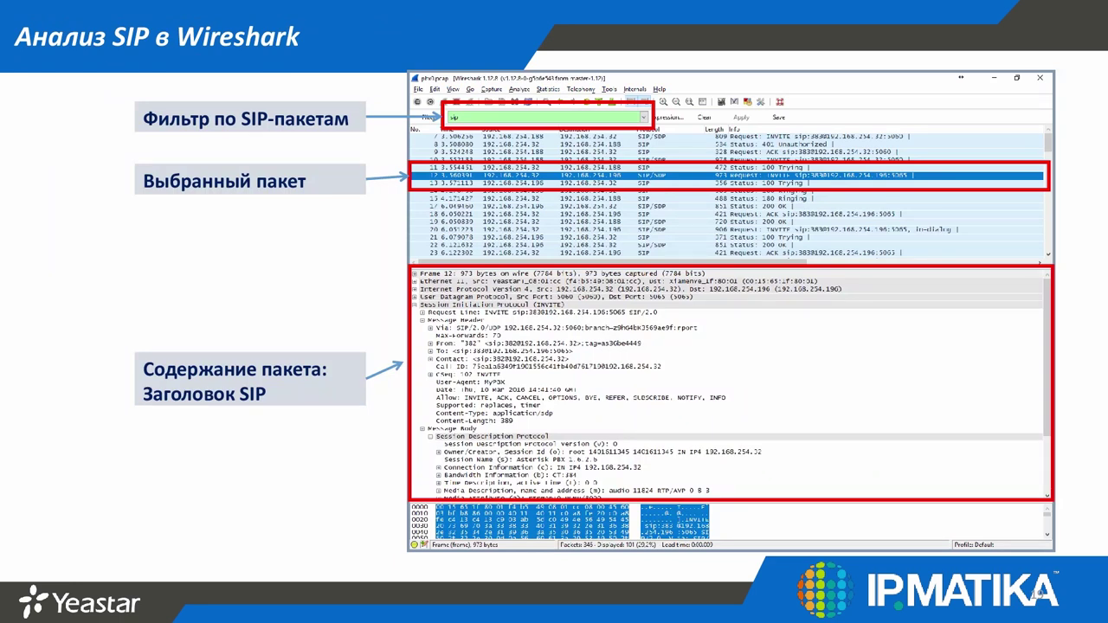
{"action": "key", "text": "Right"}
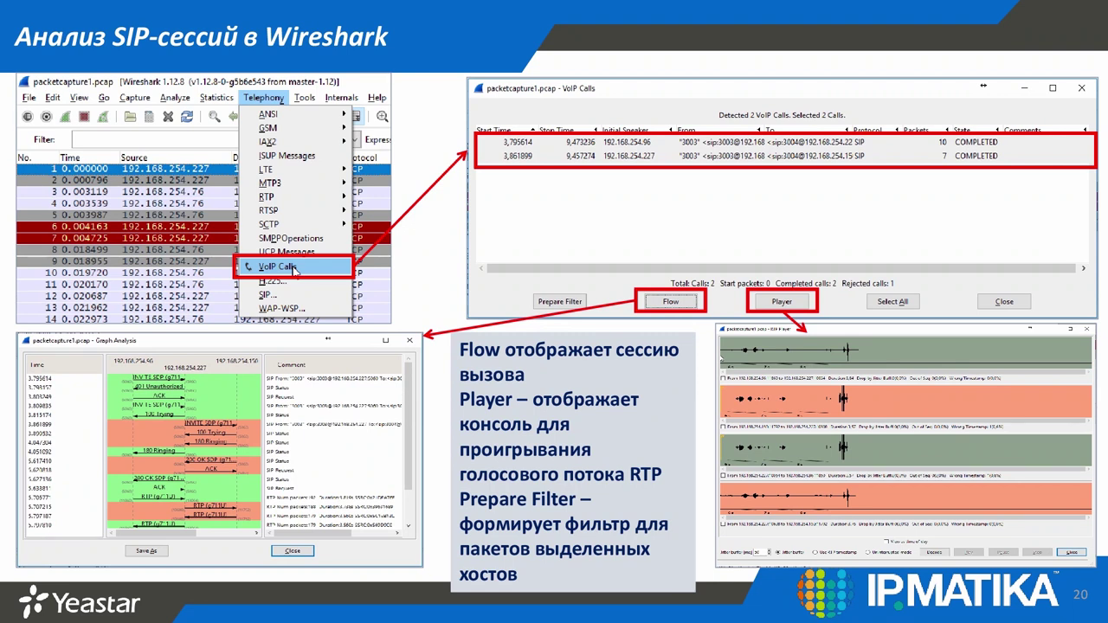
{"action": "key", "text": "Right"}
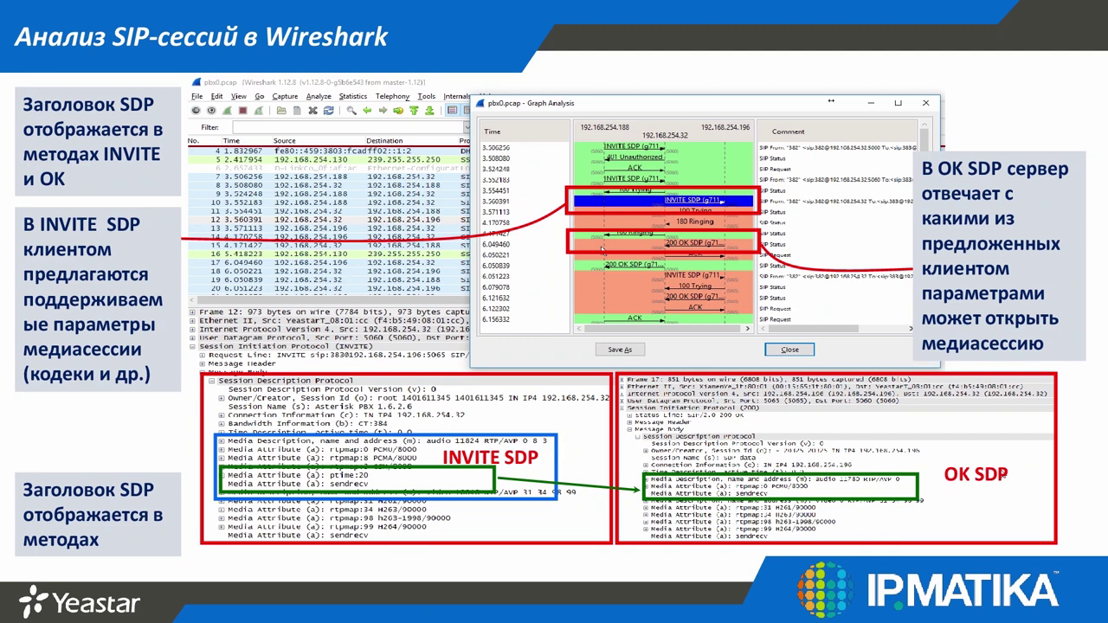
{"action": "key", "text": "Right"}
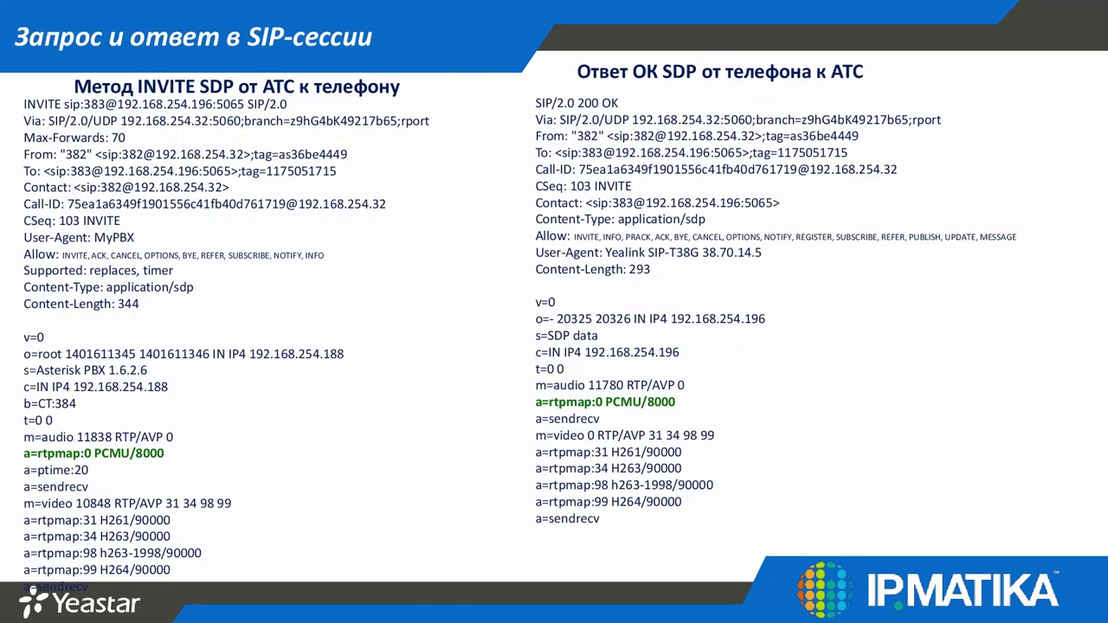
{"action": "key", "text": "Right"}
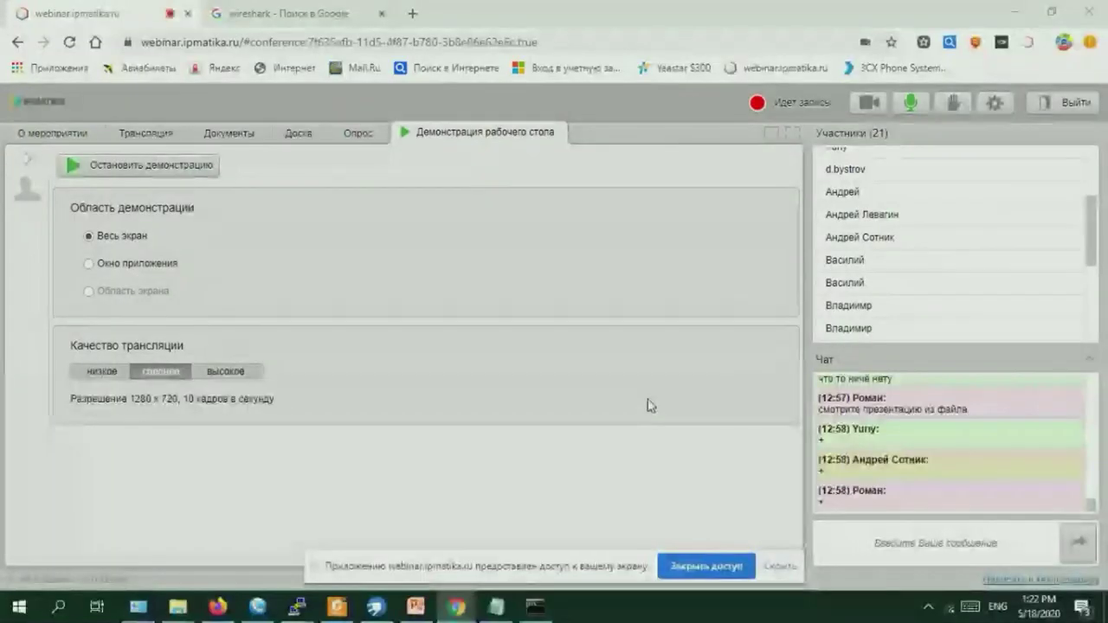
Hide the screen-sharing notice and switch to the Sputnik browser showing the Yeastar S300 system log page.
{"action": "left_click", "coordinate": [1026, 8]}
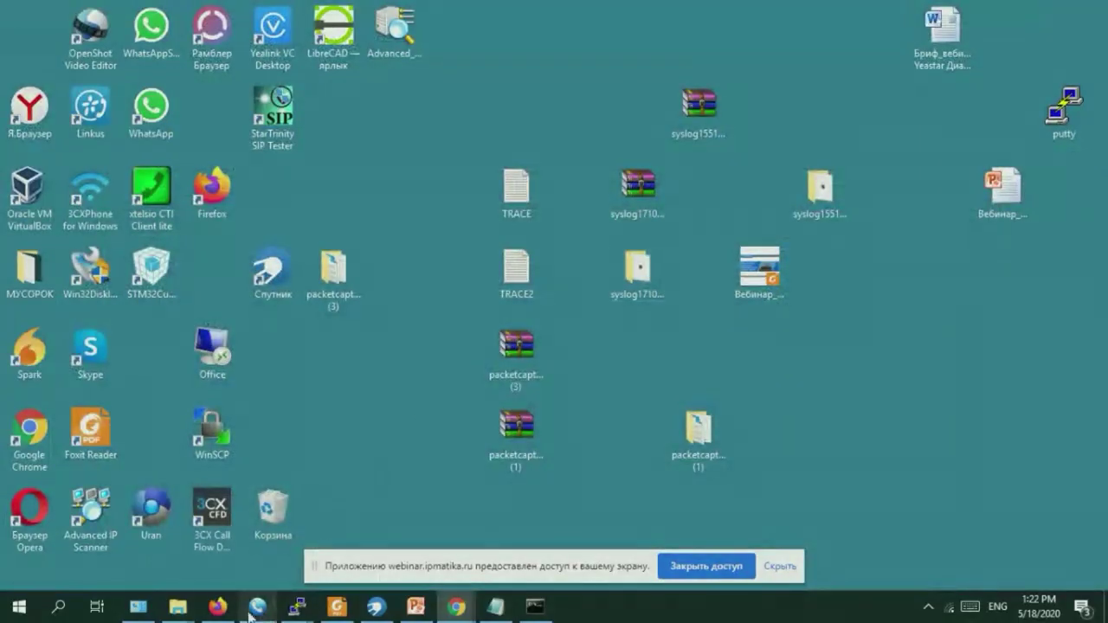
{"action": "left_click", "coordinate": [387, 615]}
{"action": "left_click", "coordinate": [387, 615]}
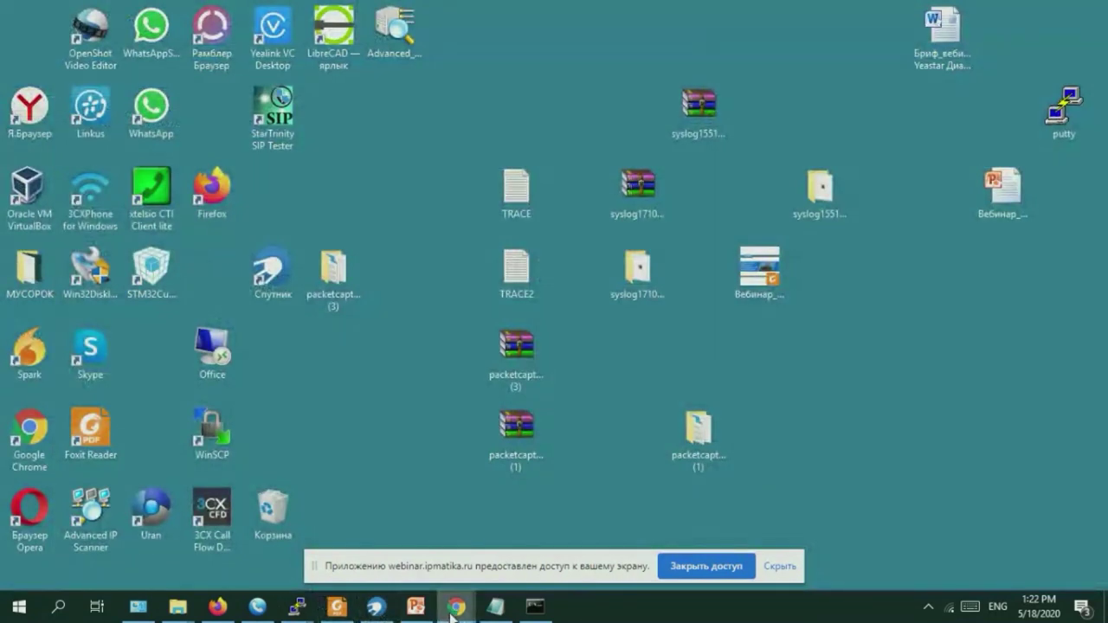
{"action": "left_click", "coordinate": [786, 566]}
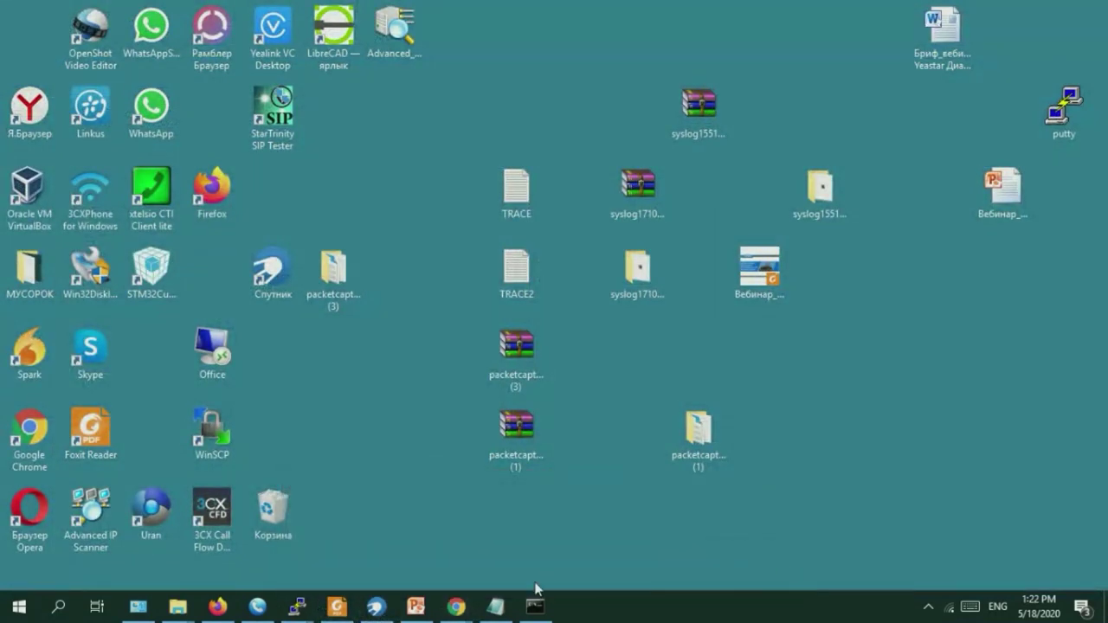
{"action": "mouse_move", "coordinate": [463, 611]}
{"action": "left_click", "coordinate": [348, 517]}
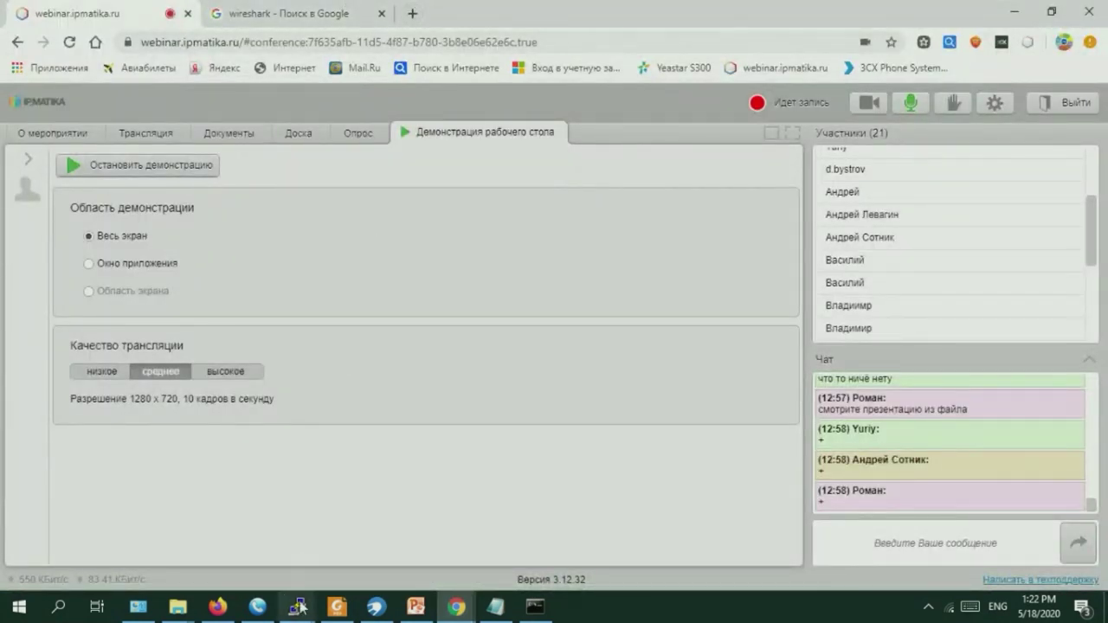
{"action": "left_click", "coordinate": [376, 607]}
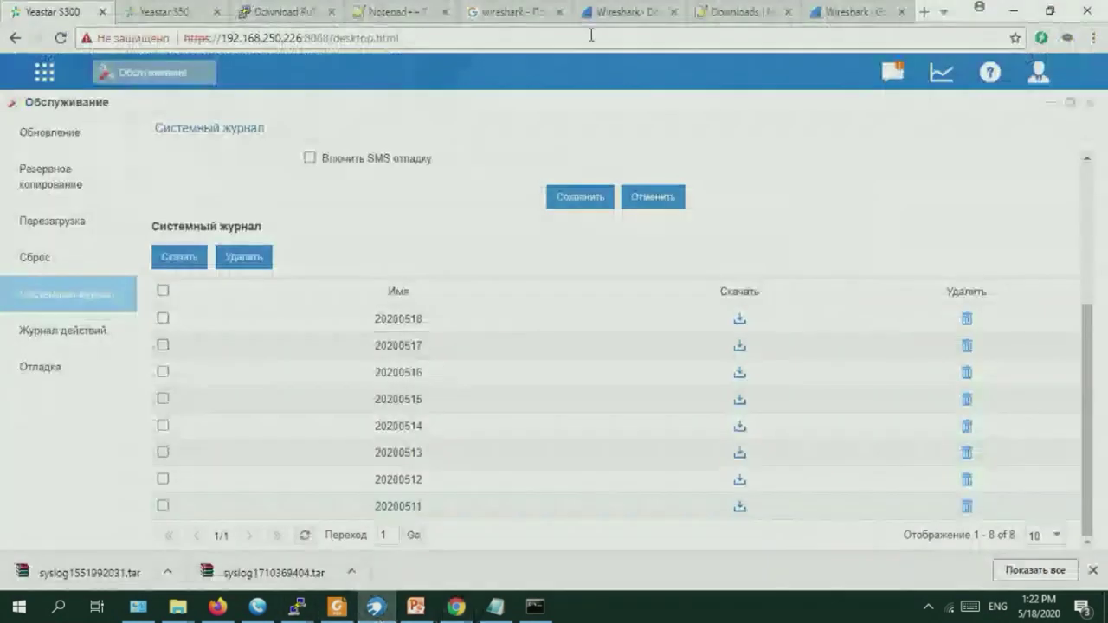
Open ipmatika.ru in a new tab and go to its technical support portal.
{"action": "left_click", "coordinate": [925, 12]}
{"action": "type", "text": "ipmatika.ru"}
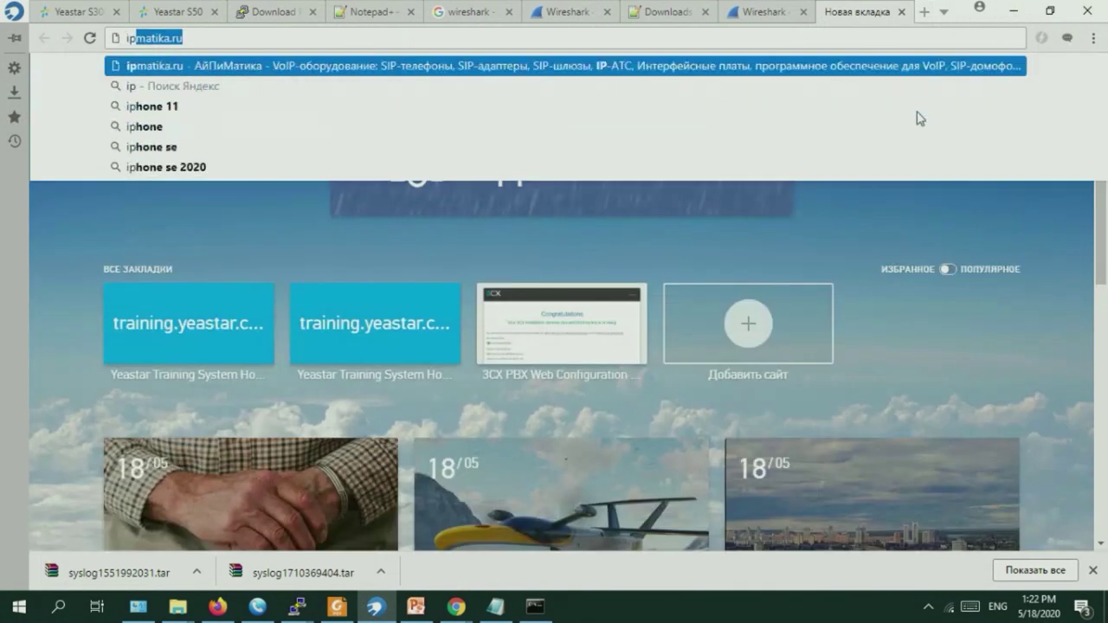
{"action": "key", "text": "Return"}
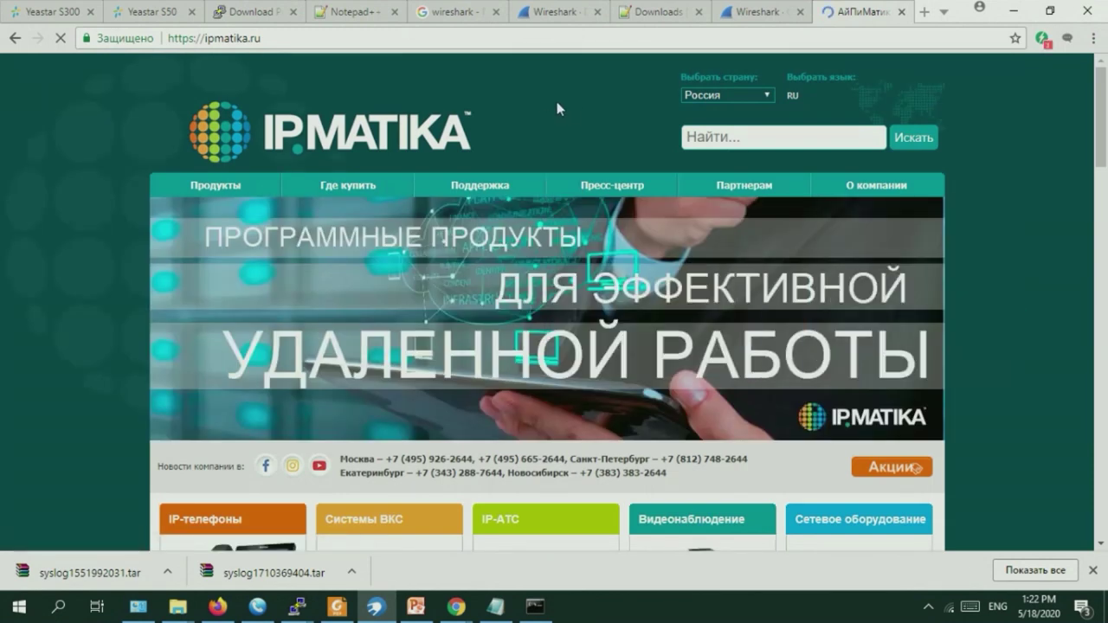
{"action": "mouse_move", "coordinate": [496, 185]}
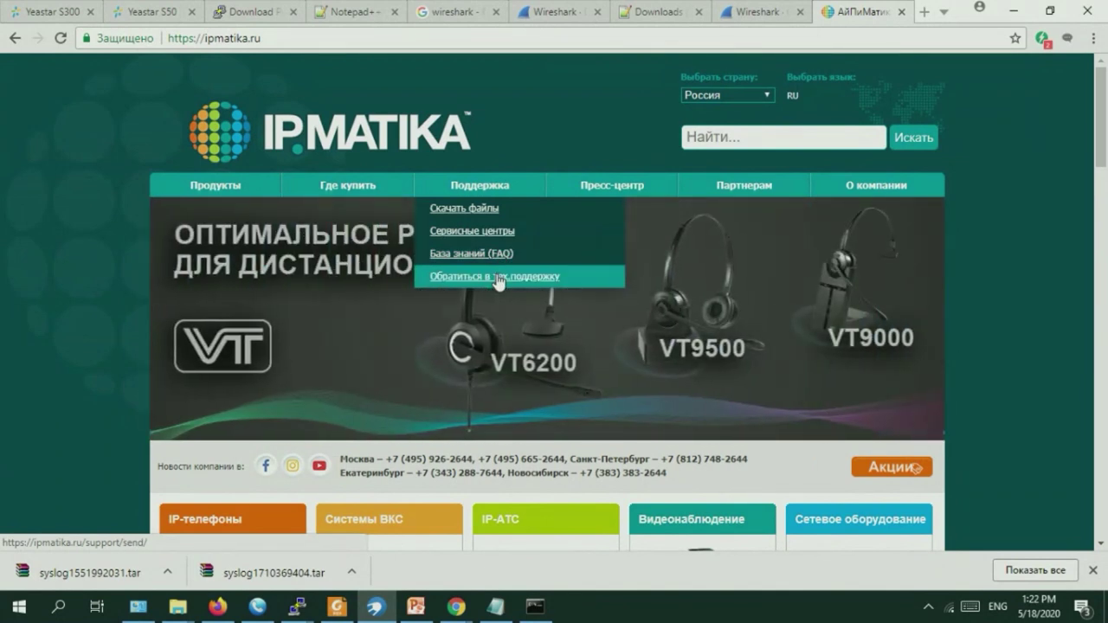
{"action": "left_click", "coordinate": [498, 277]}
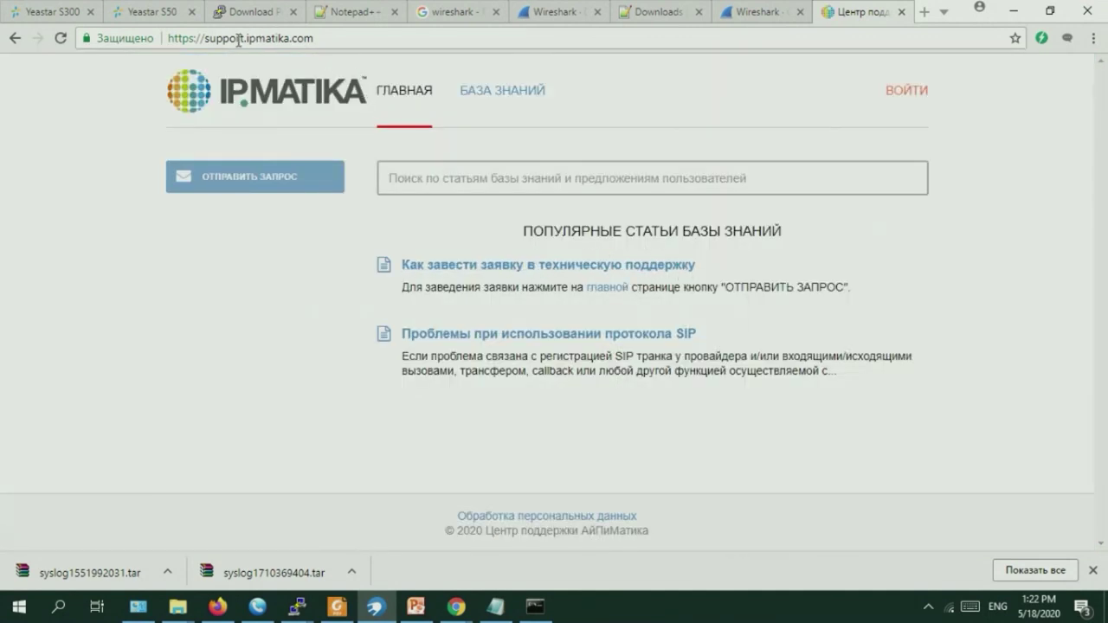
{"action": "left_click", "coordinate": [334, 41]}
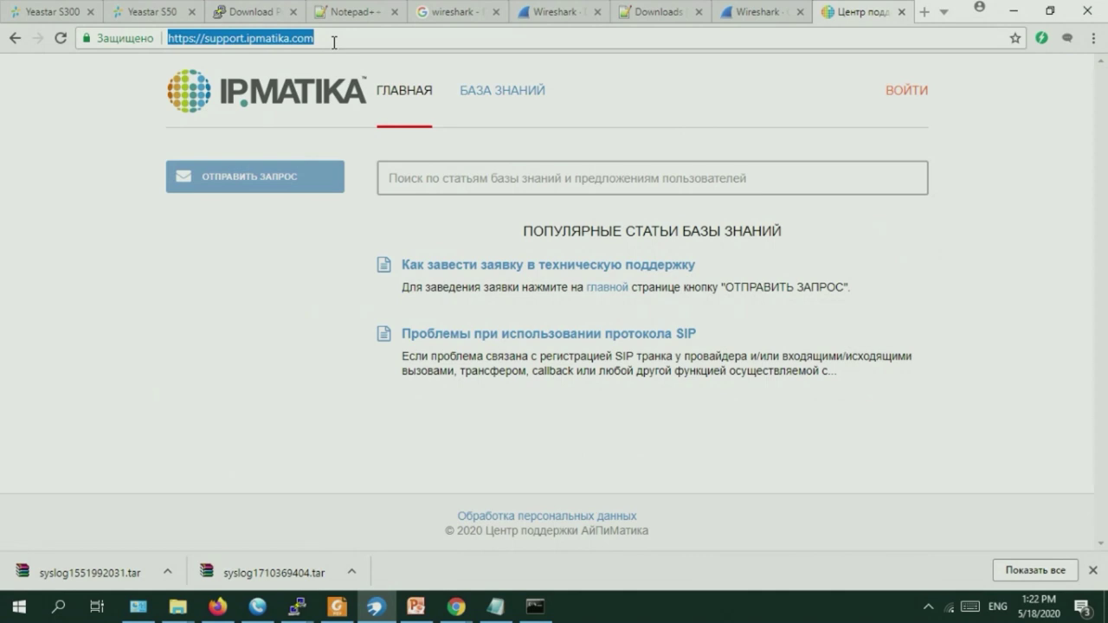
Start a new support request and fill in the requester's full name and e-mail address.
{"action": "left_click", "coordinate": [273, 177]}
{"action": "left_click", "coordinate": [503, 214]}
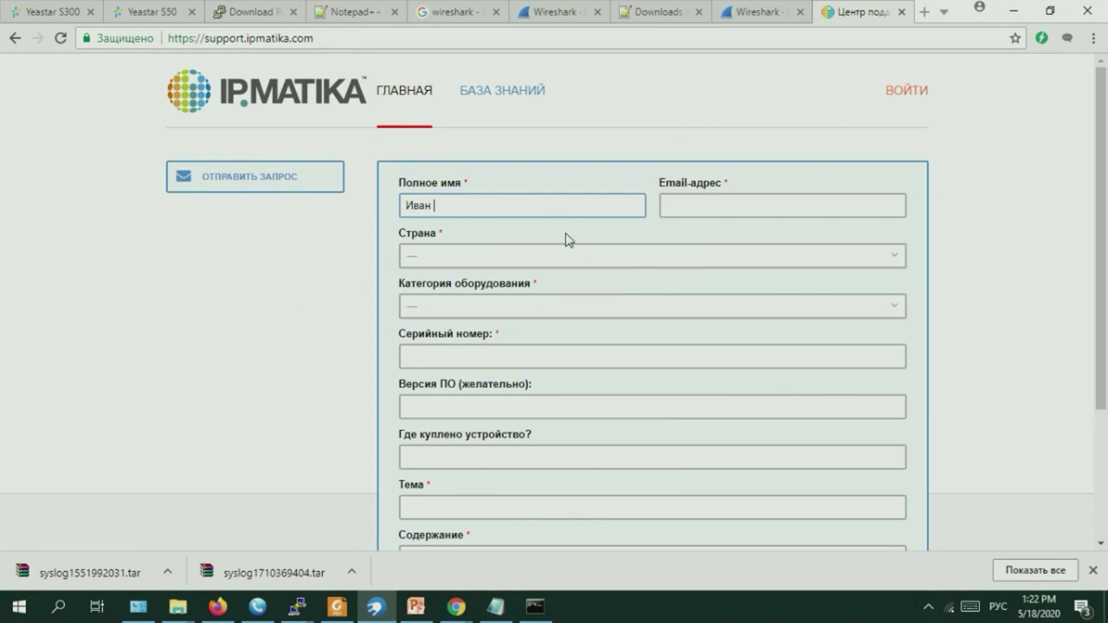
{"action": "left_click", "coordinate": [737, 204]}
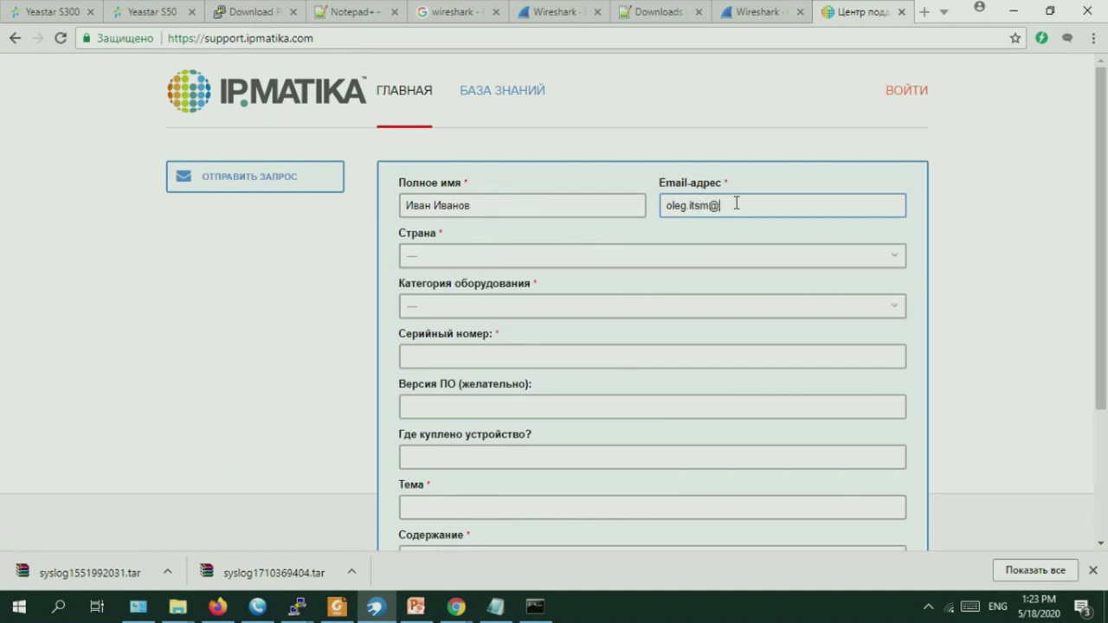
{"action": "type", "text": "mail.com"}
Set the request's country to Россия and the equipment category to IP-АТС.
{"action": "left_click", "coordinate": [888, 258]}
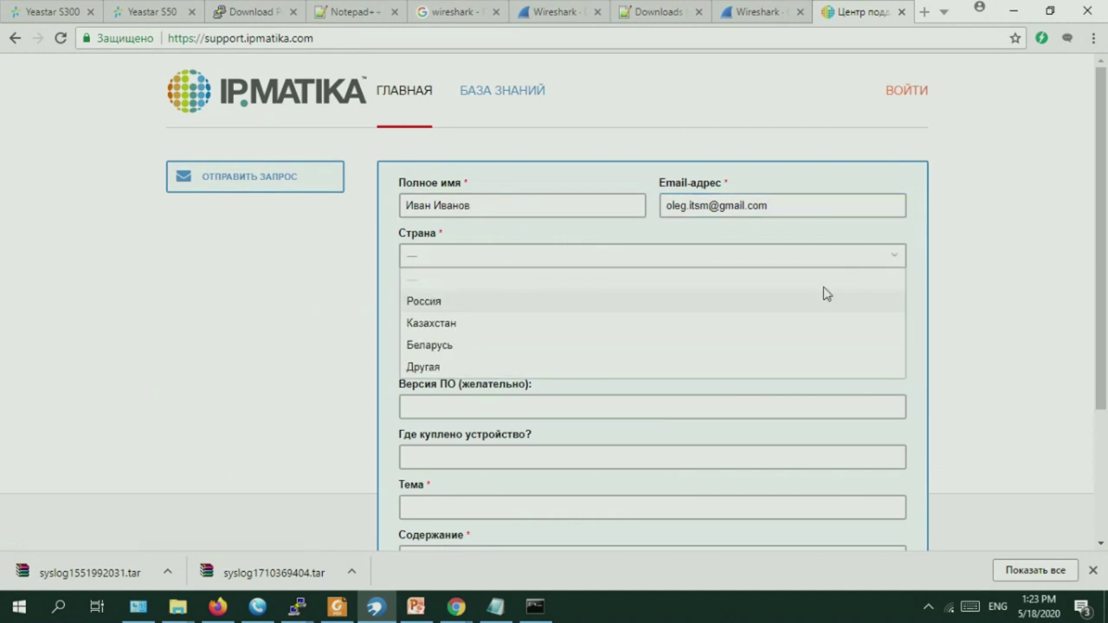
{"action": "left_click", "coordinate": [439, 307]}
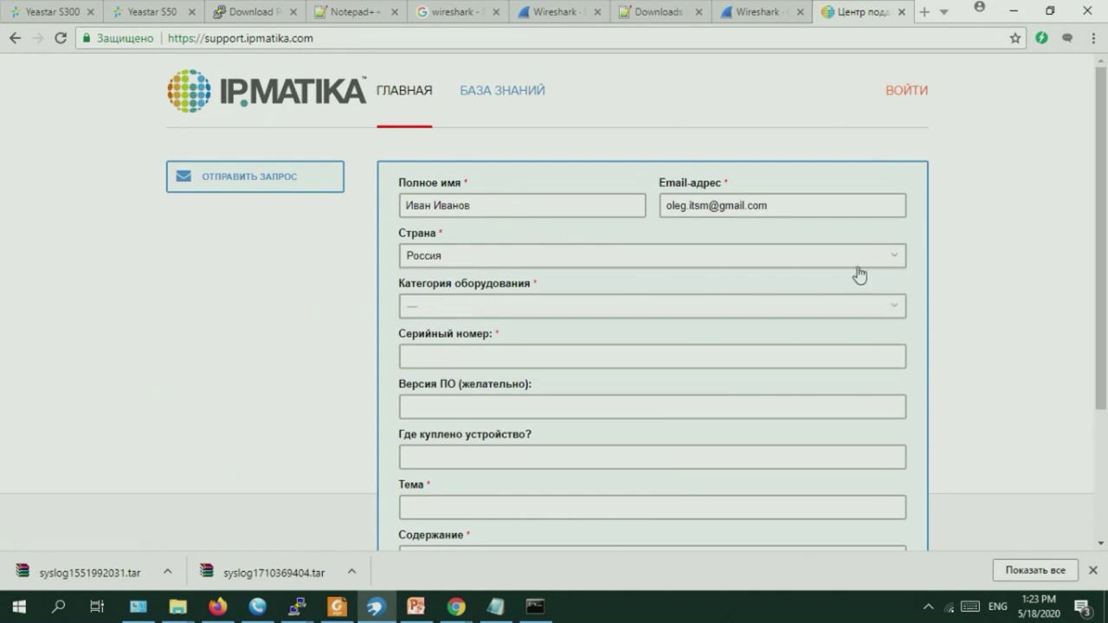
{"action": "left_click", "coordinate": [889, 262]}
{"action": "left_click", "coordinate": [892, 264]}
{"action": "left_click", "coordinate": [895, 311]}
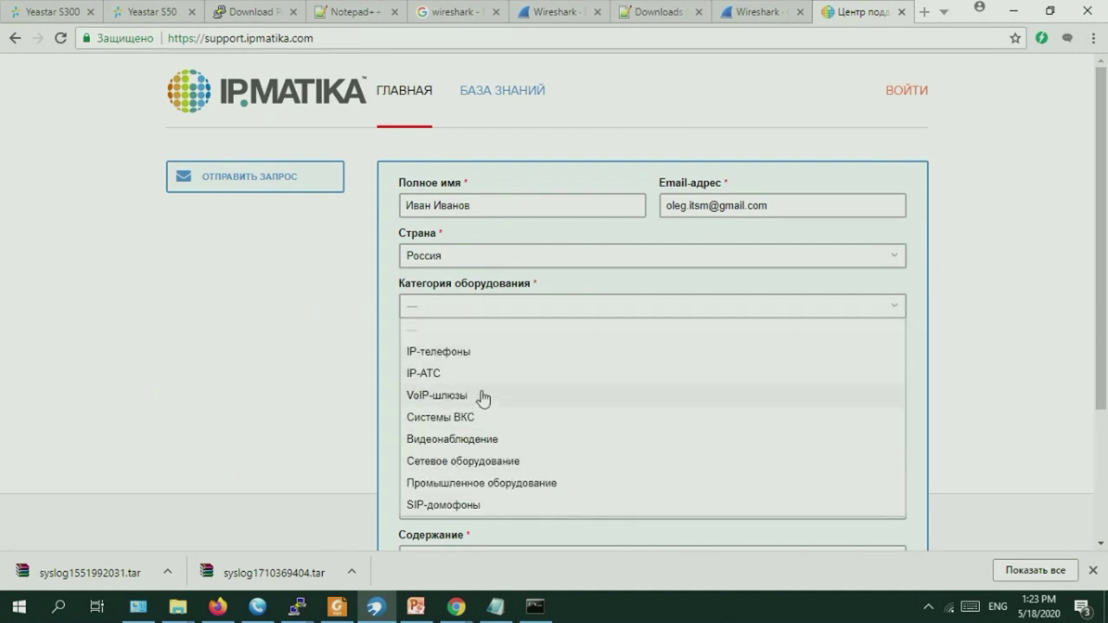
{"action": "left_click", "coordinate": [457, 378]}
{"action": "left_click", "coordinate": [873, 319]}
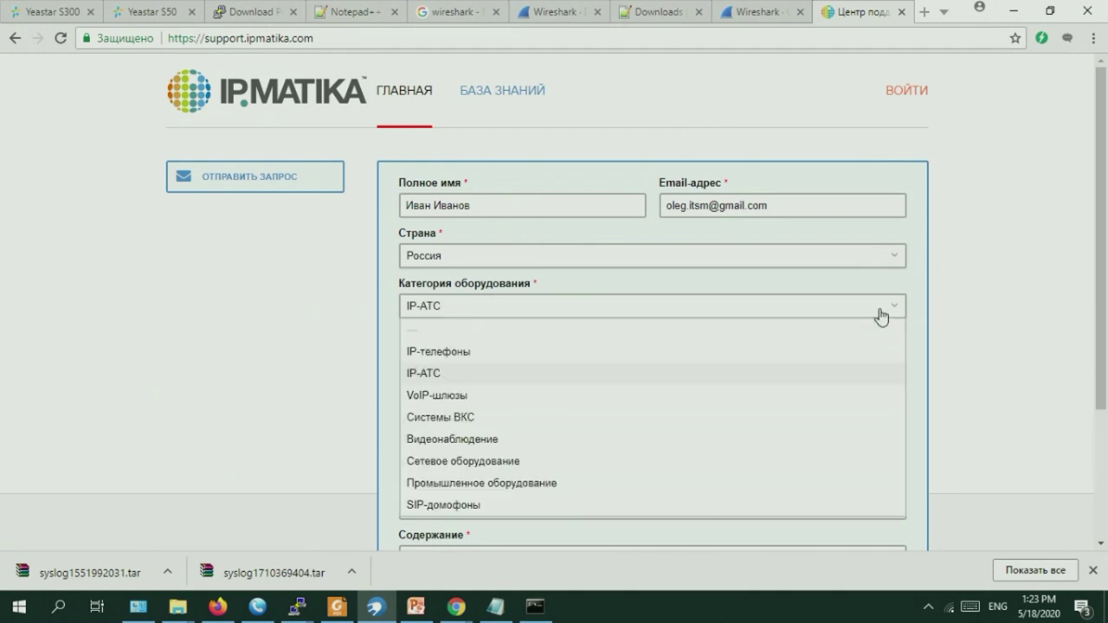
{"action": "left_click", "coordinate": [881, 315]}
{"action": "left_click", "coordinate": [800, 356]}
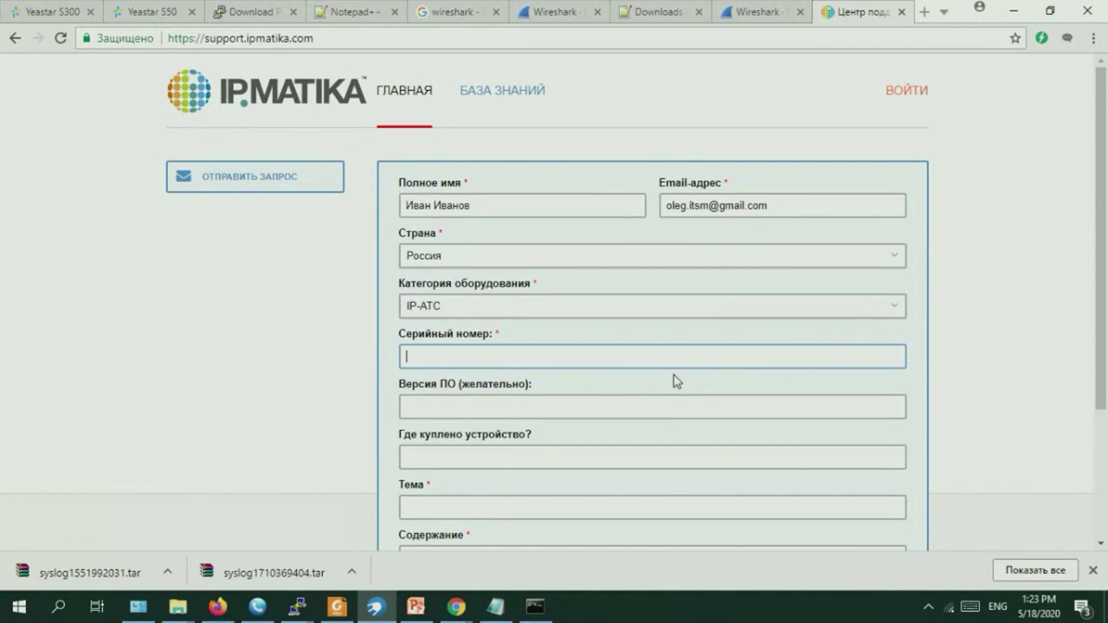
{"action": "scroll", "coordinate": [677, 381], "scroll_direction": "down", "scroll_amount": 1}
{"action": "left_click", "coordinate": [678, 327]}
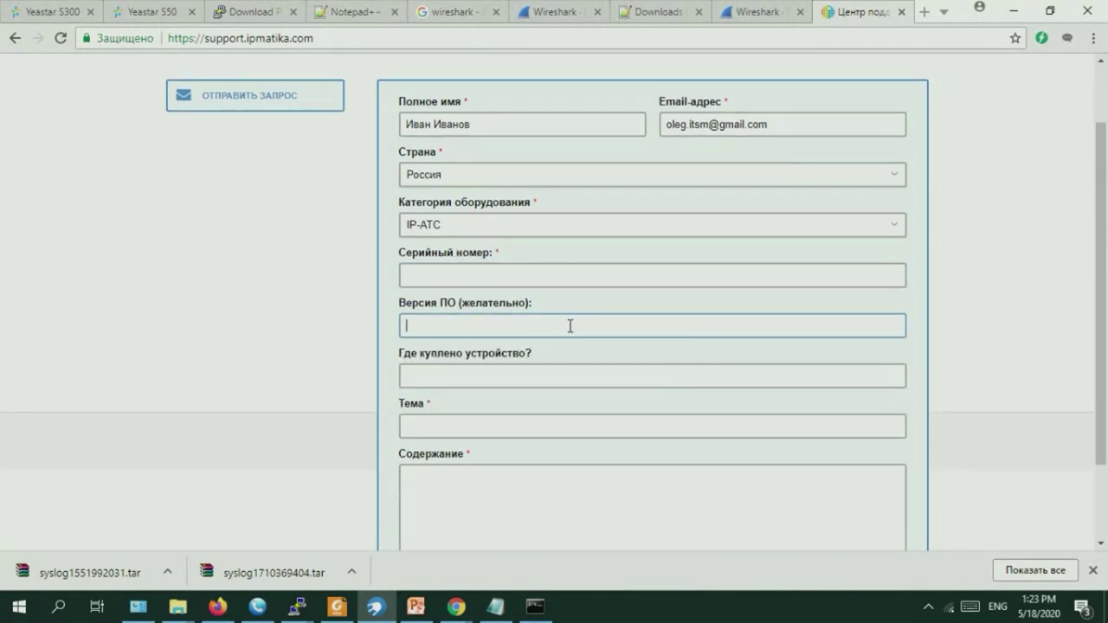
{"action": "left_click", "coordinate": [524, 375]}
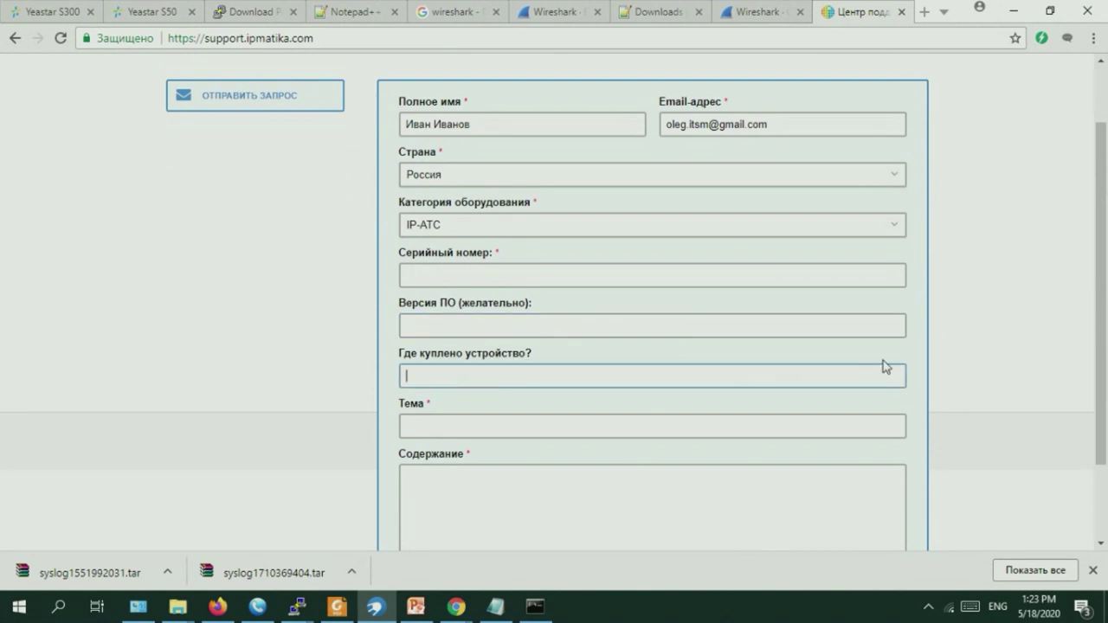
{"action": "left_click", "coordinate": [658, 332]}
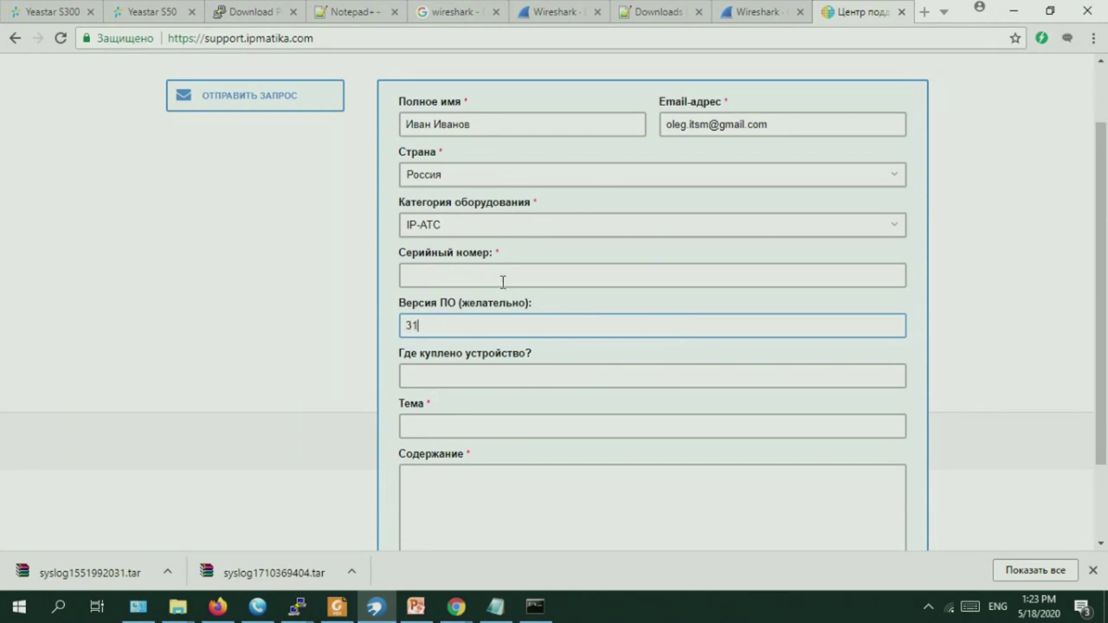
{"action": "left_click", "coordinate": [219, 607]}
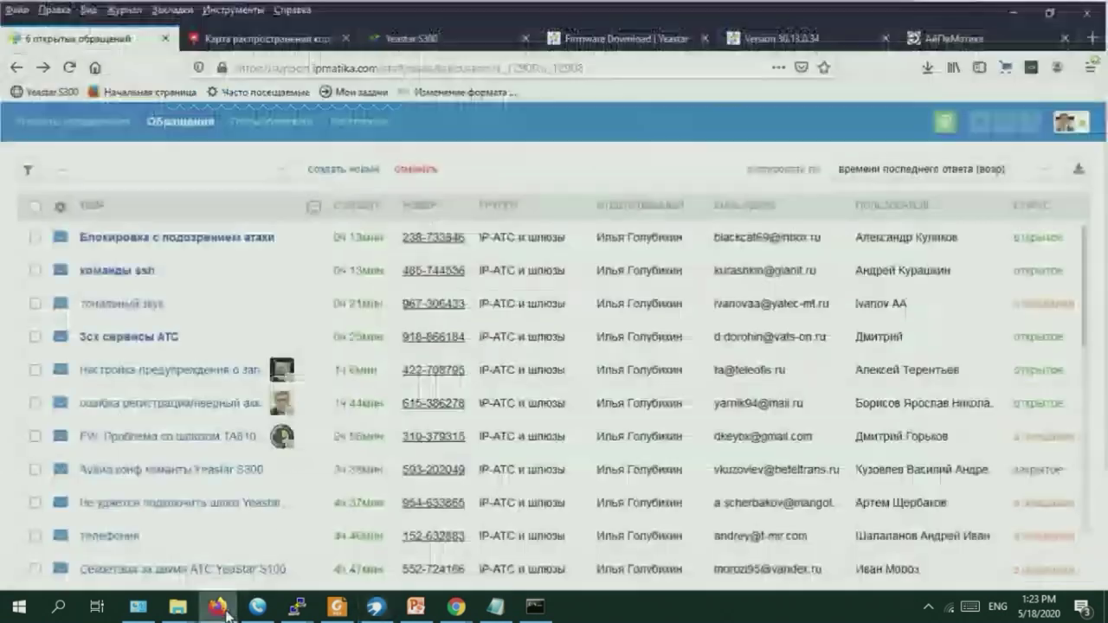
{"action": "left_click", "coordinate": [433, 38]}
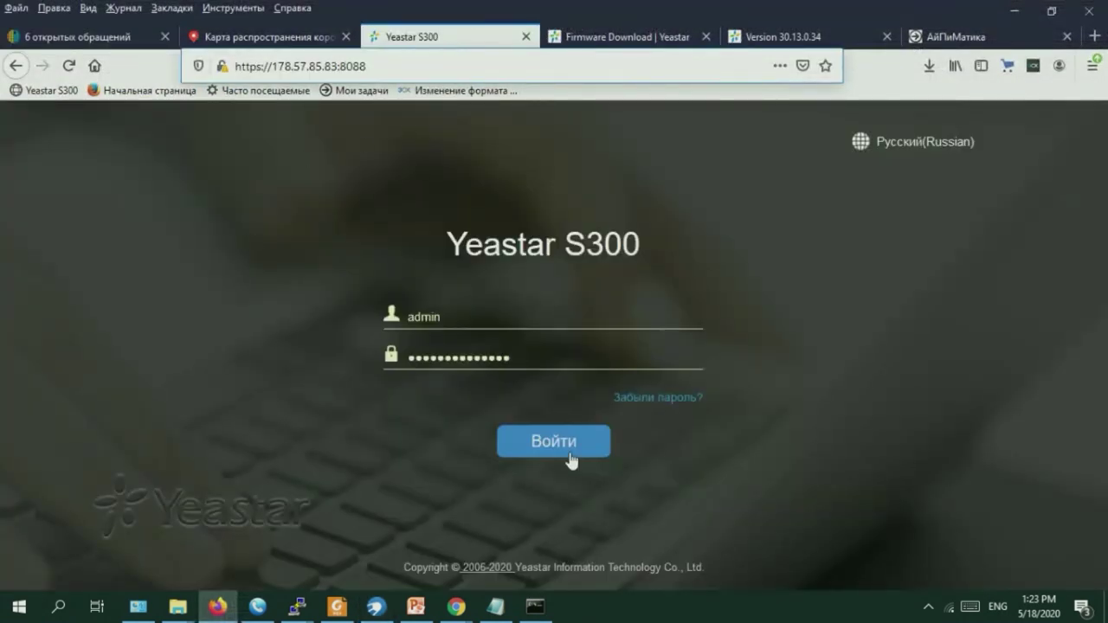
{"action": "left_click", "coordinate": [1027, 13]}
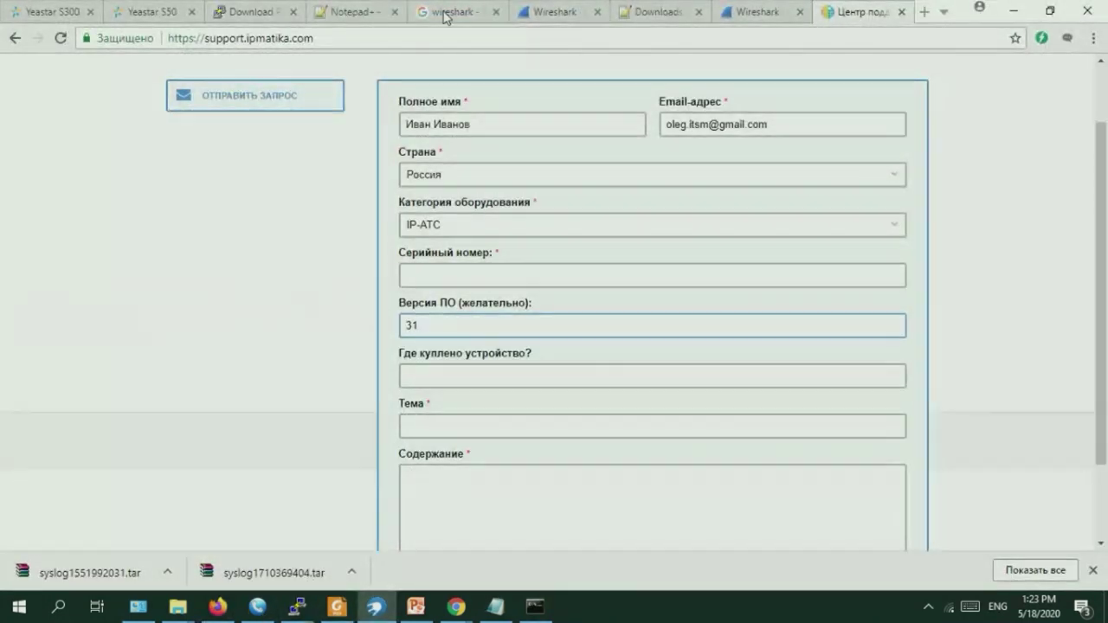
Open the resource monitor on the local Yeastar S300 and copy its firmware version.
{"action": "left_click", "coordinate": [130, 12]}
{"action": "left_click", "coordinate": [65, 12]}
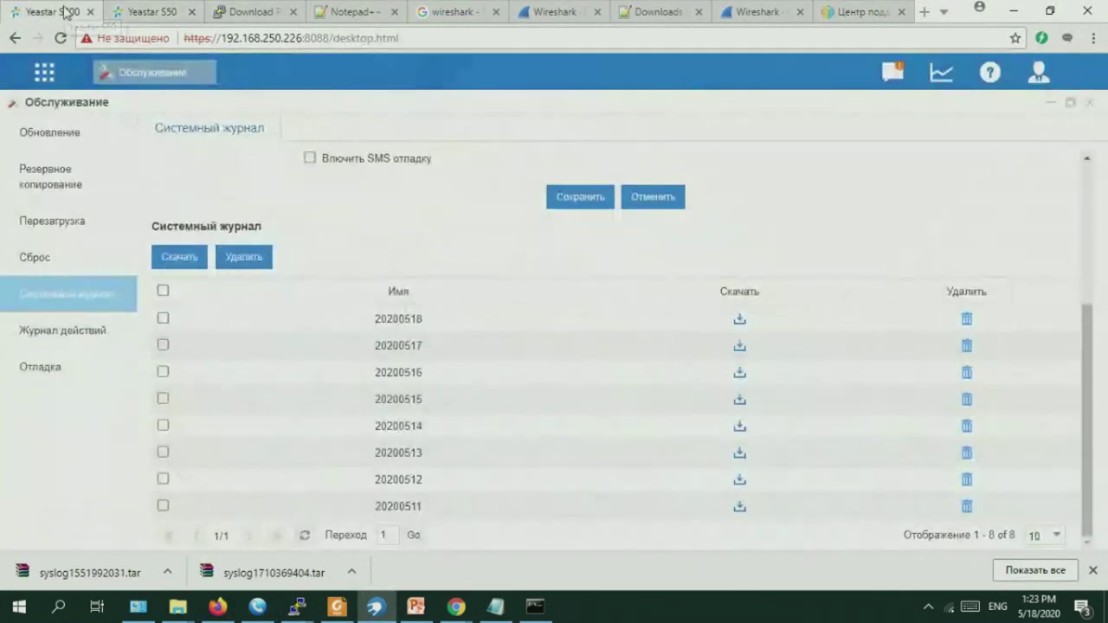
{"action": "left_click", "coordinate": [44, 74]}
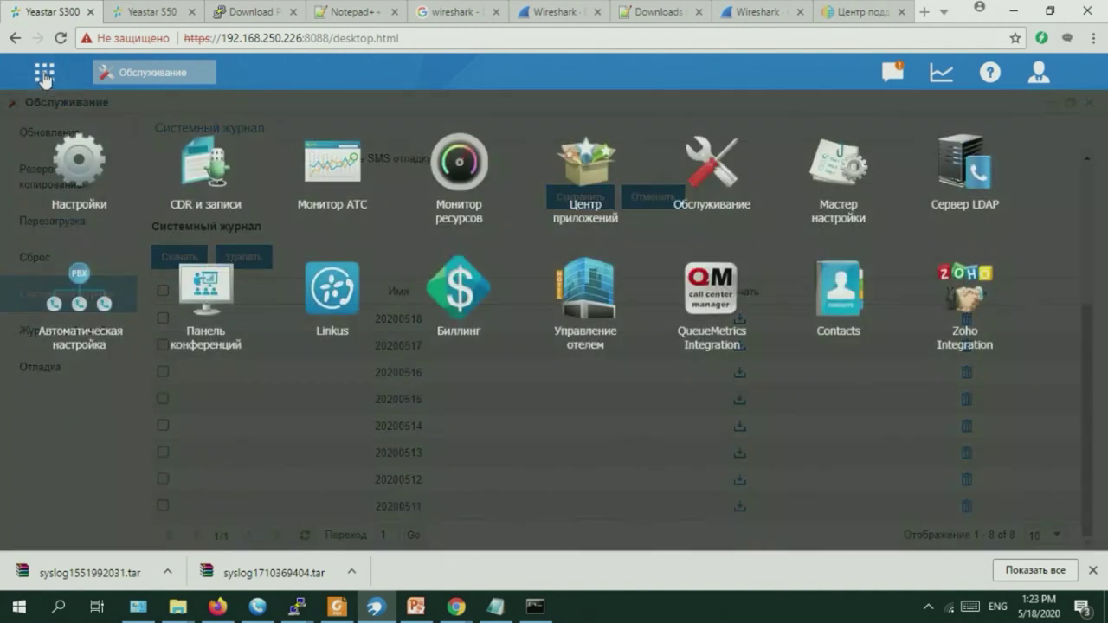
{"action": "left_click", "coordinate": [470, 197]}
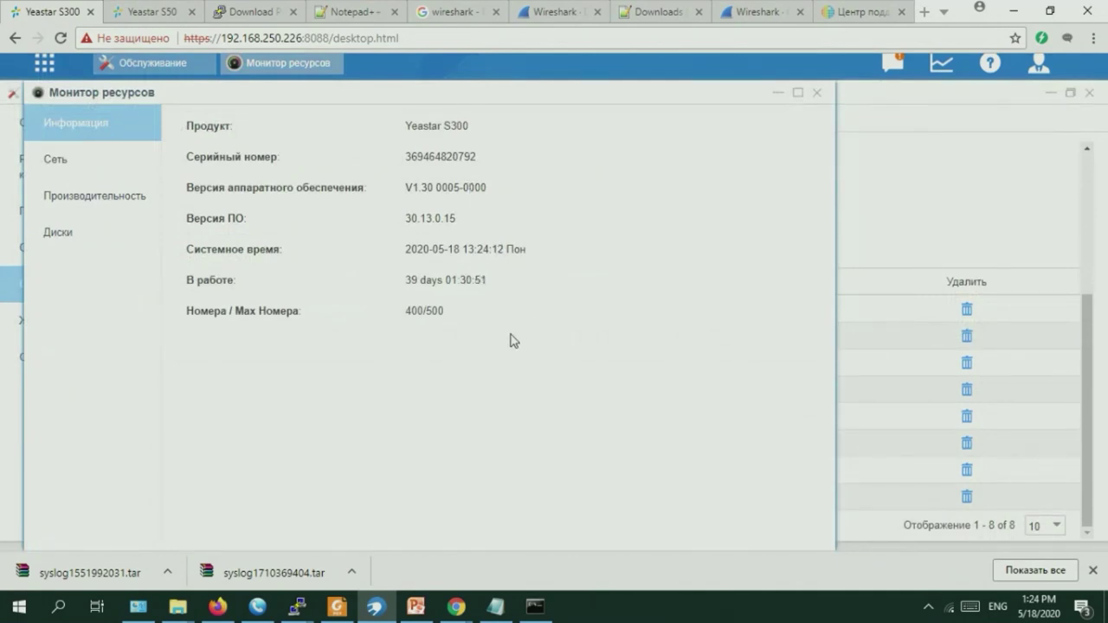
{"action": "left_click_drag", "start_coordinate": [467, 220], "coordinate": [409, 219]}
{"action": "key", "text": "ctrl+c"}
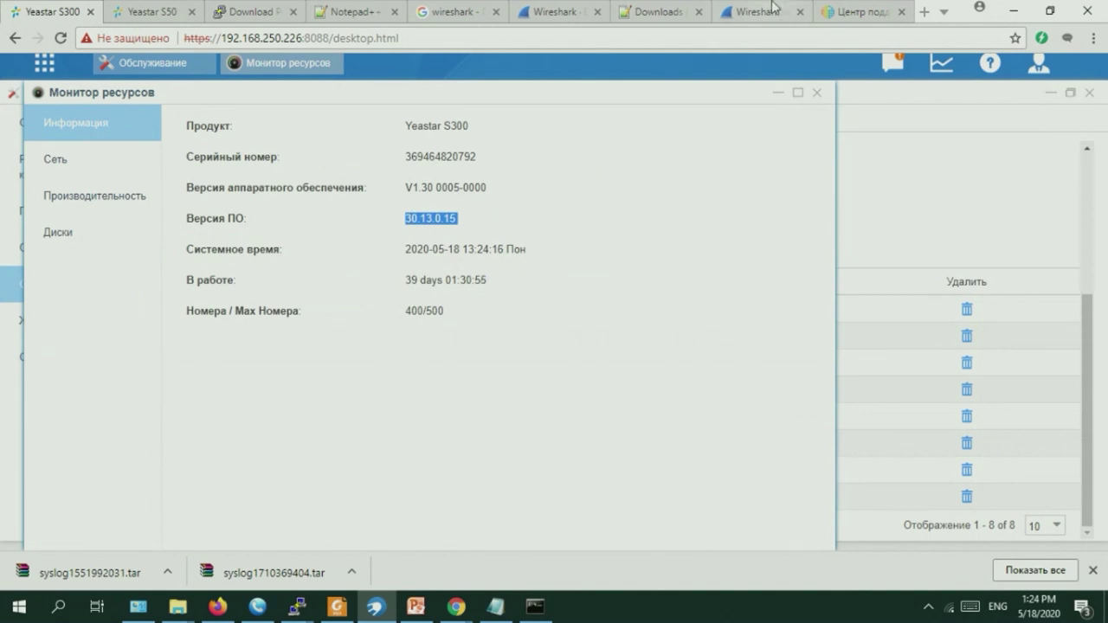
Replace the firmware version in the support request with 30.13.0.15.
{"action": "left_click", "coordinate": [859, 12]}
{"action": "left_click_drag", "start_coordinate": [439, 324], "coordinate": [367, 327]}
{"action": "key", "text": "ctrl+v"}
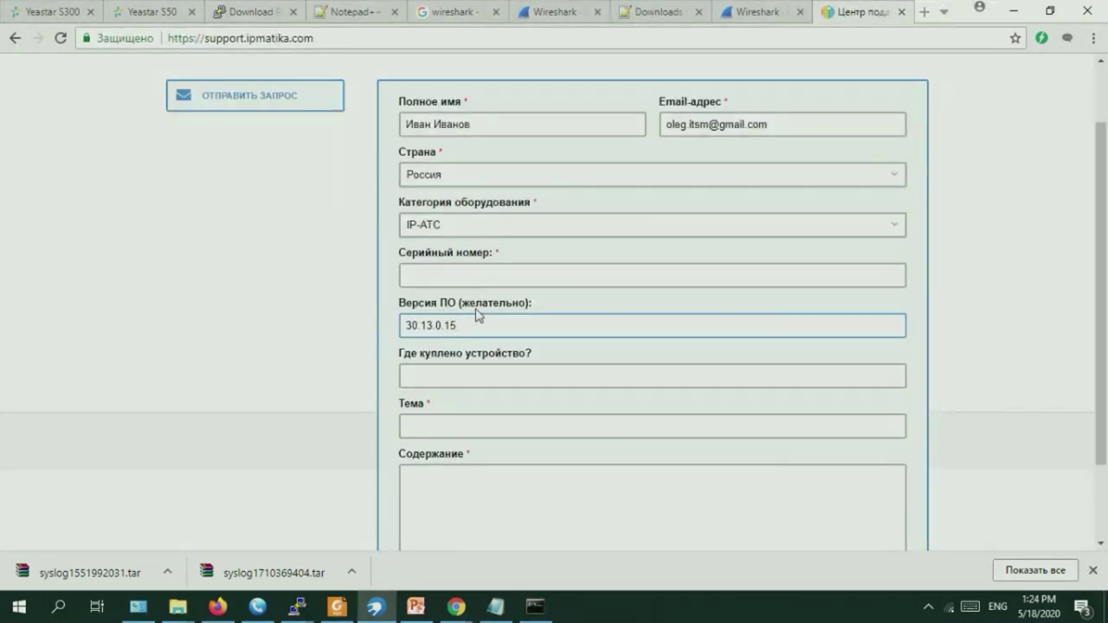
Copy the device's serial number from the S300 resource monitor into the support request's serial number field.
{"action": "left_click", "coordinate": [219, 609]}
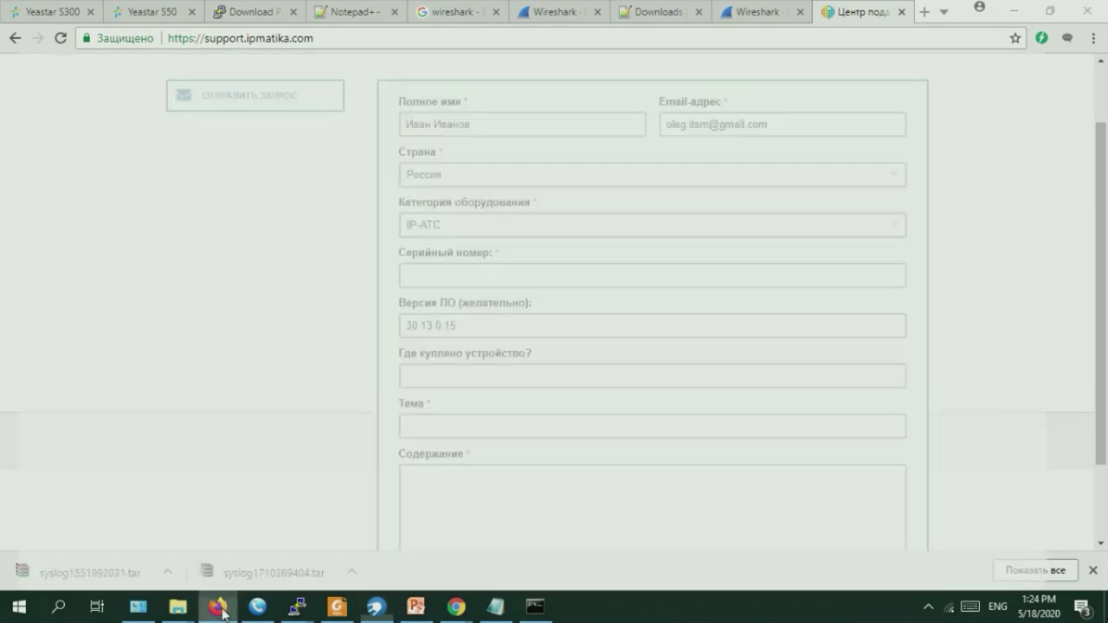
{"action": "left_click", "coordinate": [1015, 10]}
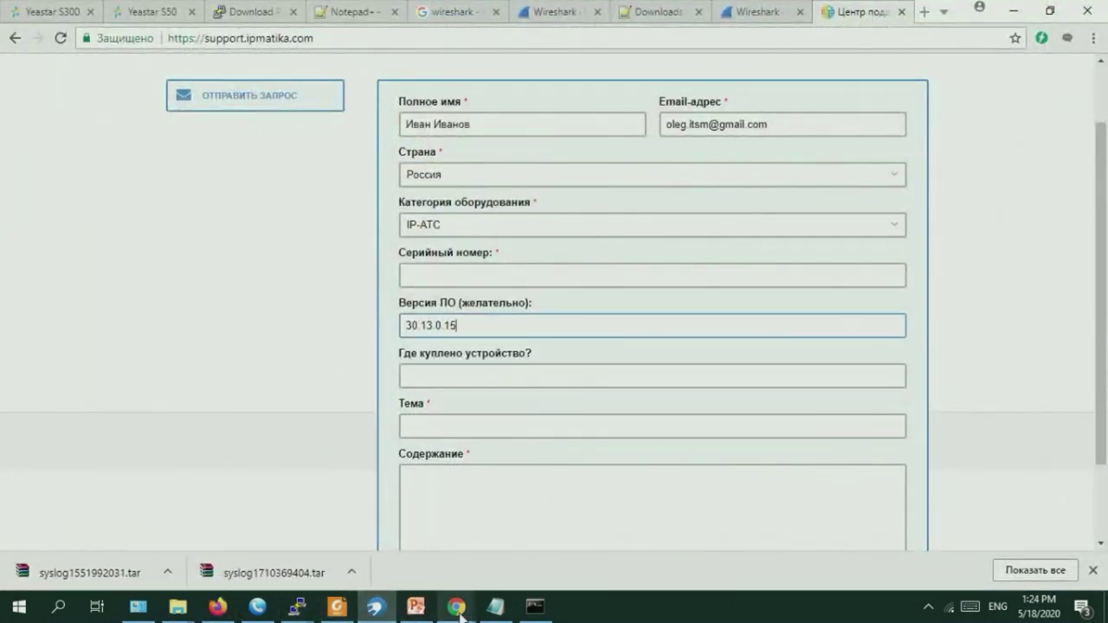
{"action": "left_click", "coordinate": [5, 7]}
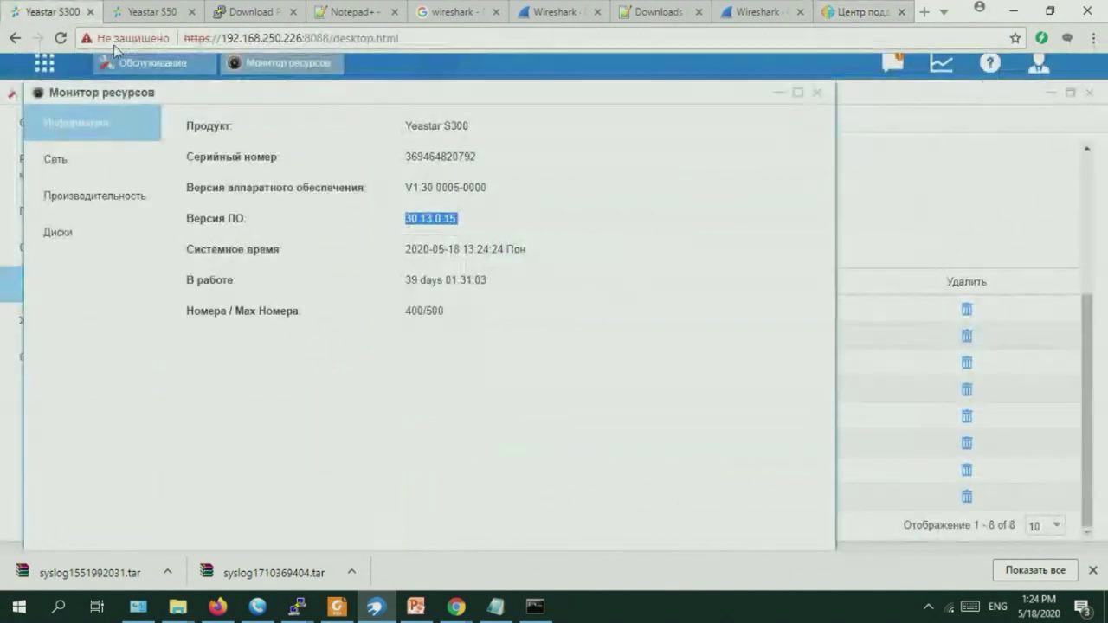
{"action": "left_click_drag", "start_coordinate": [482, 158], "coordinate": [402, 162]}
{"action": "key", "text": "ctrl+c"}
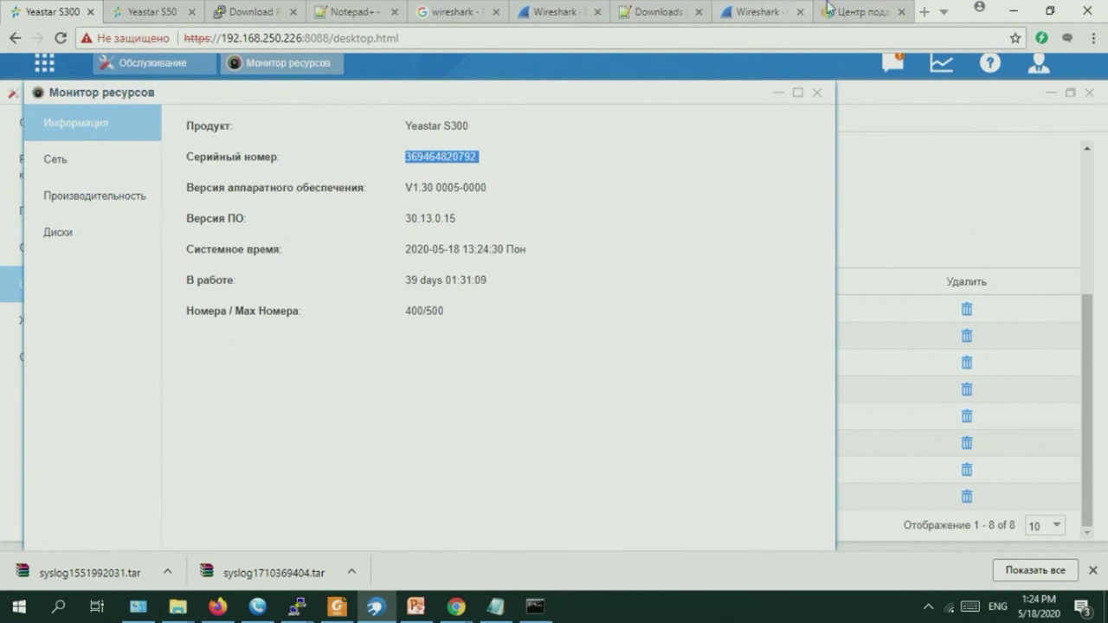
{"action": "left_click", "coordinate": [876, 11]}
{"action": "left_click", "coordinate": [515, 279]}
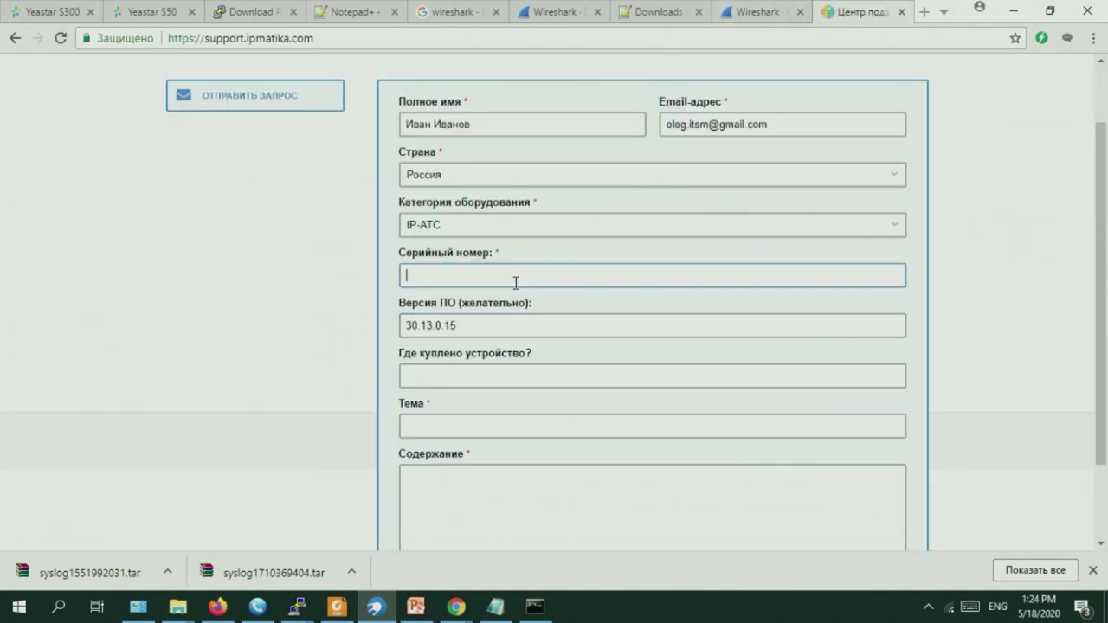
{"action": "key", "text": "ctrl+v"}
Enter ООО ВойпДевайс as the place of purchase and "Не работают исходящие вызовы" as the request's subject.
{"action": "left_click", "coordinate": [579, 381]}
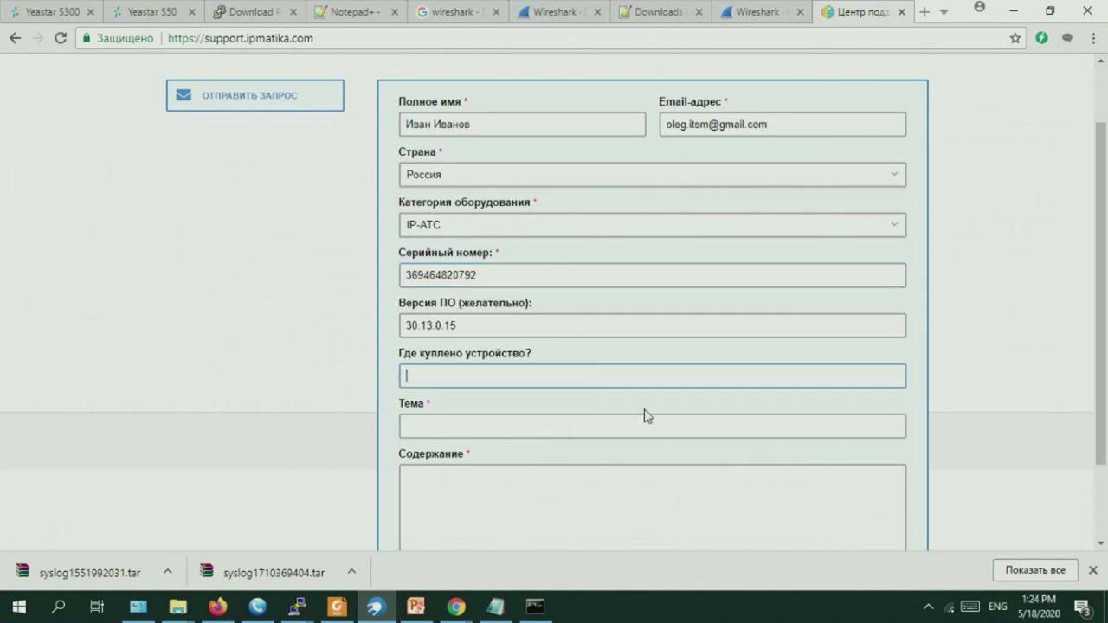
{"action": "type", "text": "ООО ВойпДевайс"}
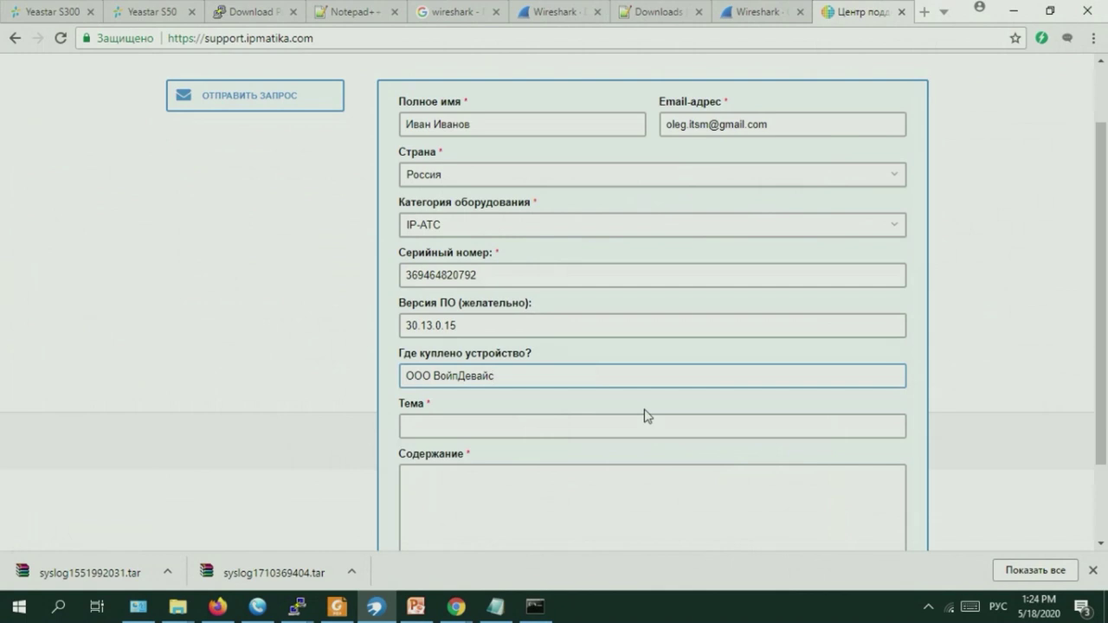
{"action": "left_click", "coordinate": [659, 427]}
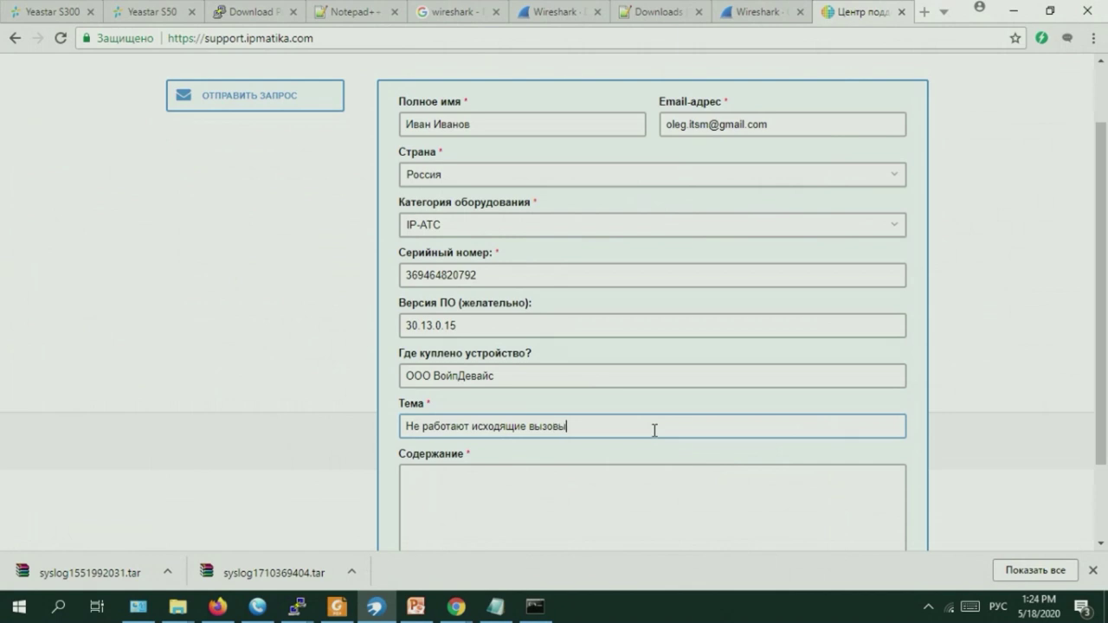
Copy the request's subject "Не работают исходящие вызовы" into the content field.
{"action": "left_click", "coordinate": [643, 494]}
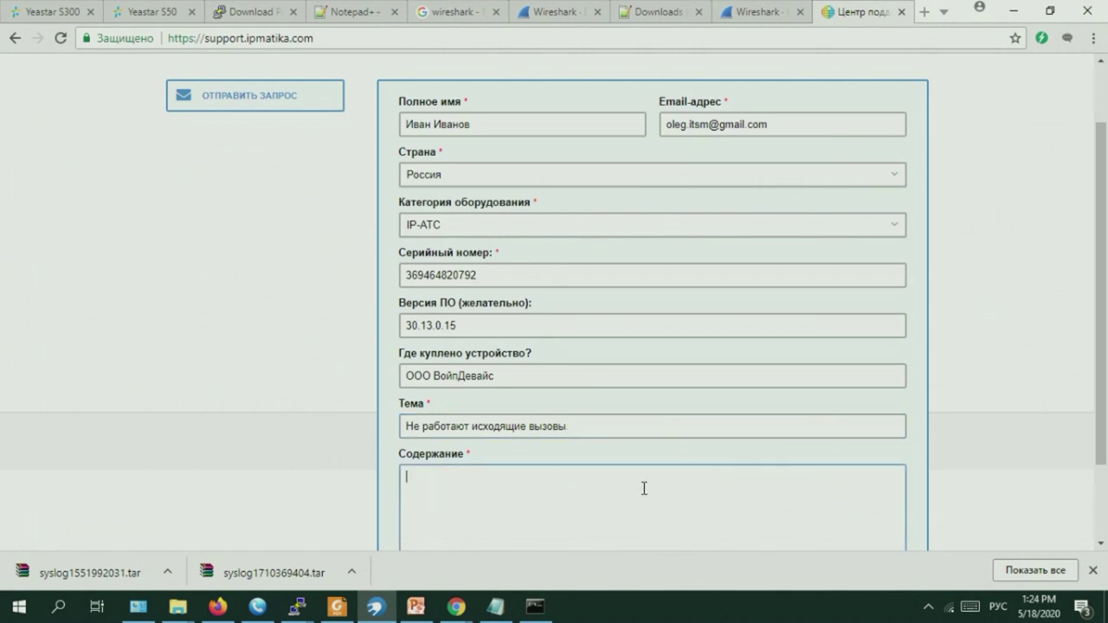
{"action": "scroll", "coordinate": [643, 487], "scroll_direction": "down", "scroll_amount": 1}
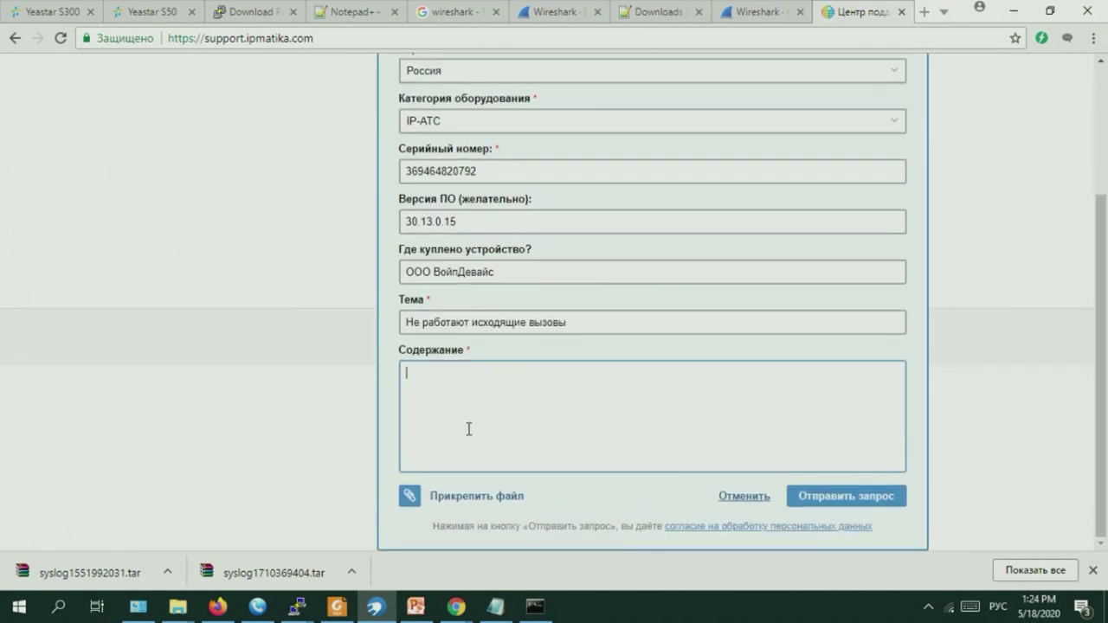
{"action": "left_click_drag", "start_coordinate": [587, 326], "coordinate": [329, 310]}
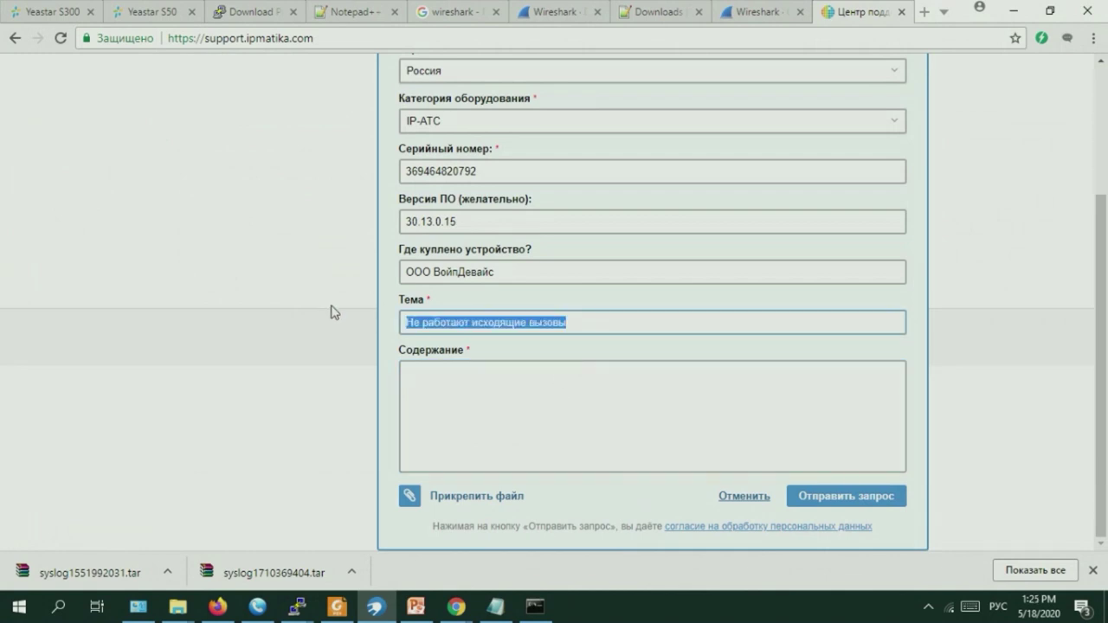
{"action": "key", "text": "ctrl+c"}
{"action": "left_click", "coordinate": [460, 390]}
{"action": "key", "text": "ctrl+v"}
{"action": "left_click", "coordinate": [407, 330]}
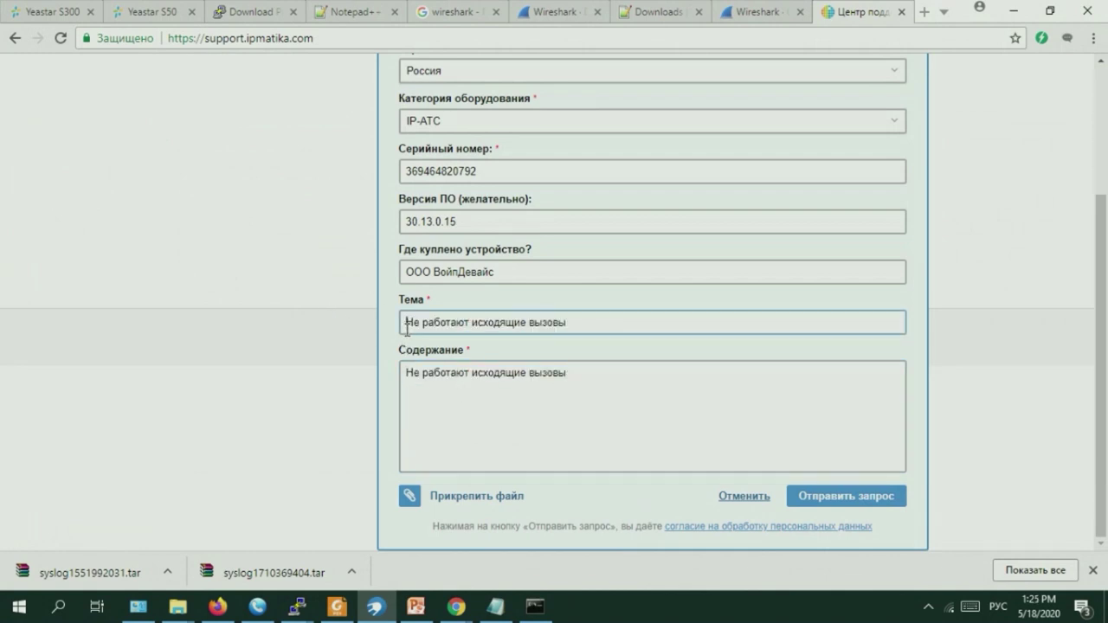
Add the prefix "(Тест)" to the beginning of the support request's subject.
{"action": "type", "text": "() "}
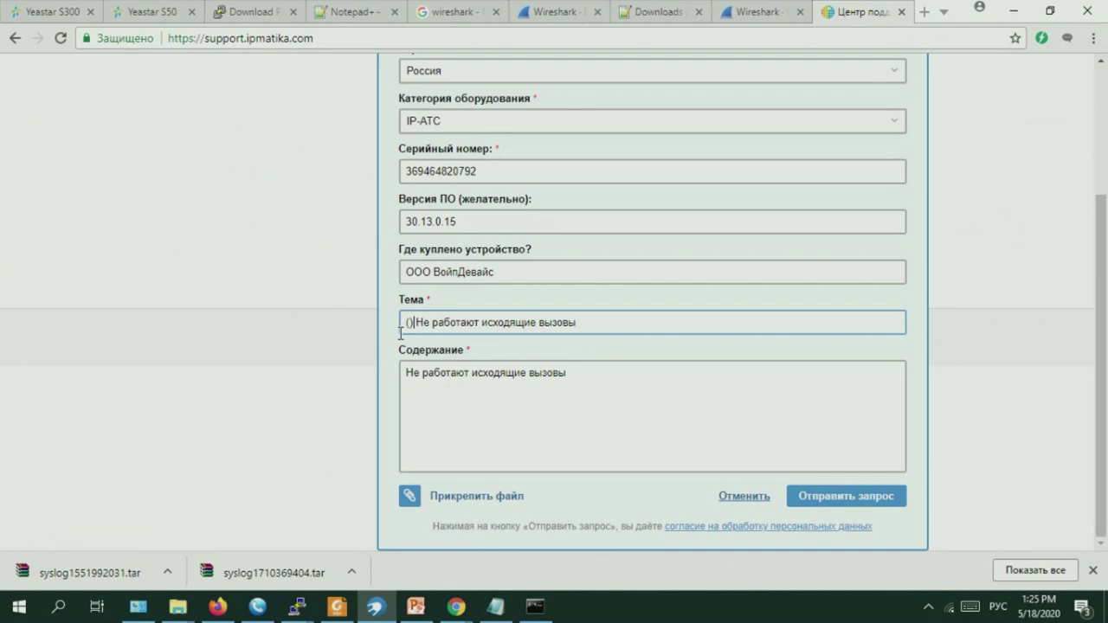
{"action": "type", "text": " Те"}
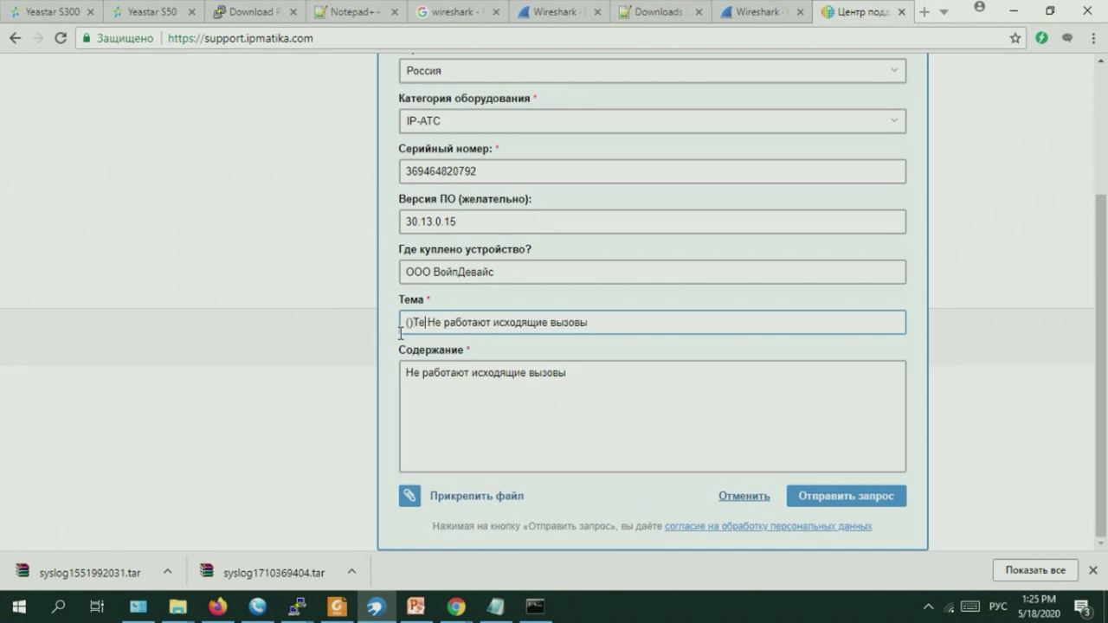
{"action": "key", "text": "BackSpace"}
{"action": "key", "text": "BackSpace"}
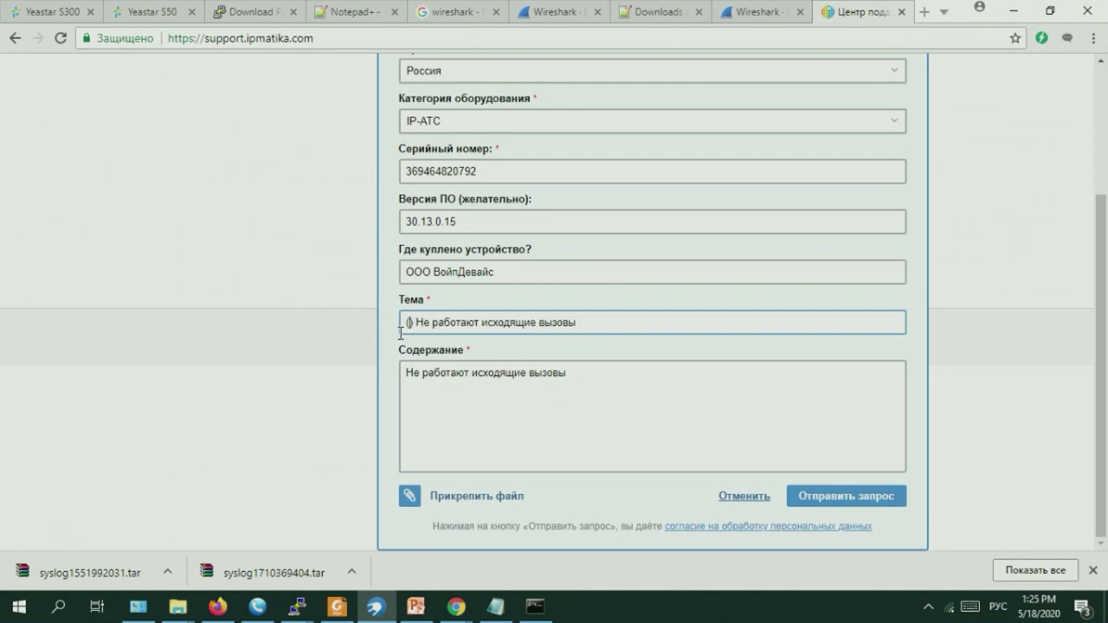
{"action": "key", "text": "Left"}
{"action": "type", "text": "Тест"}
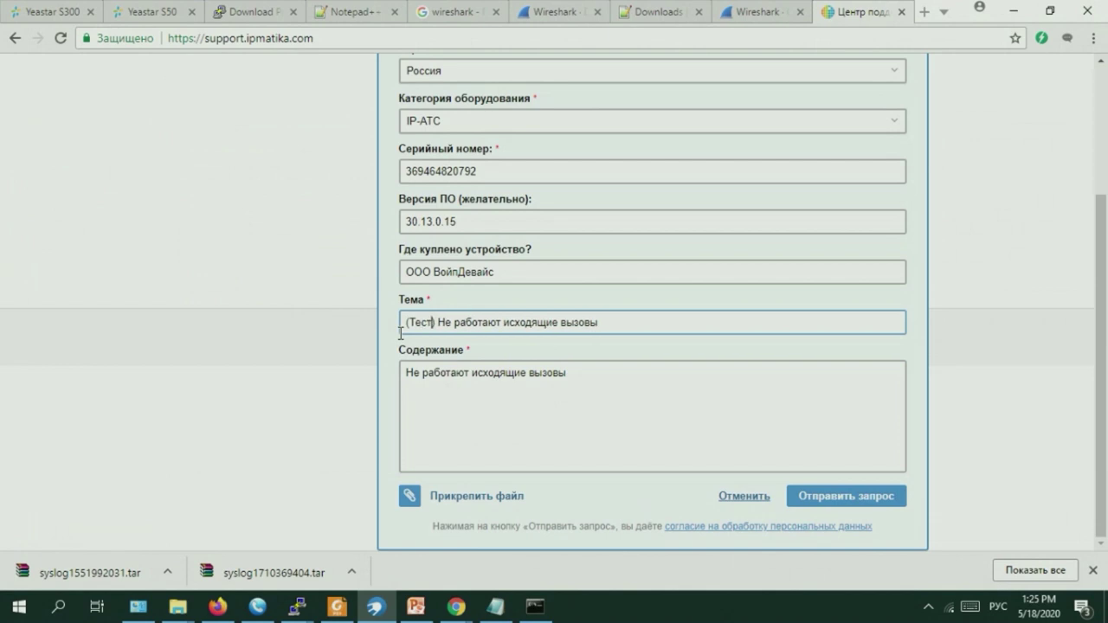
Copy the "(Тест)" prefix from the subject to the start of the request's content text.
{"action": "left_click_drag", "start_coordinate": [439, 325], "coordinate": [388, 334]}
{"action": "left_click", "coordinate": [406, 370]}
{"action": "key", "text": "ctrl+v"}
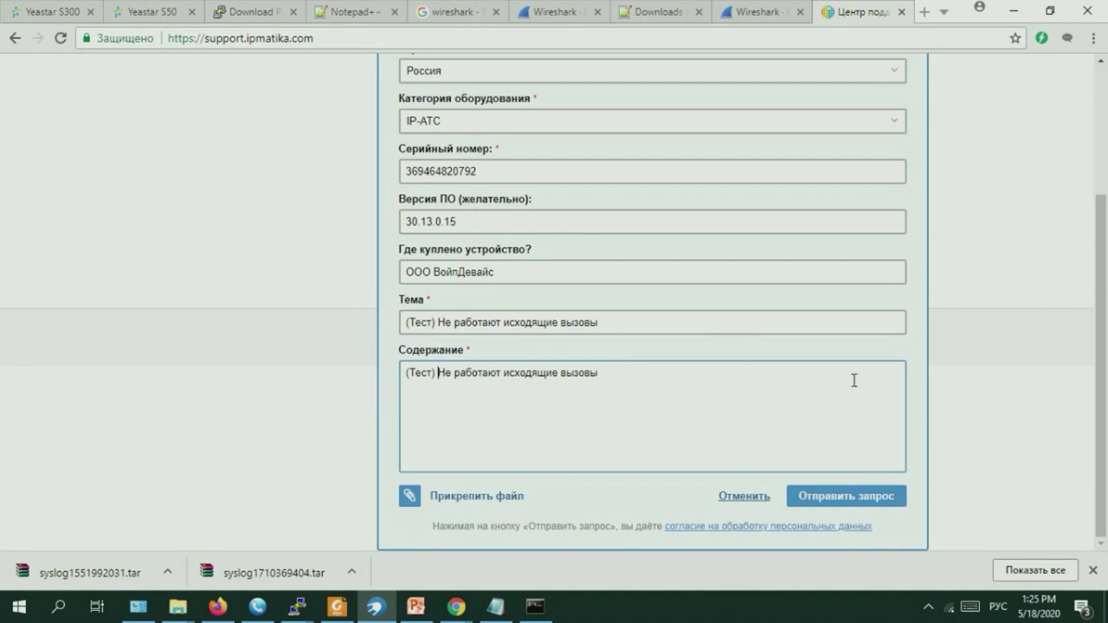
Review the filled-in support request fields and check the webinar room for new chat messages.
{"action": "scroll", "coordinate": [823, 260], "scroll_direction": "up", "scroll_amount": 2}
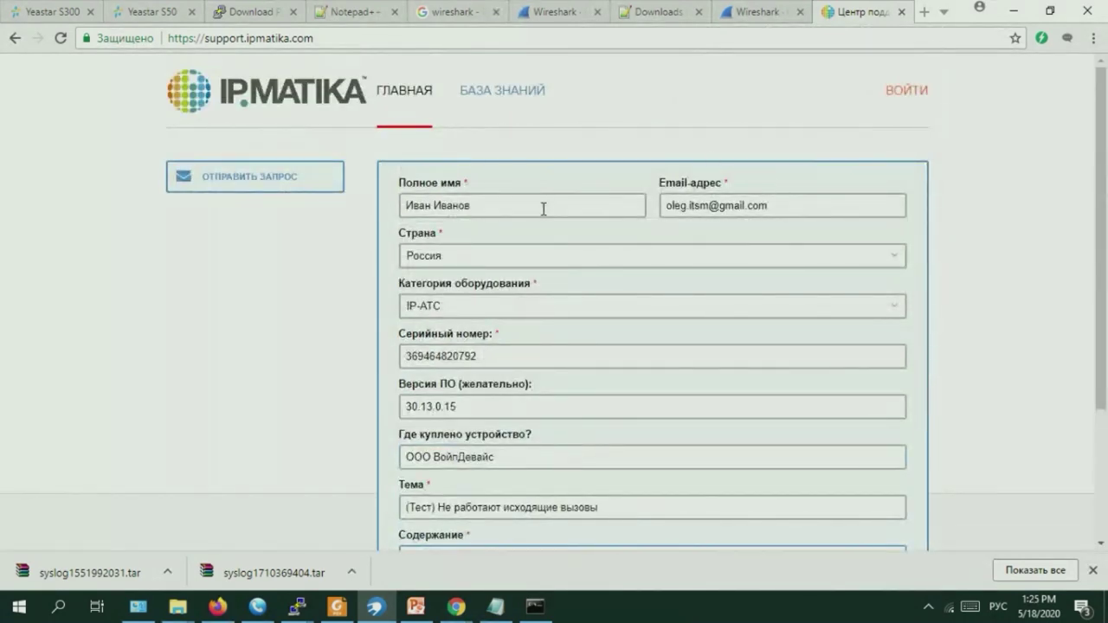
{"action": "scroll", "coordinate": [537, 215], "scroll_direction": "down", "scroll_amount": 2}
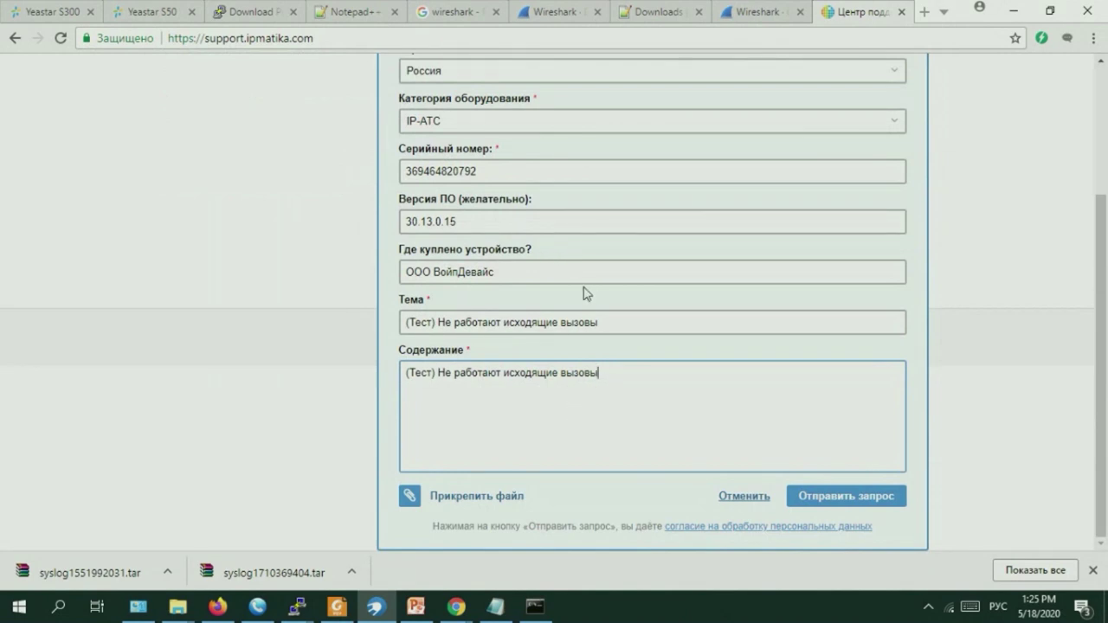
{"action": "scroll", "coordinate": [586, 299], "scroll_direction": "up", "scroll_amount": 1}
{"action": "left_click", "coordinate": [576, 109]}
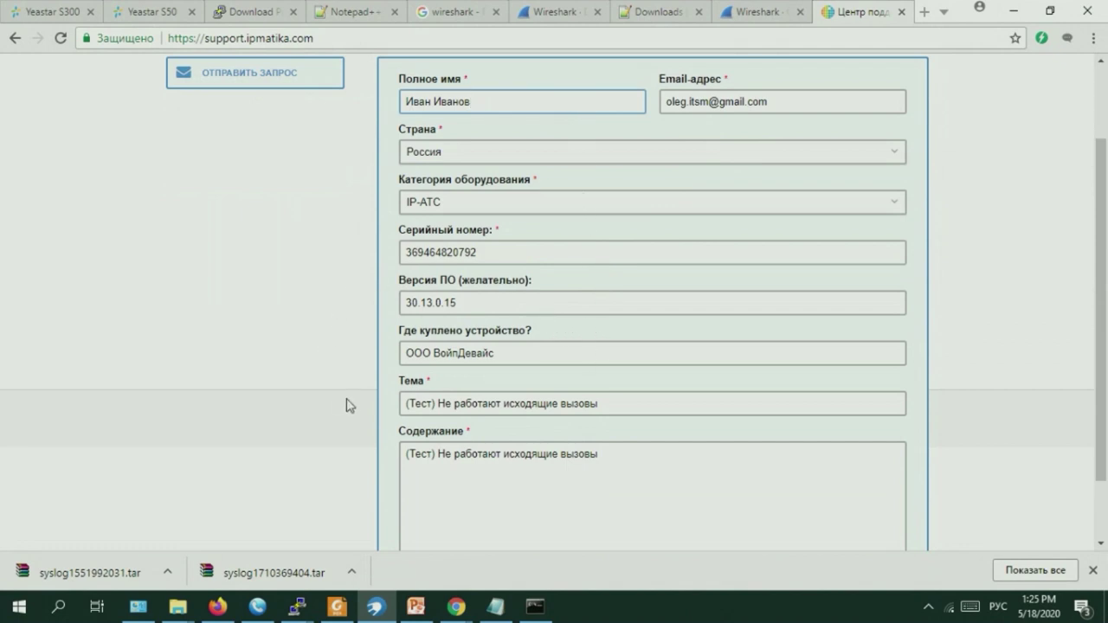
{"action": "scroll", "coordinate": [349, 403], "scroll_direction": "down", "scroll_amount": 1}
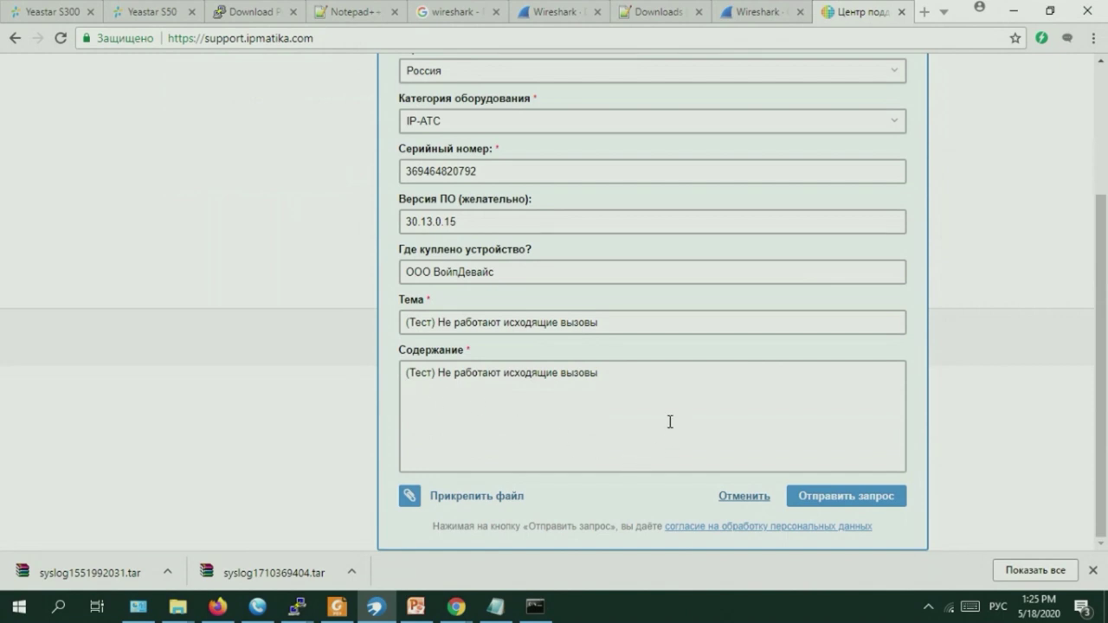
{"action": "scroll", "coordinate": [672, 409], "scroll_direction": "up", "scroll_amount": 1}
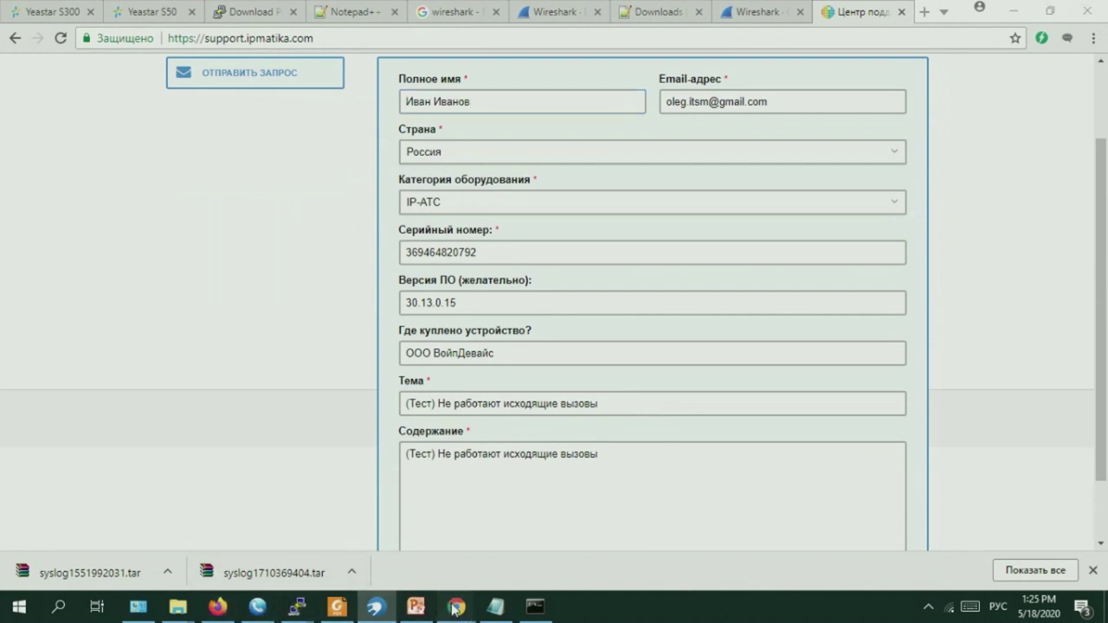
{"action": "mouse_move", "coordinate": [455, 609]}
{"action": "left_click", "coordinate": [372, 555]}
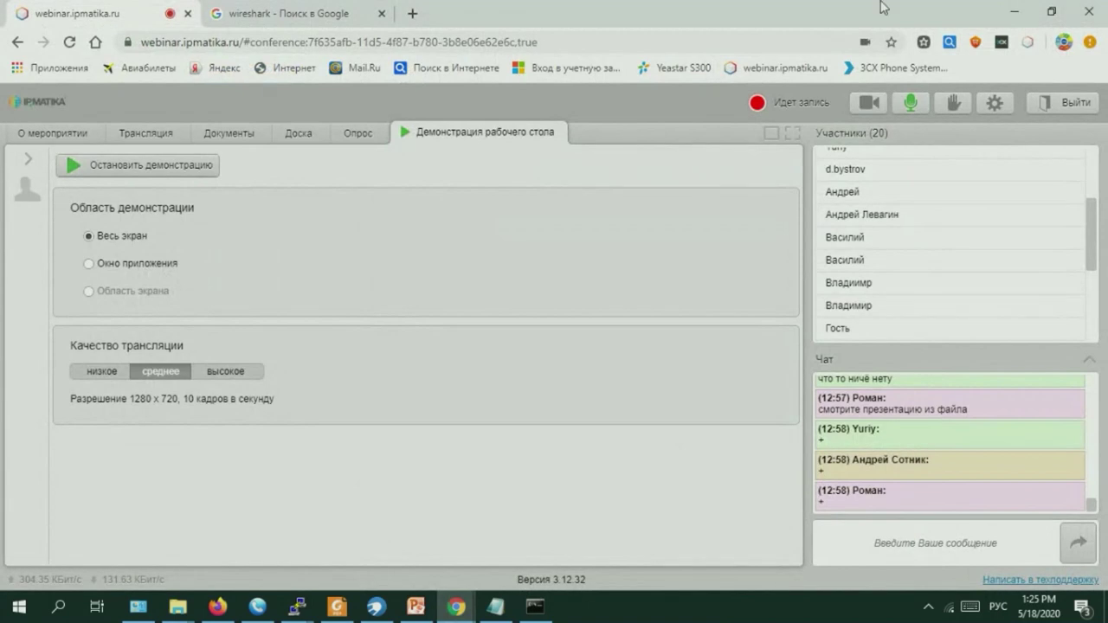
{"action": "left_click", "coordinate": [1014, 11]}
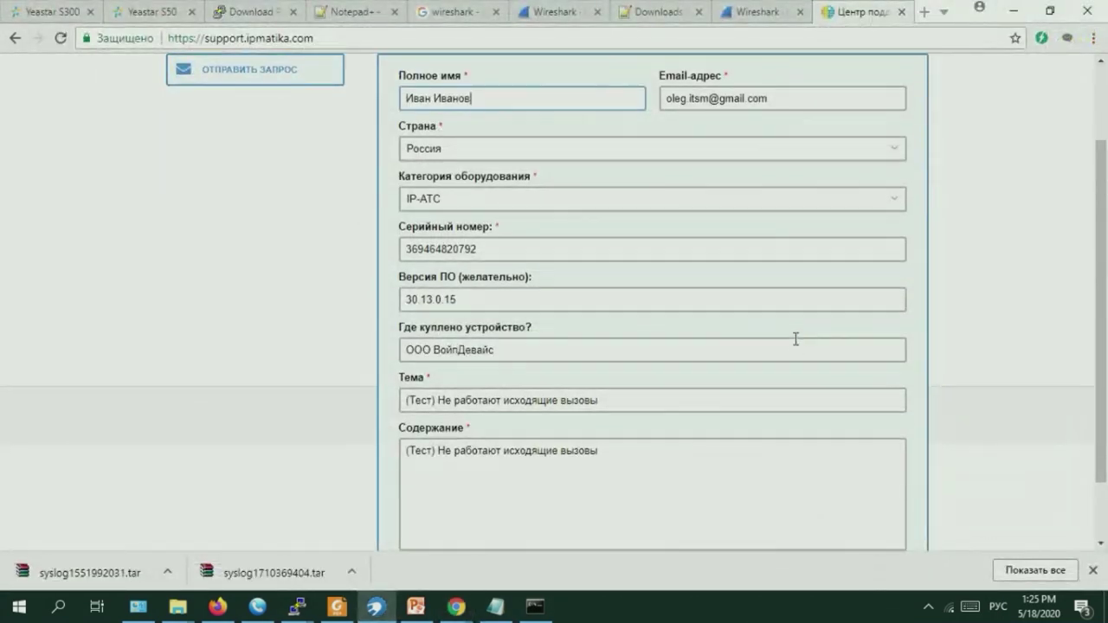
Attach syslog1551992031.tar, syslog1710369404.tar, TRACE.txt and TRACE2.log from the desktop to the support request.
{"action": "scroll", "coordinate": [796, 339], "scroll_direction": "down", "scroll_amount": 2}
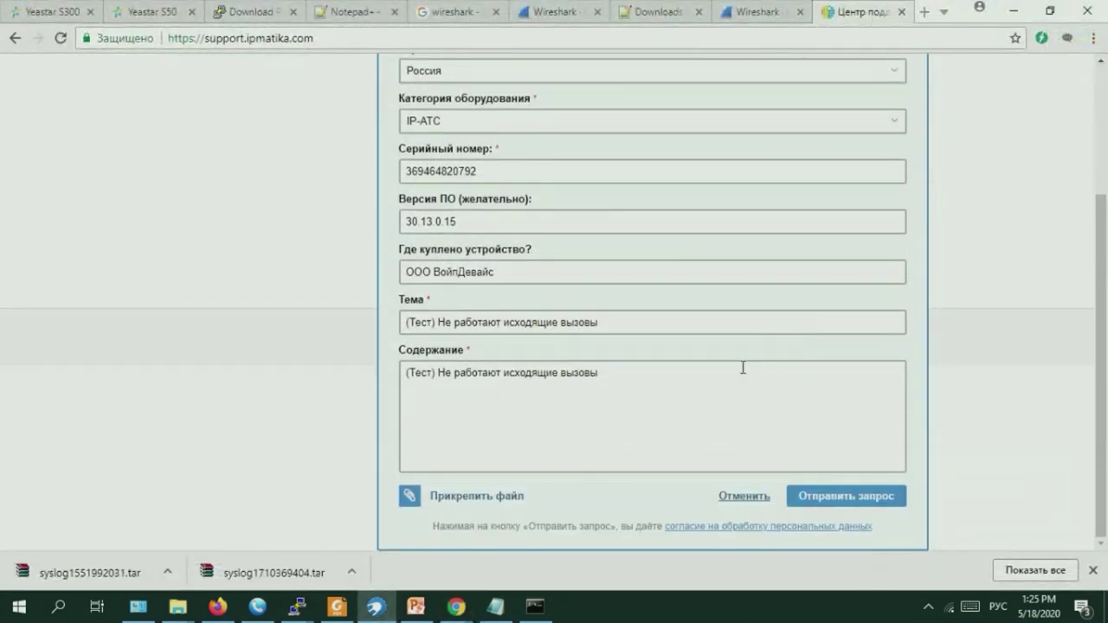
{"action": "left_click", "coordinate": [463, 502]}
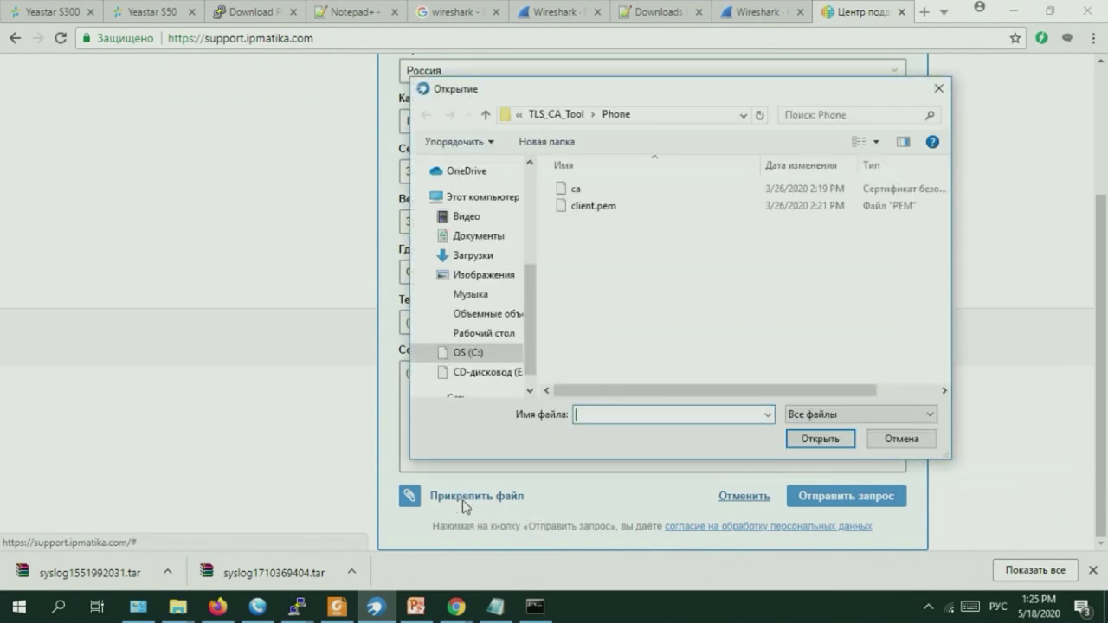
{"action": "left_click", "coordinate": [474, 333]}
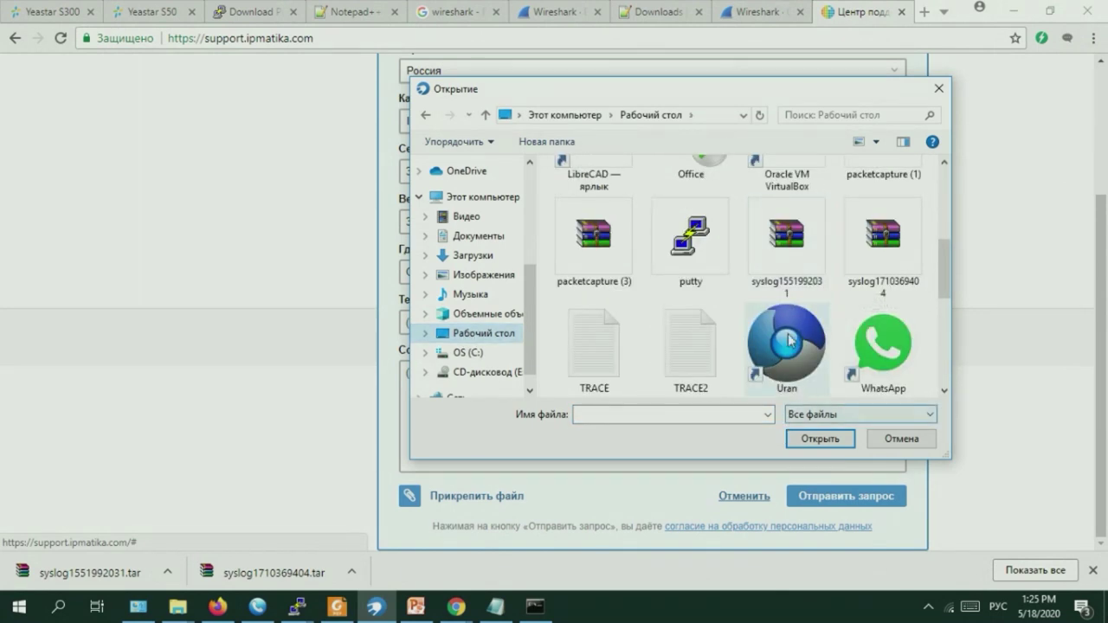
{"action": "left_click", "coordinate": [795, 269]}
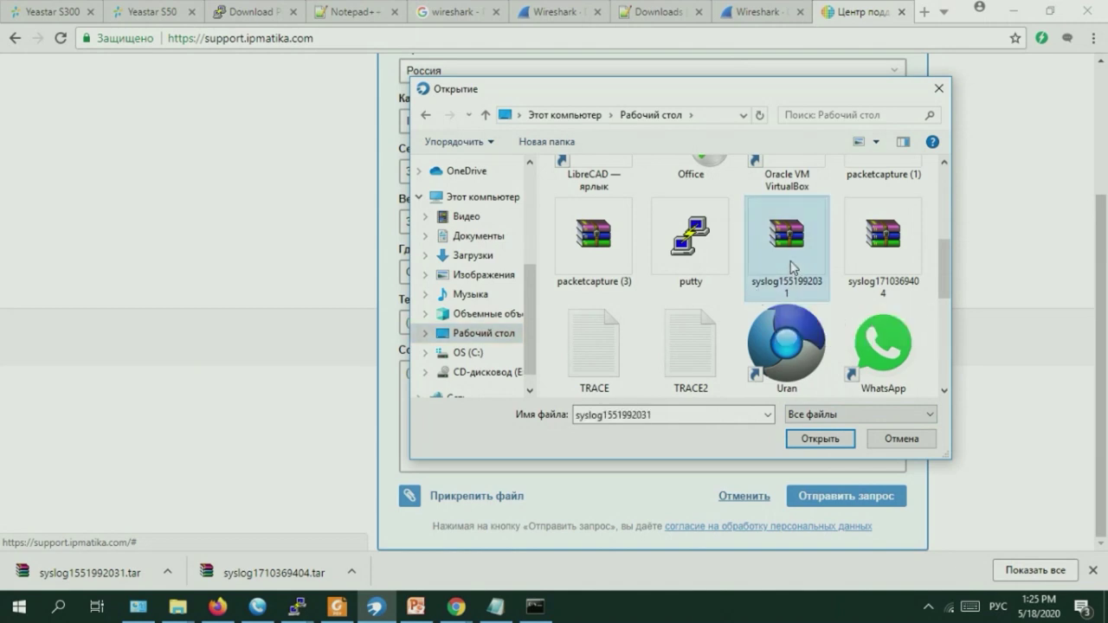
{"action": "left_click", "coordinate": [884, 261], "text": "ctrl"}
{"action": "left_click", "coordinate": [614, 359], "text": "ctrl"}
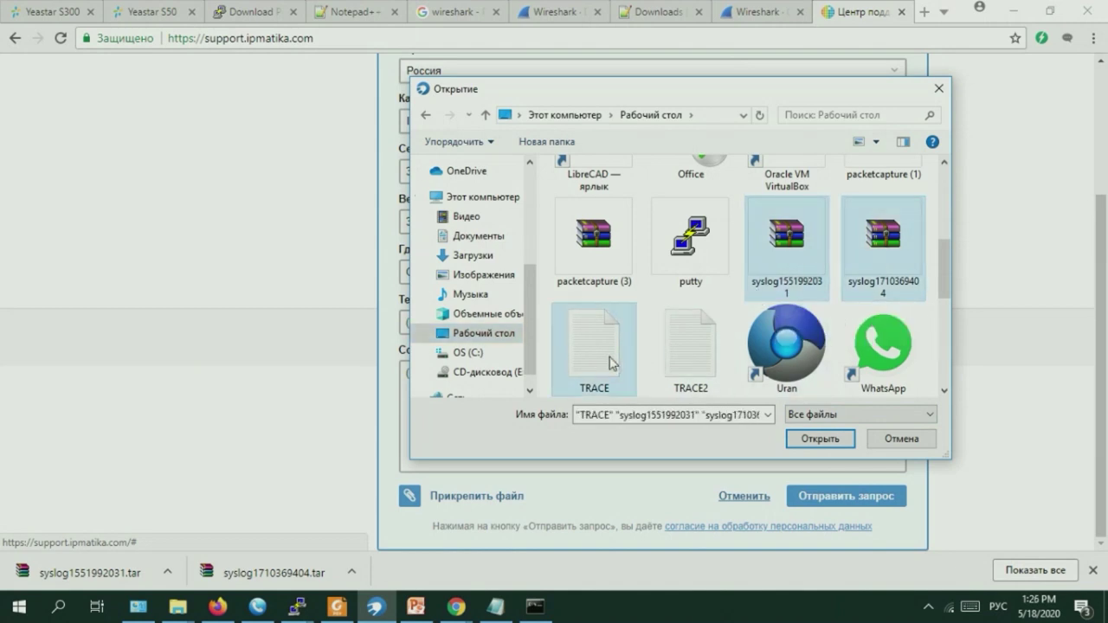
{"action": "left_click", "coordinate": [684, 347], "text": "ctrl"}
{"action": "scroll", "coordinate": [687, 344], "scroll_direction": "down", "scroll_amount": 1}
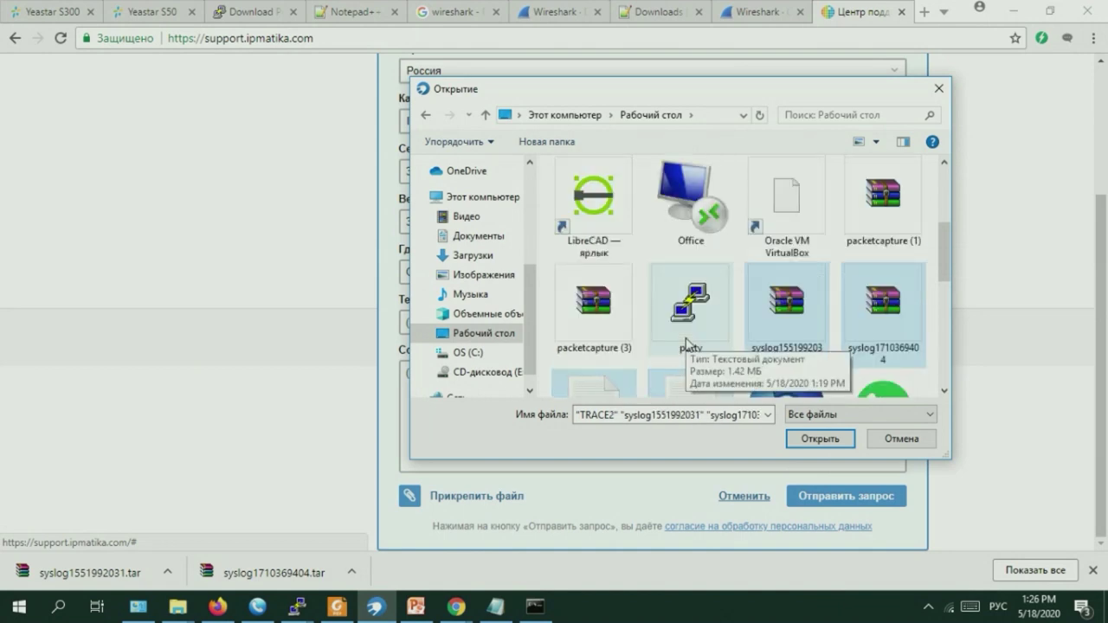
{"action": "scroll", "coordinate": [687, 346], "scroll_direction": "down", "scroll_amount": 2}
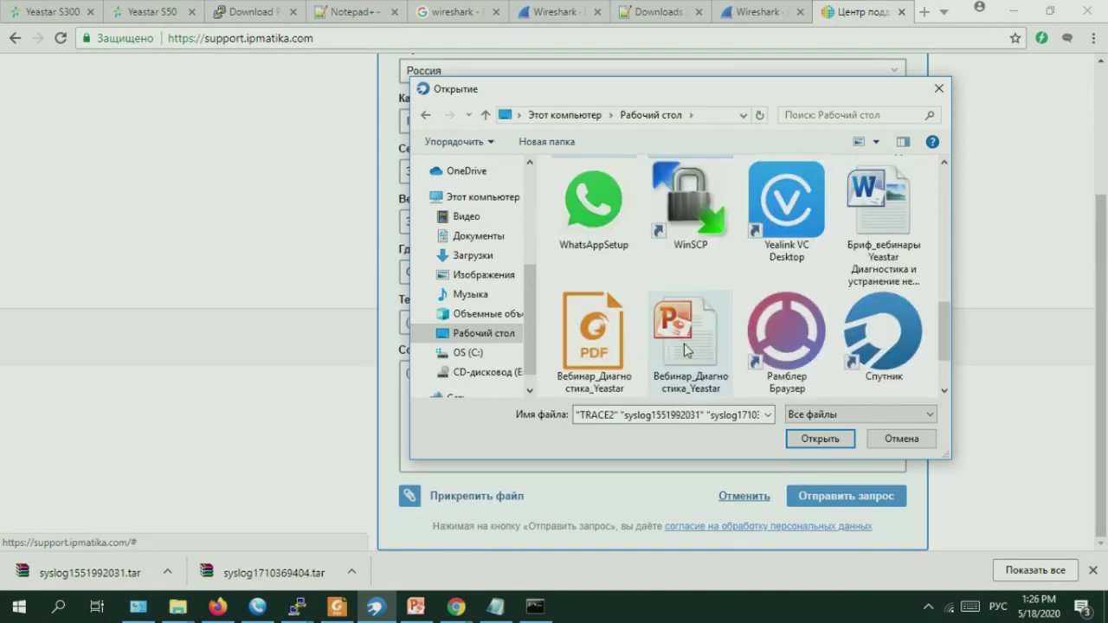
{"action": "scroll", "coordinate": [686, 348], "scroll_direction": "down", "scroll_amount": 1}
{"action": "scroll", "coordinate": [687, 349], "scroll_direction": "up", "scroll_amount": 3}
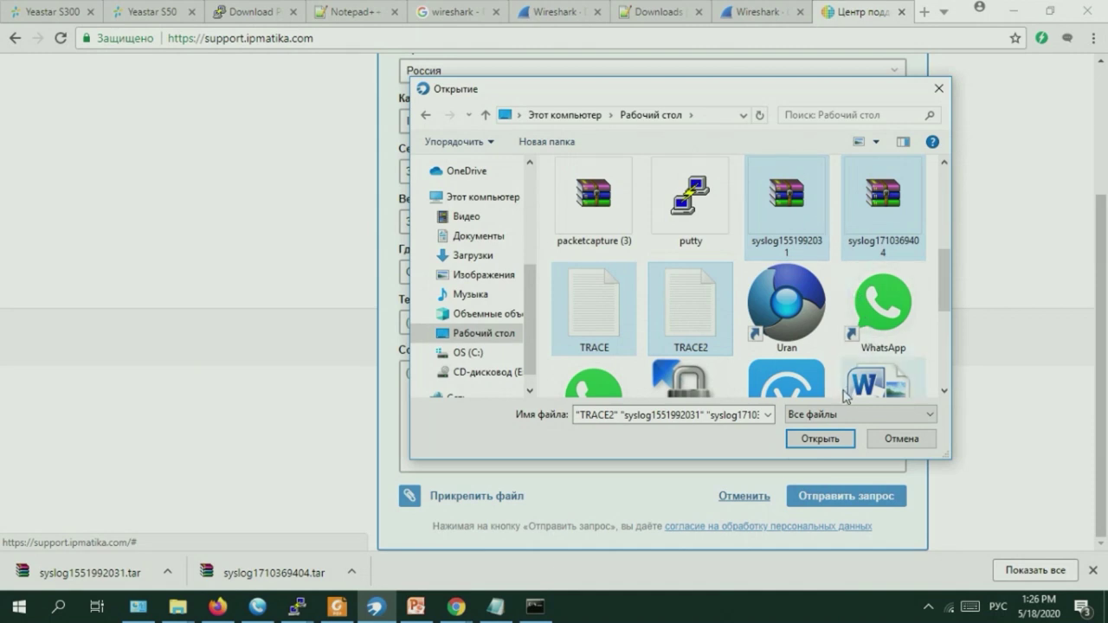
{"action": "left_click", "coordinate": [821, 439]}
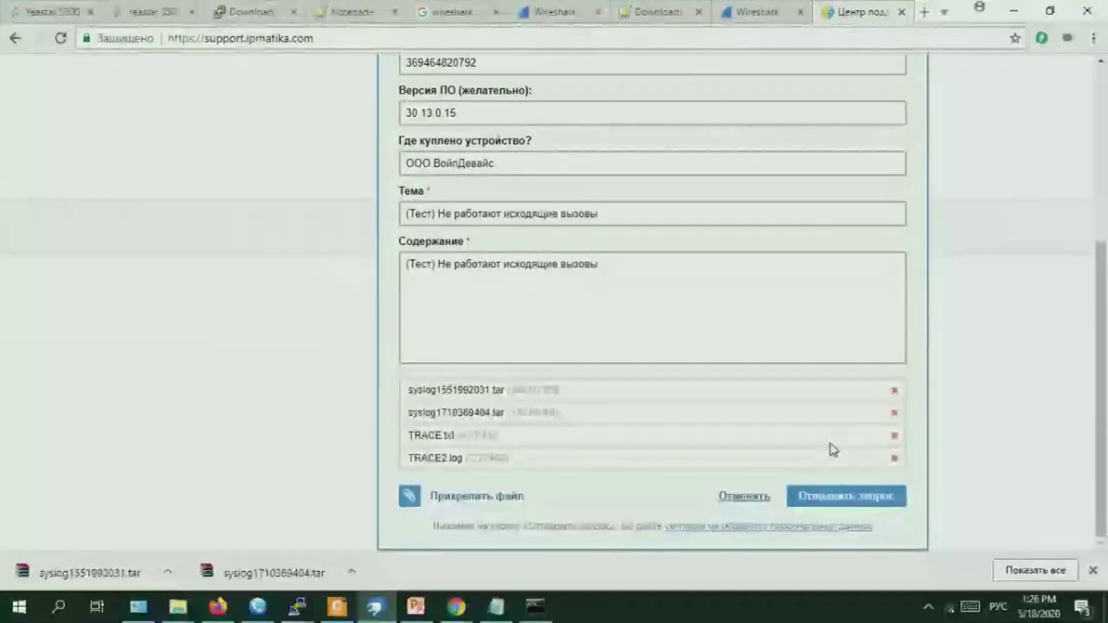
Submit the support request and highlight the assigned request number in the confirmation message.
{"action": "left_click", "coordinate": [816, 499]}
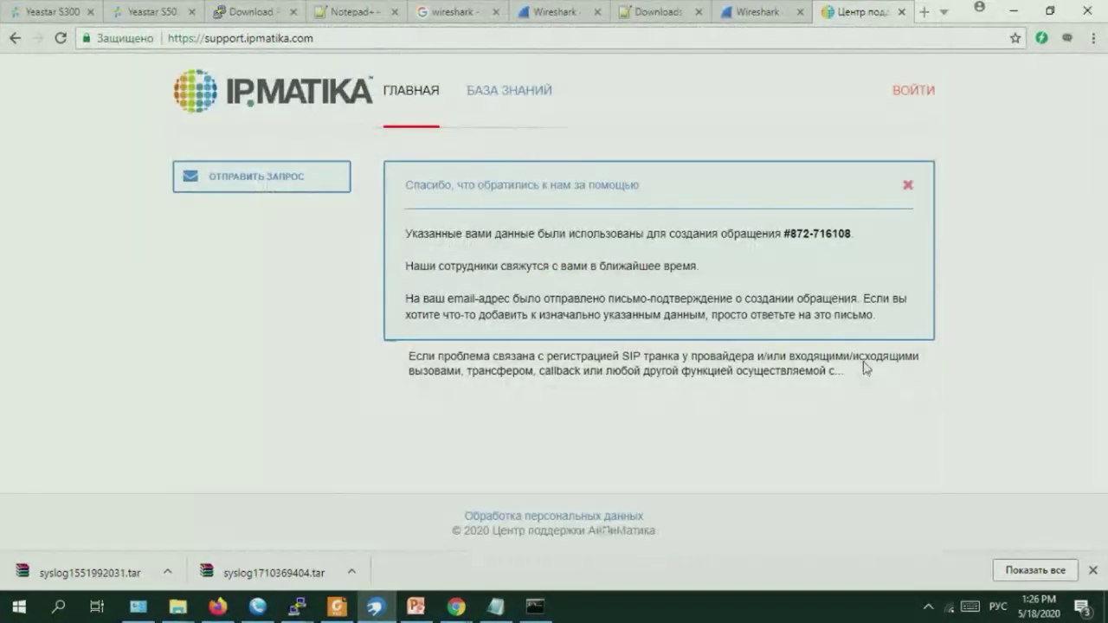
{"action": "left_click_drag", "start_coordinate": [782, 233], "coordinate": [854, 234]}
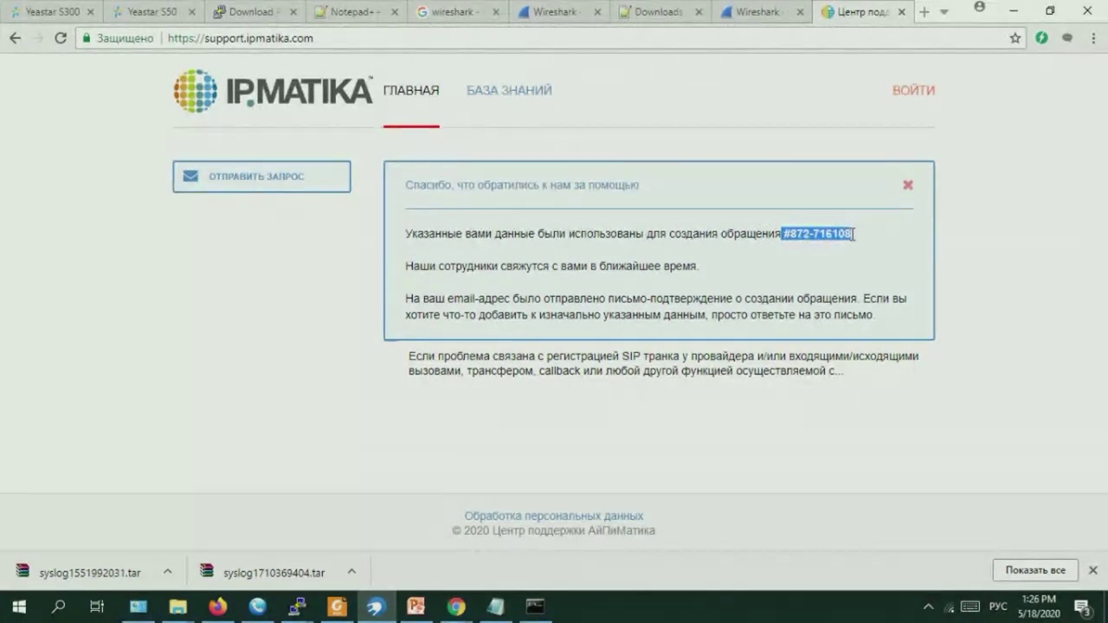
{"action": "left_click", "coordinate": [851, 265]}
{"action": "left_click_drag", "start_coordinate": [850, 234], "coordinate": [786, 237]}
{"action": "left_click", "coordinate": [791, 274]}
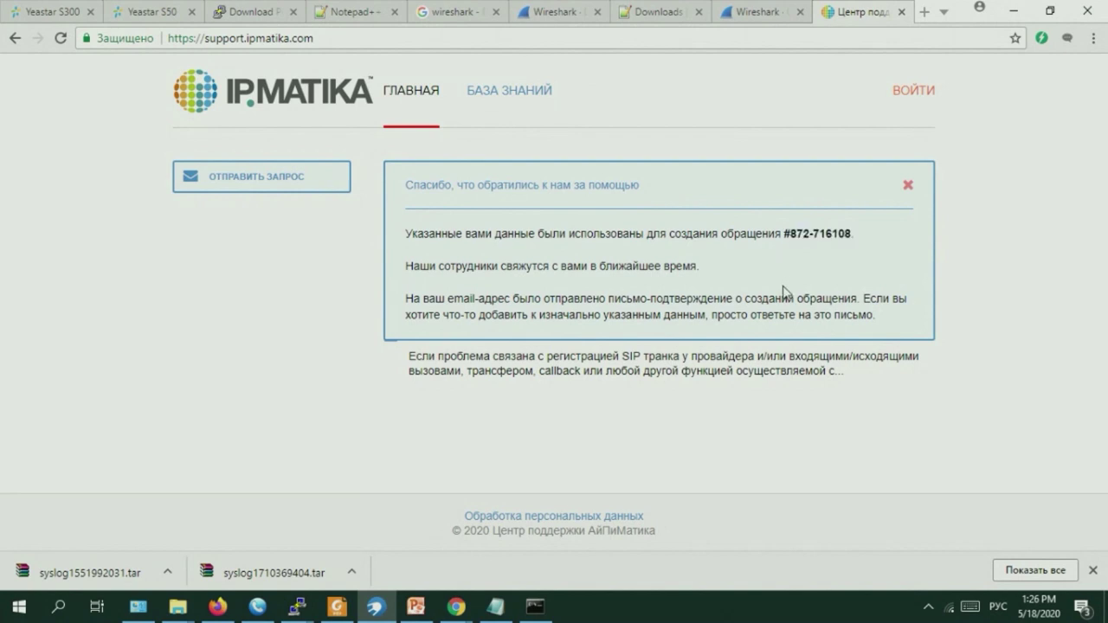
{"action": "left_click_drag", "start_coordinate": [783, 234], "coordinate": [852, 235]}
{"action": "left_click", "coordinate": [814, 279]}
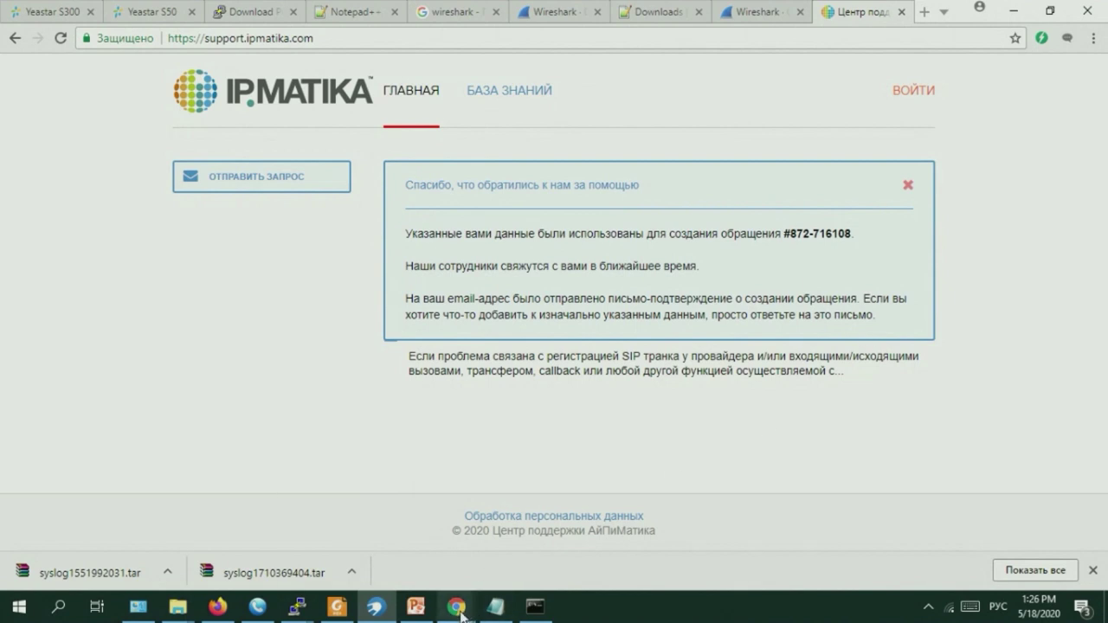
Switch to the webinar room in Chrome and start presenting the document Вебинар_Диагностика_Yeastar.pdf.
{"action": "mouse_move", "coordinate": [459, 612]}
{"action": "left_click", "coordinate": [364, 550]}
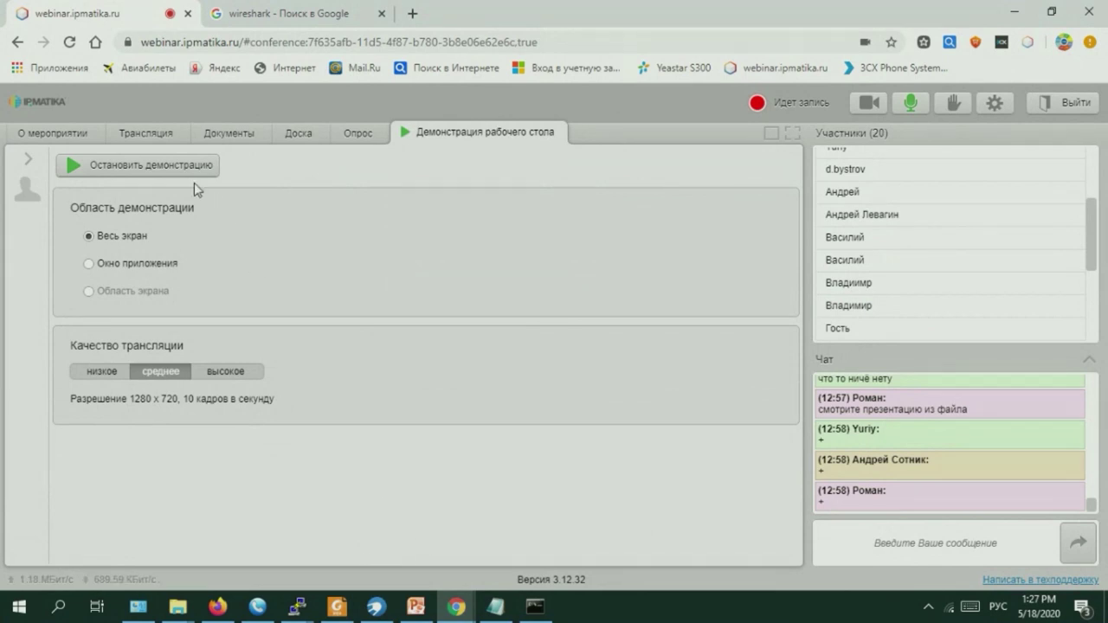
{"action": "left_click", "coordinate": [139, 136]}
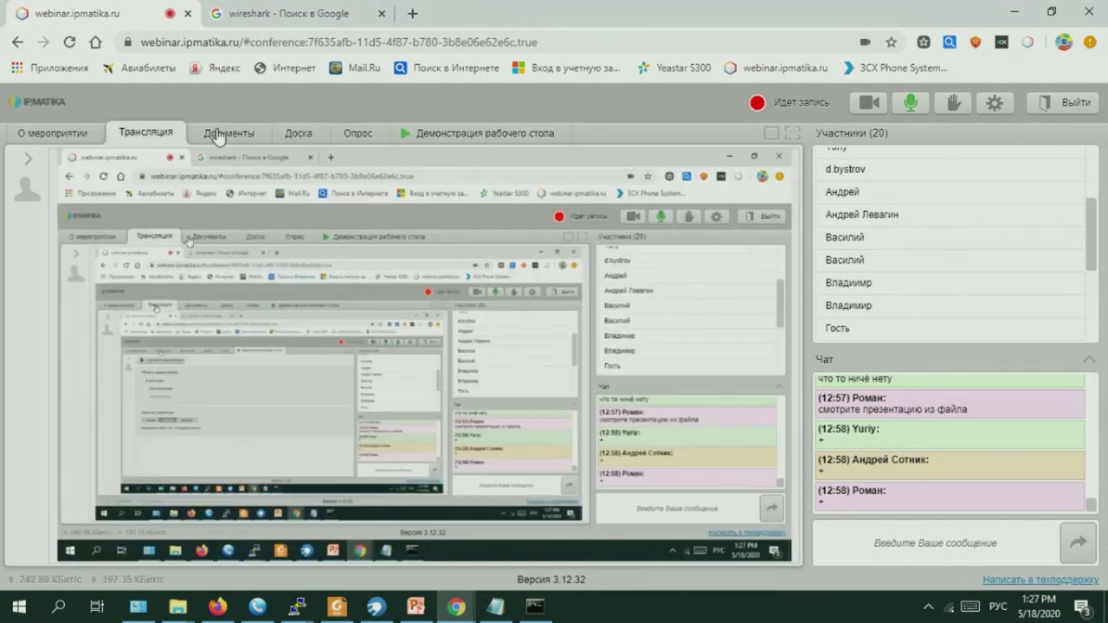
{"action": "left_click", "coordinate": [215, 134]}
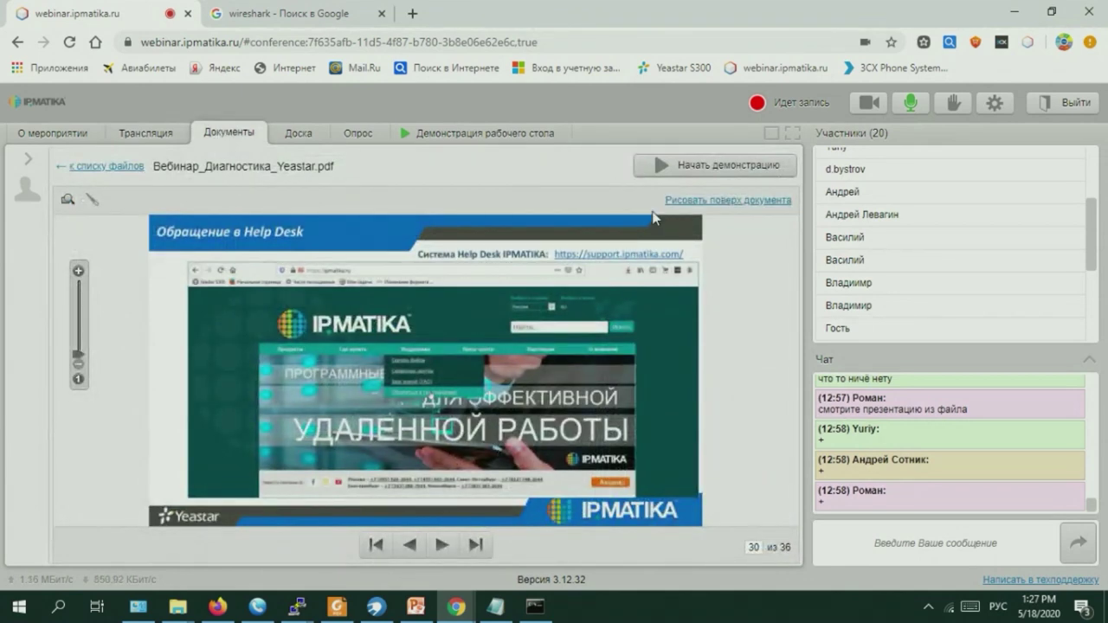
{"action": "left_click", "coordinate": [674, 169]}
{"action": "left_click", "coordinate": [444, 364]}
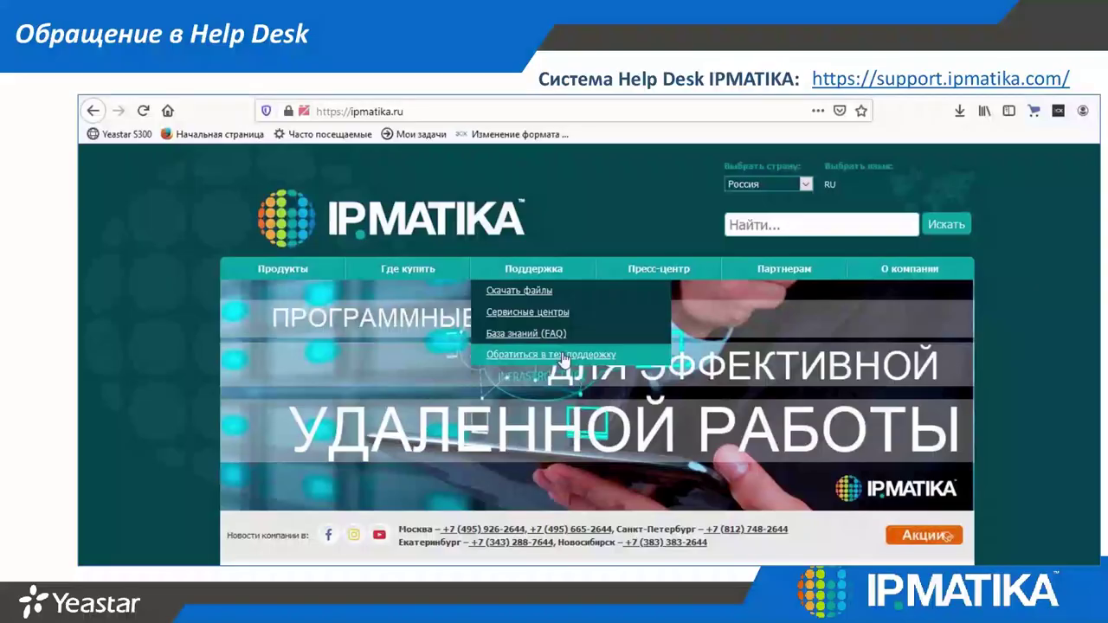